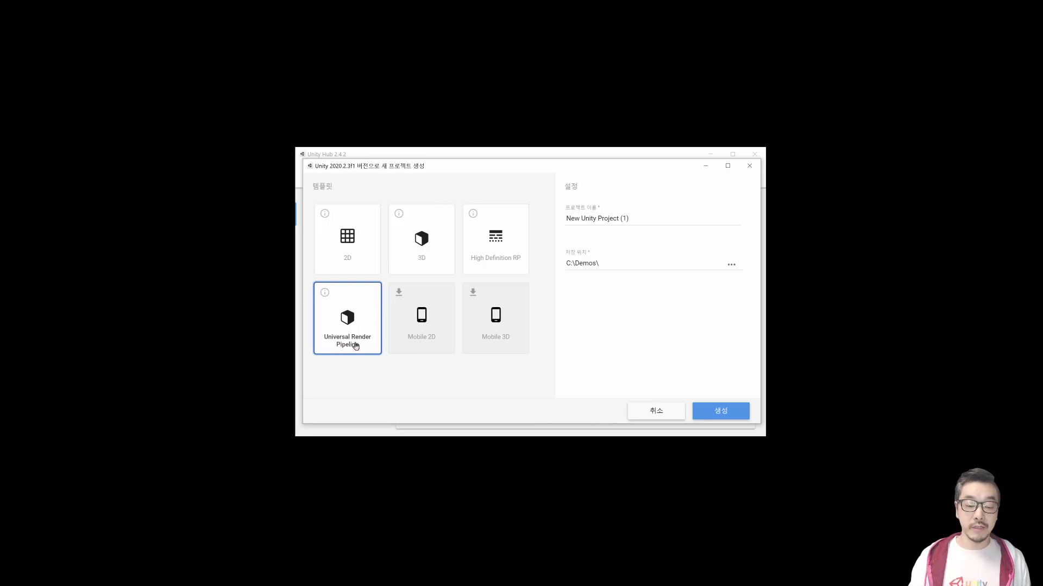
Create a new project named CloakingEffect in C:\Demos\ from the Universal Render Pipeline template
left_click(415, 257)
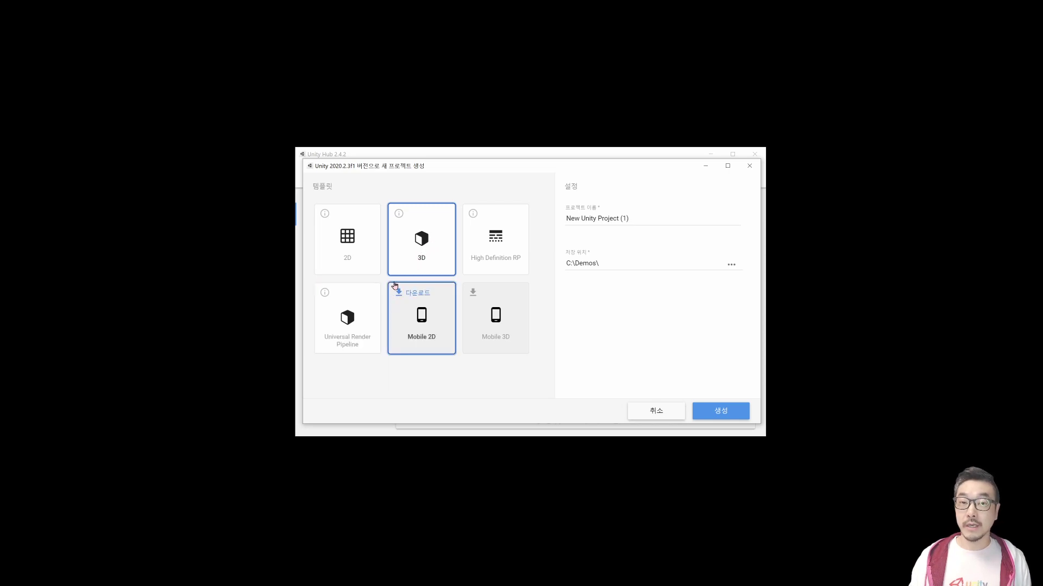
left_click(352, 332)
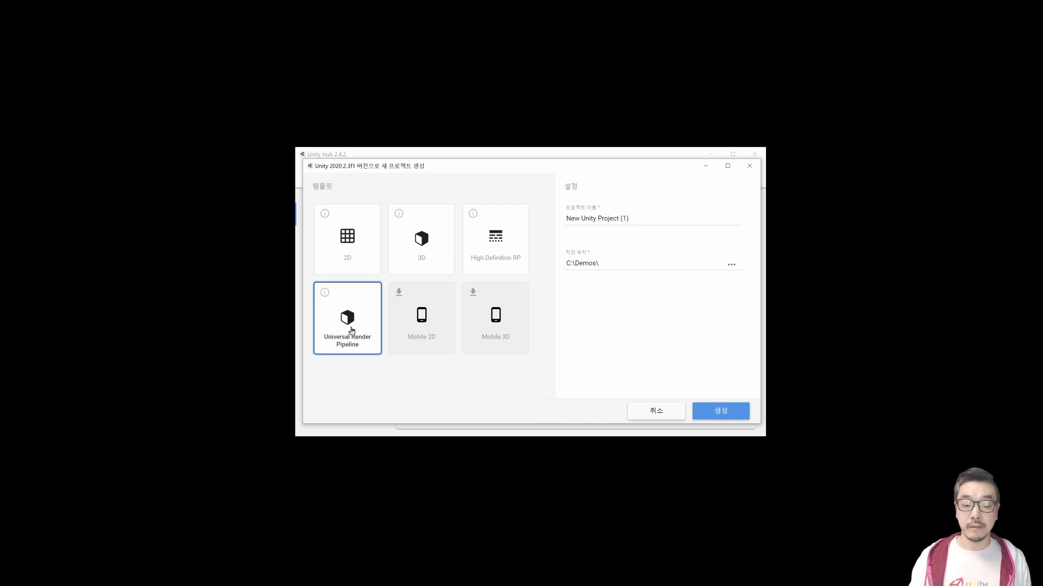
left_click(478, 259)
left_click(354, 334)
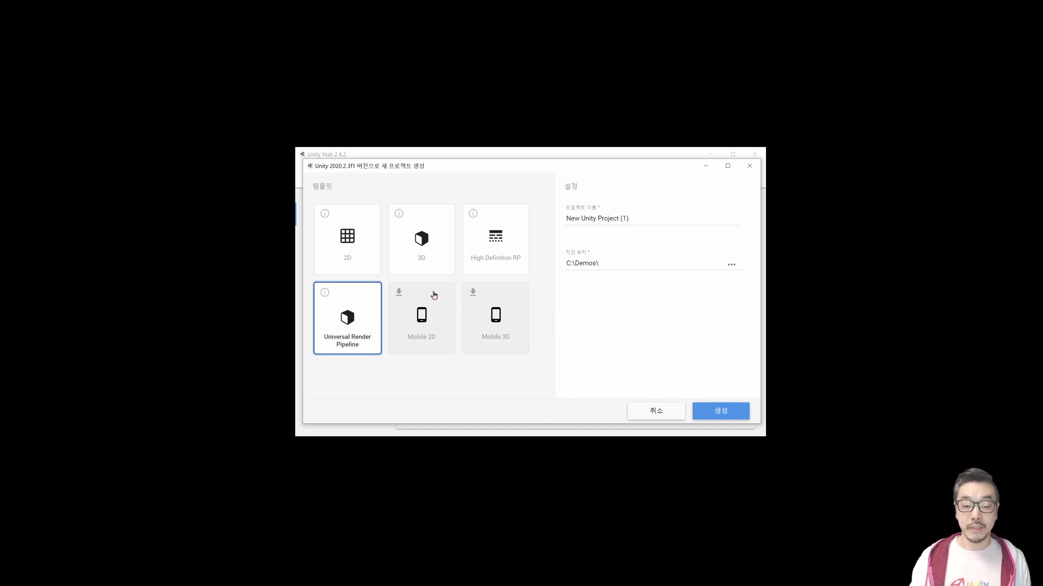
left_click_drag(639, 218, 542, 221)
key("BackSpace")
type("CloakingEffect")
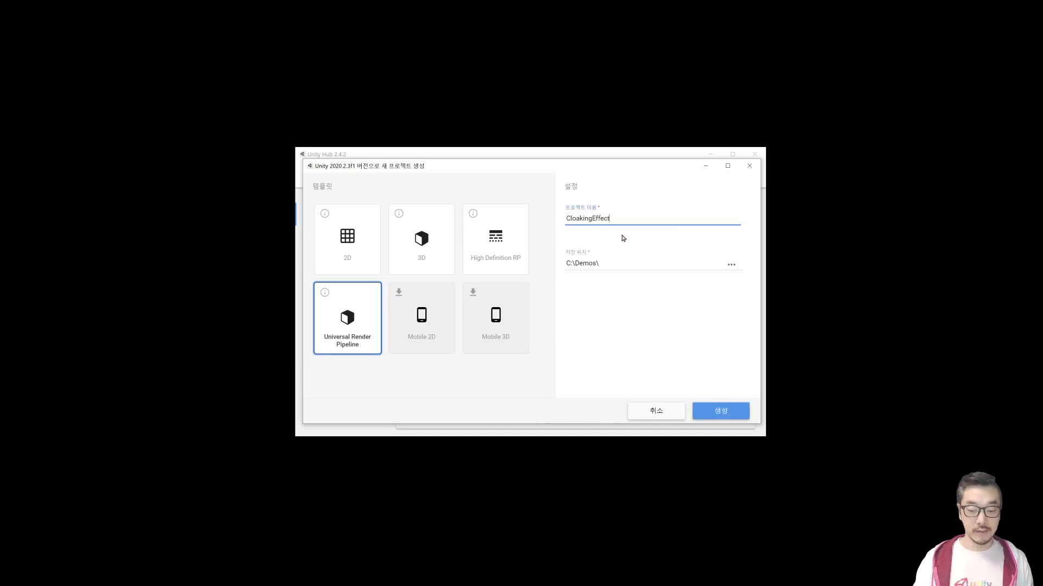
left_click(727, 414)
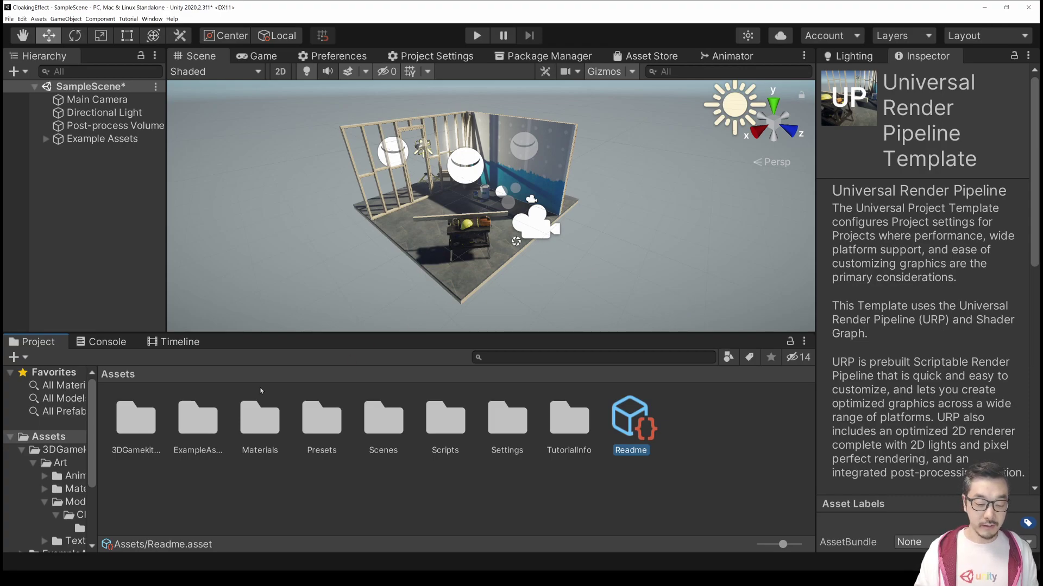
Place the Ellen model from 3DGamekitLite/Art/Models/Characters/Ellen into the sample scene and frame it
double_click(145, 429)
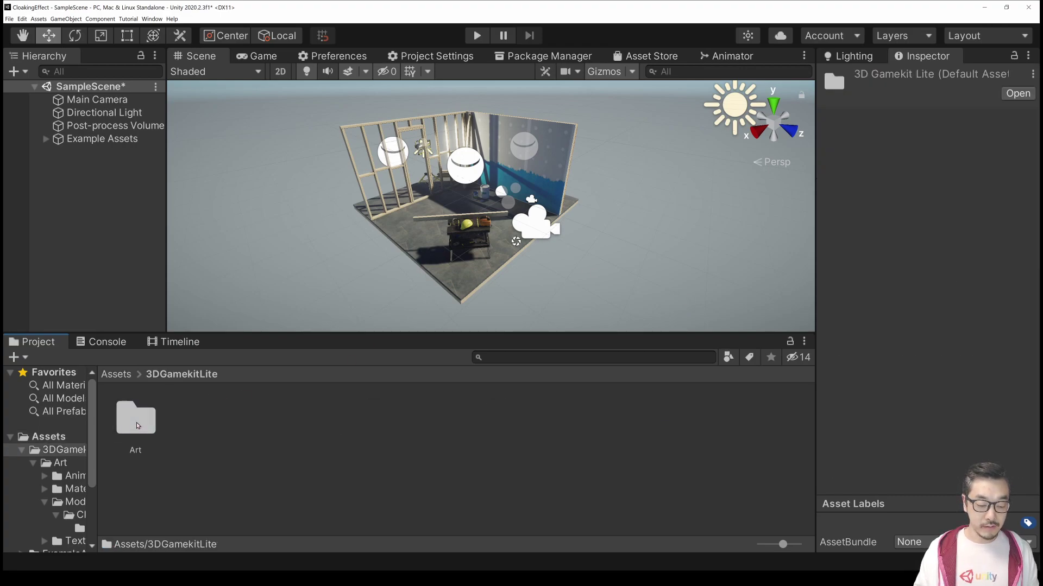
double_click(144, 426)
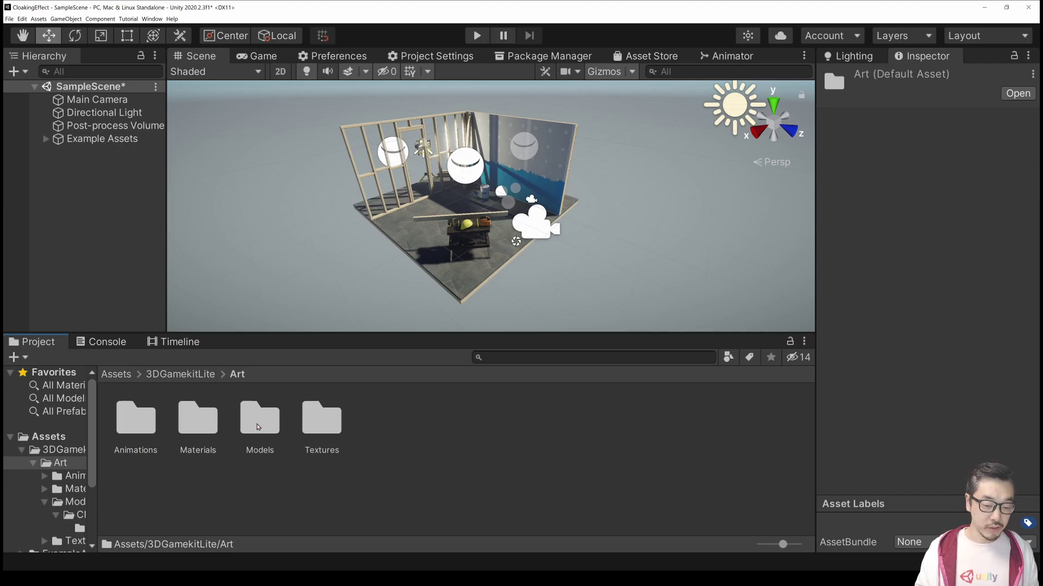
double_click(259, 426)
double_click(134, 426)
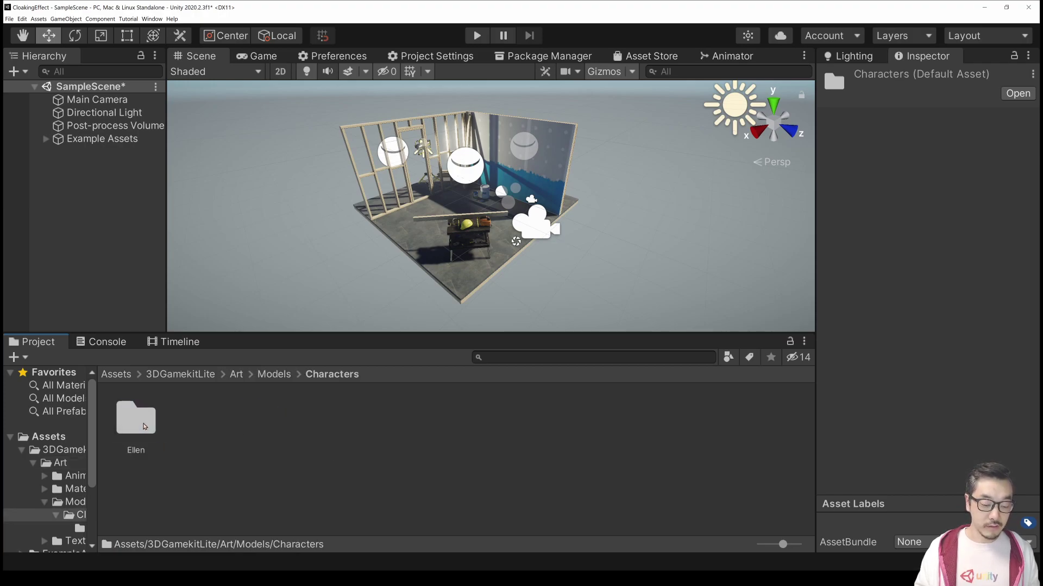
double_click(133, 427)
left_click_drag(139, 426, 477, 245)
key("f")
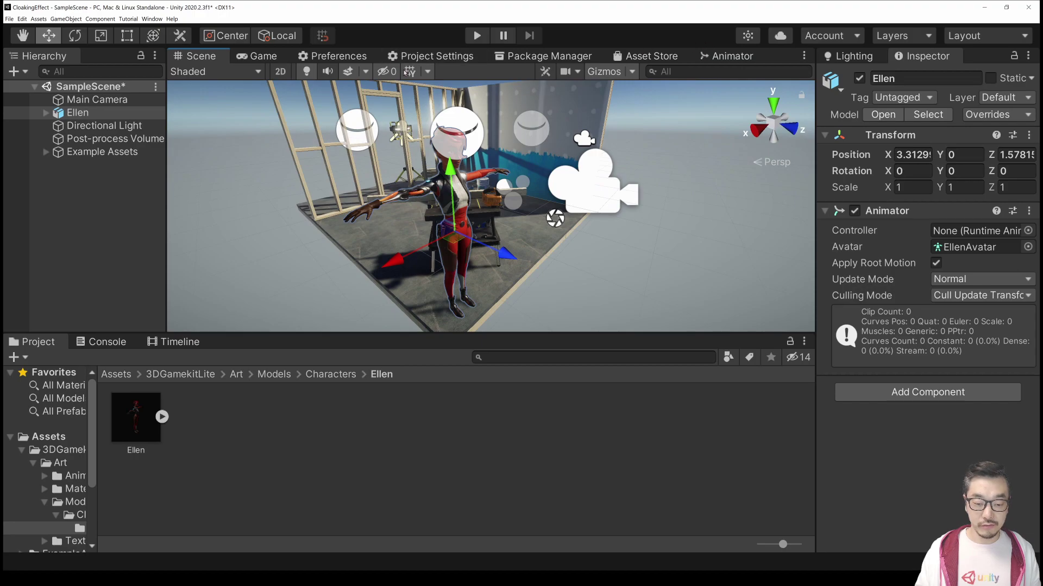
Shrink the 3D gizmo icons in the Scene view so they no longer cover the character
left_click(630, 72)
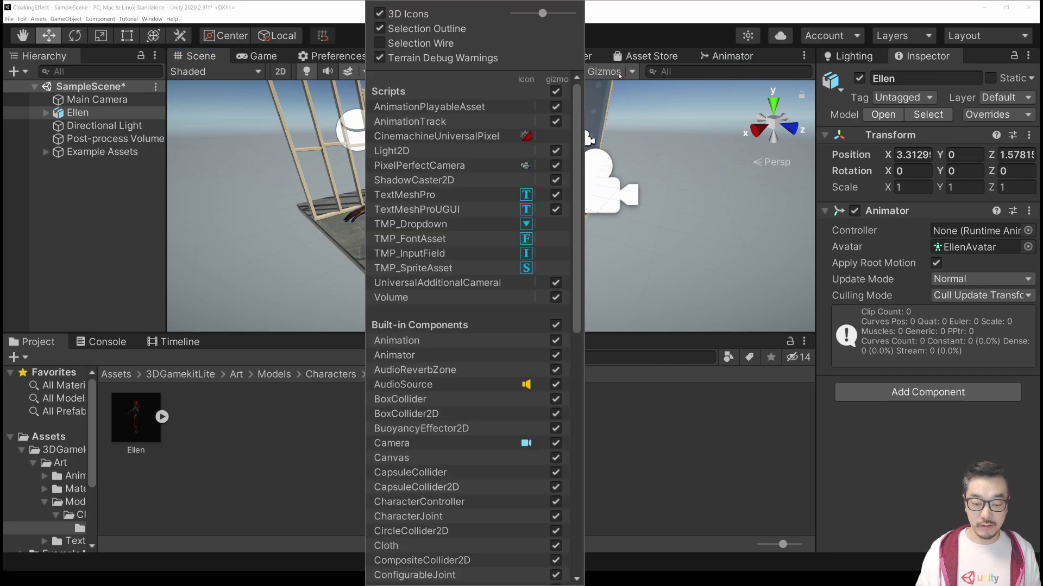
left_click_drag(540, 13, 529, 14)
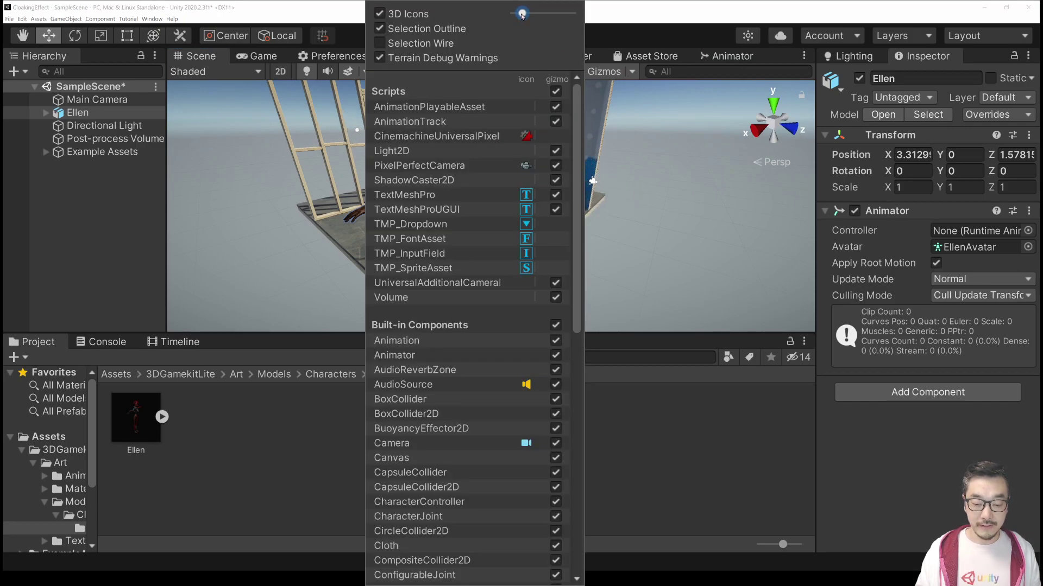
left_click(580, 246)
left_click_drag(580, 246, 456, 255, "alt")
Select the Workbench under Example Assets > Props and move it farther back behind Ellen
left_click(46, 152)
left_click(60, 179)
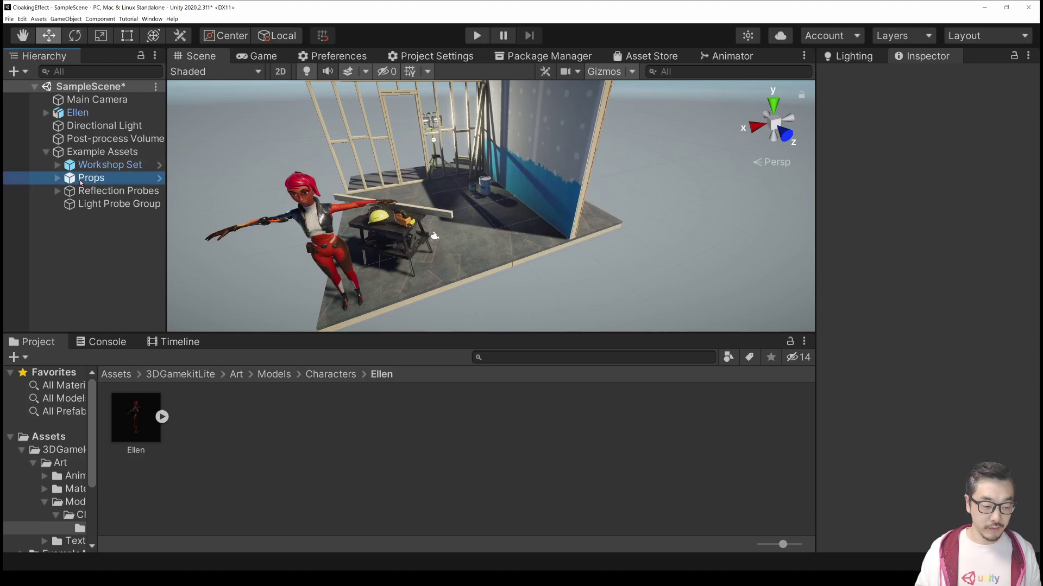
left_click(59, 179)
left_click(112, 218)
left_click_drag(398, 237, 426, 198)
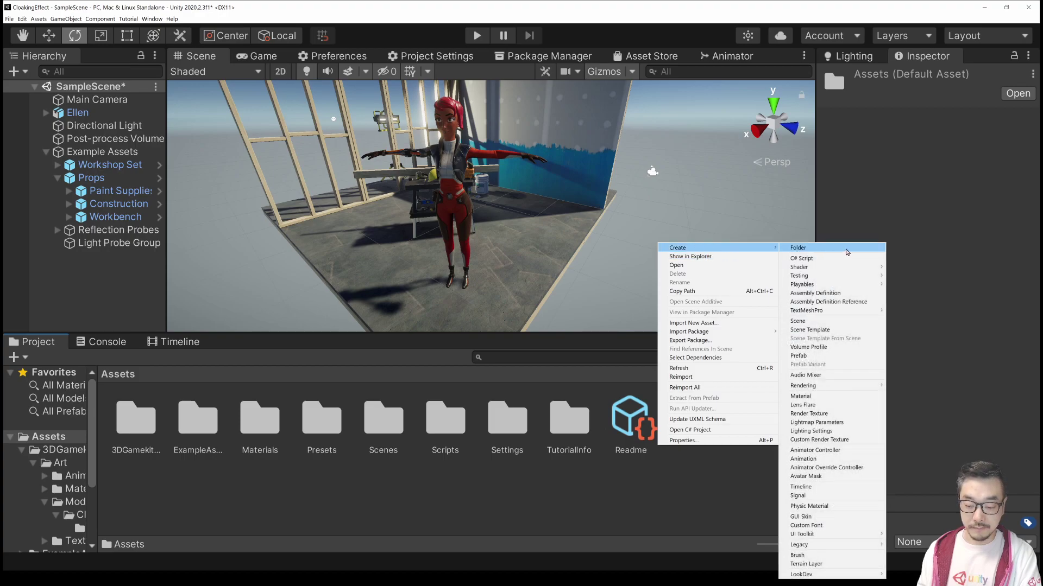
Create a new folder named Shaders in the project's Assets folder
left_click(797, 247)
type("Sha")
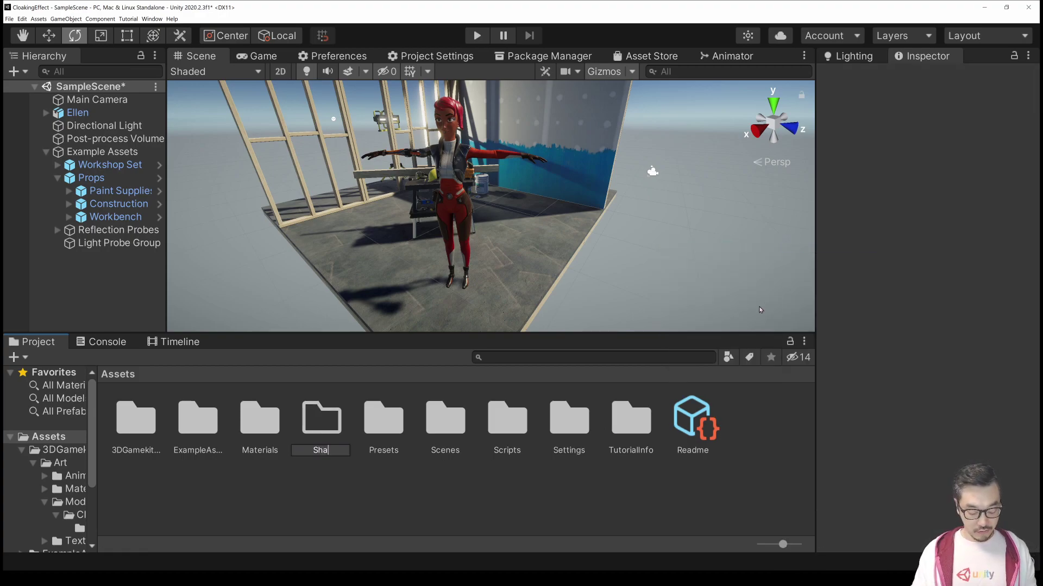
type("ders")
key("Return")
Create a Universal Render Pipeline Unlit Shader Graph named Cloaking inside the Shaders folder
double_click(570, 421)
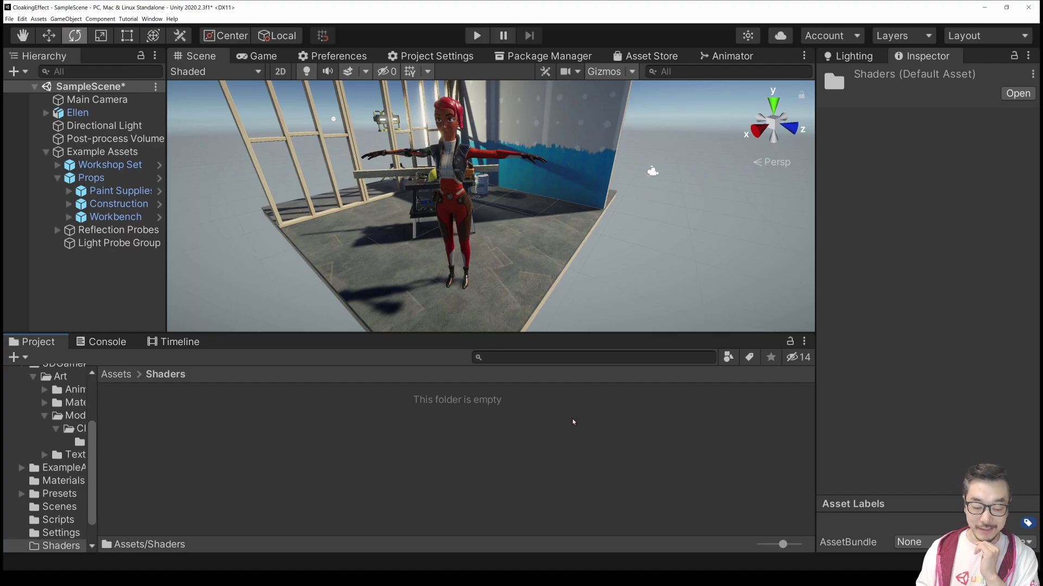
right_click(261, 440)
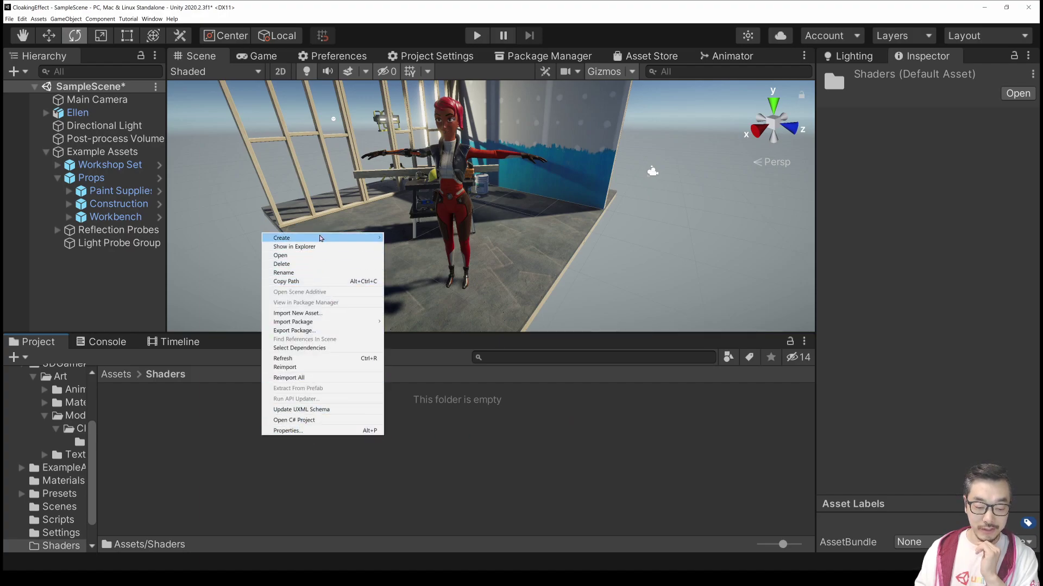
mouse_move(320, 238)
mouse_move(429, 260)
mouse_move(546, 323)
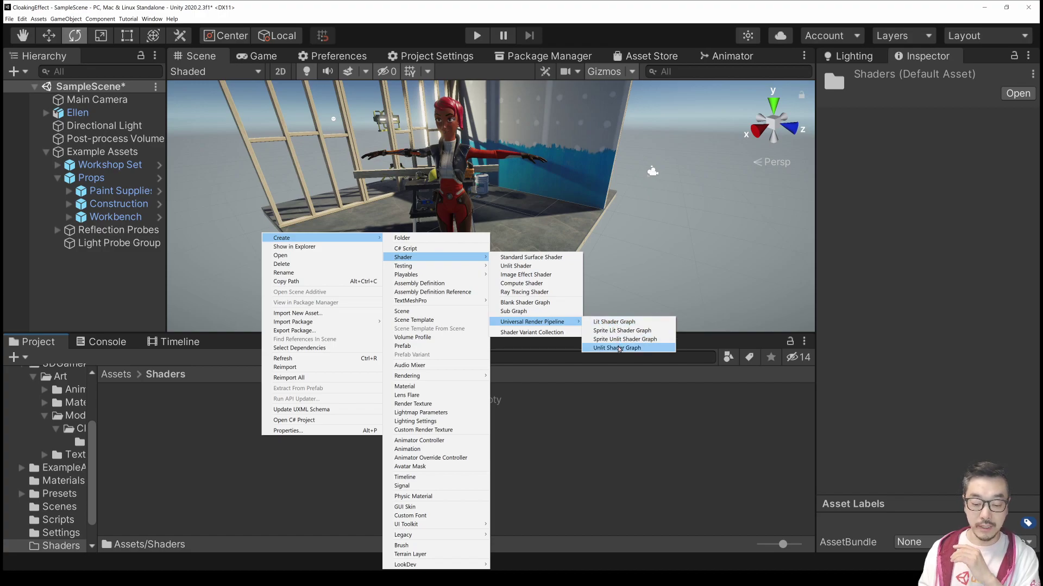
left_click(619, 349)
type("Cloaking")
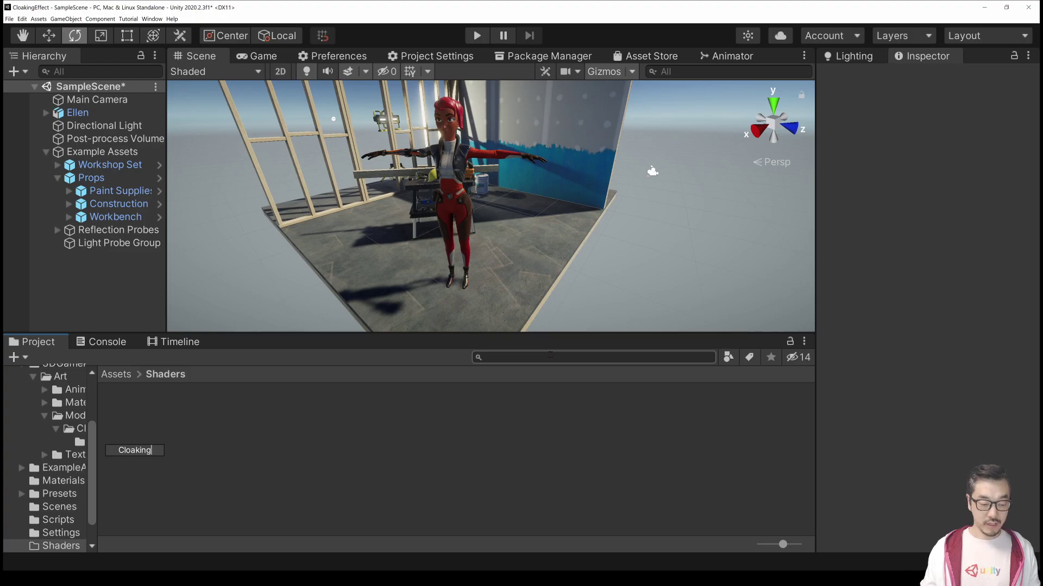
key("Return")
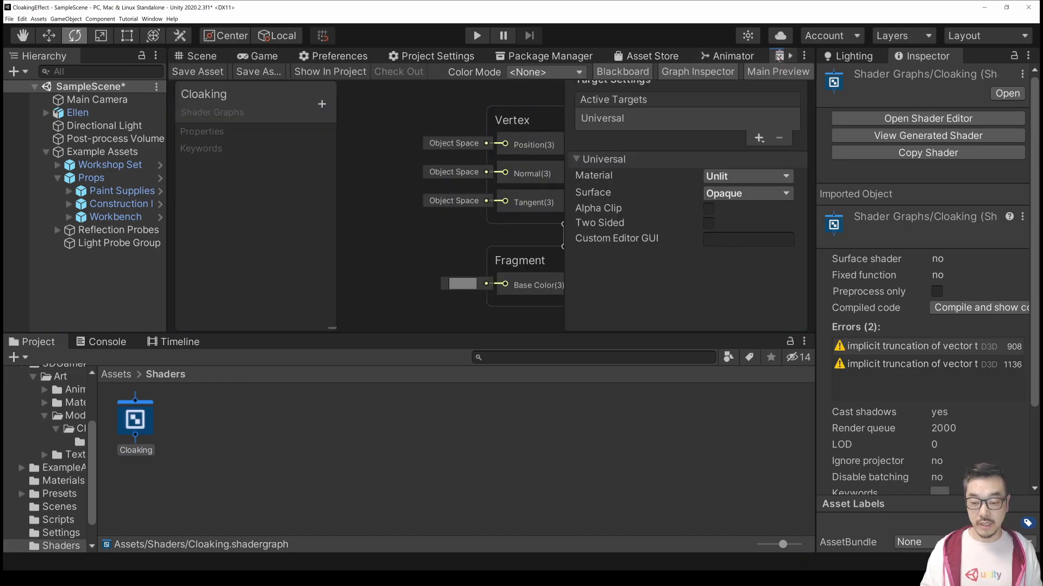
Undock the Cloaking shader graph into its own maximized window and hide the Graph Inspector
left_click_drag(778, 57, 722, 52)
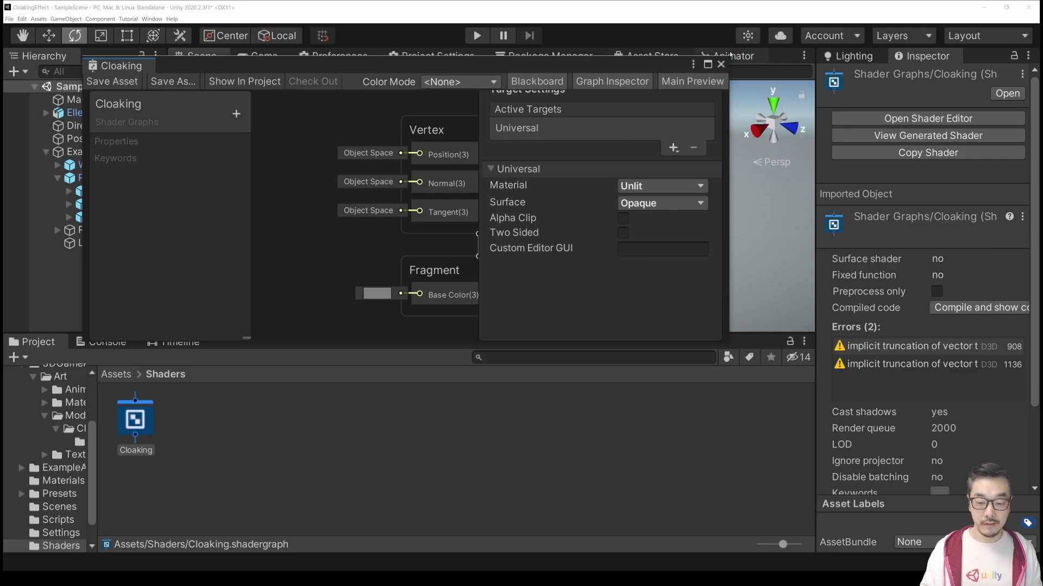
left_click(707, 65)
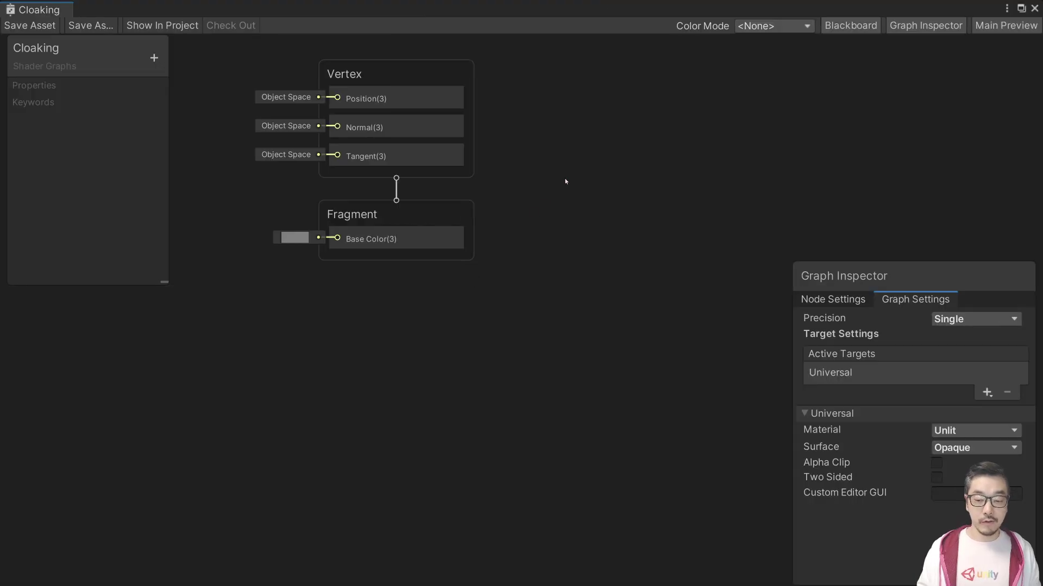
middle_click_drag(530, 173, 742, 226)
scroll(750, 205, "up", 1)
scroll(750, 205, "up", 1)
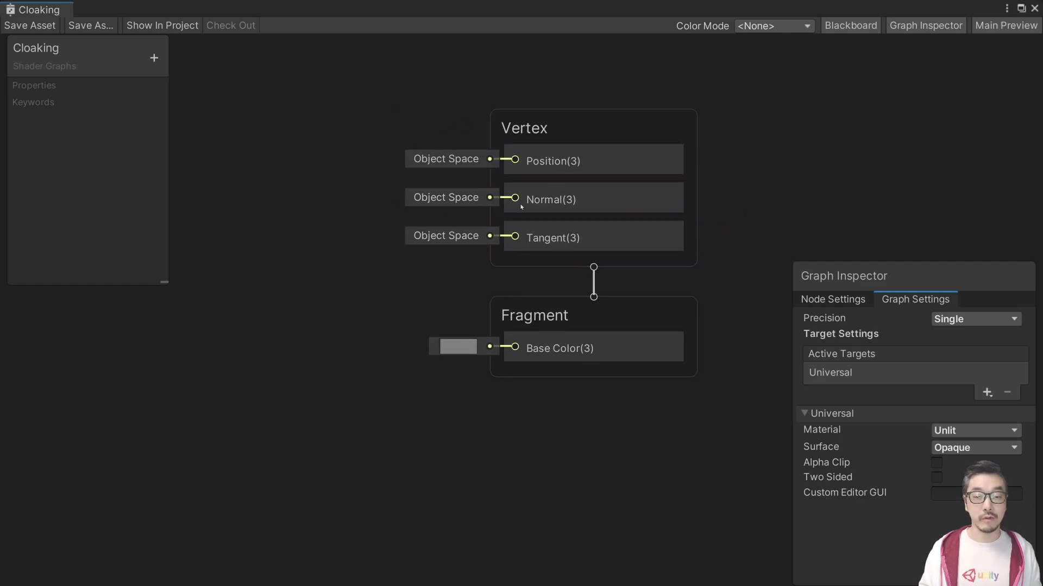
middle_click_drag(461, 171, 470, 172)
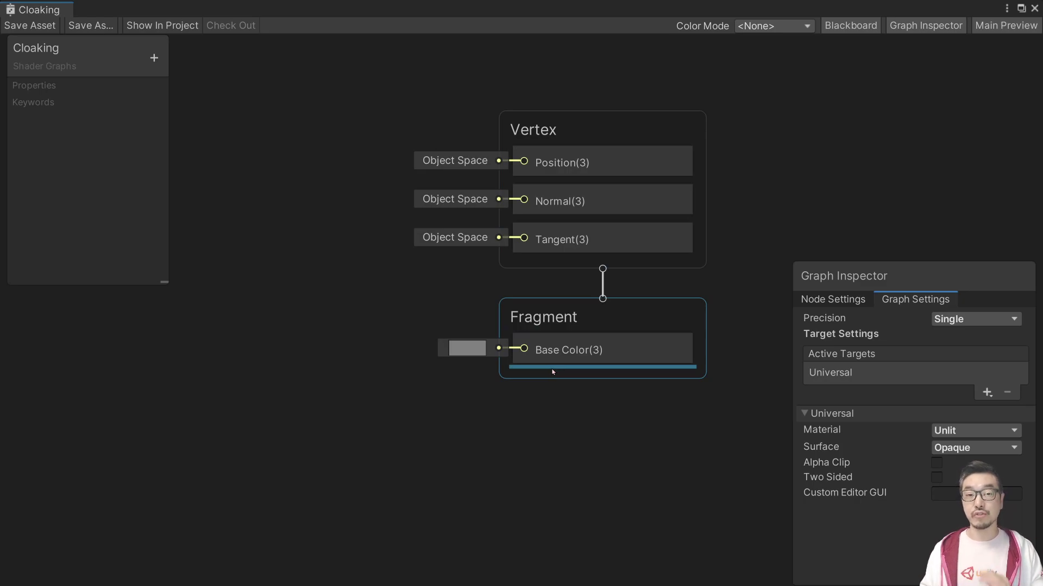
left_click(923, 23)
mouse_move(1036, 577)
left_mouse_down()
mouse_move(951, 498)
mouse_move(1014, 583)
mouse_move(1032, 585)
left_mouse_up()
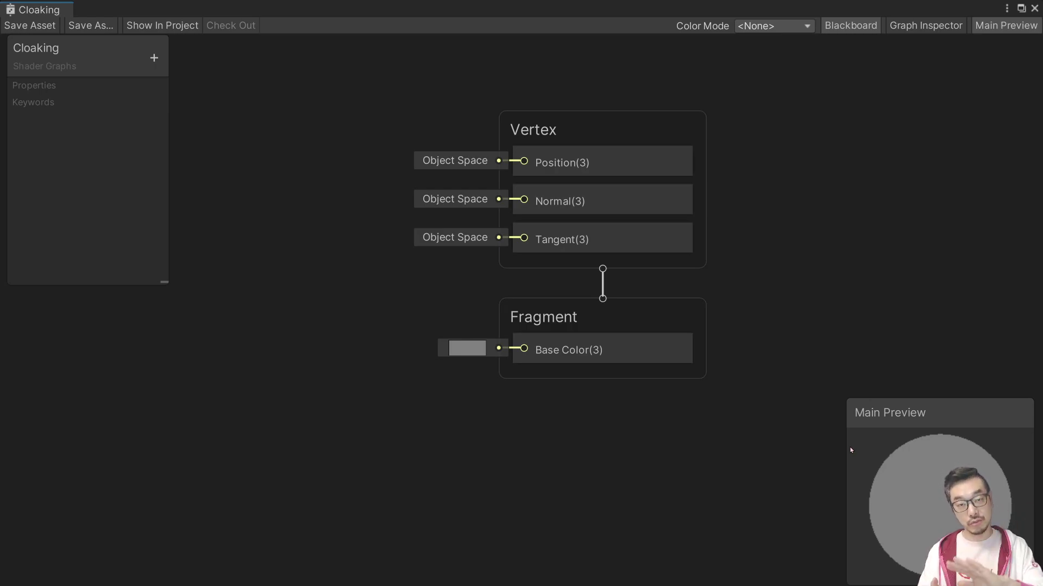
Add a Scene Color node to the Cloaking graph and position it beside the Vertex and Fragment stacks
middle_click_drag(226, 201, 419, 194)
right_click(288, 178)
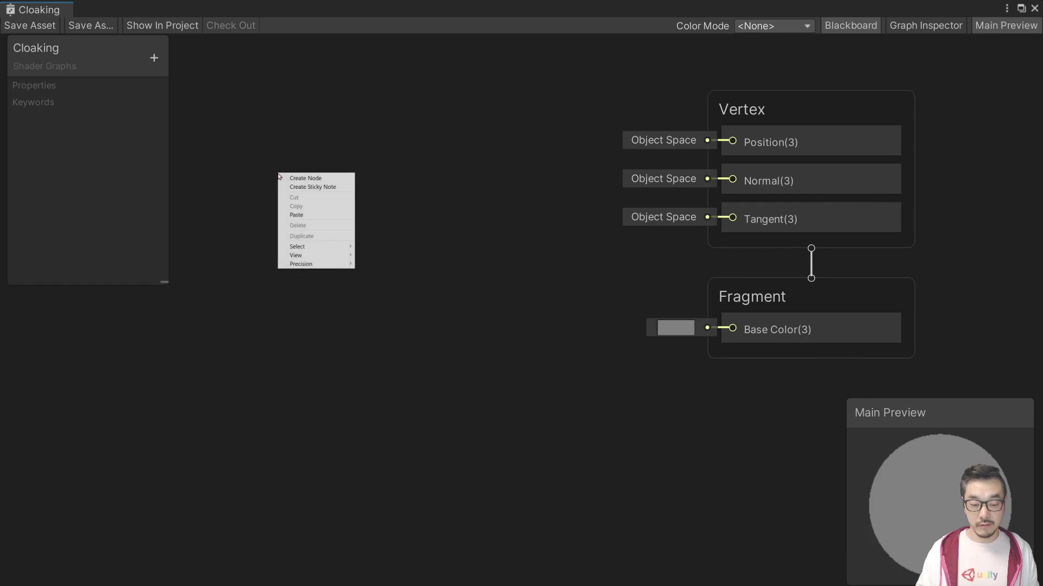
left_click(302, 178)
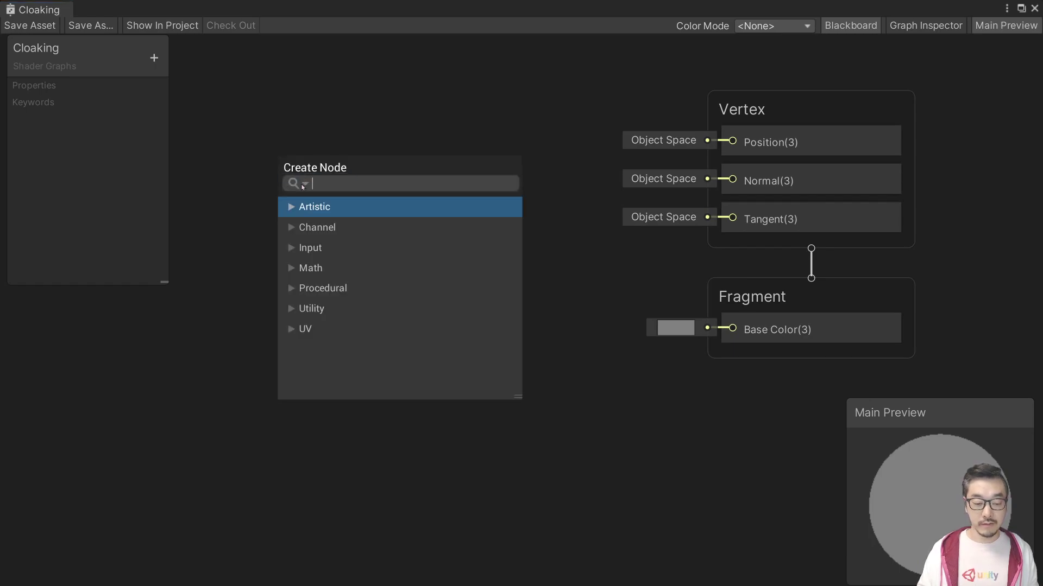
type("Scene")
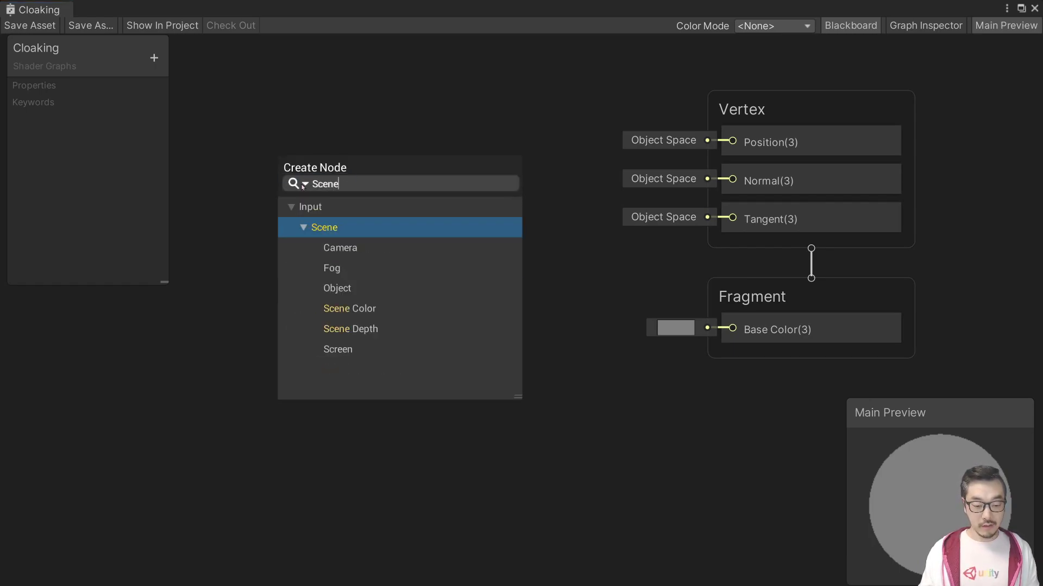
key("Down")
key("Down")
key("Down")
key("Down")
key("Return")
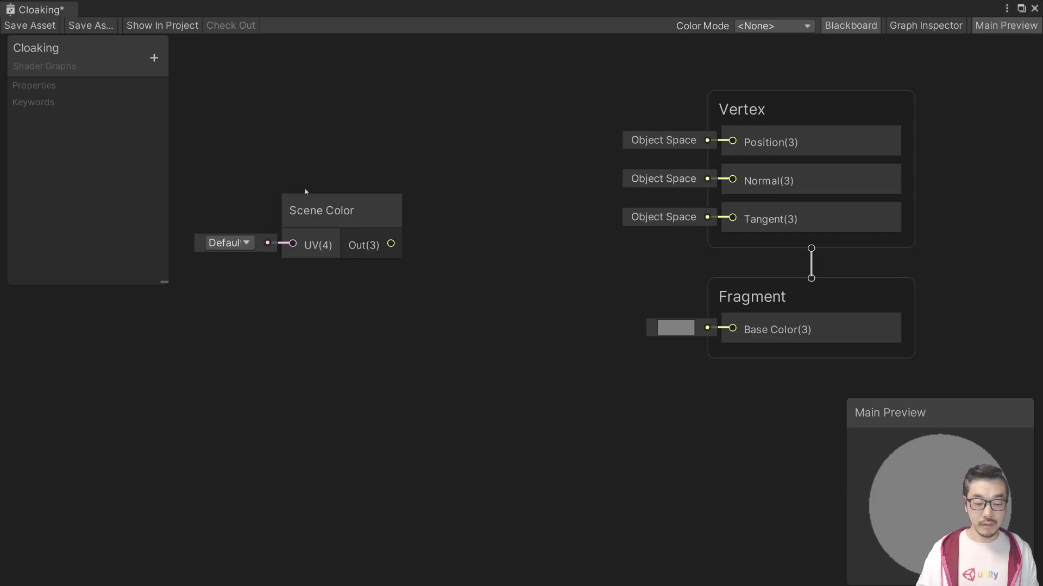
left_click_drag(332, 205, 409, 207)
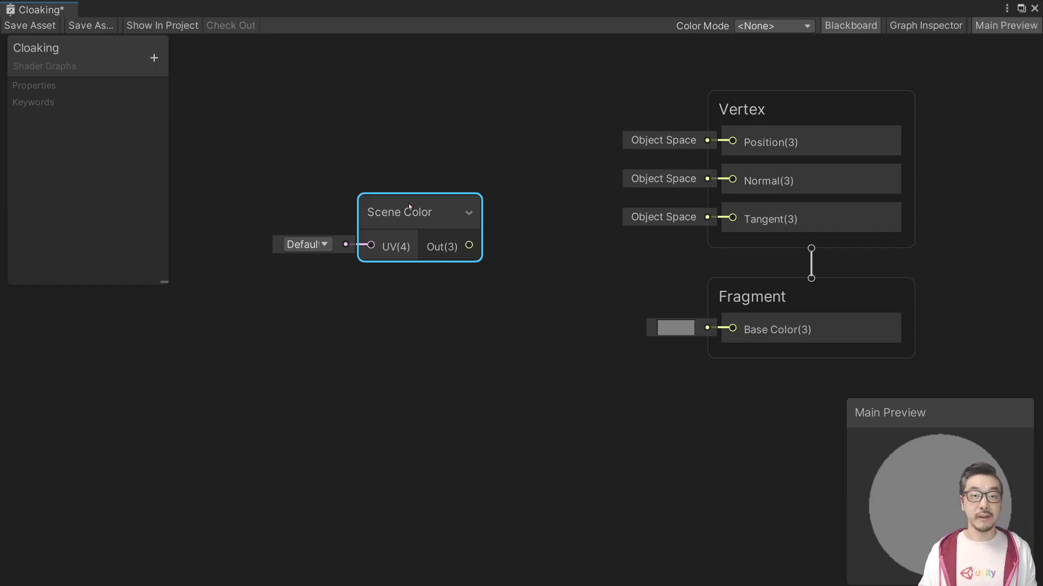
Dock the Cloaking graph back into the main editor window and show the Graphics page of the project settings
left_click(1021, 9)
mouse_move(543, 68)
left_mouse_down()
mouse_move(659, 149)
mouse_move(529, 56)
left_mouse_up()
left_click(437, 56)
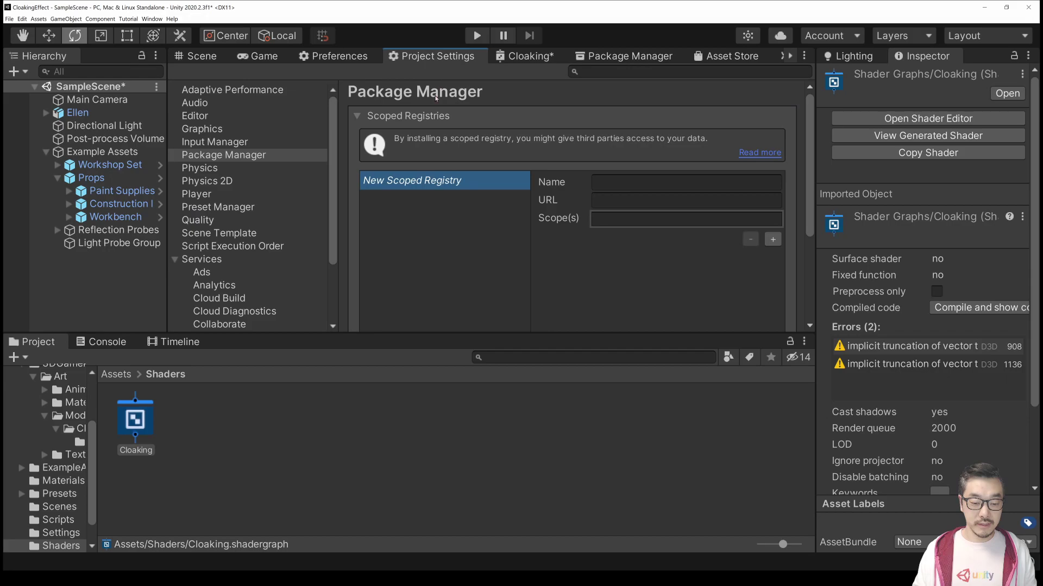
left_click(204, 130)
scroll(464, 163, "up", 10)
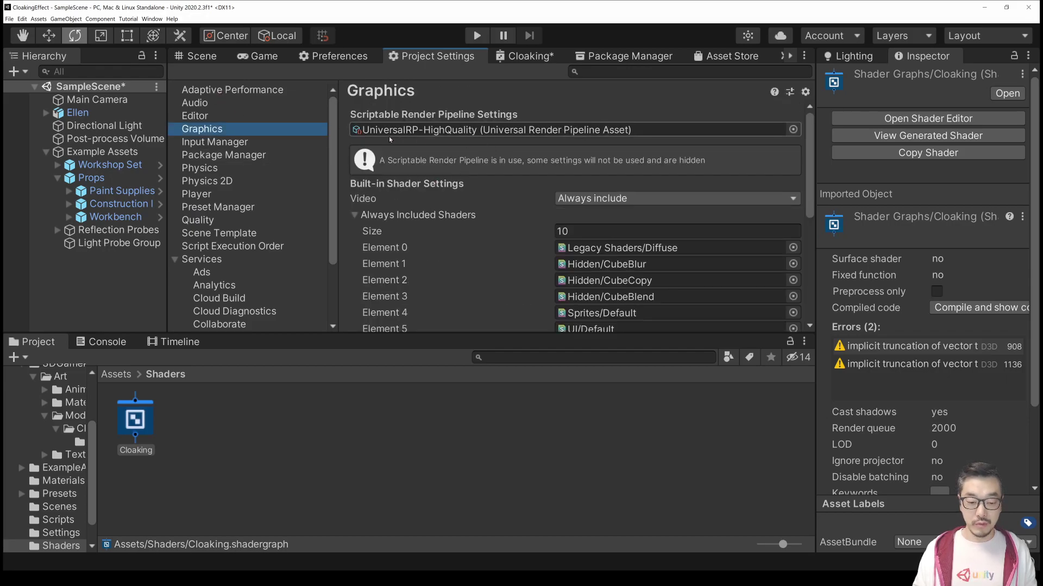
Enable Opaque Texture on the UniversalRP-HighQuality pipeline asset assigned in the Graphics settings
left_click(429, 131)
left_click(265, 421)
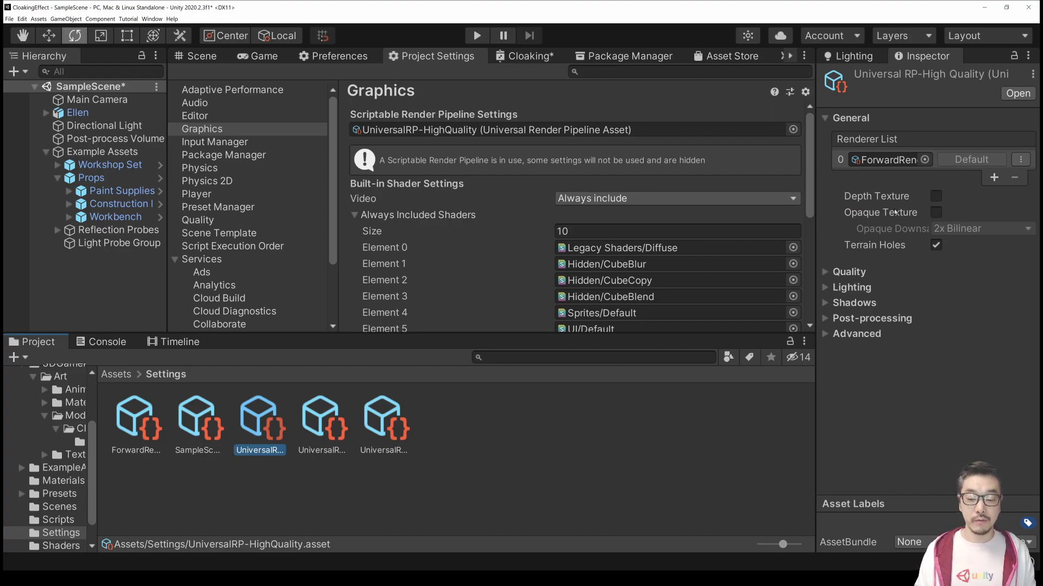
mouse_move(851, 213)
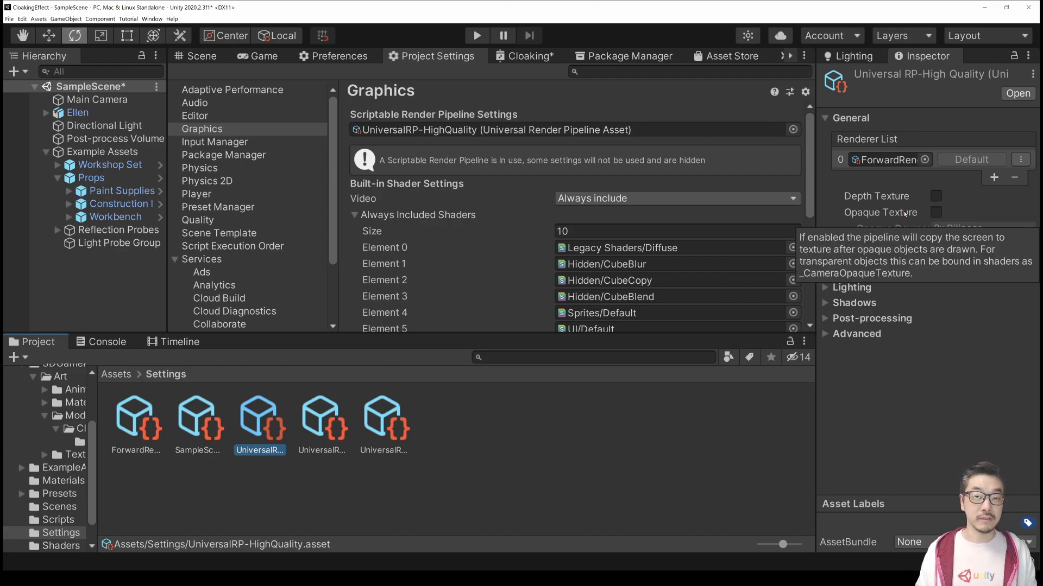
left_click(936, 213)
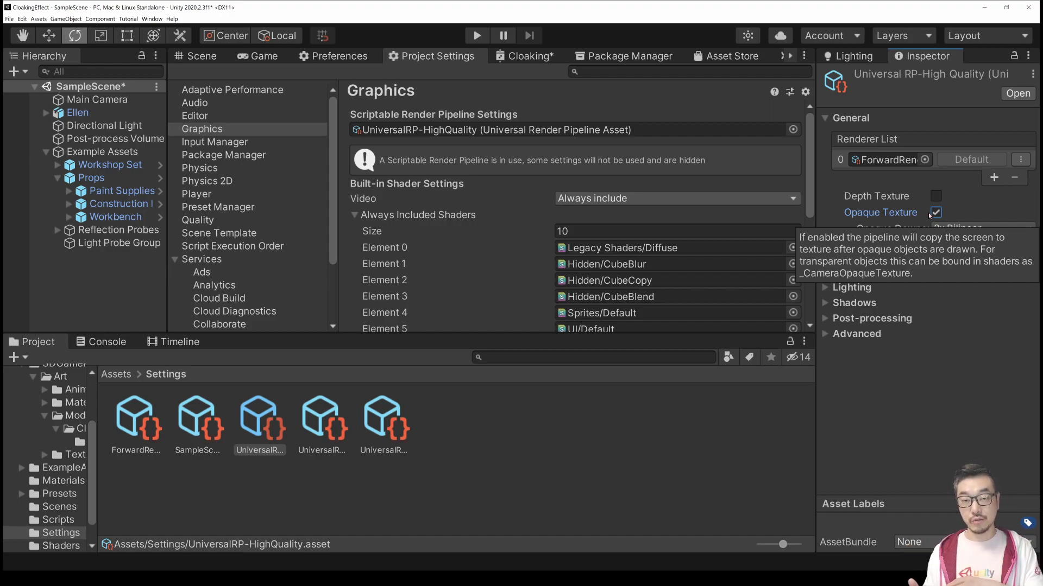
Enable Opaque Texture on the UniversalRP-MediumQuality pipeline asset as well
left_click(319, 421)
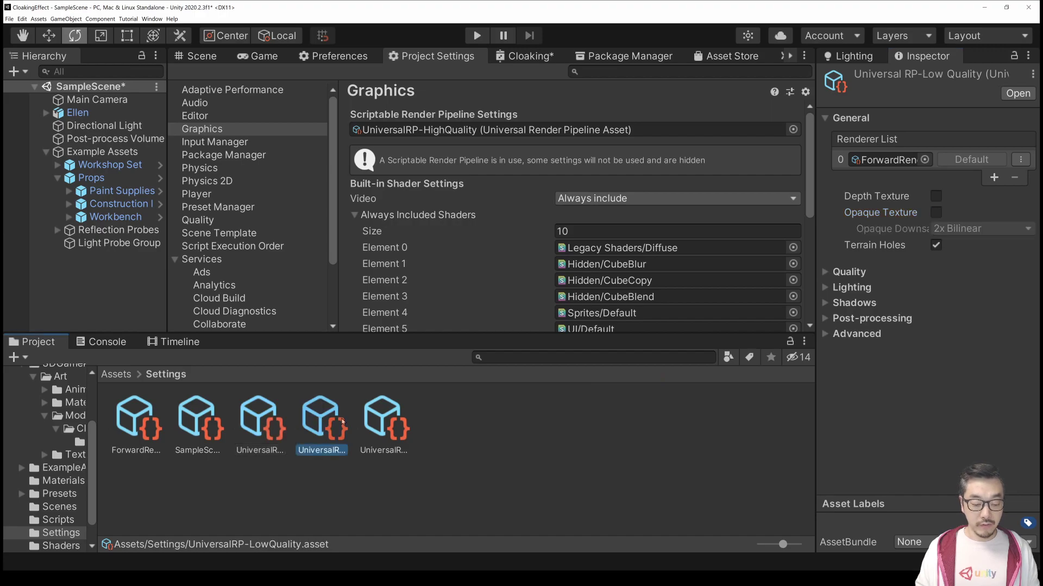
left_click(396, 436)
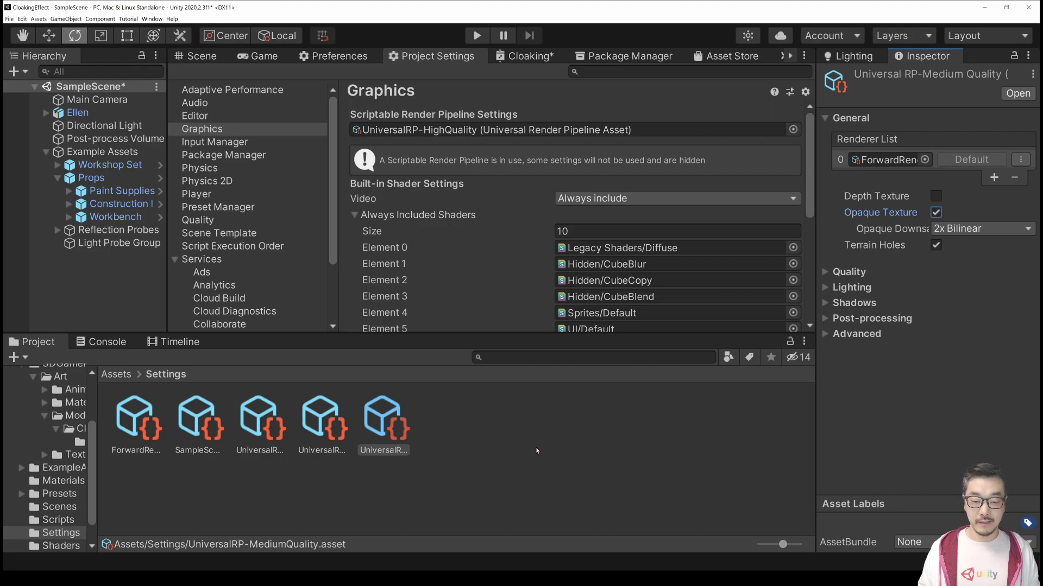
Undock and maximize the Cloaking graph, and connect the Scene Color output to the Fragment Base Color
left_click_drag(525, 56, 645, 144)
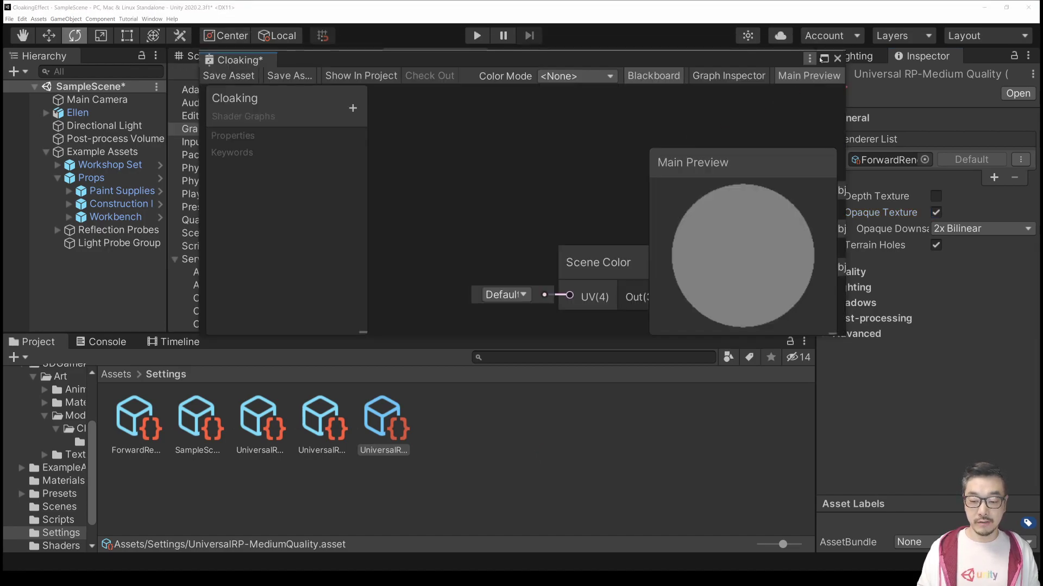
left_click(824, 59)
left_click_drag(469, 245, 733, 329)
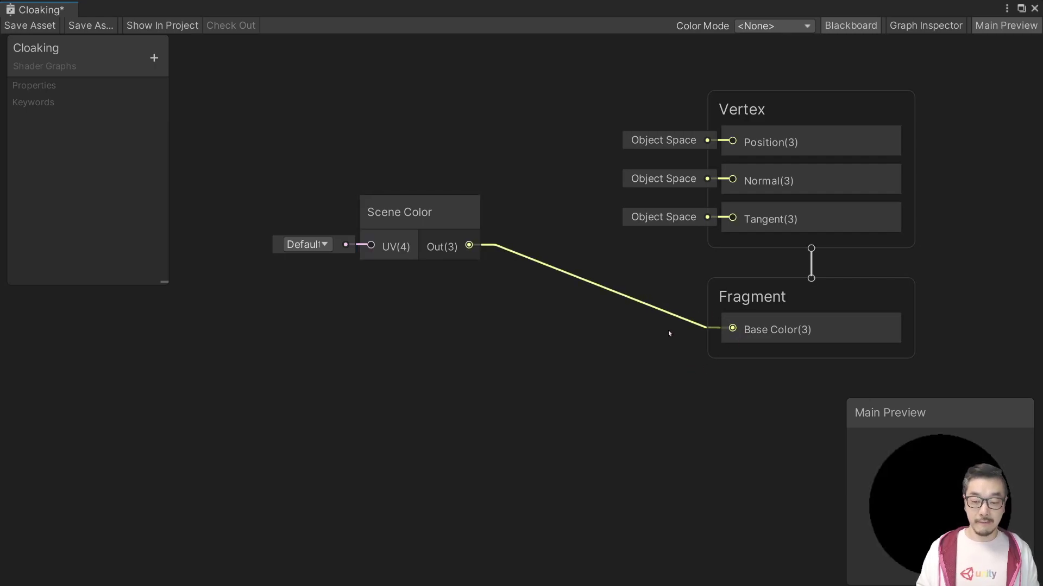
Save the Cloaking graph and dock its restored window back into the main editor
left_click(1021, 8)
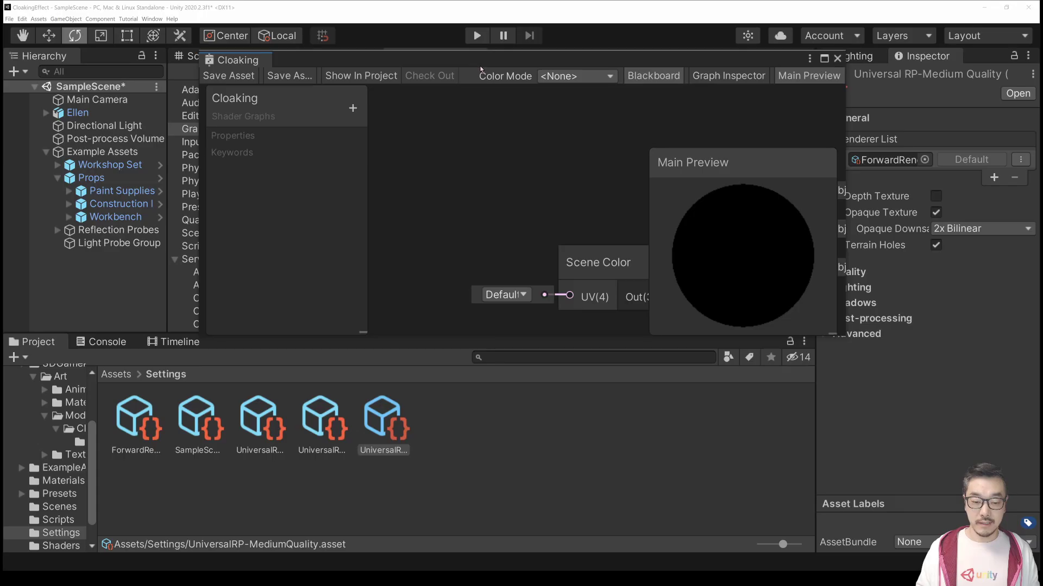
left_click_drag(481, 69, 504, 76)
left_click_drag(264, 64, 413, 56)
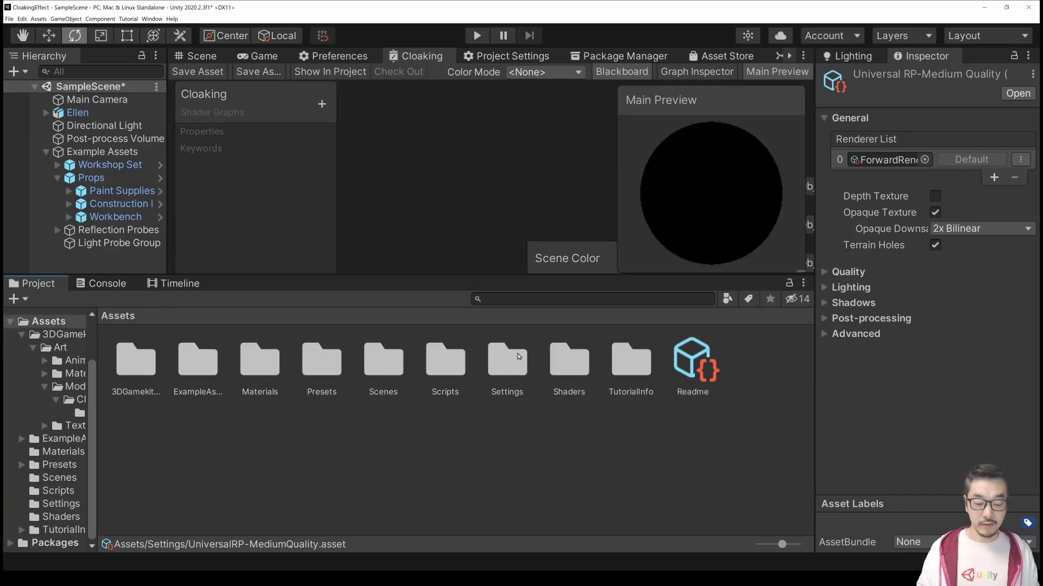
Create a material named Cloaking in the Shaders folder and assign the Cloaking shader graph to it
double_click(555, 362)
right_click(205, 360)
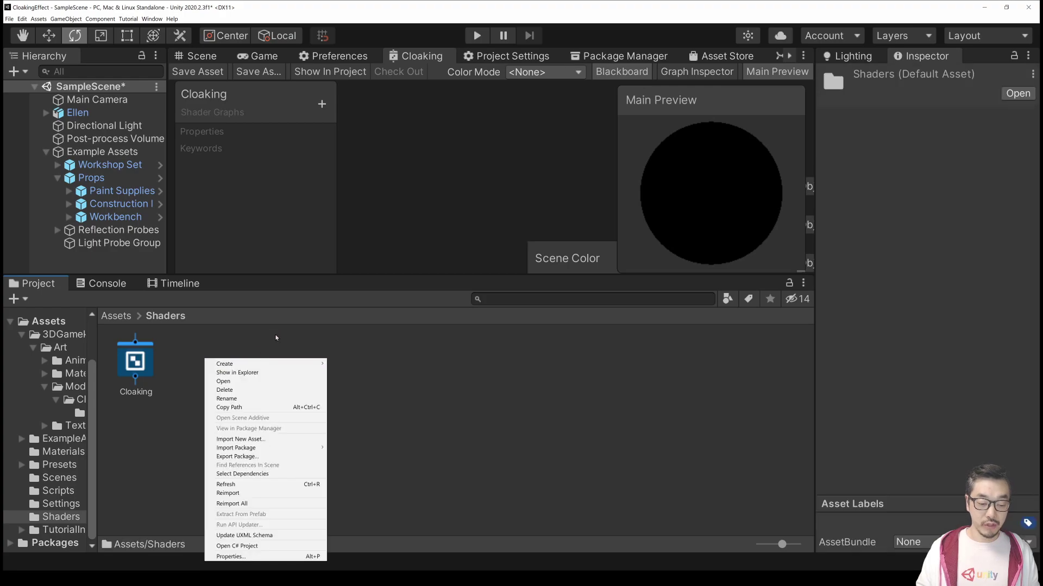
mouse_move(239, 364)
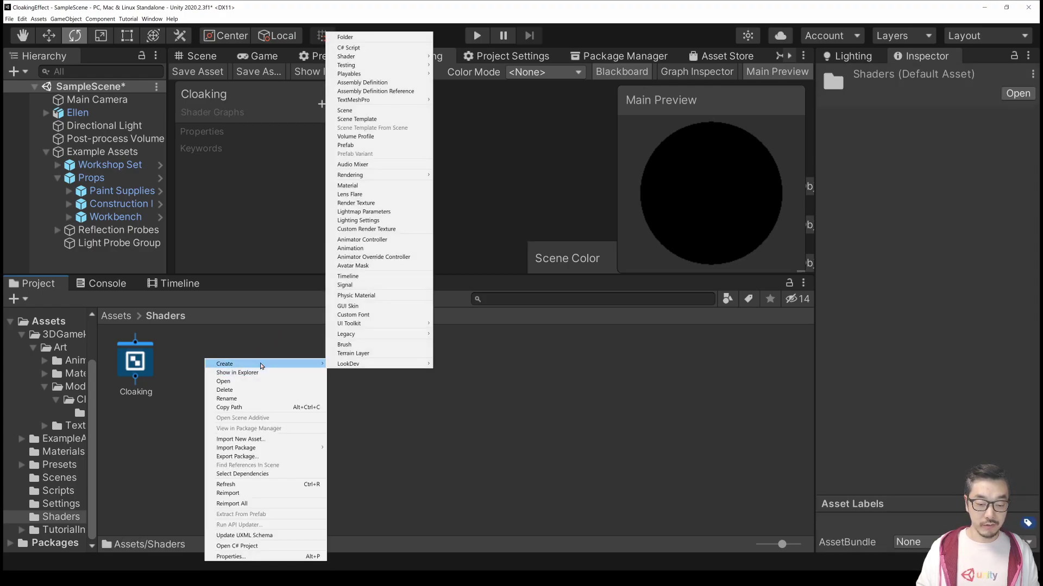
left_click(380, 186)
type("Cloaking")
key("Return")
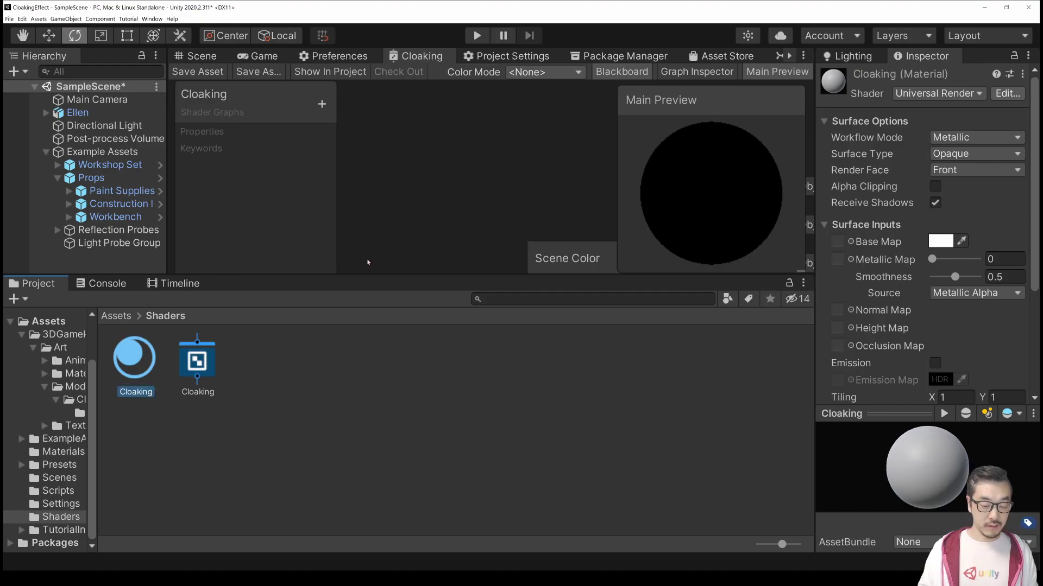
left_click_drag(206, 362, 135, 362)
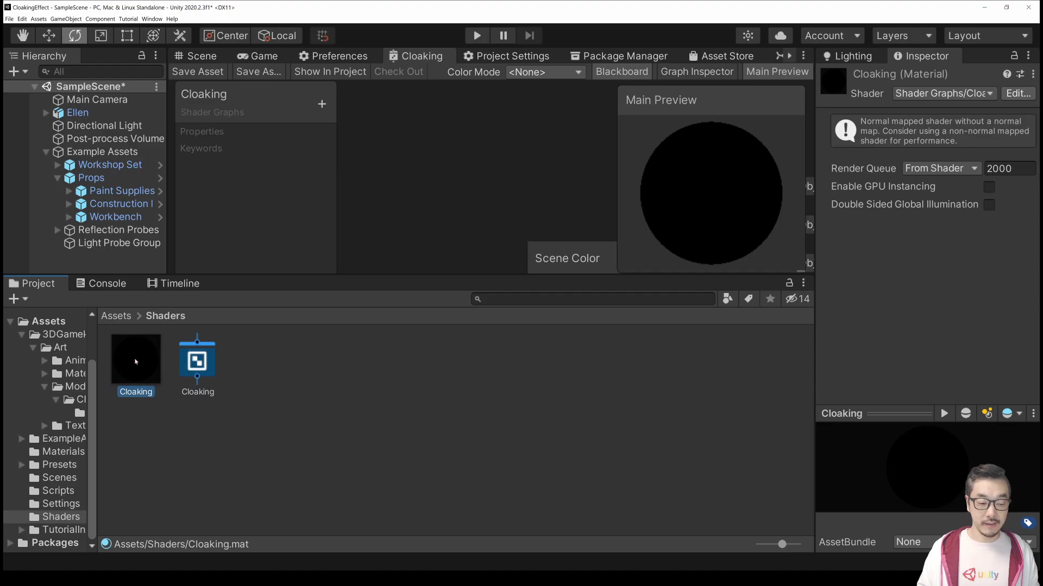
Show the Scene view and apply the Cloaking material to Ellen's Ellen_Body mesh
left_click(208, 53)
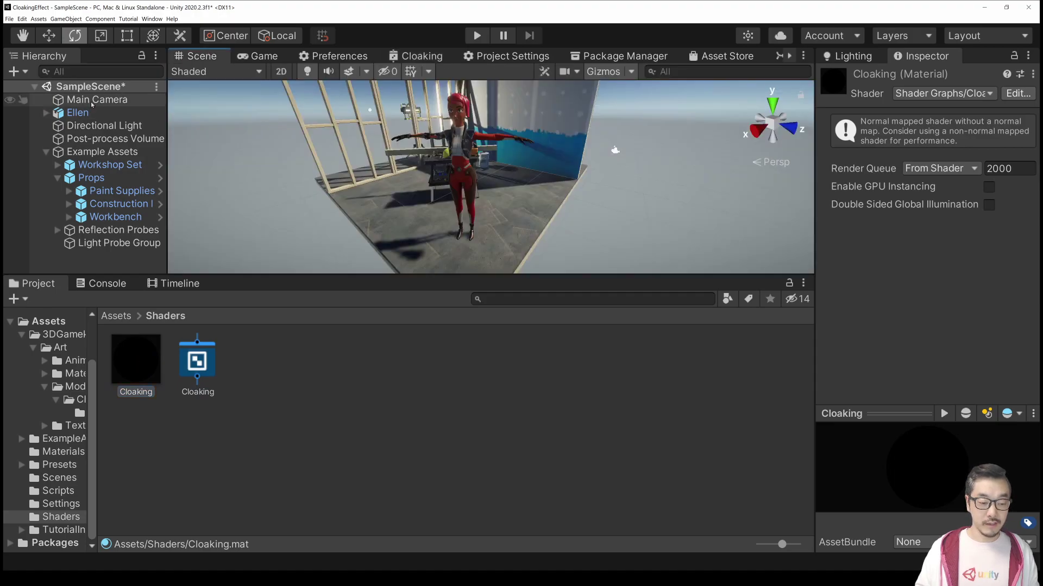
left_click(46, 113)
left_click(98, 125)
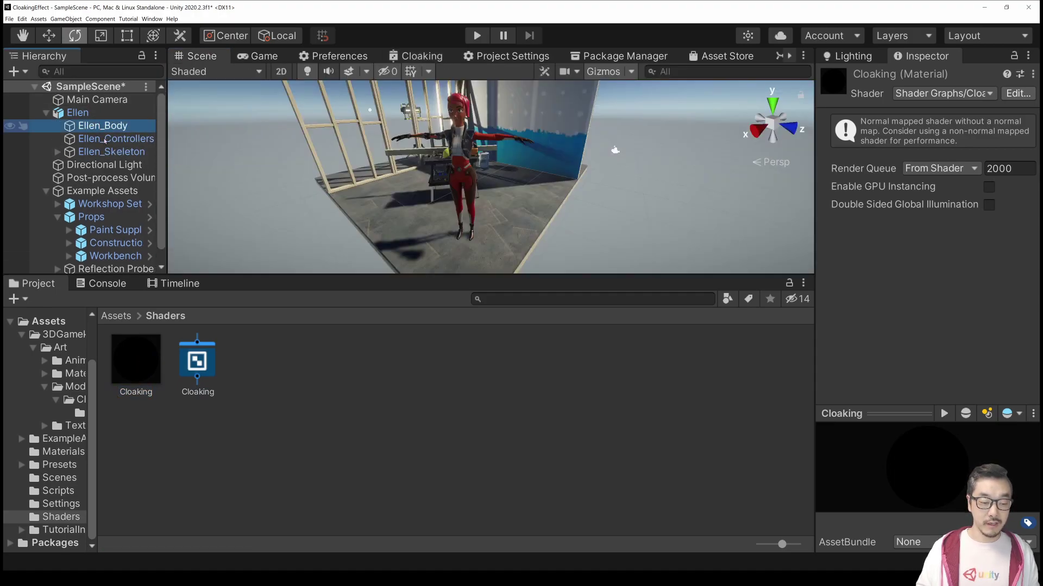
left_click_drag(136, 372, 109, 128)
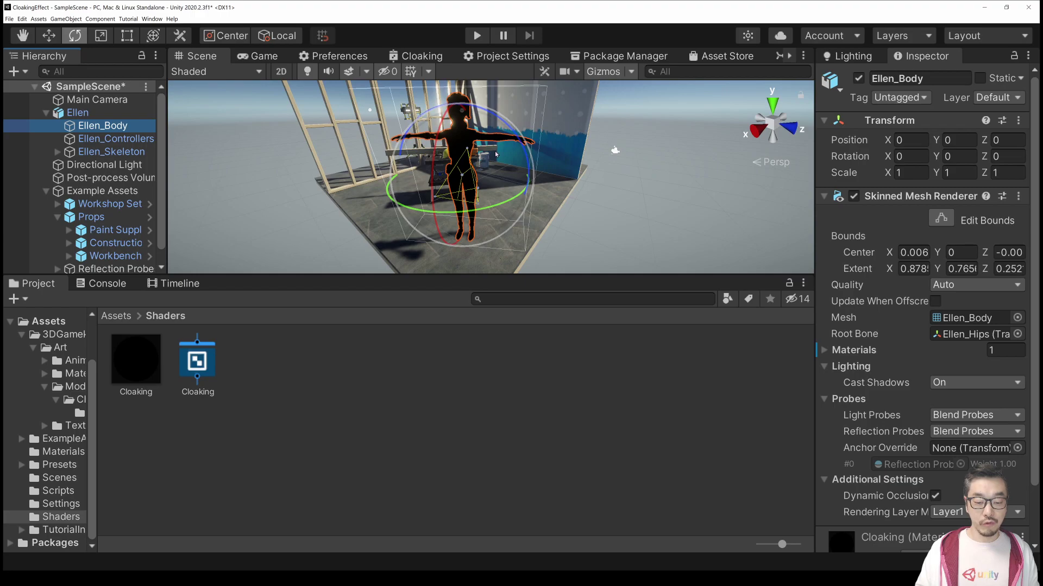
Set the Cloaking material's Render Queue to Transparent
middle_click_drag(501, 153, 522, 197)
left_click_drag(522, 196, 530, 166, "alt")
scroll(530, 167, "up", 3)
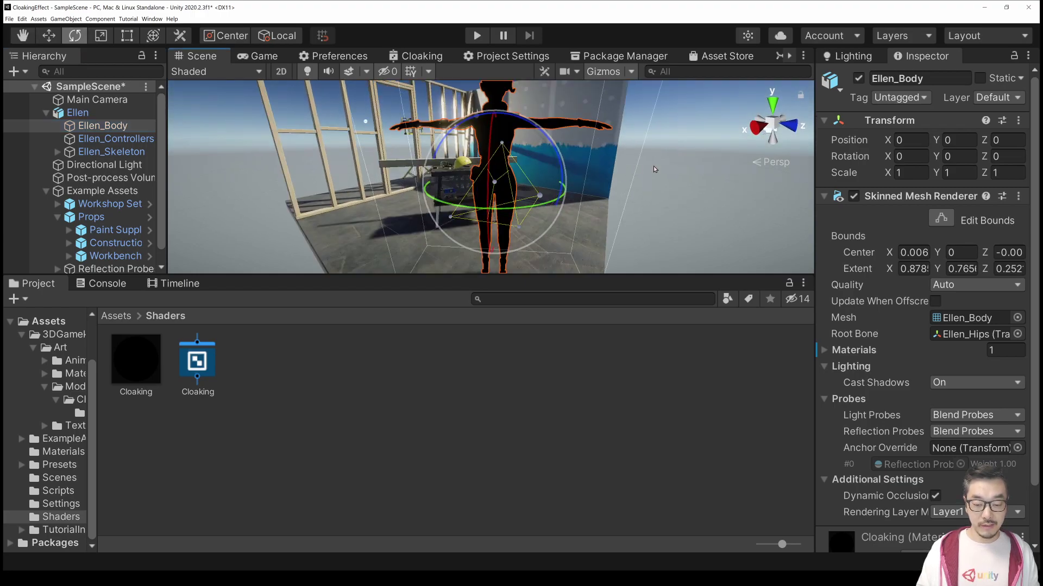
left_click(625, 169)
mouse_move(624, 167)
middle_mouse_down()
mouse_move(604, 168)
mouse_move(616, 168)
mouse_move(605, 182)
mouse_move(610, 172)
middle_mouse_up()
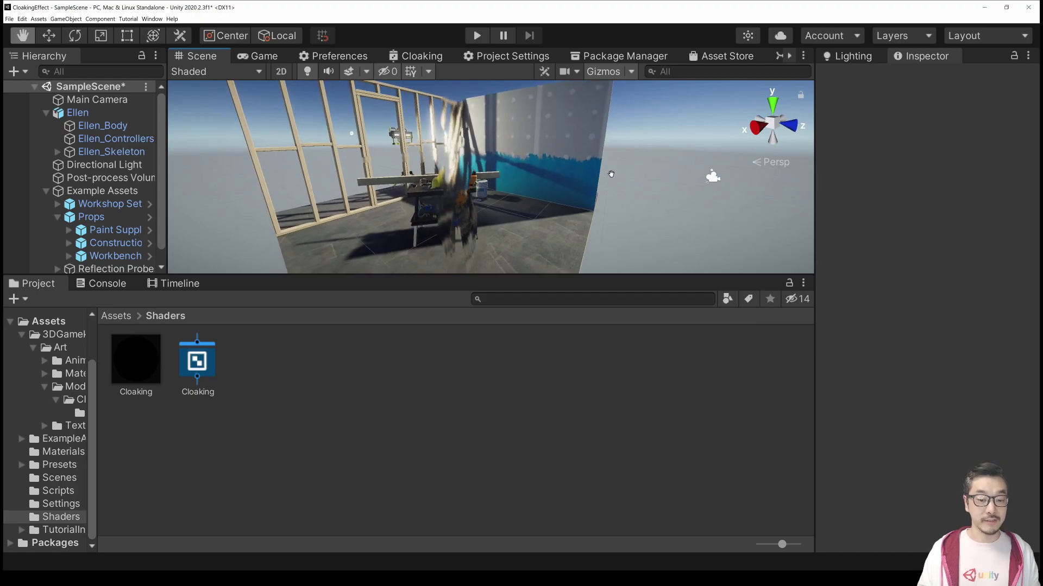
left_click(77, 113)
left_click(135, 359)
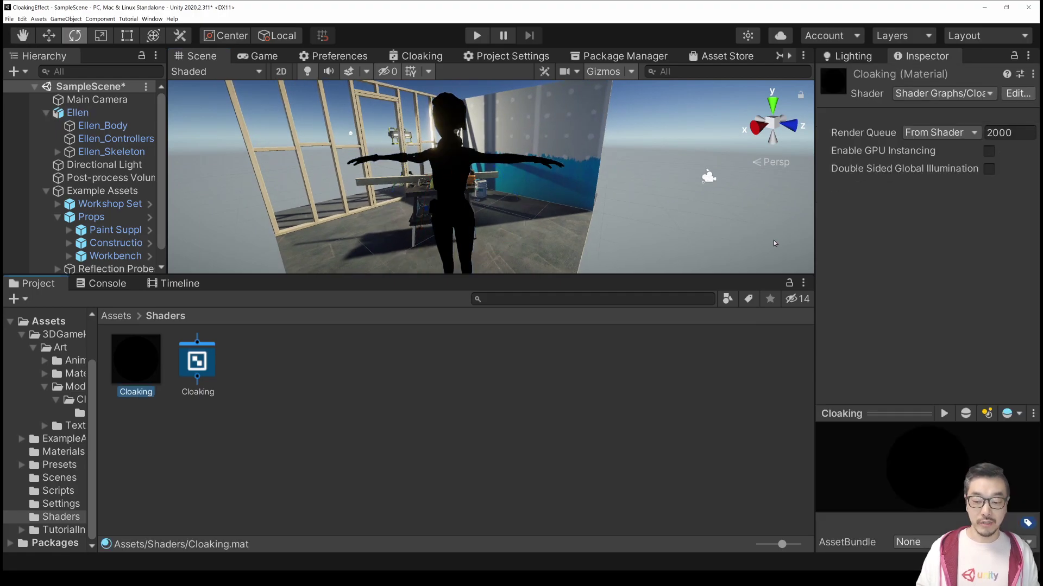
left_click(972, 135)
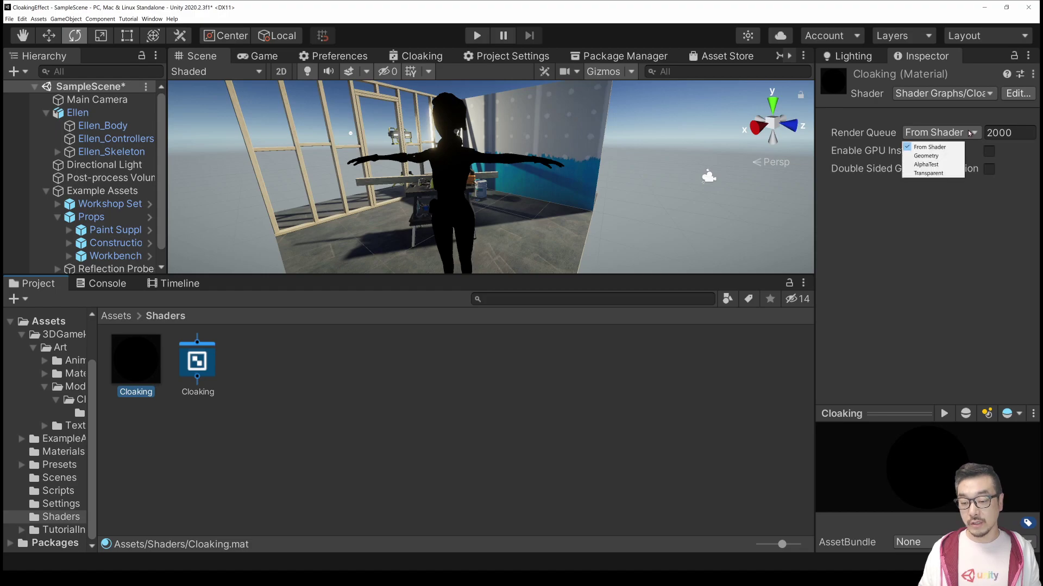
left_click(942, 174)
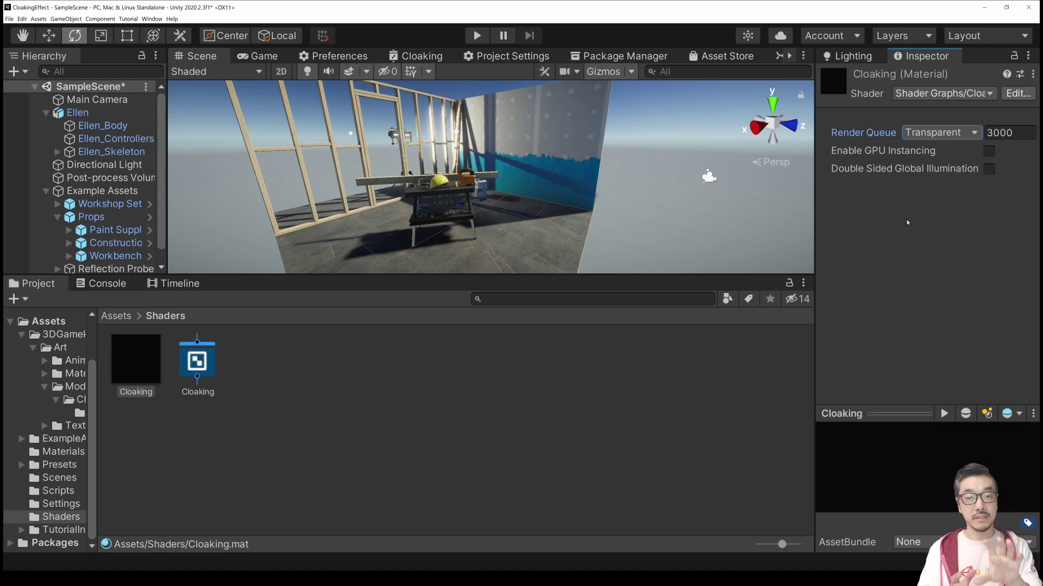
Select Ellen in the hierarchy and examine the cloaked character in the Scene view
left_click_drag(535, 209, 527, 236, "alt")
key("e")
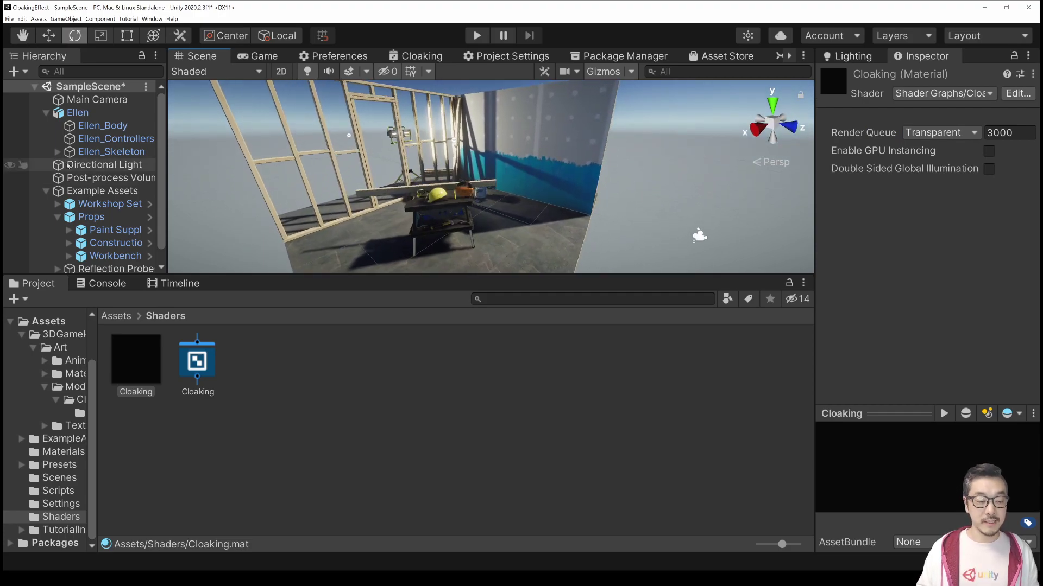
left_click(88, 114)
mouse_move(538, 187)
left_mouse_down("alt")
mouse_move(570, 179)
mouse_move(528, 176)
left_mouse_up("alt")
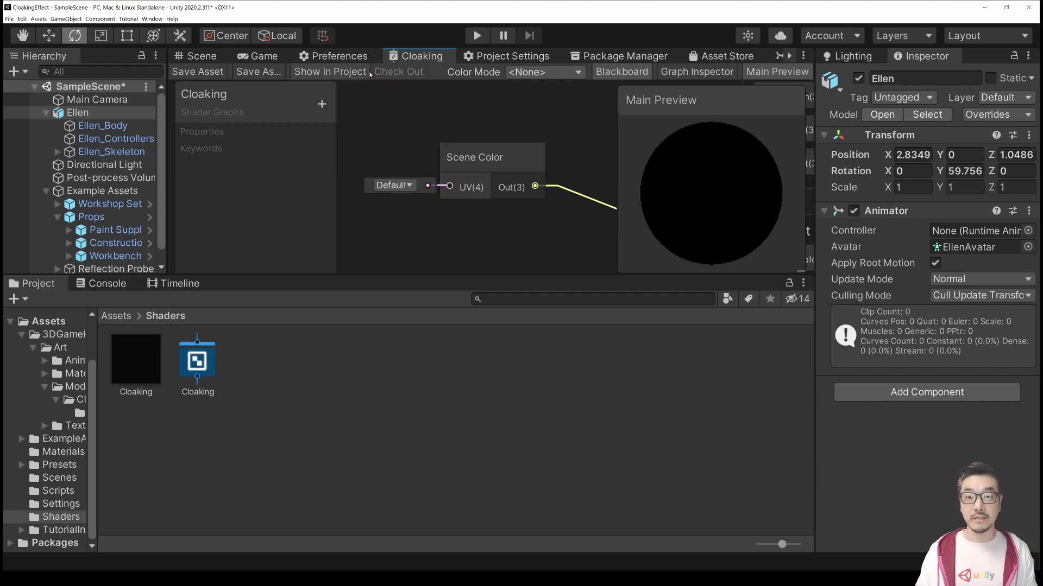
Move the Cloaking graph out of the main editor into its own maximized window
left_click_drag(418, 56, 498, 166)
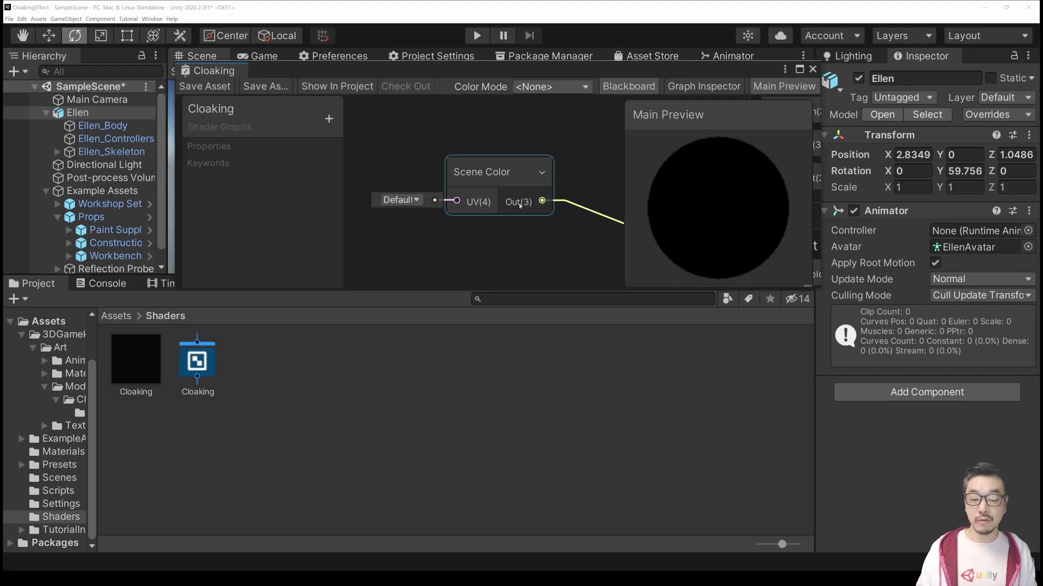
left_click(799, 69)
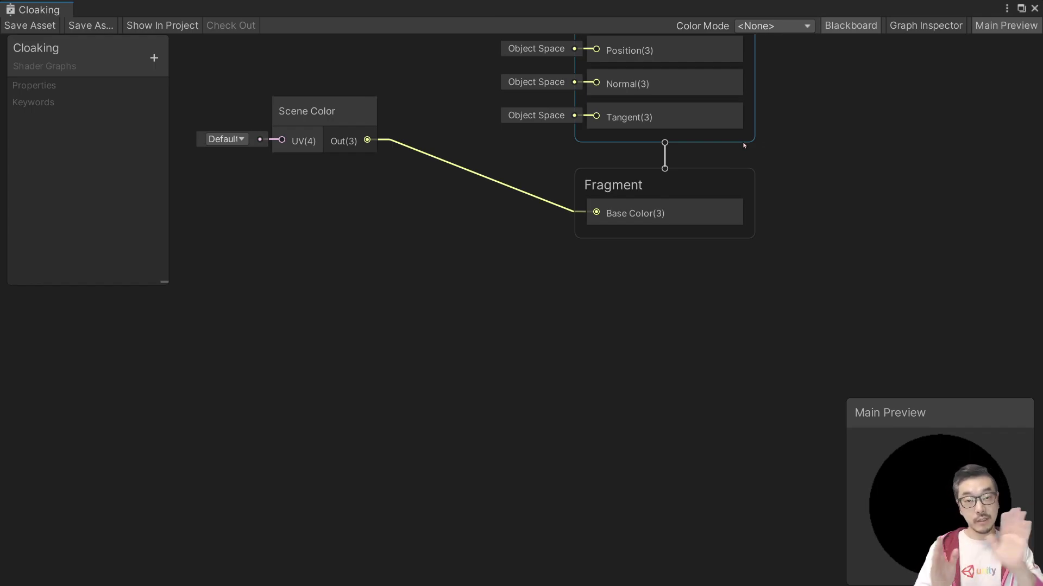
middle_click_drag(465, 232, 567, 291)
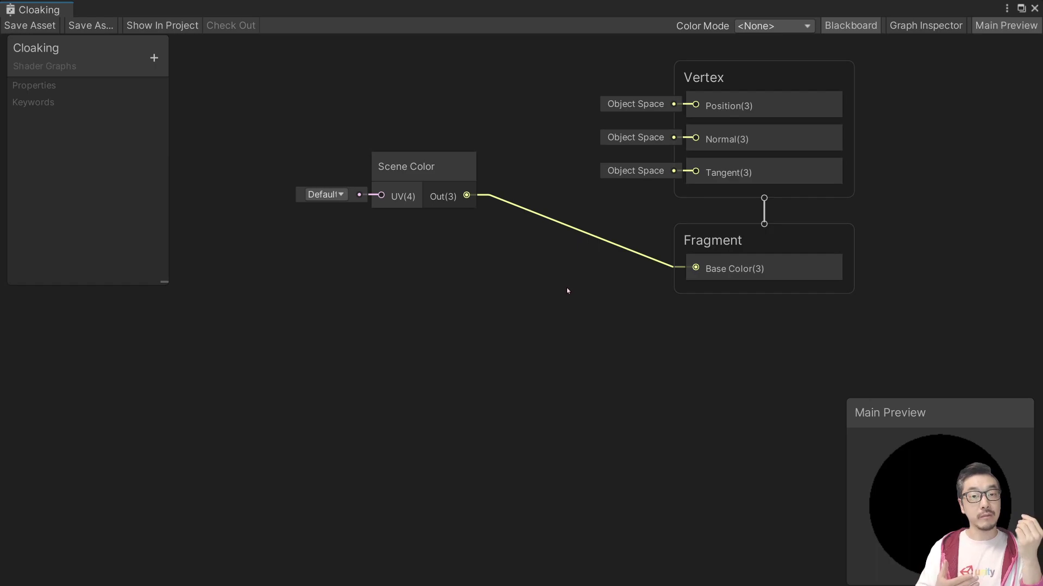
Add a Normal Vector node to the Cloaking graph and place it beside the Scene Color node's input
right_click(290, 289)
left_click(292, 283)
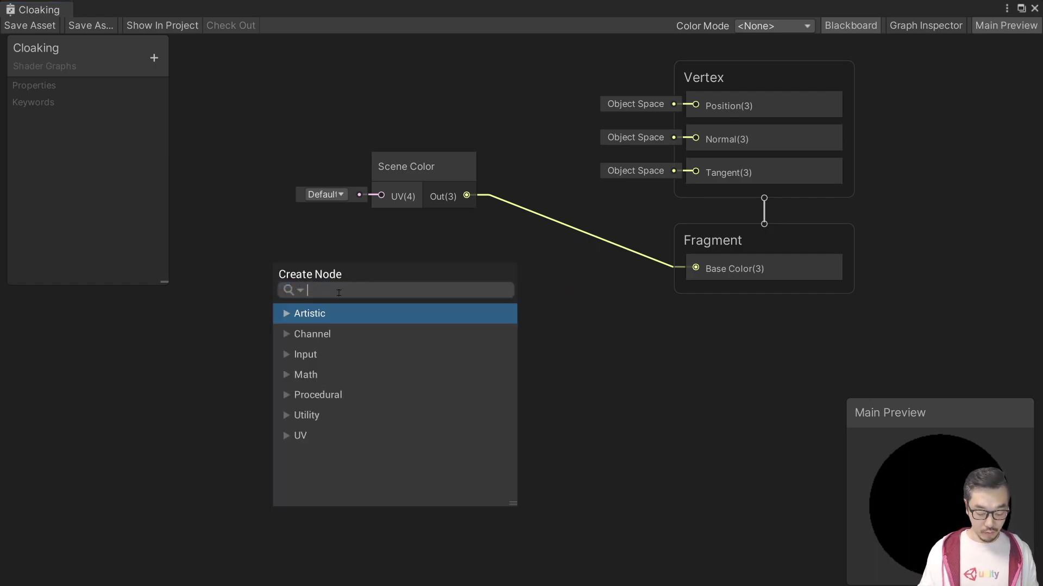
type("nor")
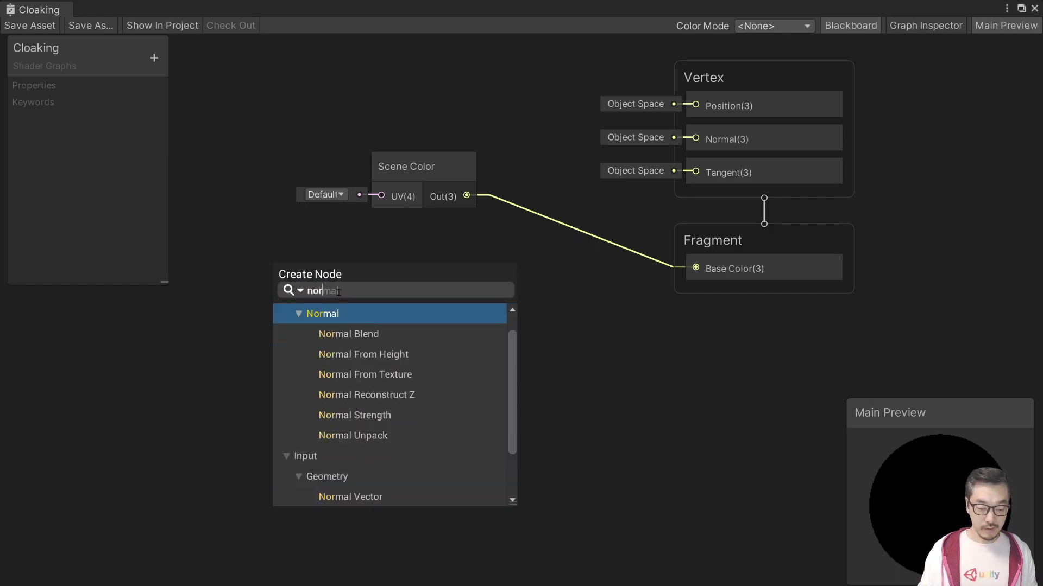
key("Down")
key("Down")
key("Down")
key("Down")
key("Down")
key("Down")
key("Down")
key("Down")
key("Down")
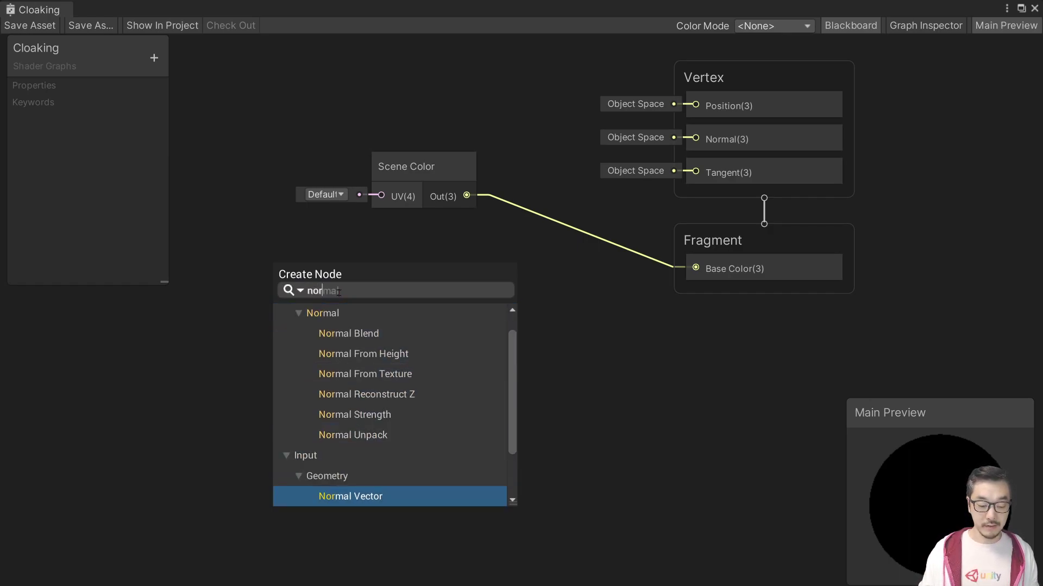
key("Return")
left_click_drag(349, 313, 305, 258)
middle_click_drag(505, 282, 640, 288)
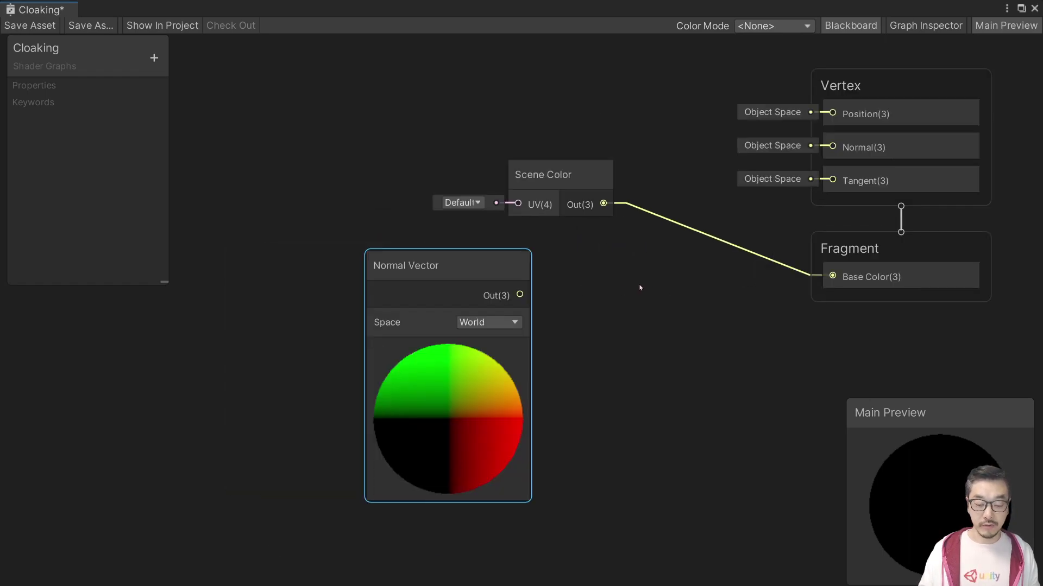
left_click_drag(447, 266, 352, 217)
Set the Normal Vector node's Space to View, collapse its preview, and move it clear of the Scene Color node
left_click(394, 274)
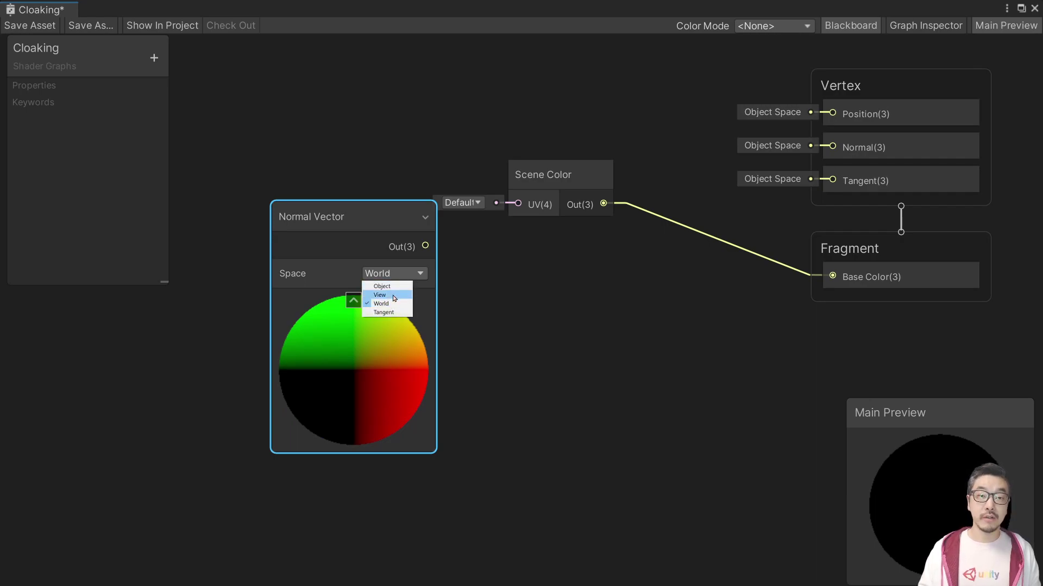
left_click(383, 294)
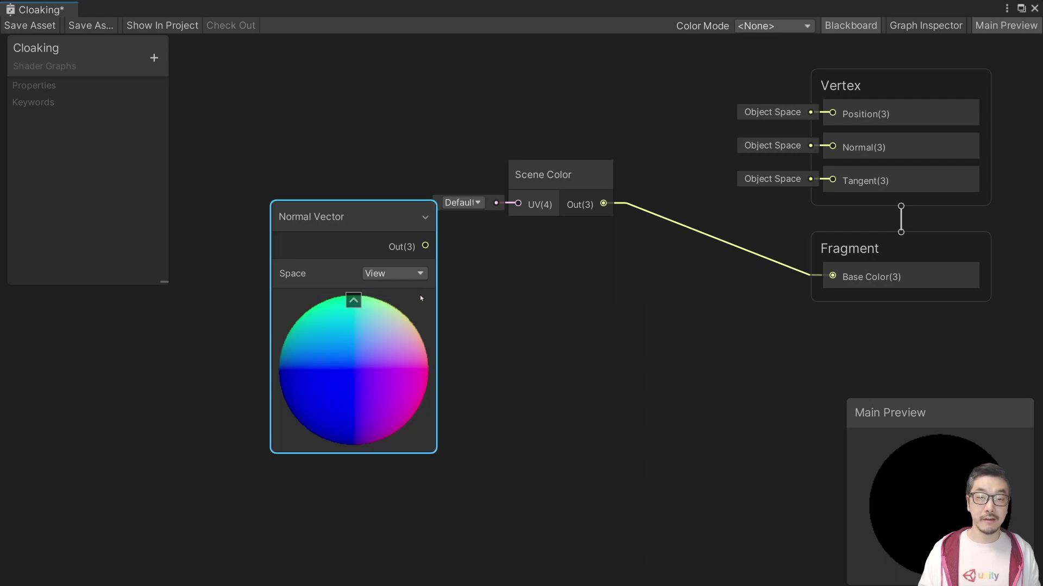
left_click(353, 301)
left_click_drag(332, 239, 284, 270)
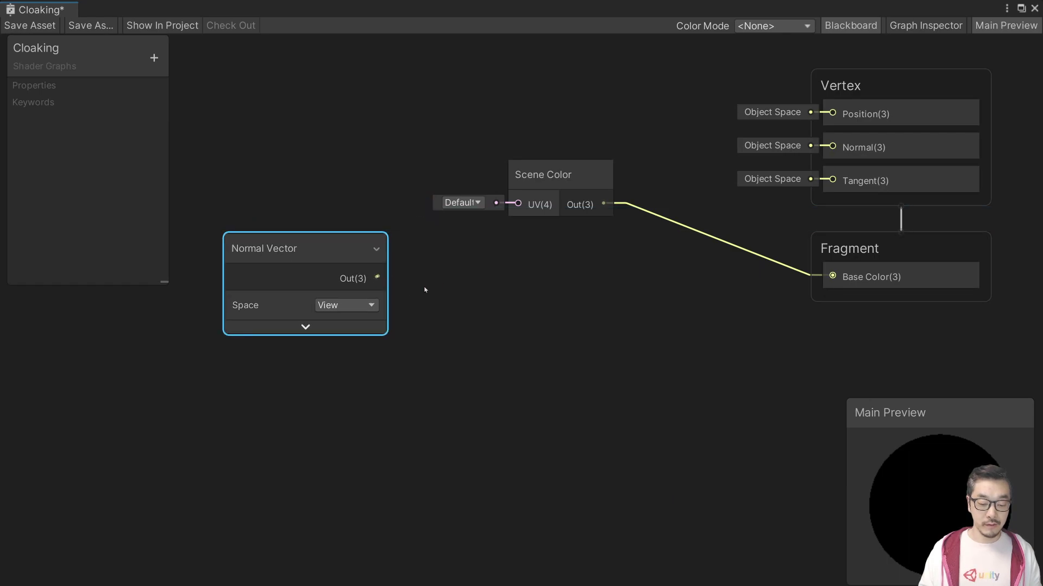
Add a Split node fed by the Normal Vector output and line up the two nodes below Scene Color
key("space")
type("spl")
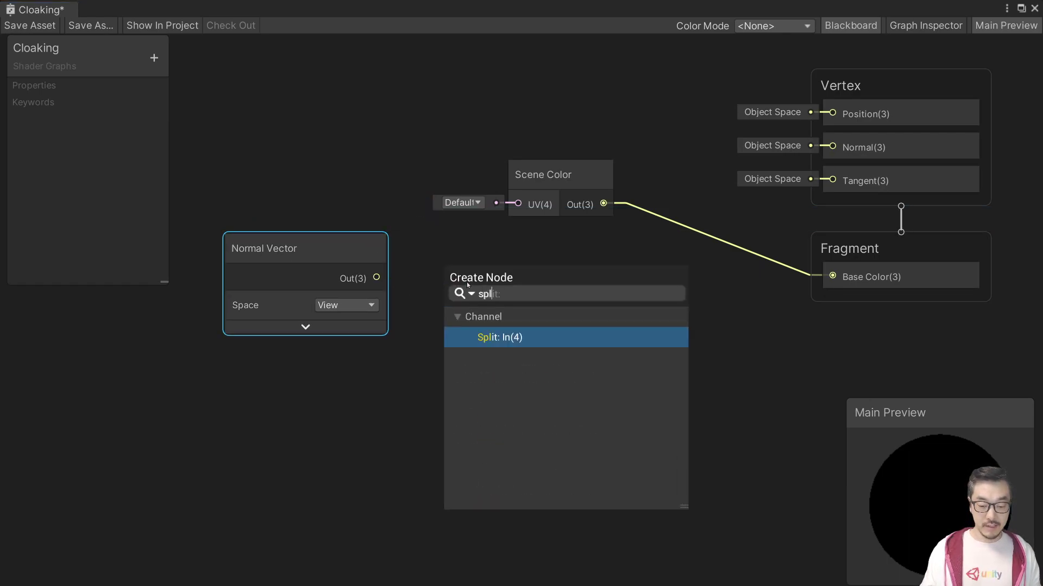
key("Return")
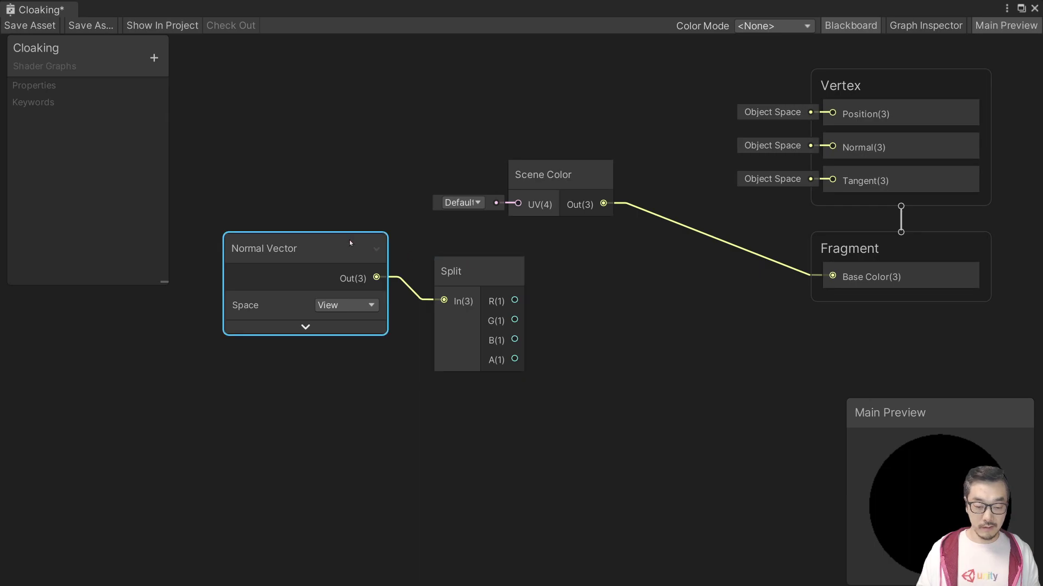
left_click_drag(271, 248, 217, 295)
left_click(443, 283)
left_click_drag(442, 283, 364, 305)
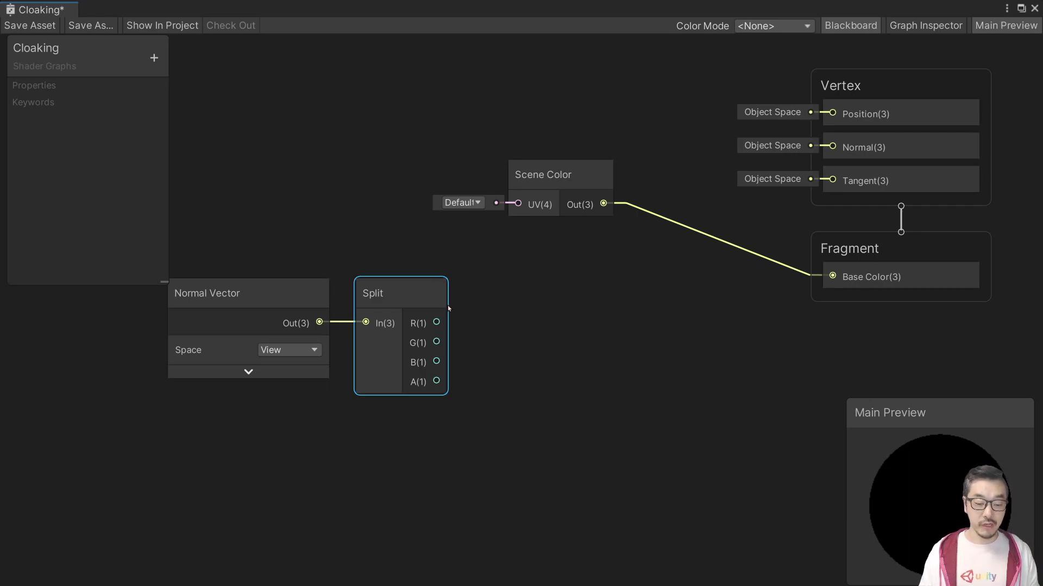
Add a Vector 2 node beside Split, with Split's R connected to X and G connected to Y
key("space")
type("vec")
key("Down")
key("Down")
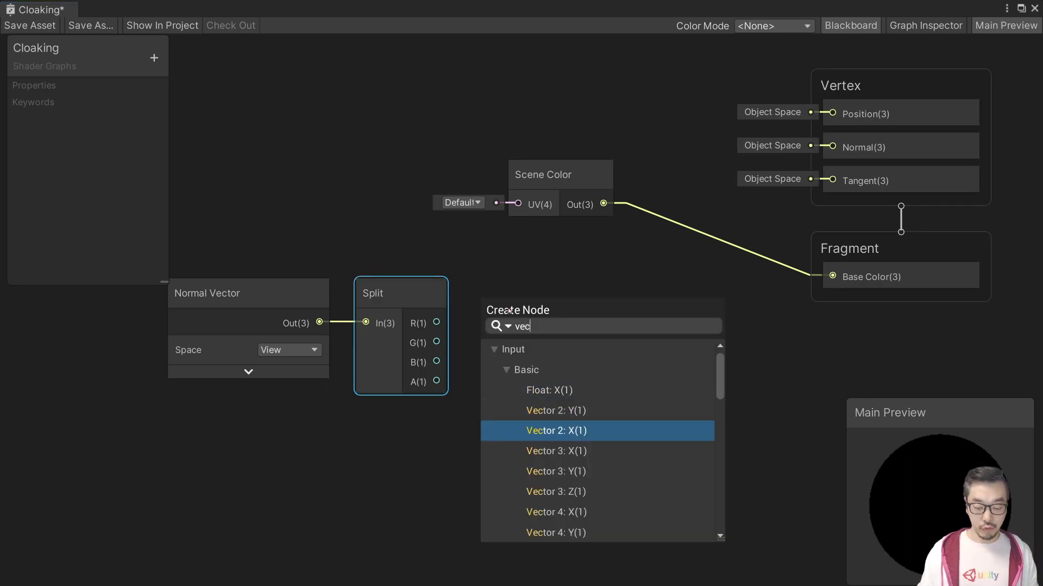
key("Return")
left_click(503, 292)
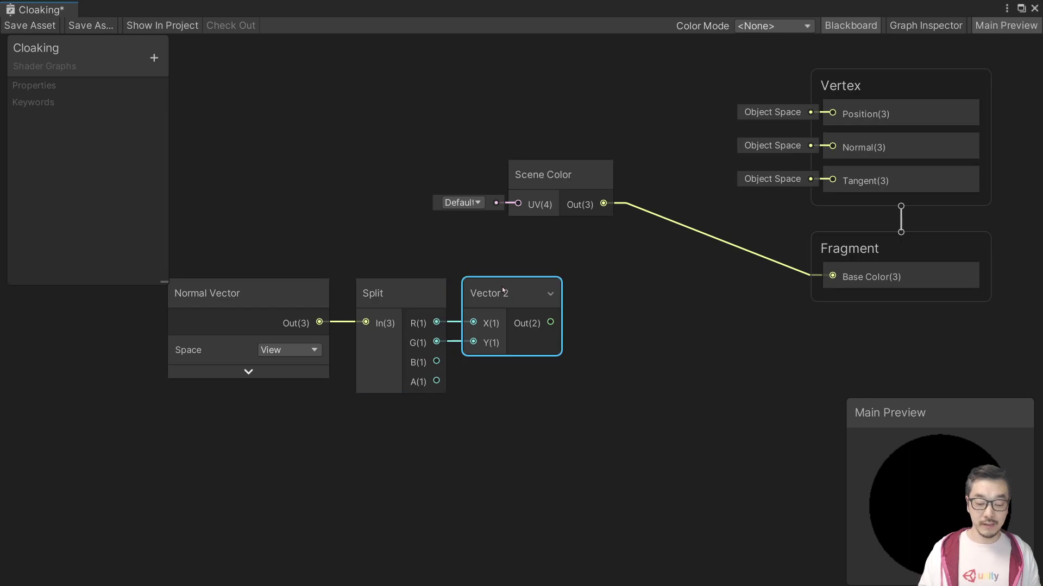
mouse_move(216, 115)
left_mouse_down()
mouse_move(218, 172)
mouse_move(316, 174)
mouse_move(232, 185)
left_mouse_up()
mouse_move(231, 93)
left_mouse_down()
mouse_move(239, 112)
mouse_move(287, 97)
left_mouse_up()
mouse_move(322, 132)
left_mouse_down()
mouse_move(356, 98)
mouse_move(316, 140)
left_mouse_up()
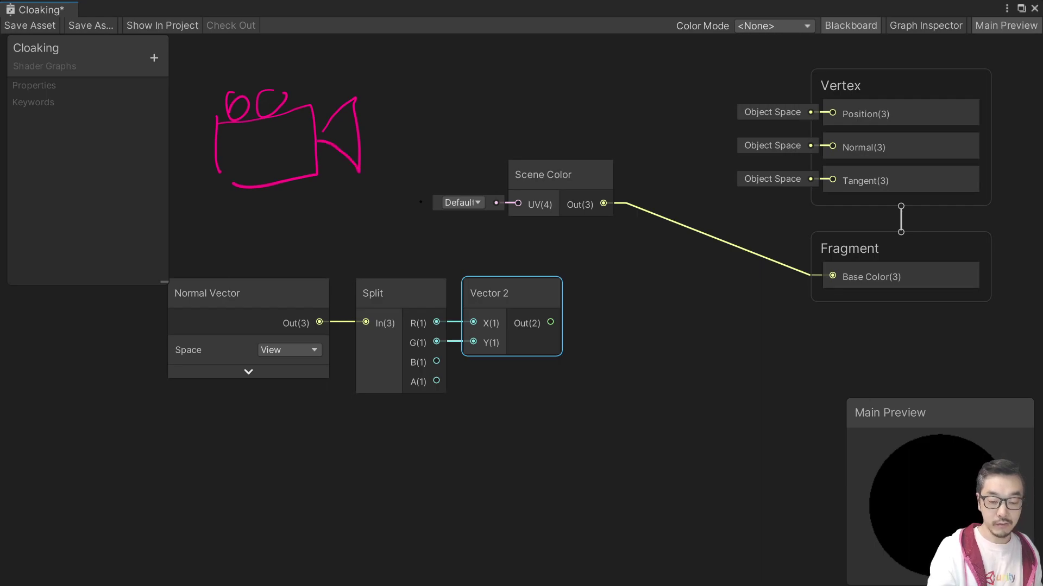
mouse_move(627, 75)
left_mouse_down()
mouse_move(578, 154)
mouse_move(622, 77)
left_mouse_up()
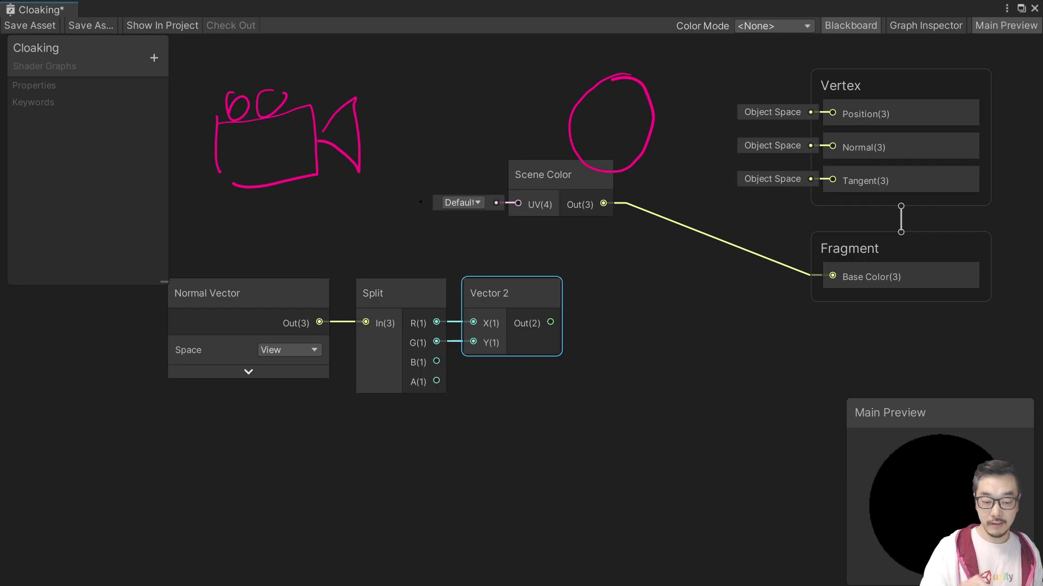
left_click_drag(366, 138, 459, 131)
left_click_drag(610, 82, 605, 43)
left_click_drag(605, 44, 610, 55)
mouse_move(559, 84)
left_mouse_down()
mouse_move(581, 101)
mouse_move(565, 96)
left_mouse_up()
left_click_drag(569, 139, 538, 148)
left_click_drag(610, 173, 603, 205)
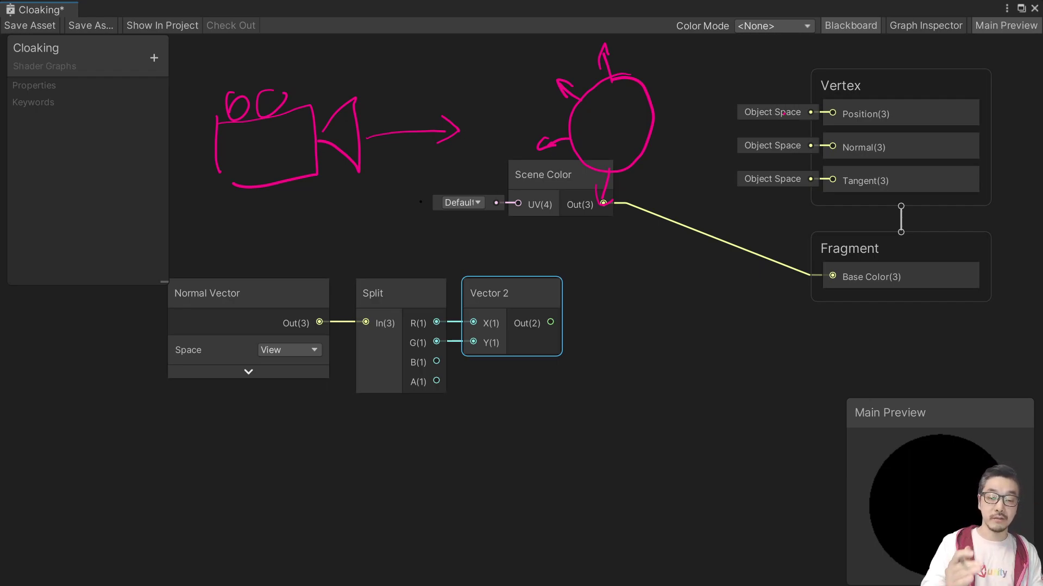
mouse_move(344, 39)
left_mouse_down()
mouse_move(318, 33)
mouse_move(369, 263)
mouse_move(280, 30)
mouse_move(434, 225)
mouse_move(315, 25)
left_mouse_up()
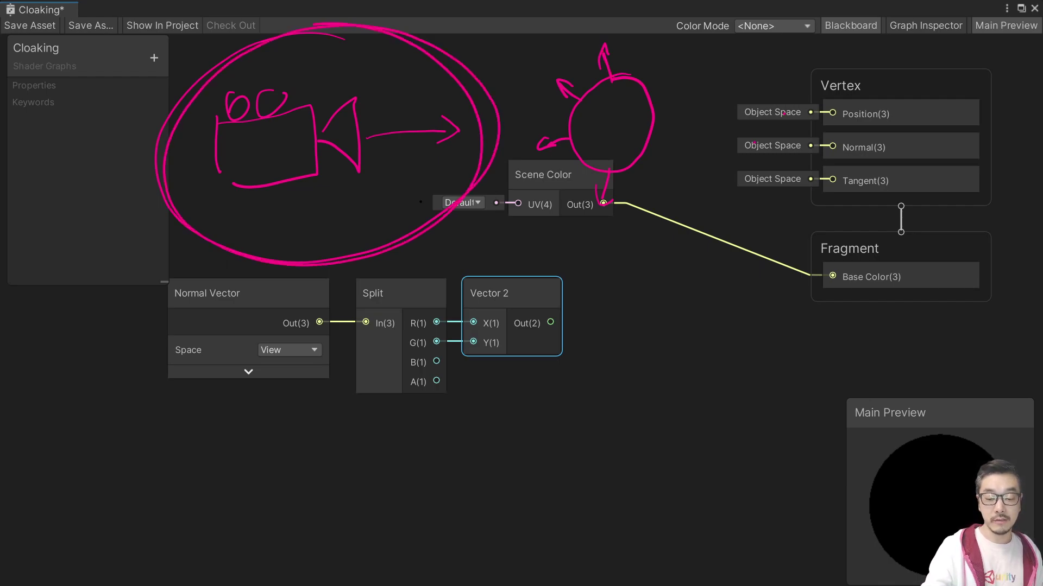
mouse_move(274, 250)
left_mouse_down()
mouse_move(230, 246)
mouse_move(144, 359)
mouse_move(158, 383)
left_mouse_up()
mouse_move(161, 284)
left_mouse_down()
mouse_move(159, 415)
mouse_move(562, 417)
mouse_move(577, 269)
mouse_move(165, 266)
left_mouse_up()
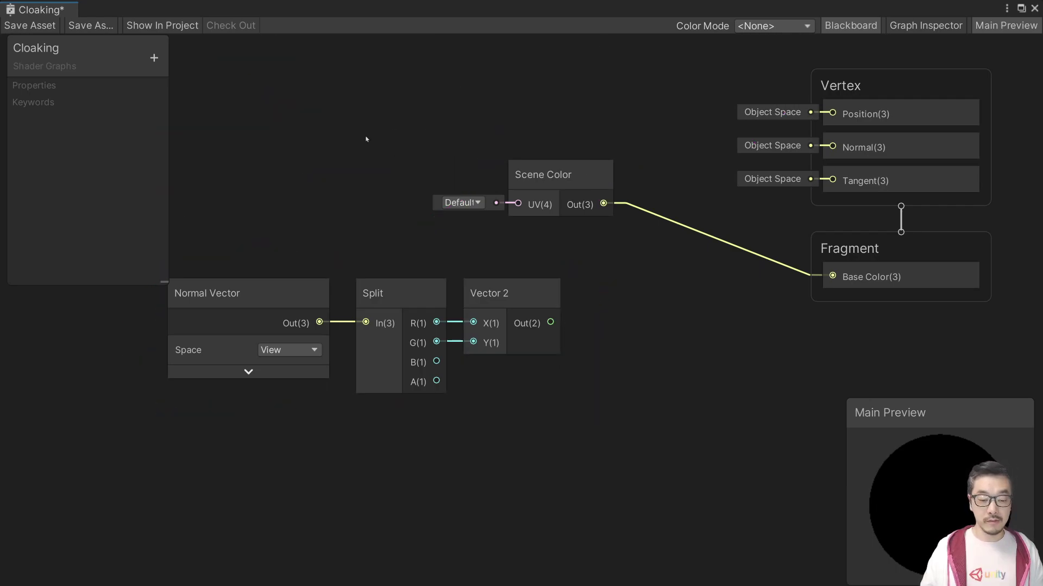
Add a Screen Position node above the Split node, clear of Scene Color, and collapse its preview
right_click(366, 139)
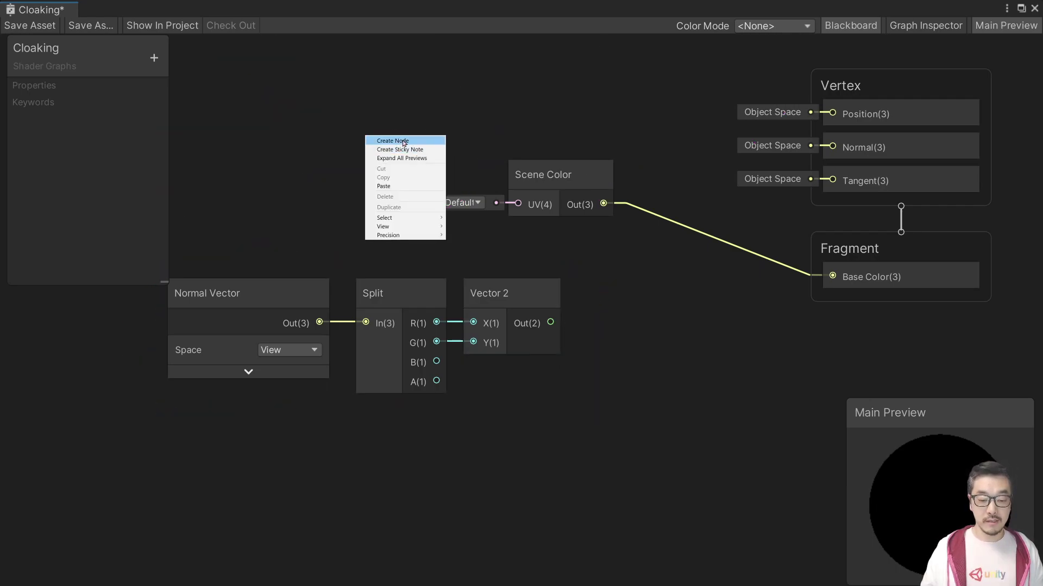
left_click(413, 142)
type("sp")
key("BackSpace")
key("BackSpace")
type("screen")
key("Return")
left_click_drag(429, 165, 420, 91)
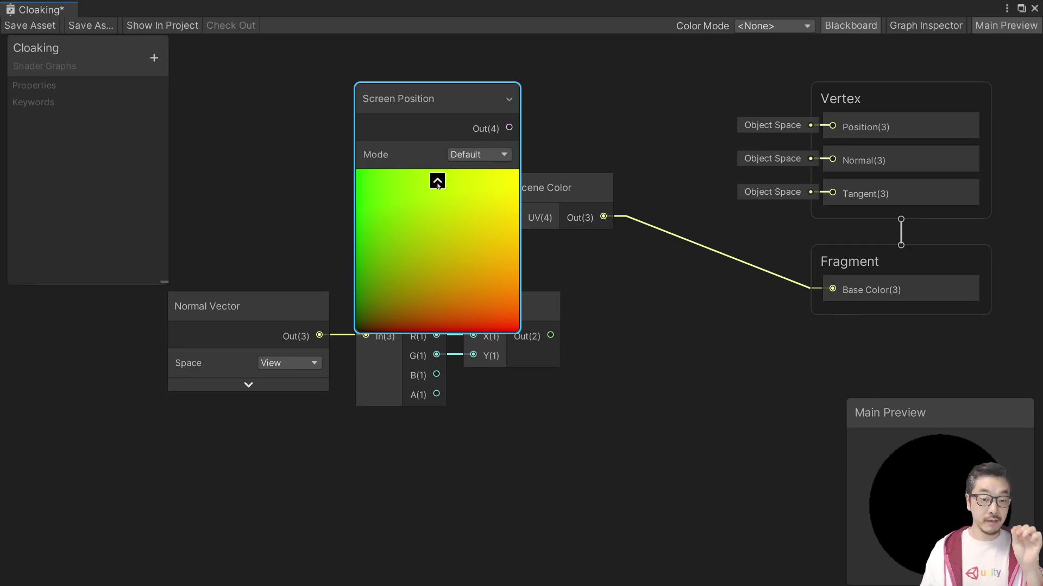
left_click(437, 181)
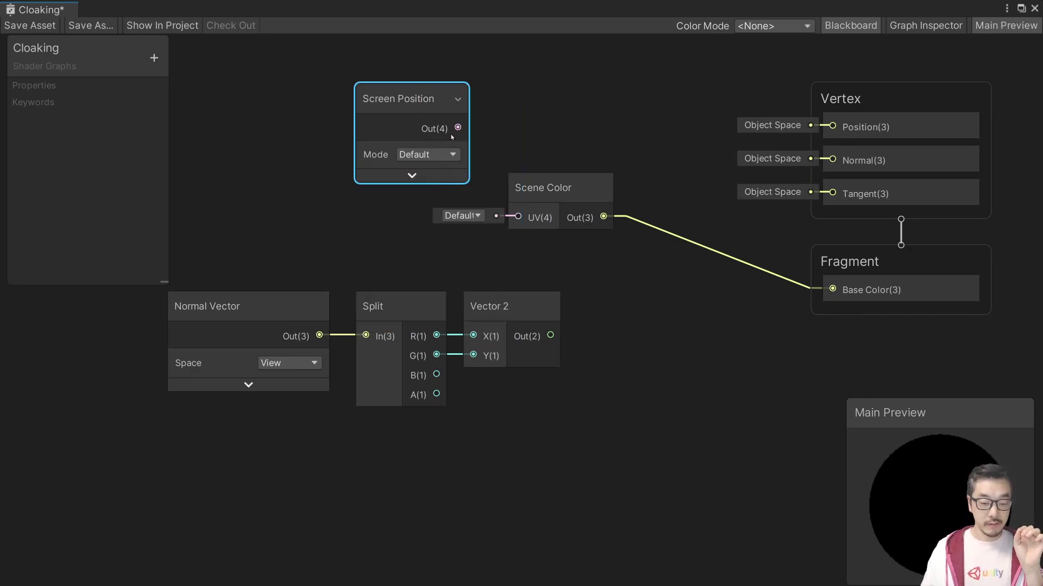
Connect the Screen Position output to Scene Color's UV input, save the graph, and check Ellen in the Scene view
left_click_drag(458, 127, 511, 213)
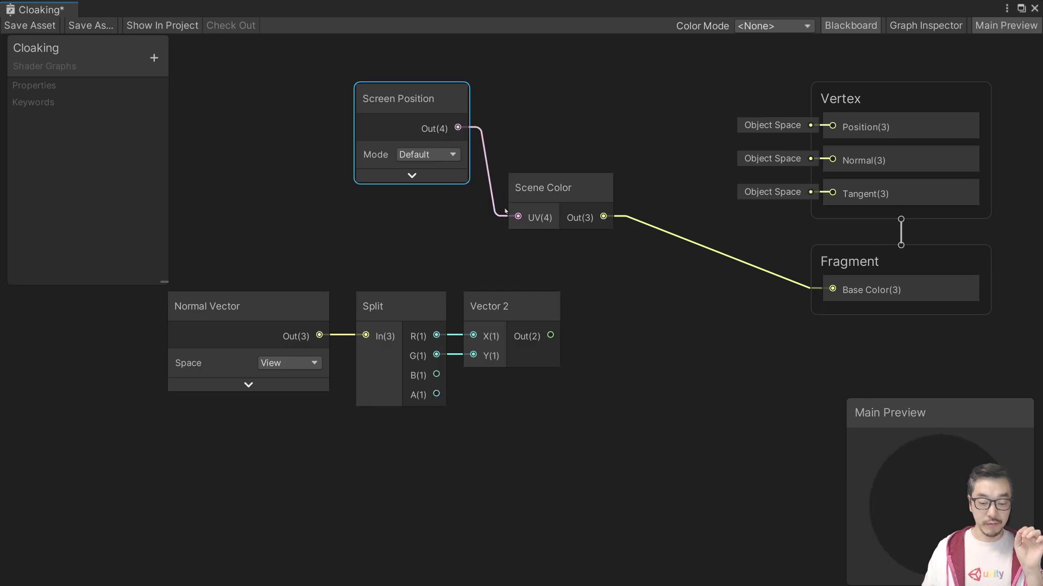
left_click(30, 25)
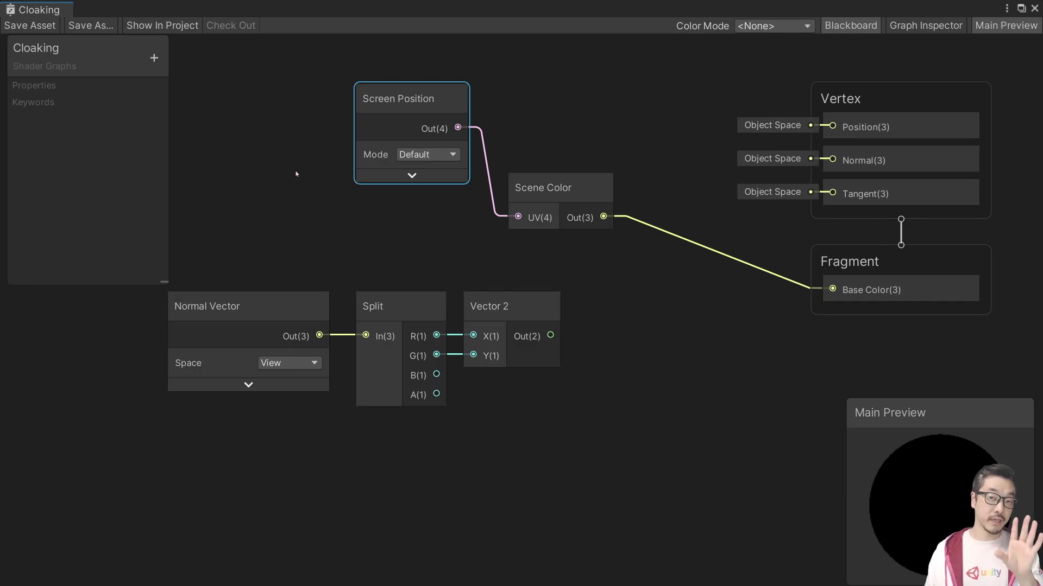
left_click(1021, 8)
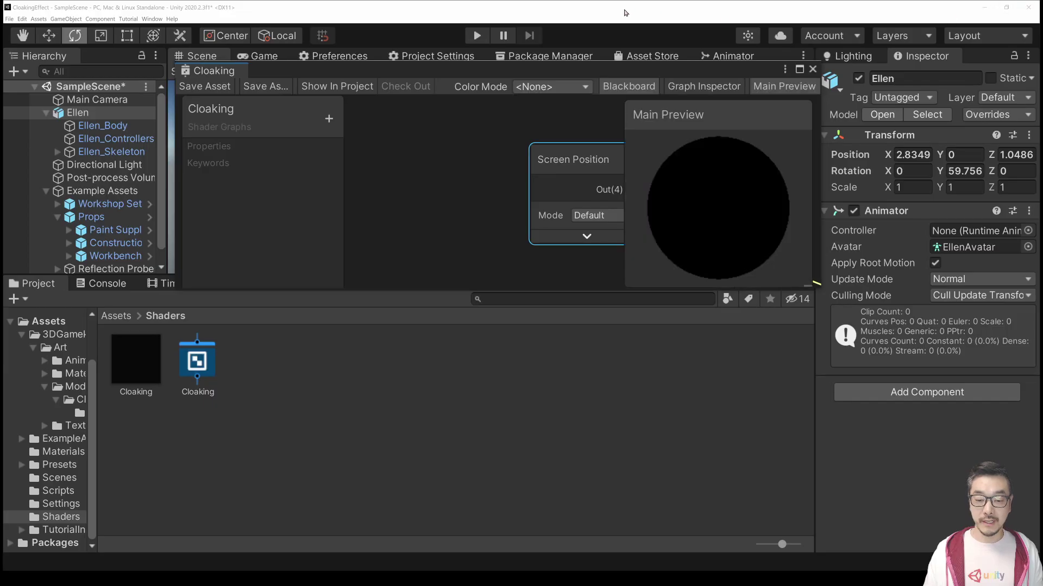
left_click(195, 56)
left_click_drag(427, 170, 542, 199, "alt")
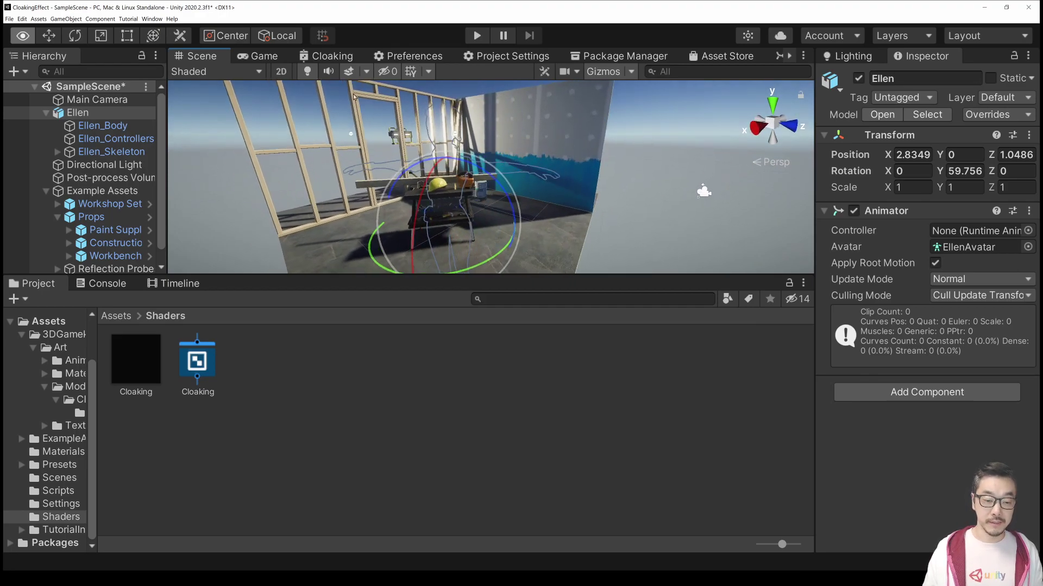
Add an Add node with Screen Position connected to A and Vector 2 connected to B, and collapse its preview
left_click(326, 56)
scroll(448, 189, "down", 1)
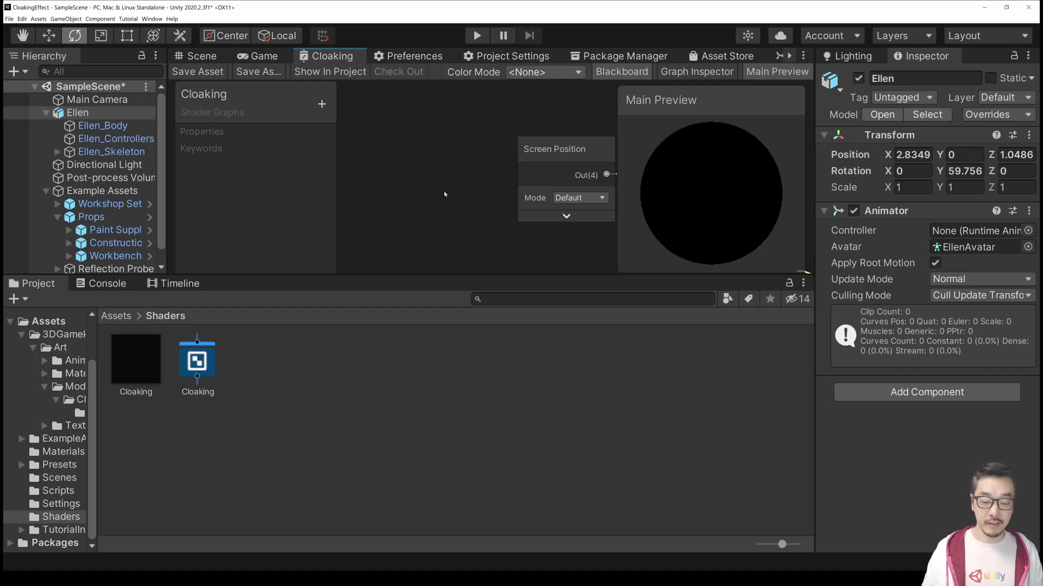
middle_click_drag(428, 200, 389, 151)
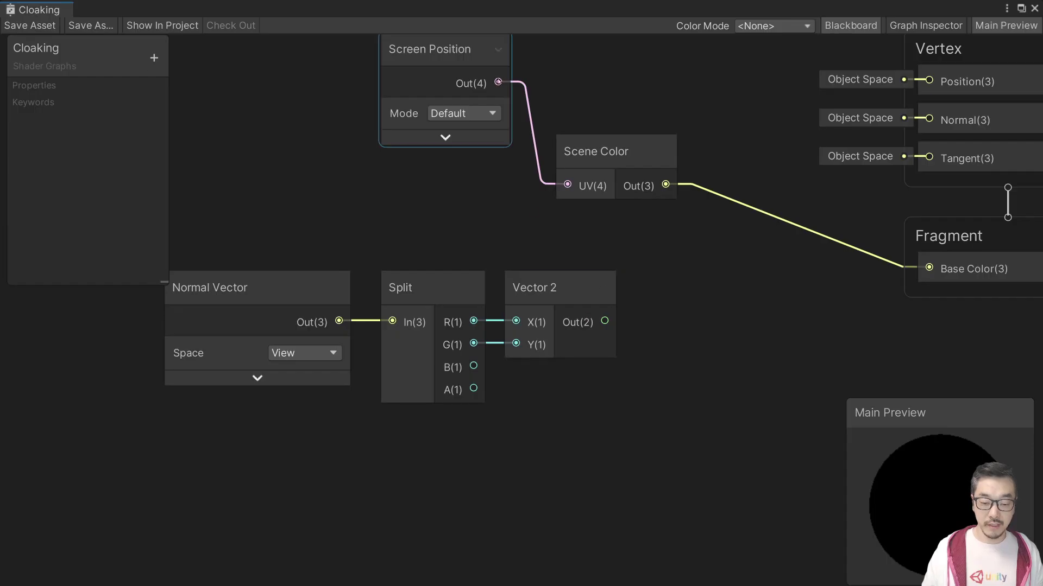
left_click_drag(498, 82, 547, 227)
type("add")
key("Return")
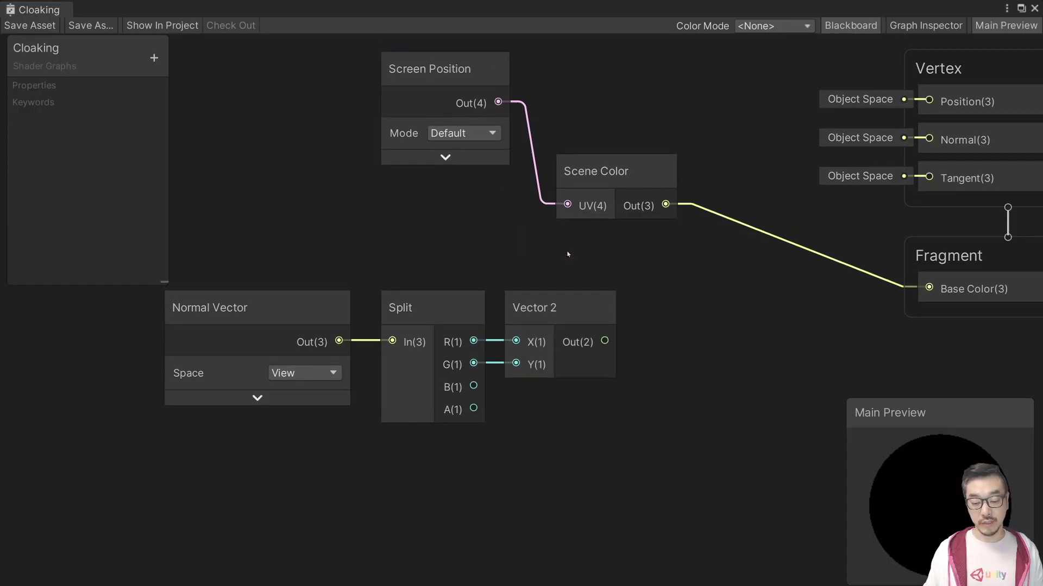
left_click_drag(643, 259, 642, 260)
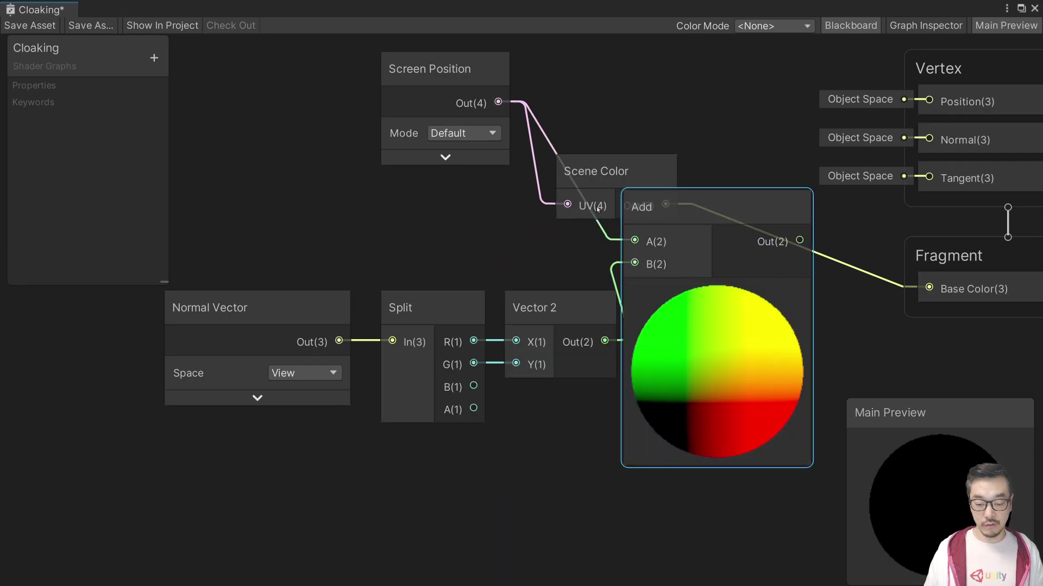
left_click_drag(689, 210, 570, 200)
left_click(599, 283)
Connect the Add output to Scene Color's UV input, line the two nodes up side by side, and save the graph
left_click_drag(604, 164, 750, 163)
left_click_drag(606, 231, 714, 203)
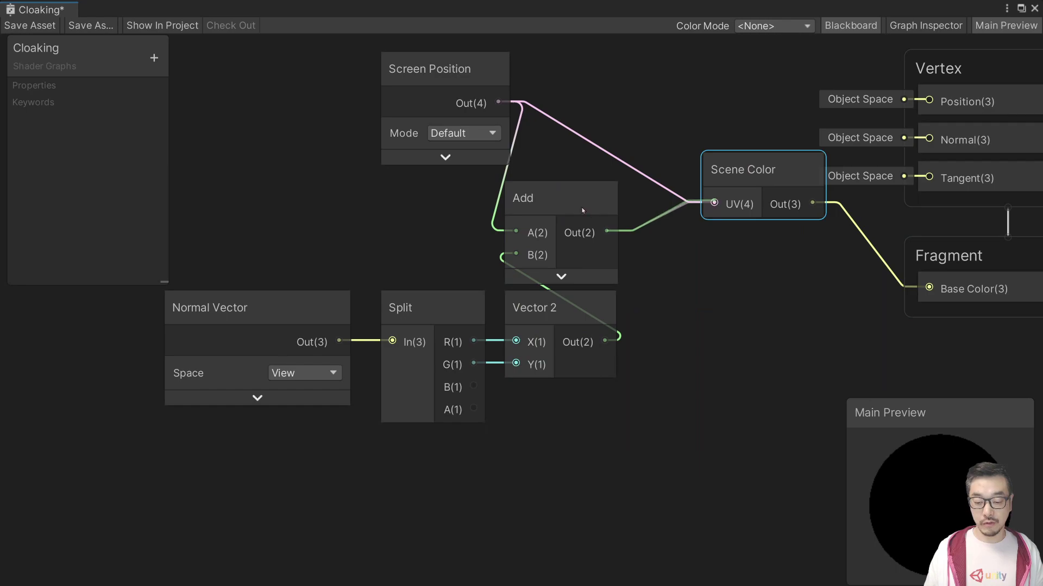
left_click_drag(555, 203, 618, 177)
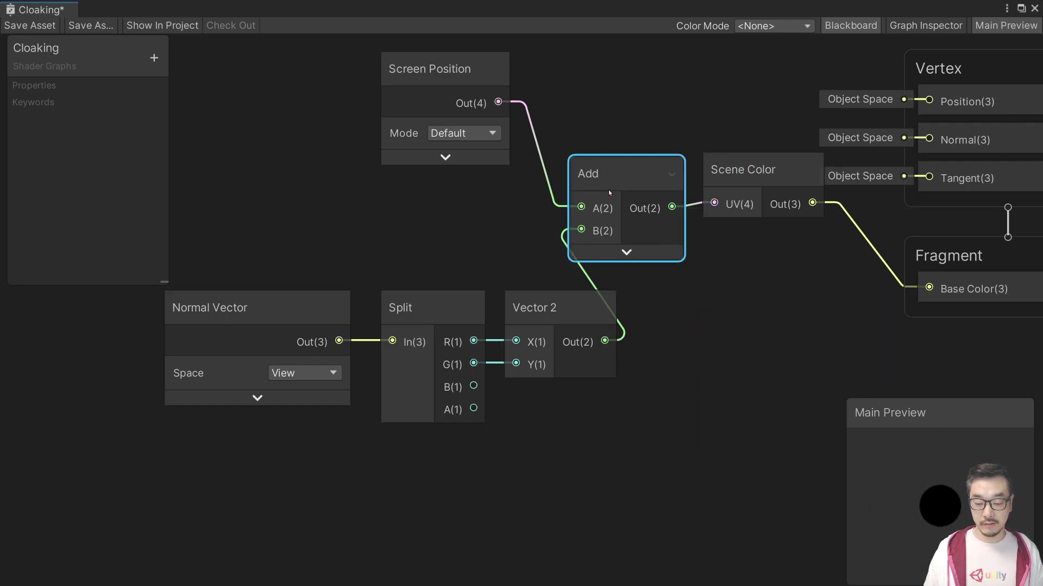
left_click(31, 25)
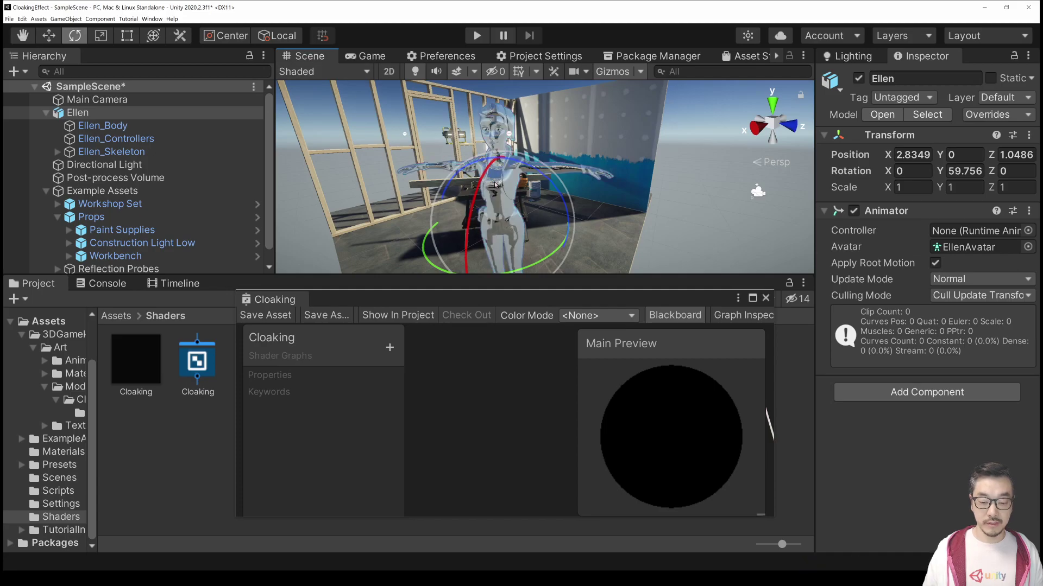
Examine the distortion on Ellen up close and from different angles in an enlarged Scene view
left_click_drag(495, 185, 616, 194, "alt")
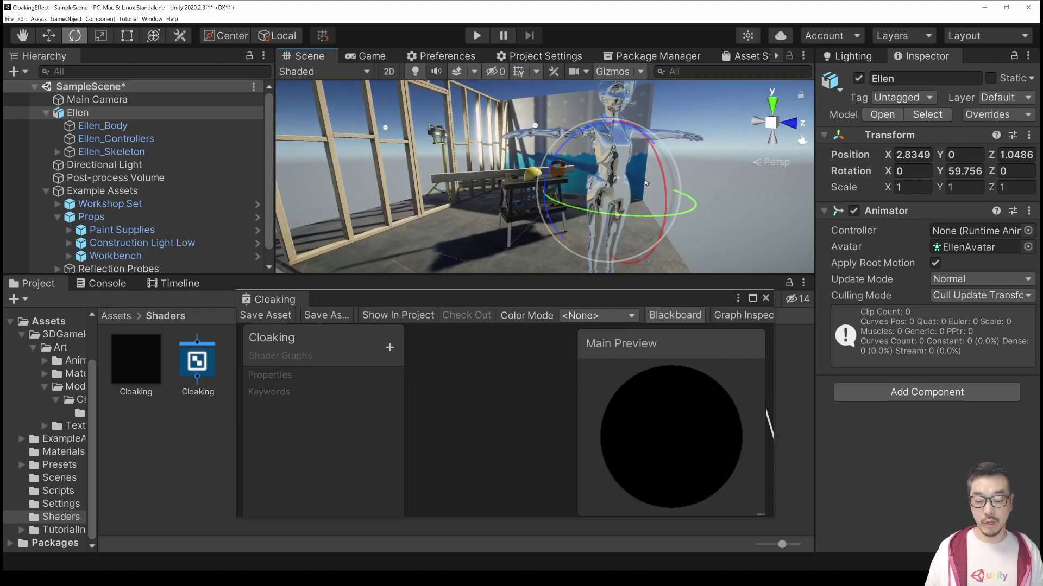
scroll(646, 183, "up", 6)
key("e")
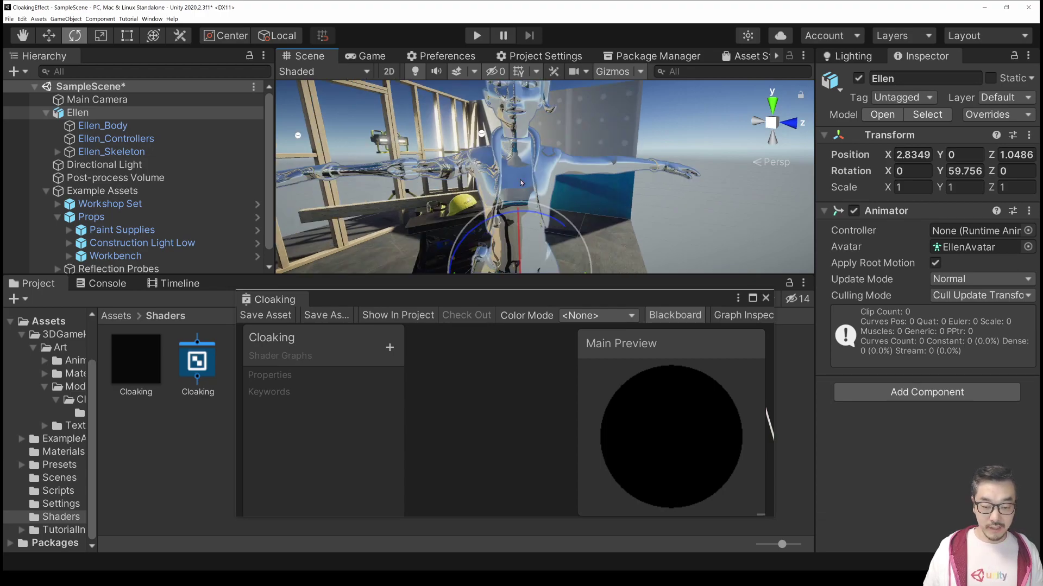
left_click_drag(518, 159, 516, 197, "alt")
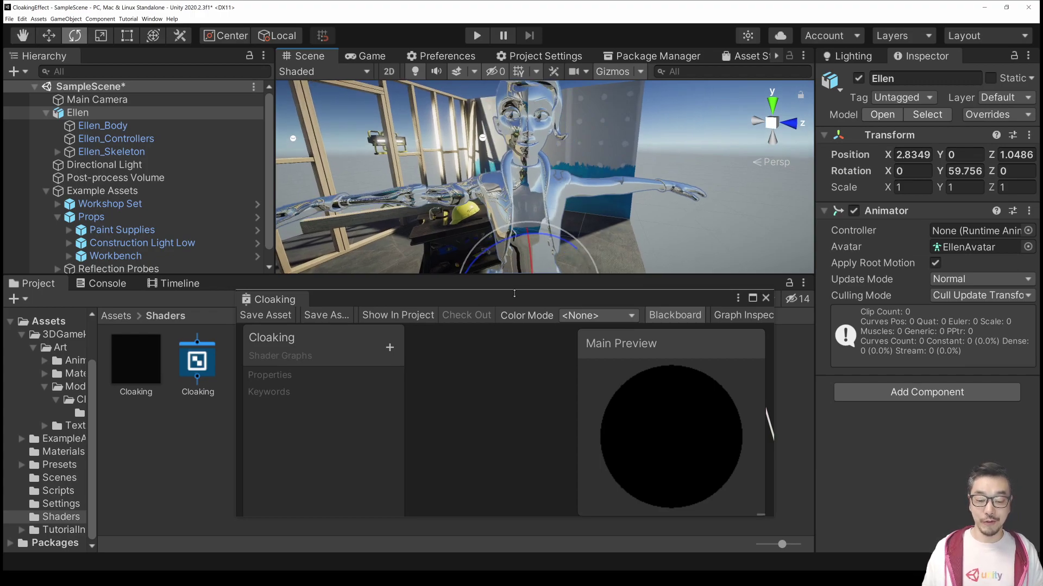
left_click_drag(505, 301, 492, 229)
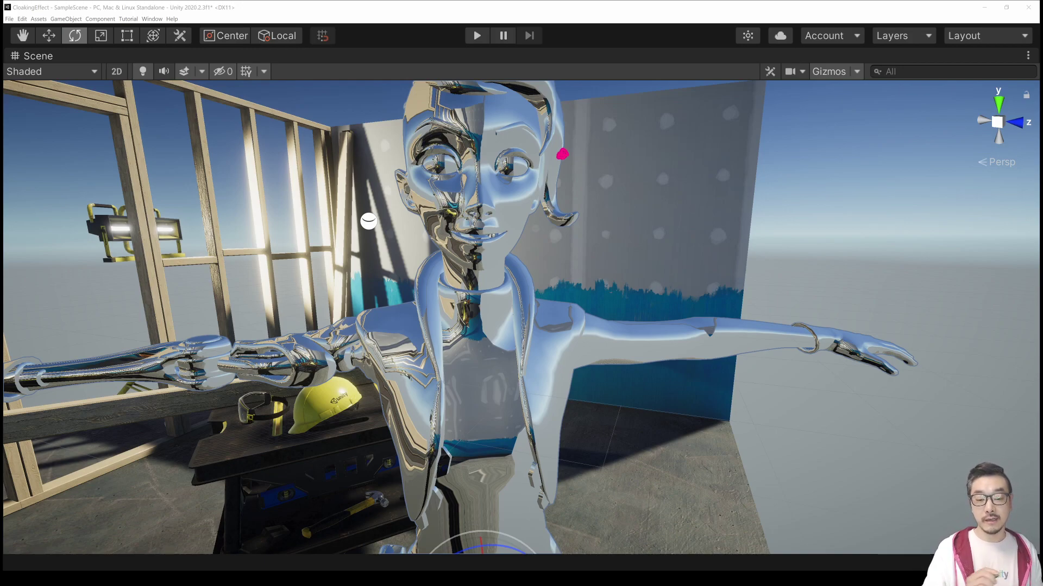
left_click_drag(562, 154, 588, 160)
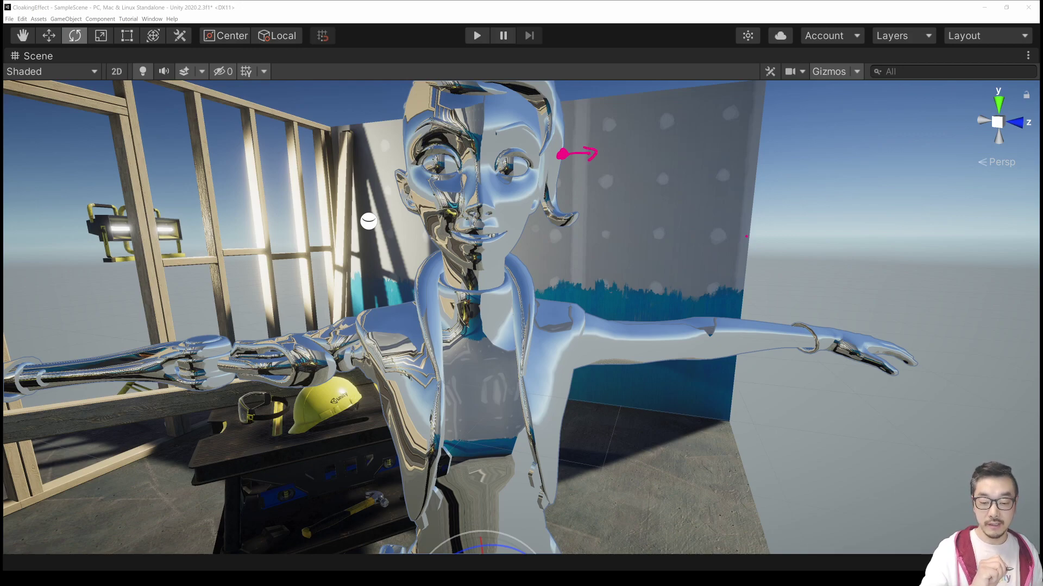
left_click_drag(886, 158, 891, 161)
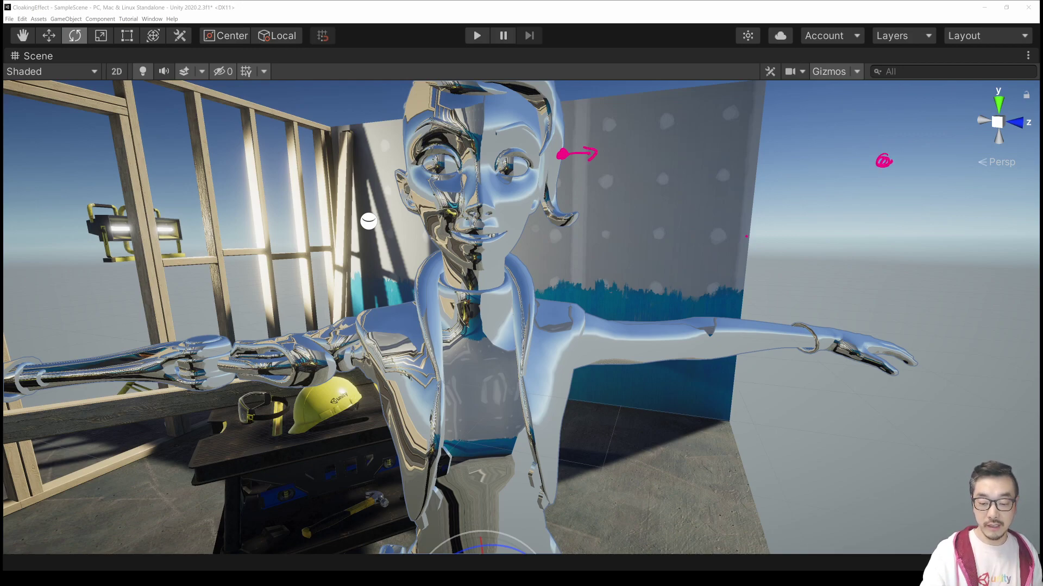
left_click_drag(596, 154, 885, 153)
left_click_drag(878, 149, 895, 144)
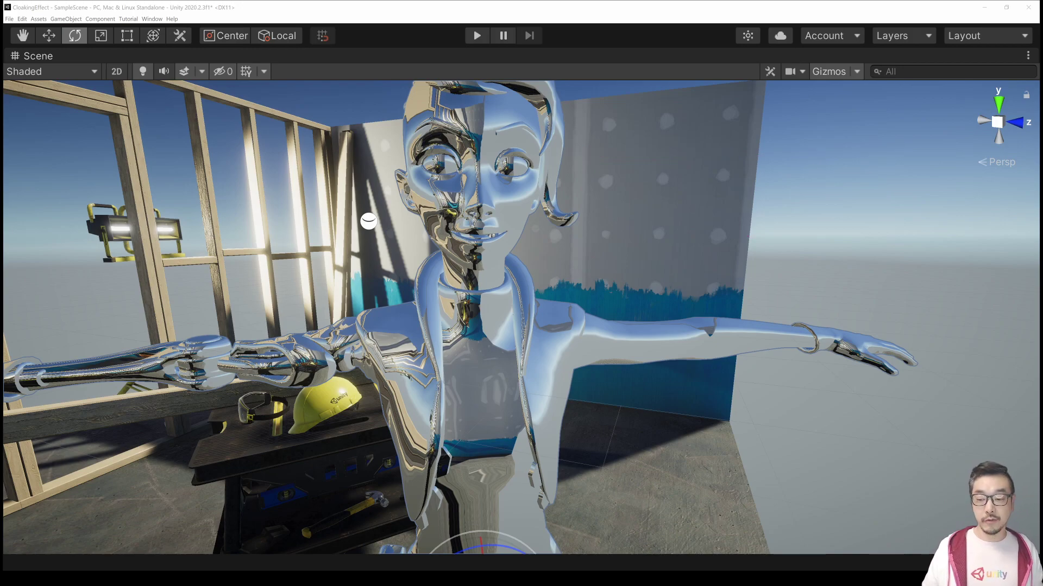
Return to the maximized Cloaking graph and add a Float property named Refraction
left_click(999, 36)
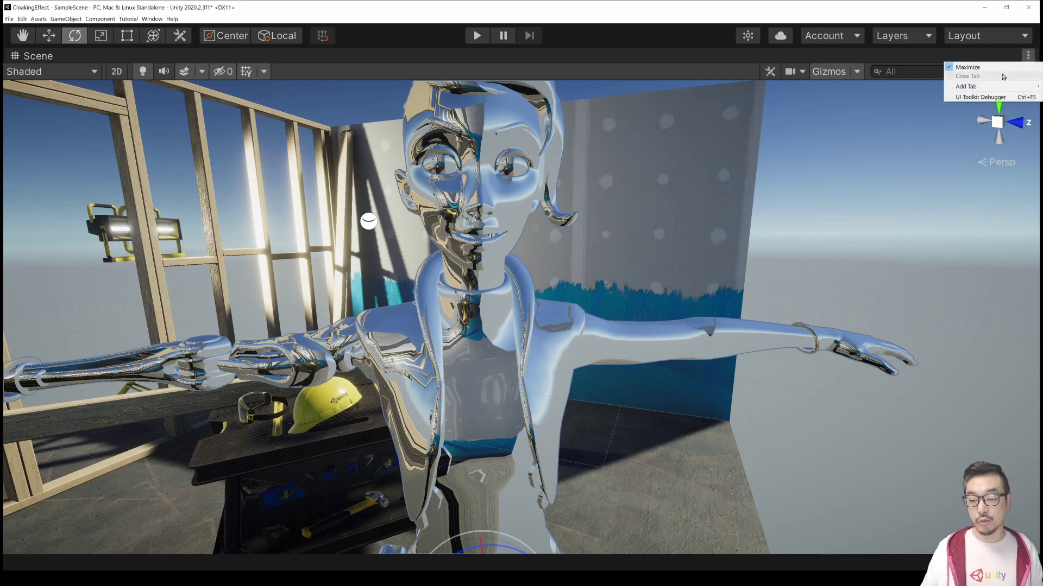
left_click(993, 69)
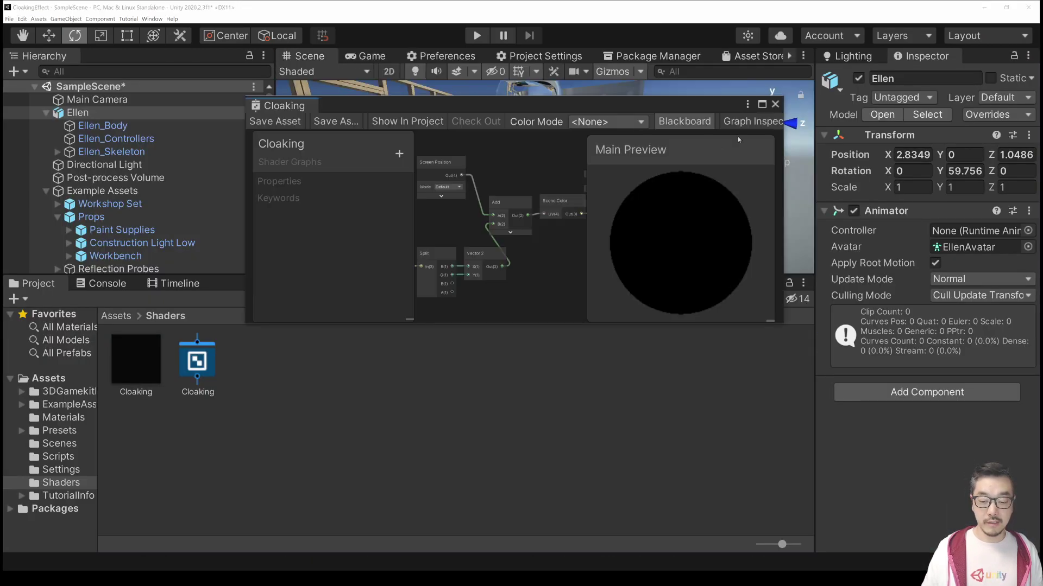
left_click(761, 104)
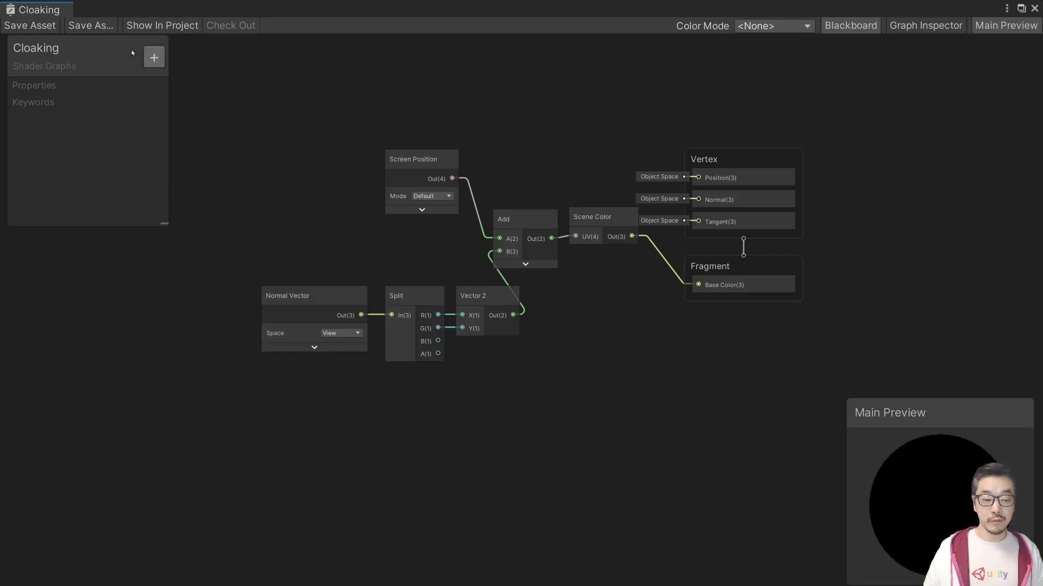
left_click(154, 57)
left_click(174, 60)
type("Refraction")
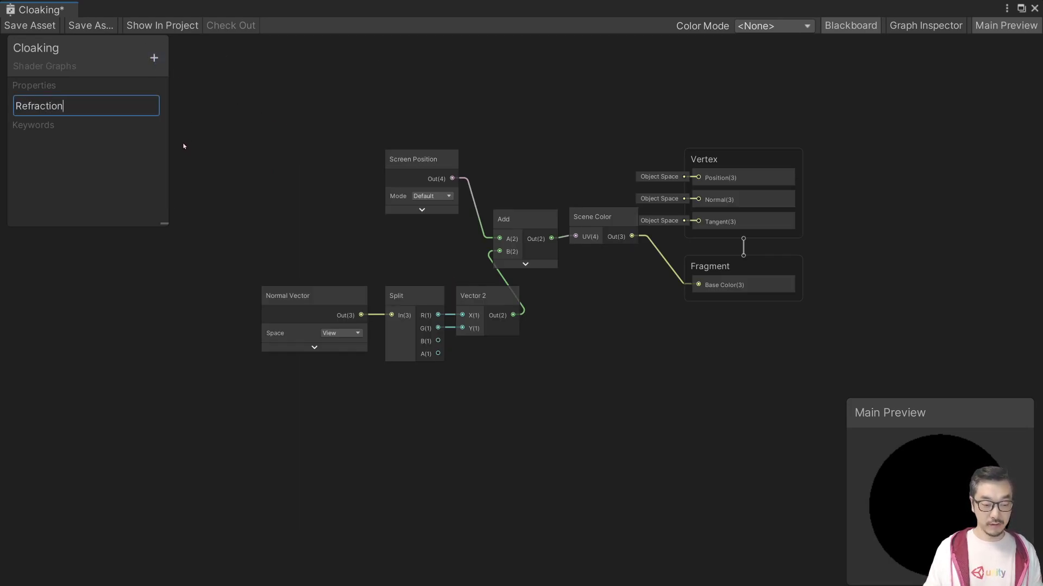
key("Return")
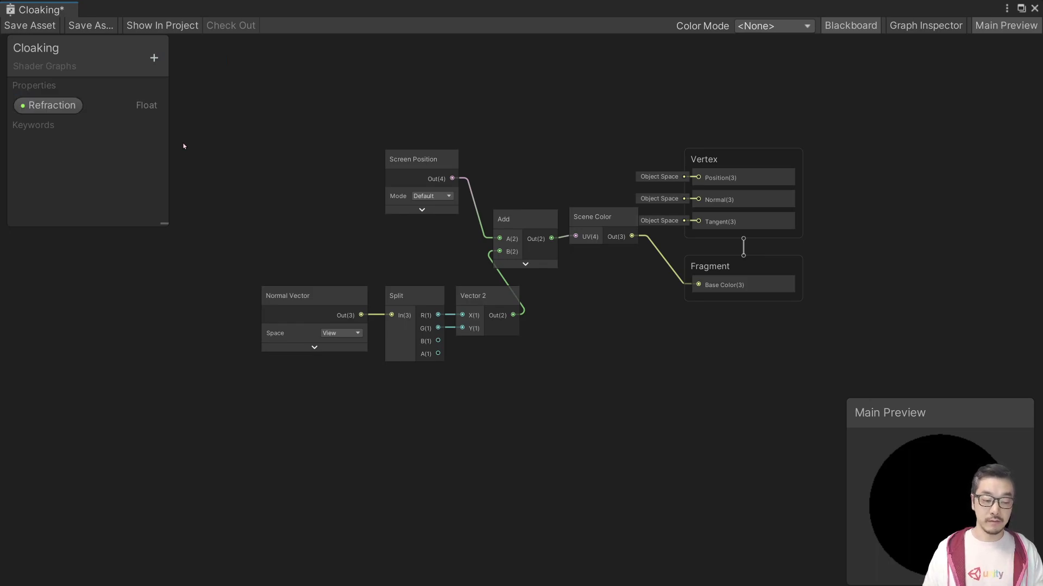
Set the Refraction property's Default to 0.05 and hide the Graph Inspector
left_click(54, 110)
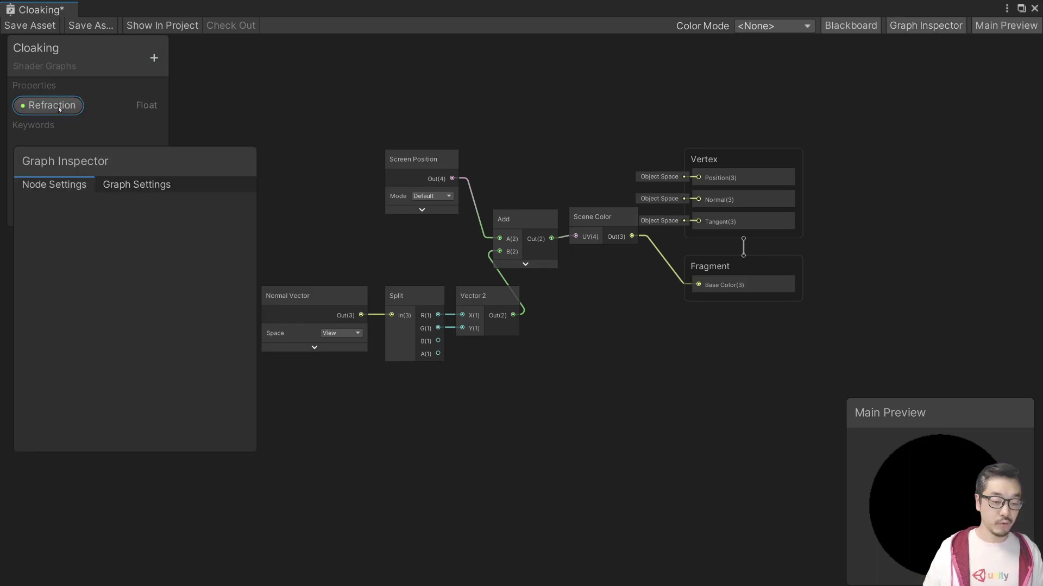
left_click(188, 265)
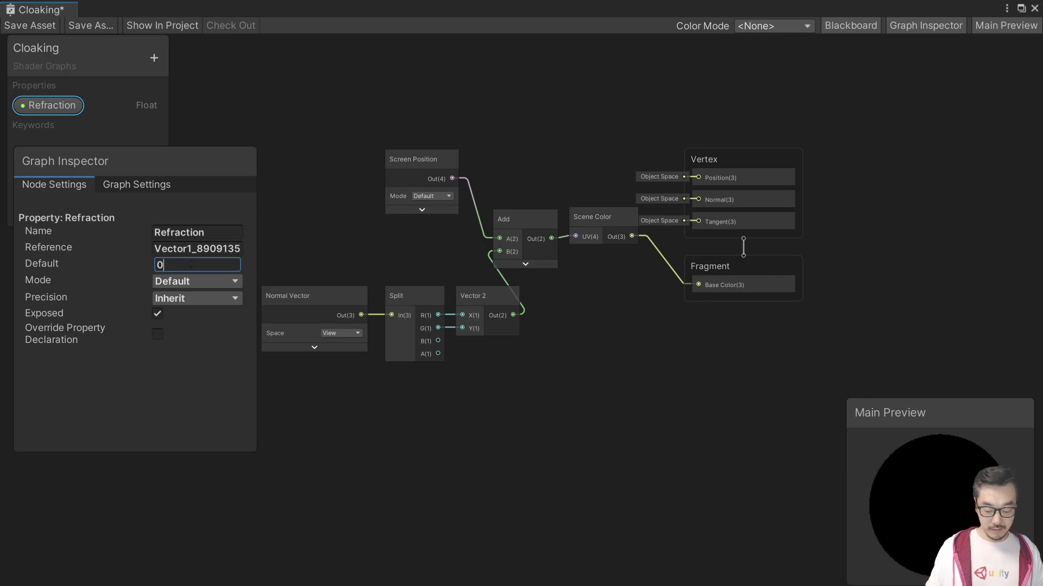
type(".05")
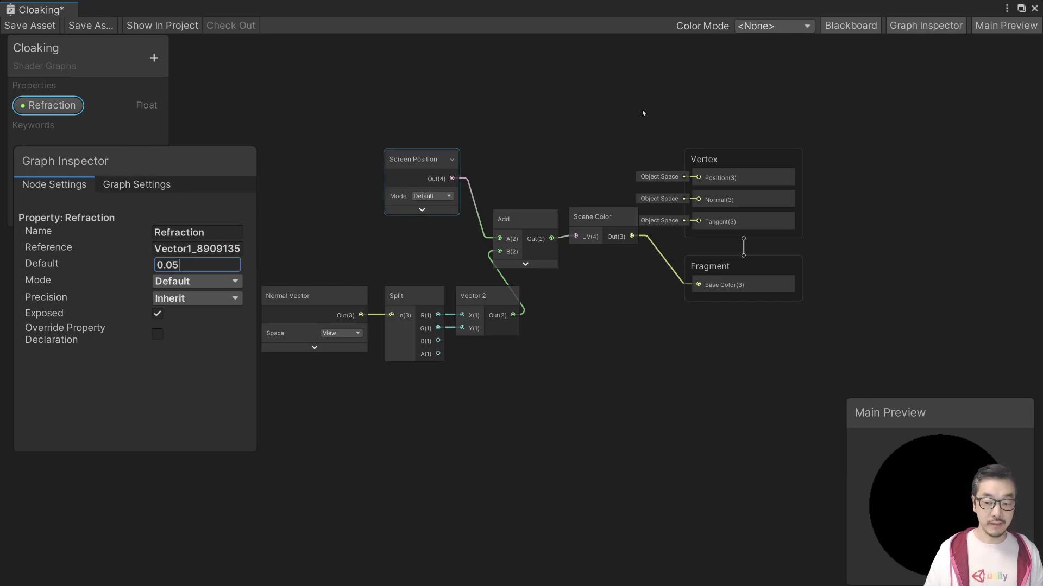
left_click(913, 27)
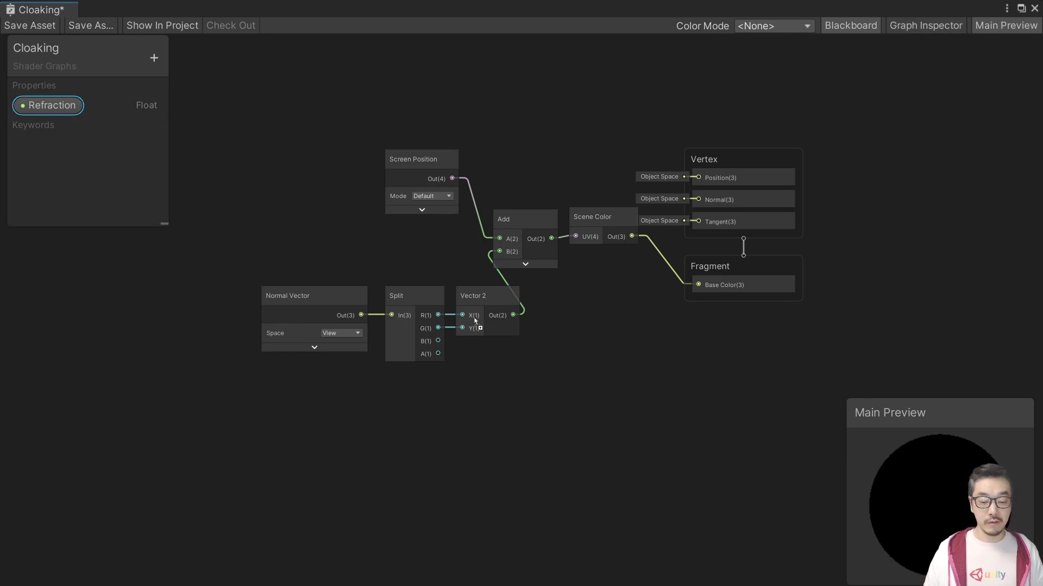
Place the Refraction property in the graph, multiply the Vector 2 output by it, and feed the Multiply result into Add's B input
left_click_drag(509, 360, 510, 360)
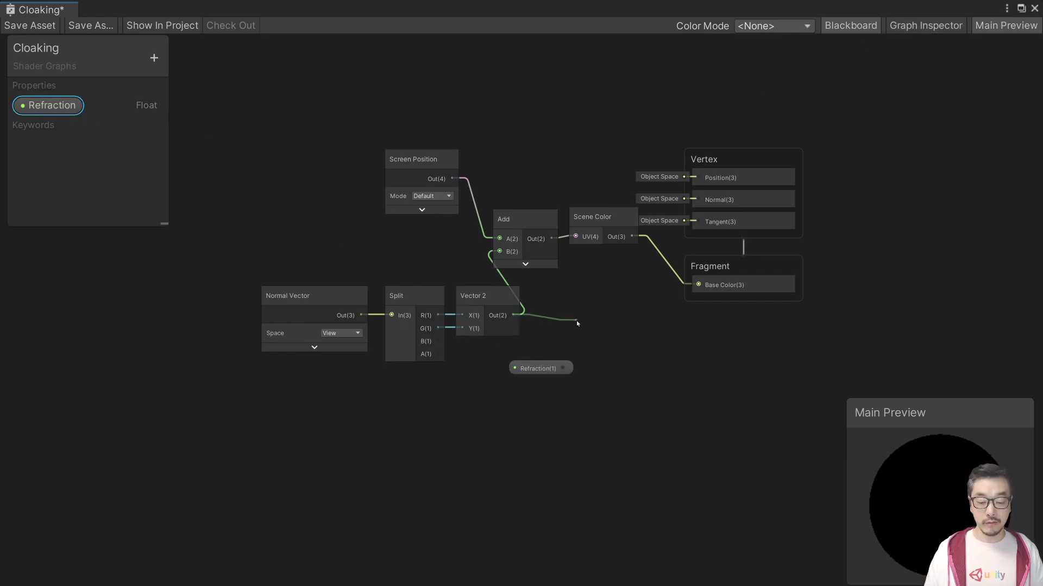
key("space")
type("mul")
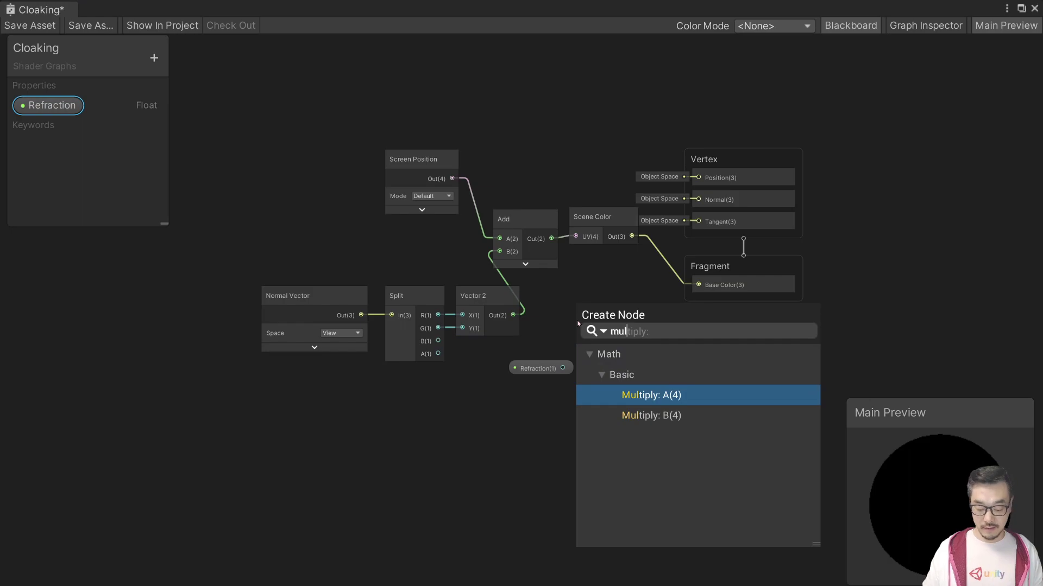
key("Return")
left_click_drag(564, 370, 583, 345)
left_click_drag(680, 333, 491, 250)
Rearrange the Normal Vector, Split, Vector 2, Refraction and Multiply nodes so they precede the Add node, and save the graph
left_click(246, 299)
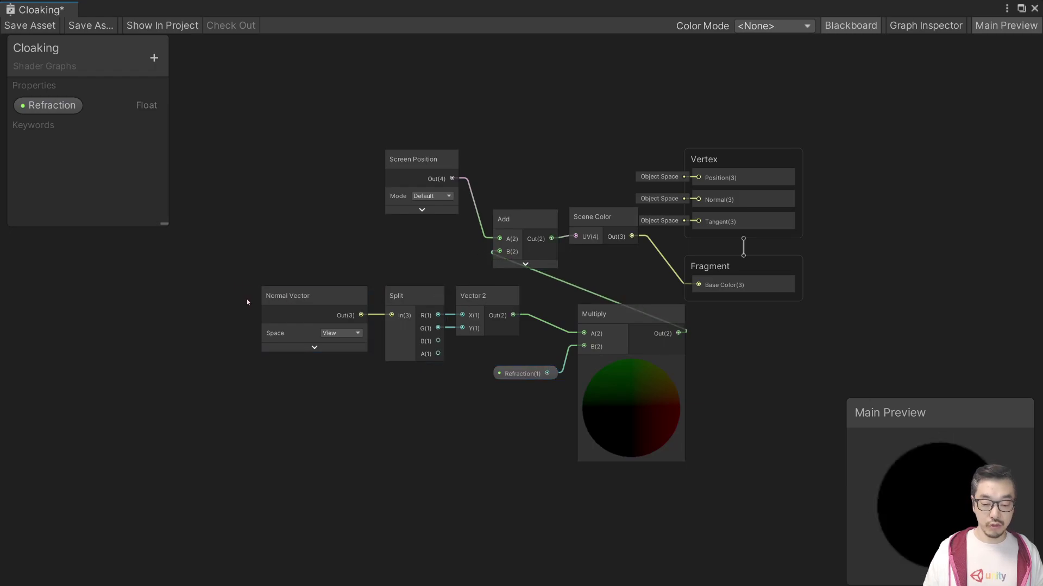
left_click_drag(515, 387, 652, 409)
left_click_drag(625, 322, 374, 287)
left_click(439, 283)
left_click_drag(321, 364, 304, 345)
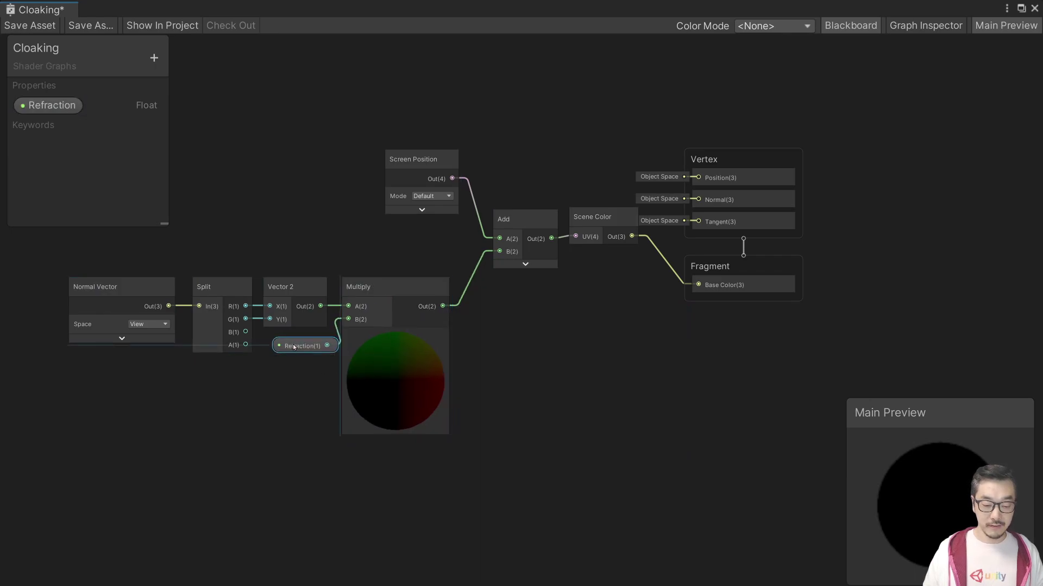
left_click(43, 25)
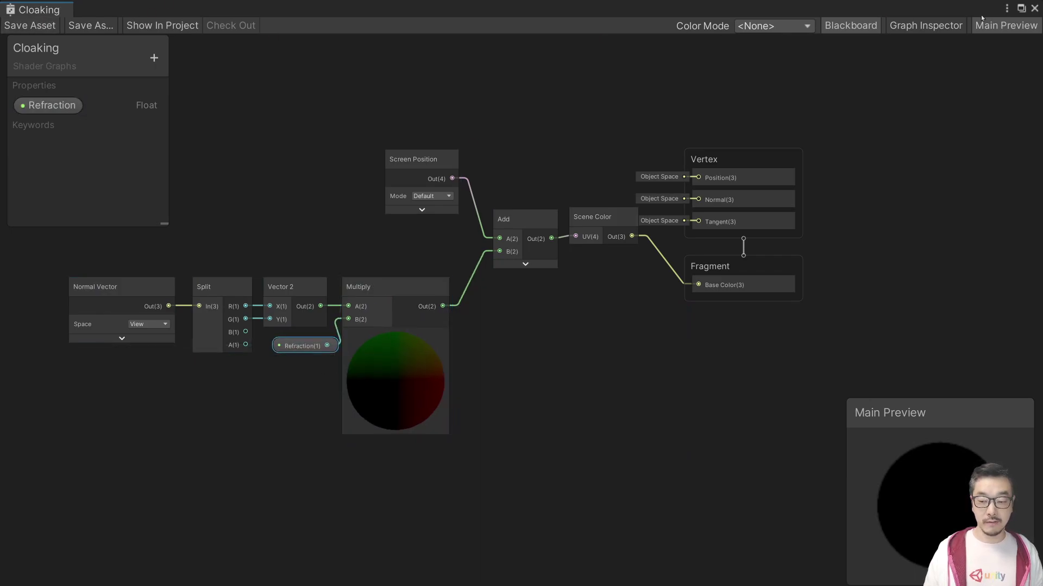
Close the graph and examine the refraction on Ellen from different angles and distances in a maximized Scene view
left_click(1021, 9)
left_click_drag(619, 146, 604, 154, "alt")
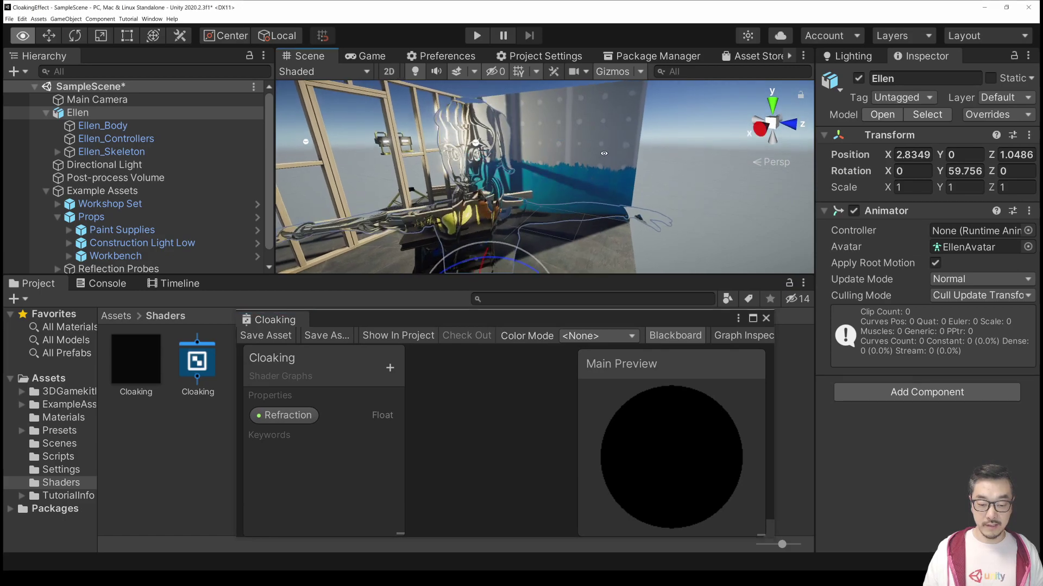
left_click(766, 318)
left_click(803, 56)
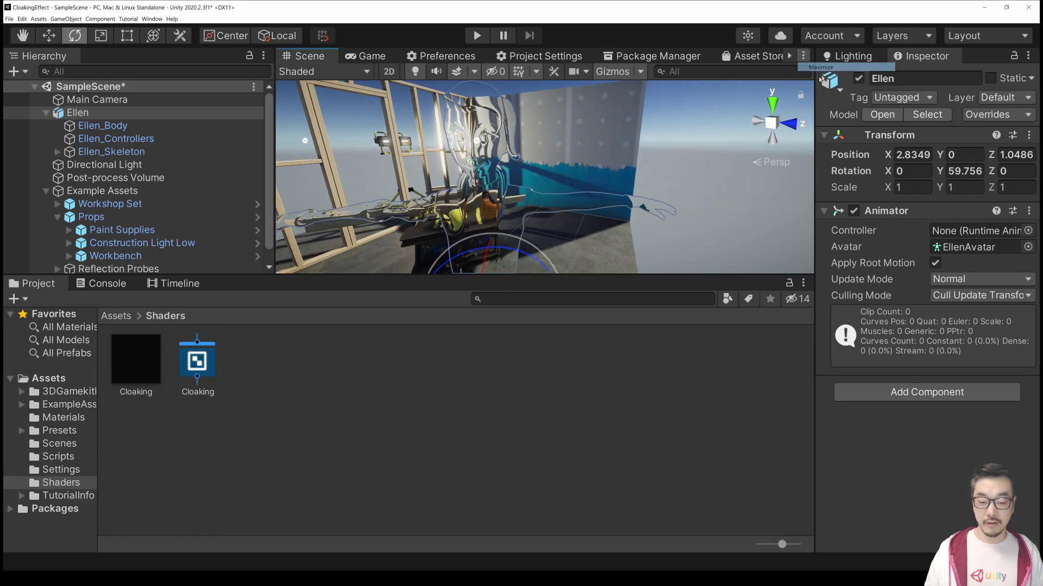
left_click(822, 68)
mouse_move(614, 337)
left_mouse_down("alt")
mouse_move(631, 326)
mouse_move(615, 319)
mouse_move(622, 330)
left_mouse_up("alt")
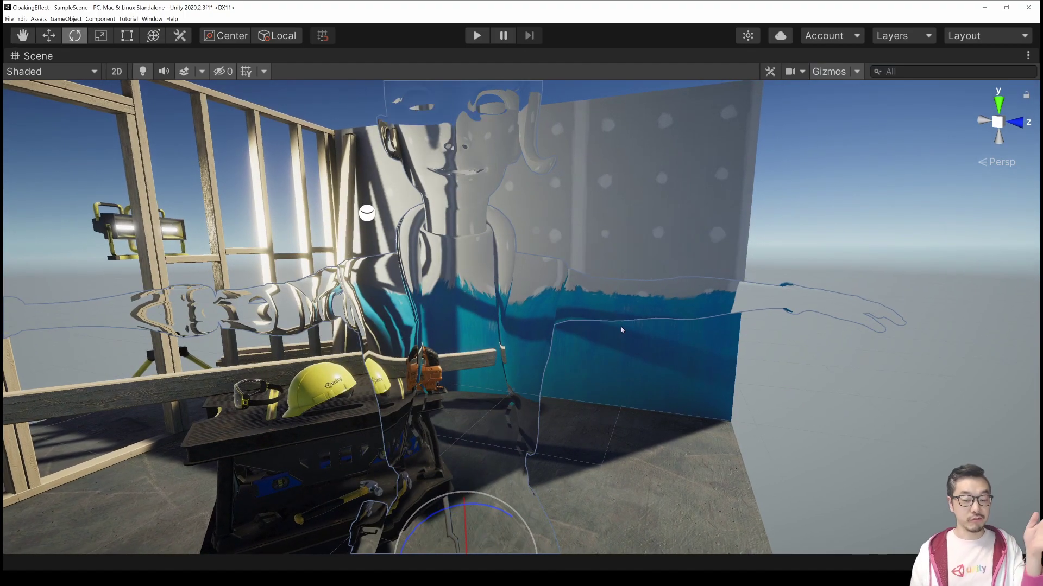
key("f")
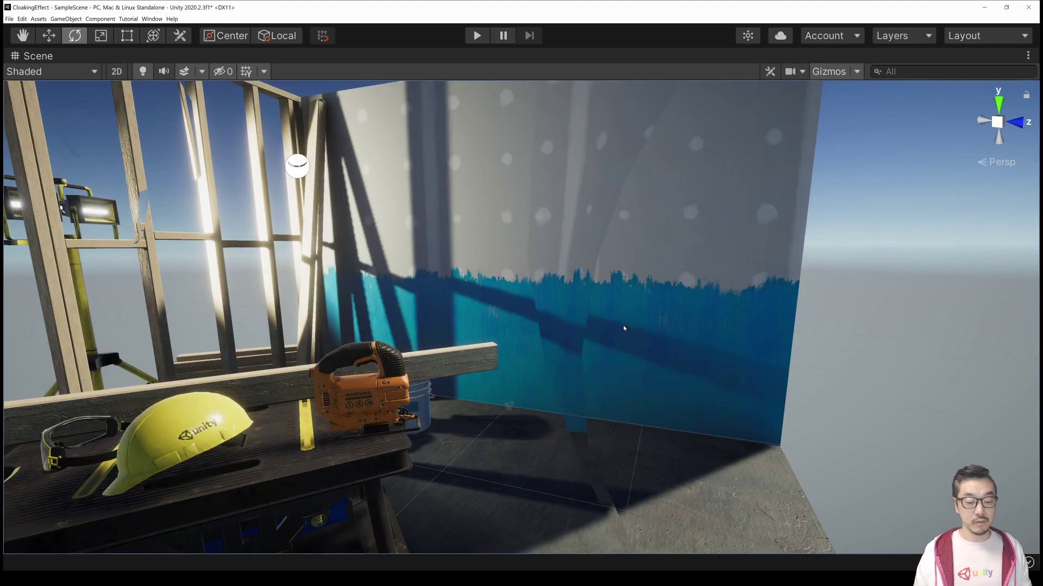
left_click_drag(623, 327, 617, 343, "alt")
left_click(1028, 55)
left_click(972, 65)
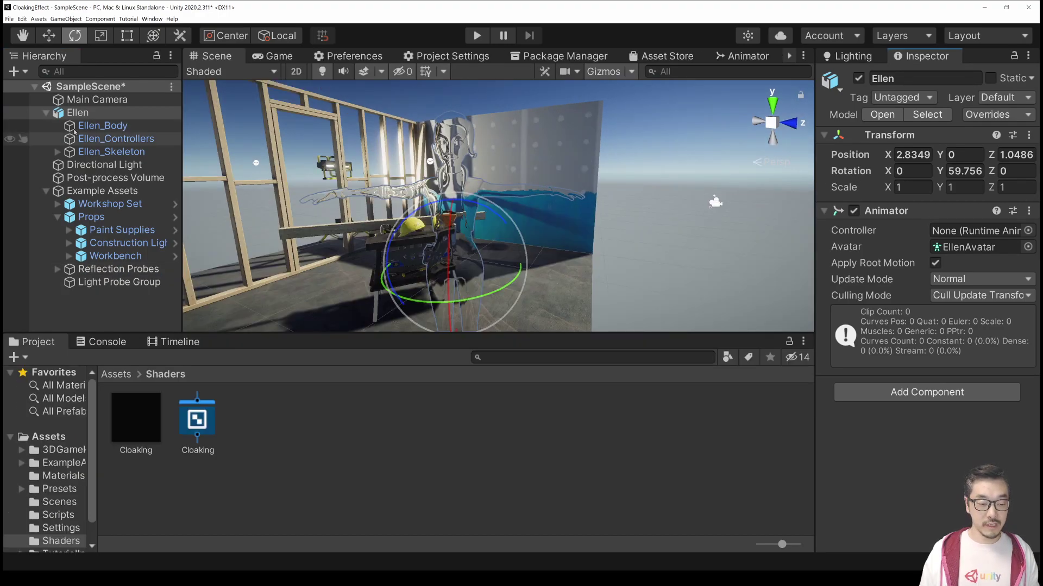
Try Refraction values of 0.43 and 0.1 in the Cloaking material on Ellen_Body, and settle on 0.05
left_click(103, 126)
scroll(911, 416, "down", 5)
mouse_move(888, 439)
left_mouse_down()
mouse_move(869, 437)
mouse_move(888, 439)
left_mouse_up()
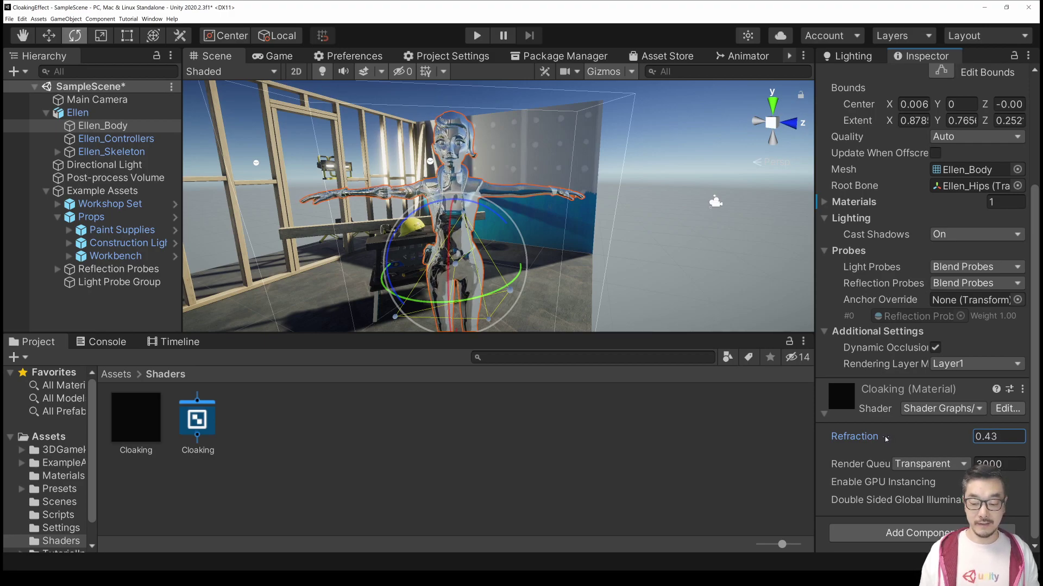
left_click(1003, 436)
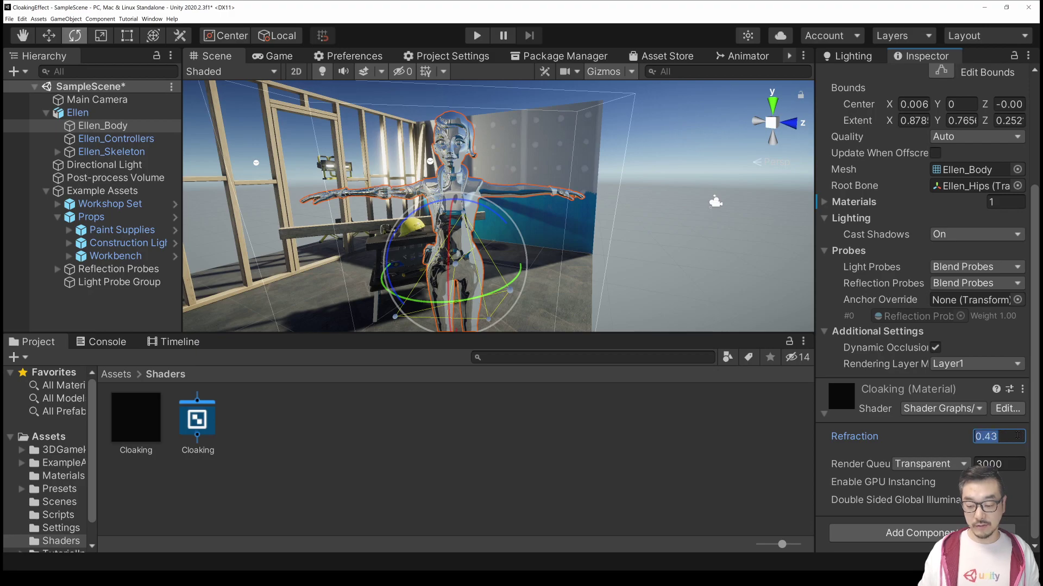
mouse_move(536, 179)
left_mouse_down("alt")
mouse_move(553, 179)
mouse_move(528, 184)
left_mouse_up("alt")
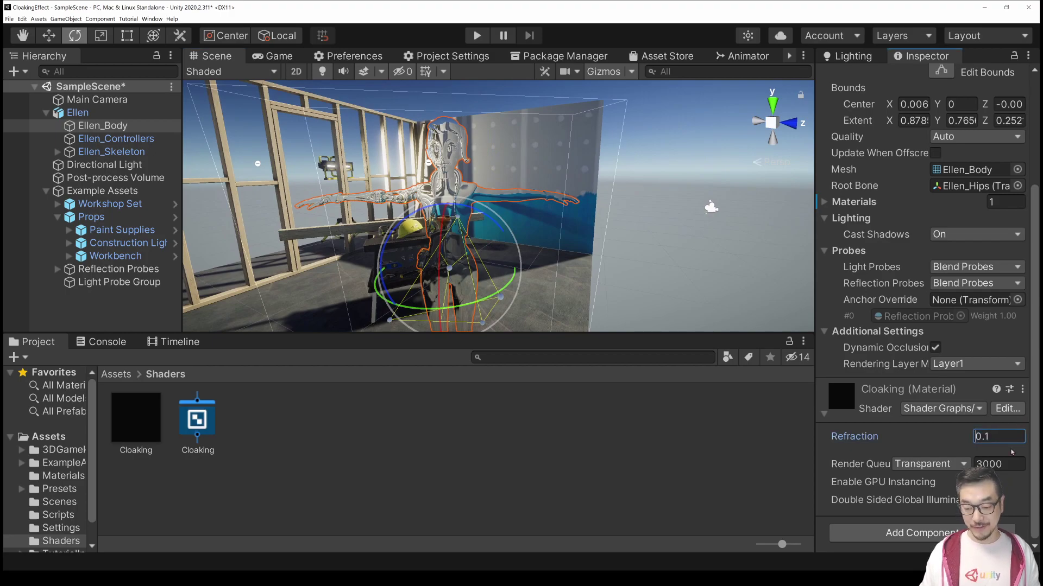
key("BackSpace")
type("05")
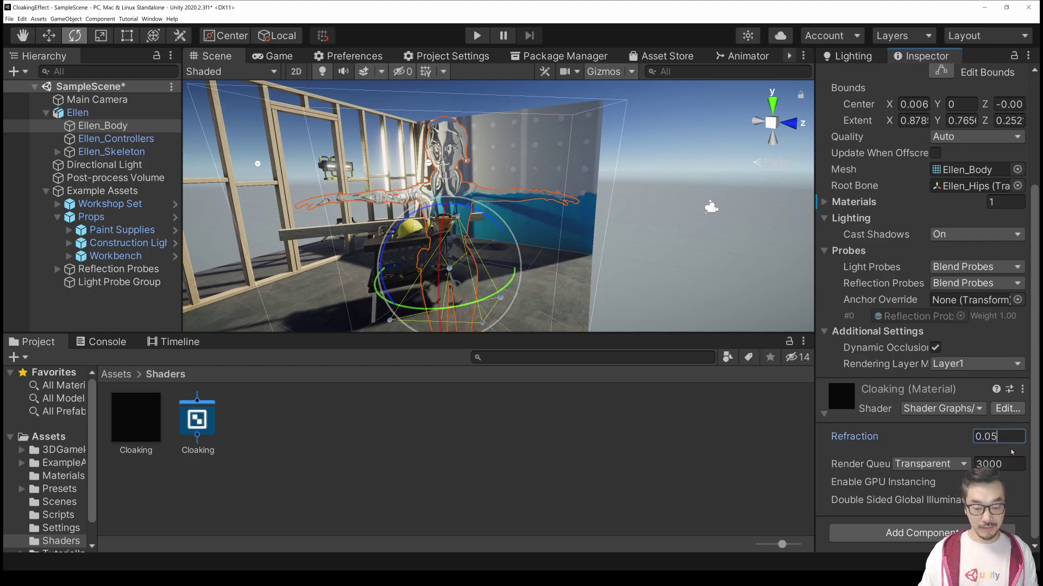
Frame Ellen and the workshop in the Scene view, and align the Main Camera with that view
mouse_move(497, 230)
left_mouse_down("alt")
mouse_move(495, 202)
mouse_move(461, 204)
mouse_move(493, 217)
left_mouse_up("alt")
left_click(705, 185)
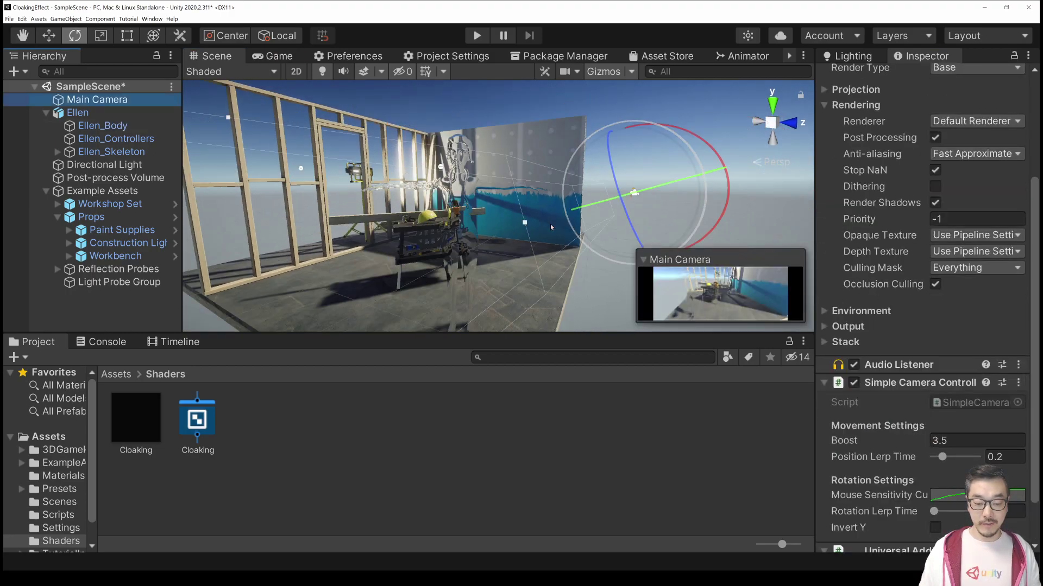
key("ctrl+shift+f")
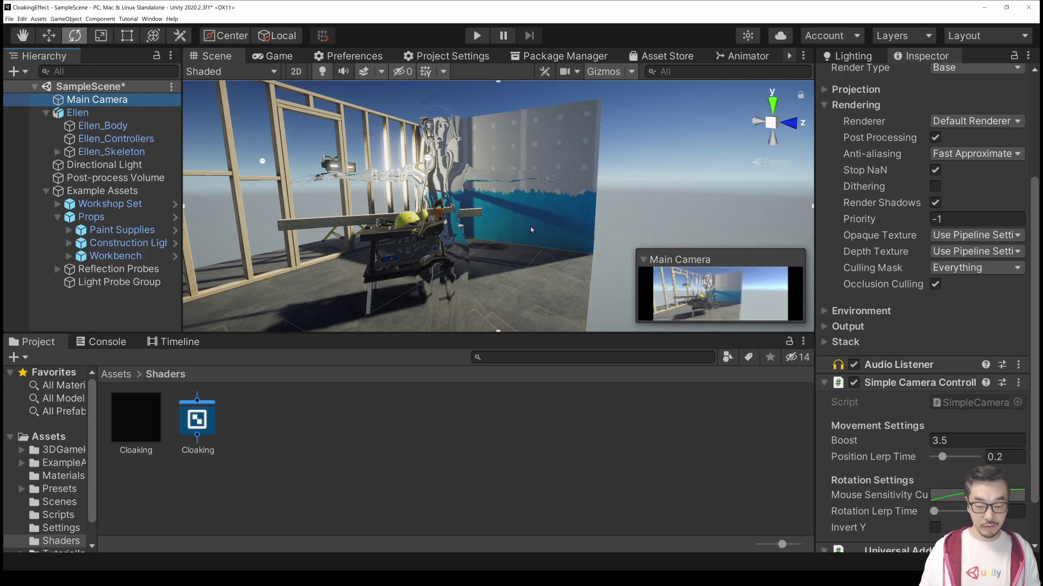
Run the scene in Play mode to watch the cloaking effect on the animated Ellen, and stop it
left_click(516, 181)
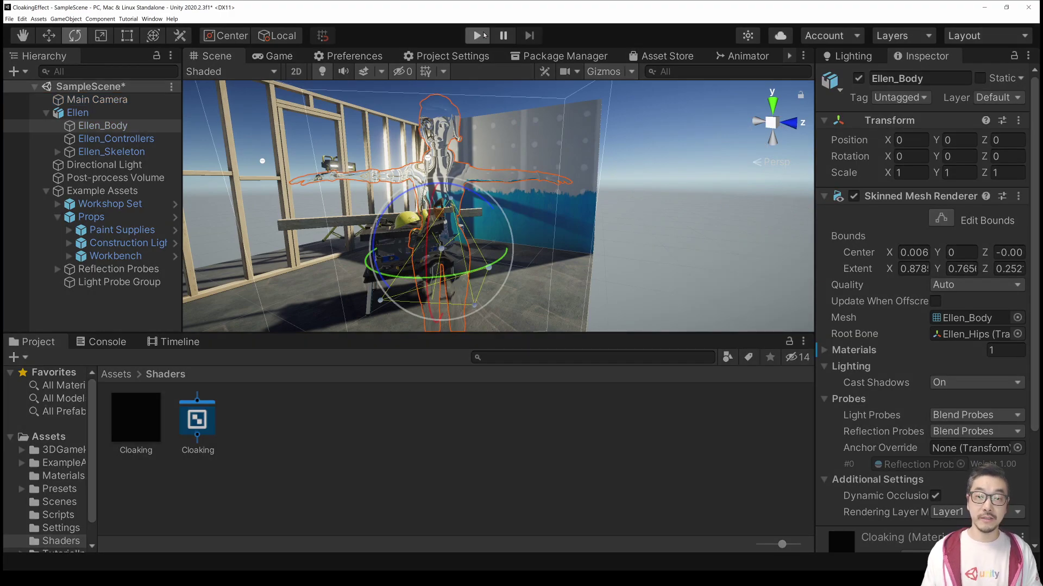
left_click(483, 35)
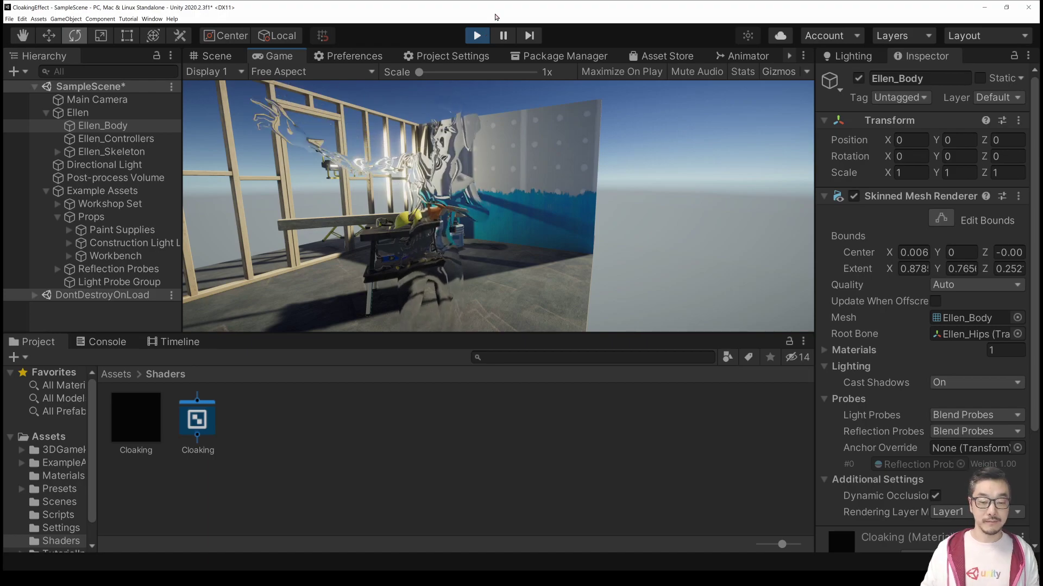
left_click(477, 36)
Return to the Cloaking shader graph in a maximized window with all its nodes in view
left_click(804, 56)
left_click(820, 67)
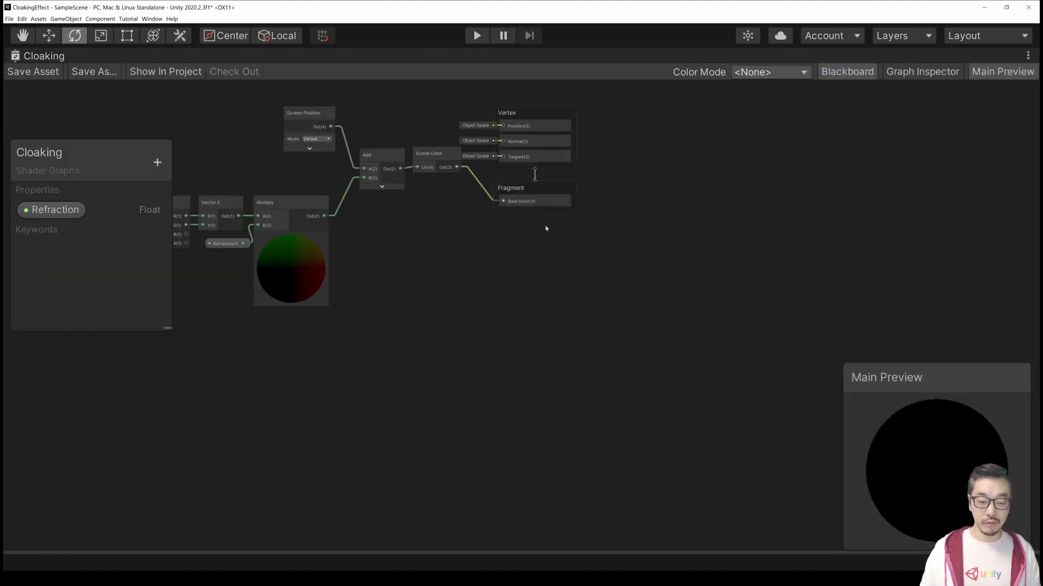
scroll(435, 269, "up", 1)
middle_click_drag(397, 263, 647, 345)
scroll(647, 345, "up", 2)
scroll(647, 346, "down", 2)
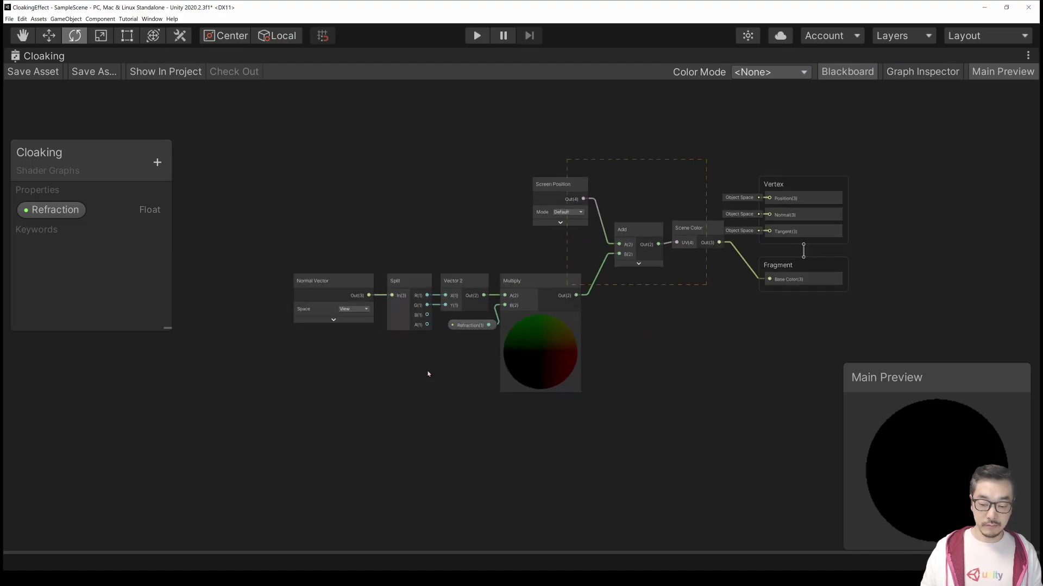
Group the nodes from Normal Vector through Scene Color as Refraction, space the group away from the master stack, and save the graph
left_click_drag(205, 432, 204, 433)
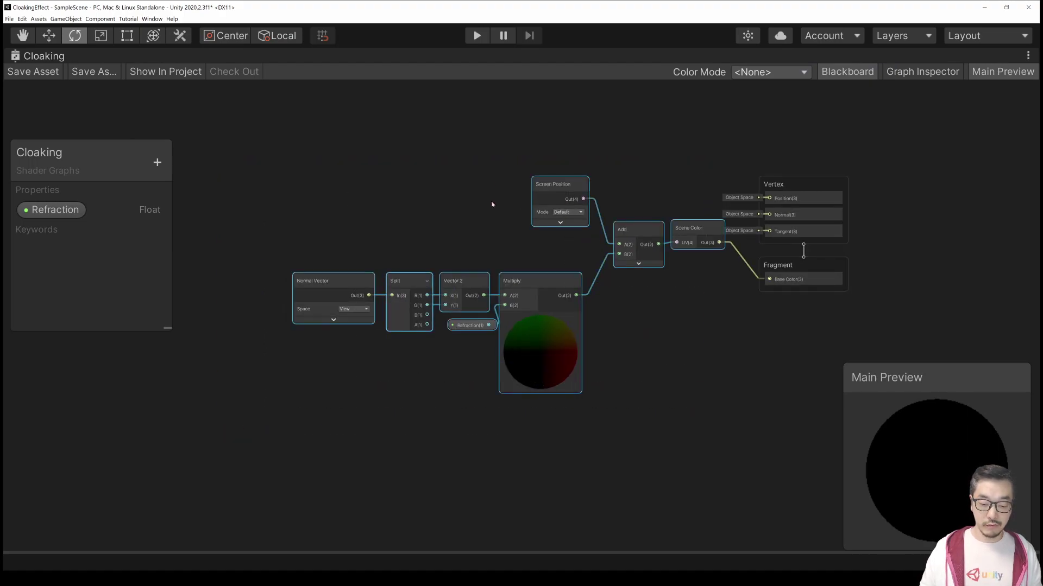
right_click(547, 189)
left_click(598, 297)
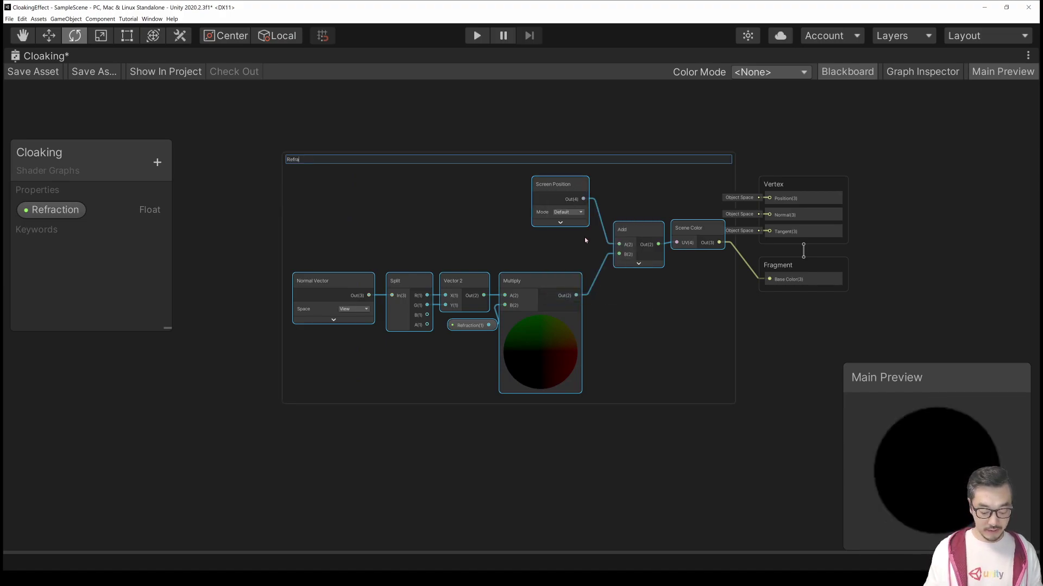
key("Return")
left_click_drag(433, 158, 377, 139)
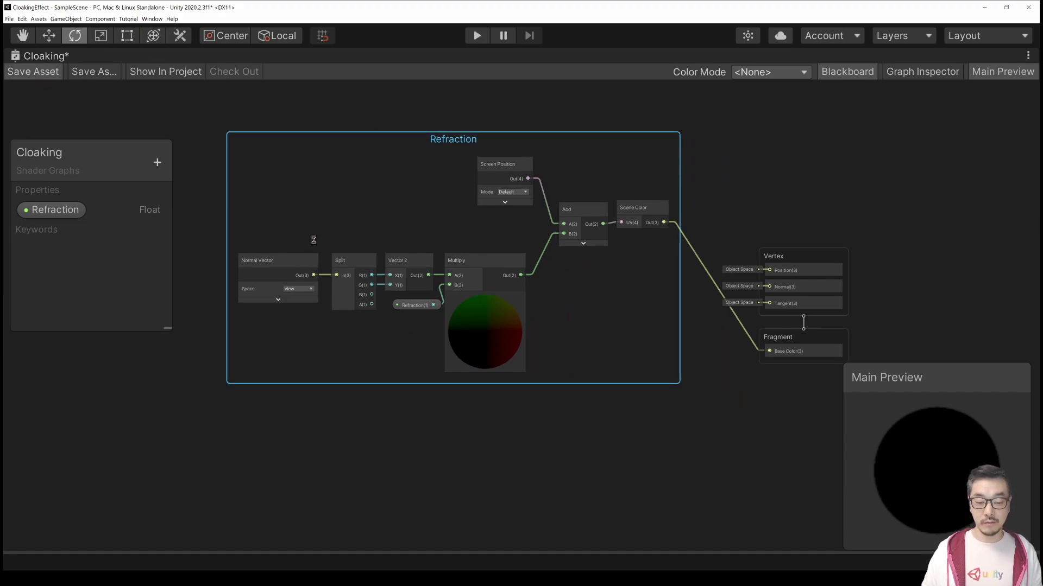
left_click(352, 442)
Add a Fresnel Effect node in the empty area just below the Refraction group
middle_click_drag(383, 426, 394, 386)
right_click(364, 382)
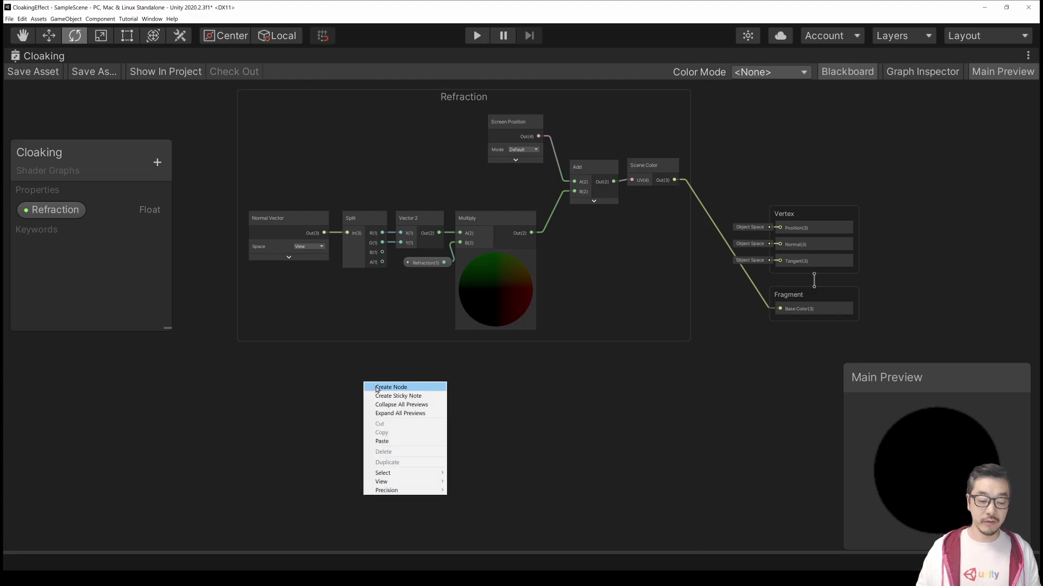
left_click(390, 387)
type("fre")
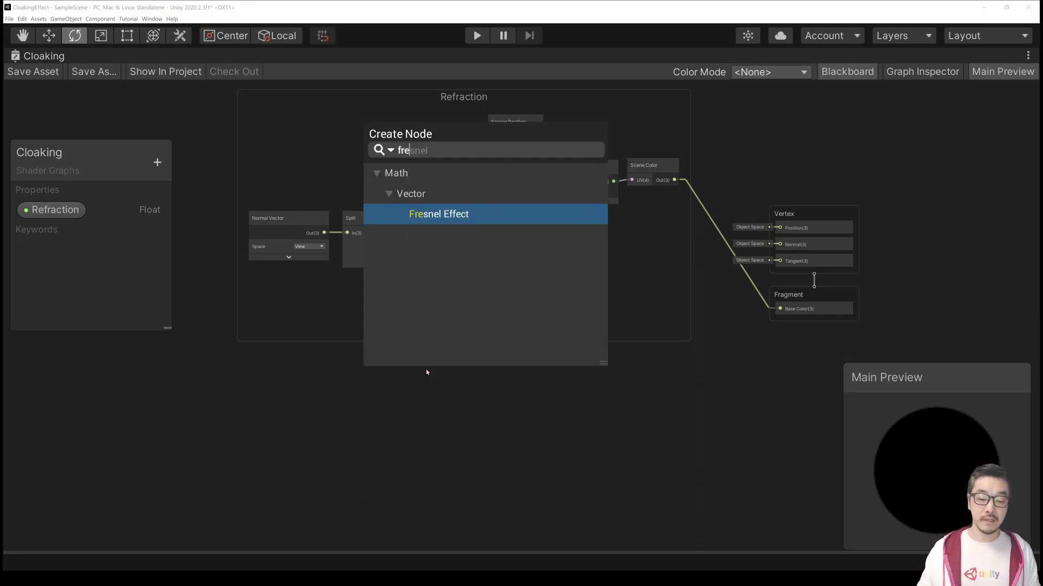
key("Return")
left_click(408, 407)
left_click_drag(408, 407, 396, 367)
Add a View Direction node with Space set to View, collapse its preview, and place it before the Fresnel Effect node
right_click(246, 379)
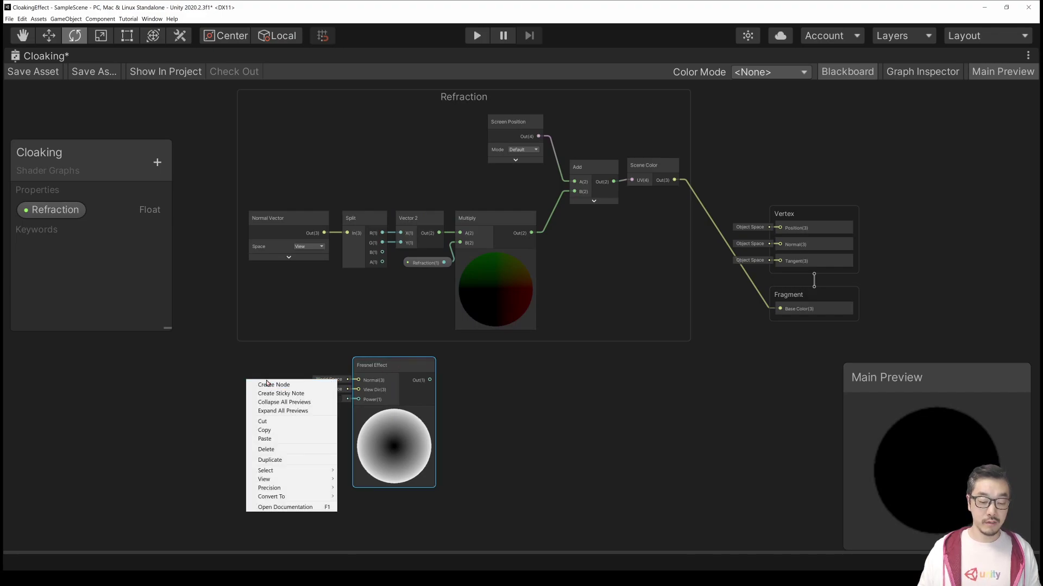
left_click(292, 385)
type("view")
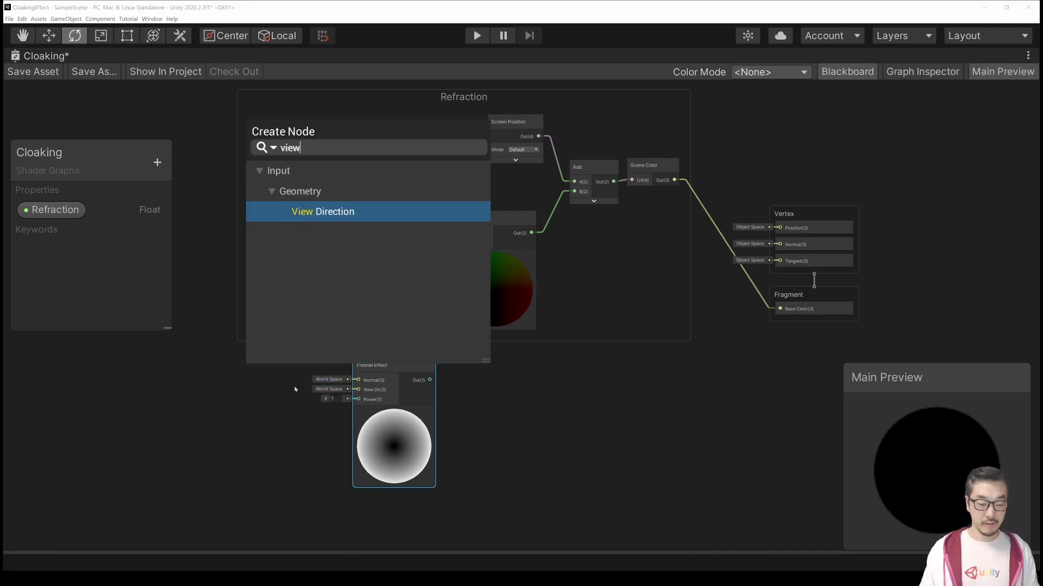
key("Return")
left_click(308, 432)
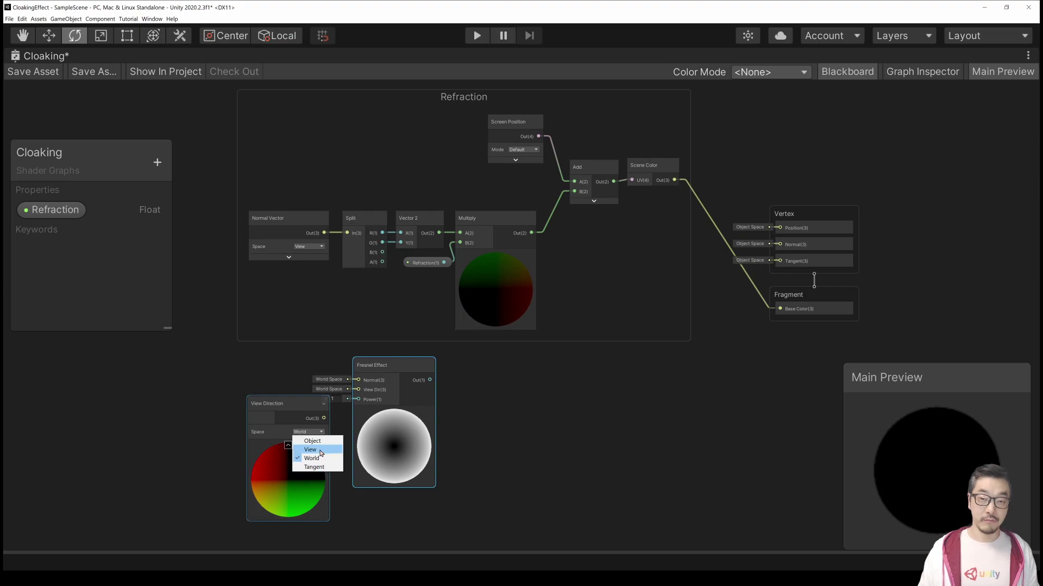
left_click(320, 450)
left_click(289, 447)
left_click_drag(277, 404, 248, 365)
Connect View Direction to the Fresnel Effect's View Dir and Normal Vector to its Normal input, lining View Direction up below Normal Vector
left_click_drag(294, 380, 434, 366)
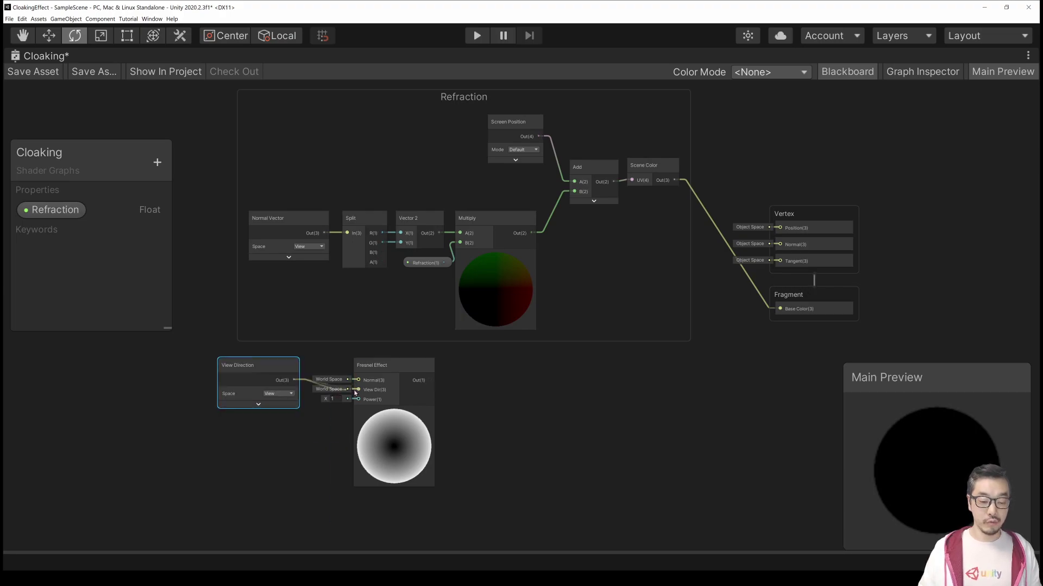
left_click(383, 374)
left_click_drag(324, 233, 394, 380)
left_click_drag(254, 364, 284, 364)
Check the Space settings of the Normal Vector and View Direction nodes that feed the Fresnel Effect node
scroll(306, 338, "up", 5)
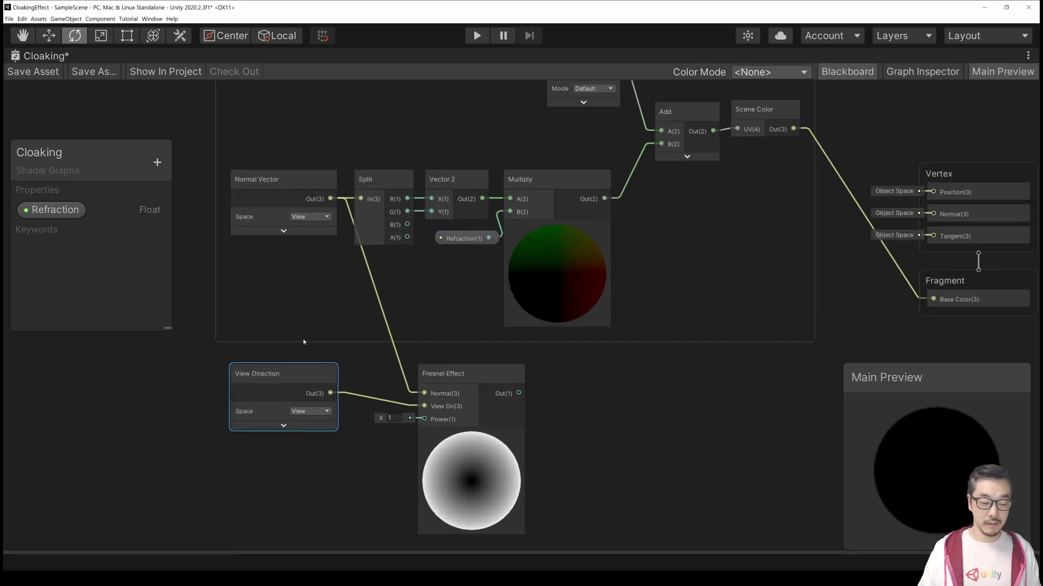
left_click(345, 257)
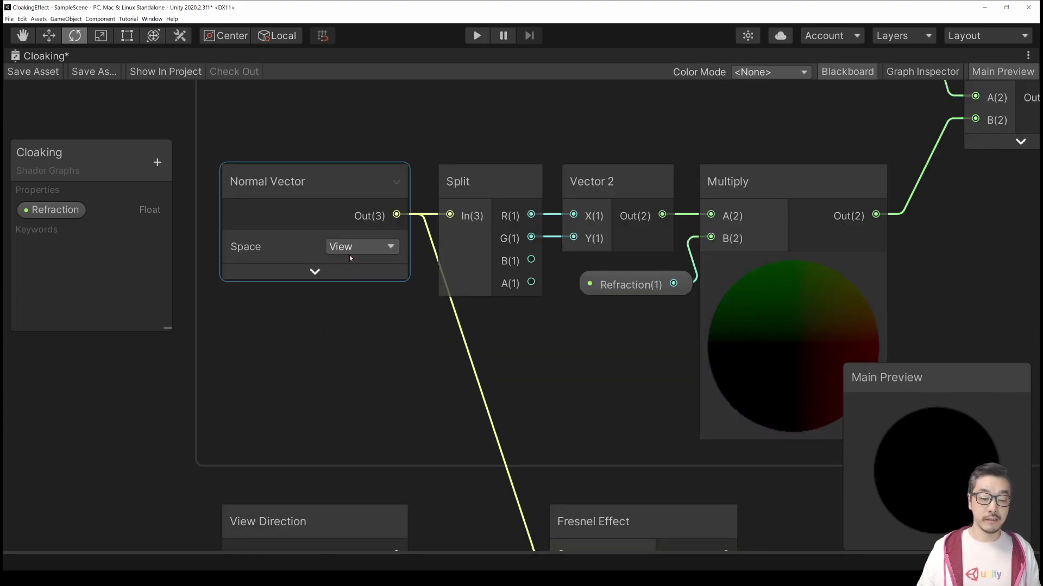
left_click(349, 251)
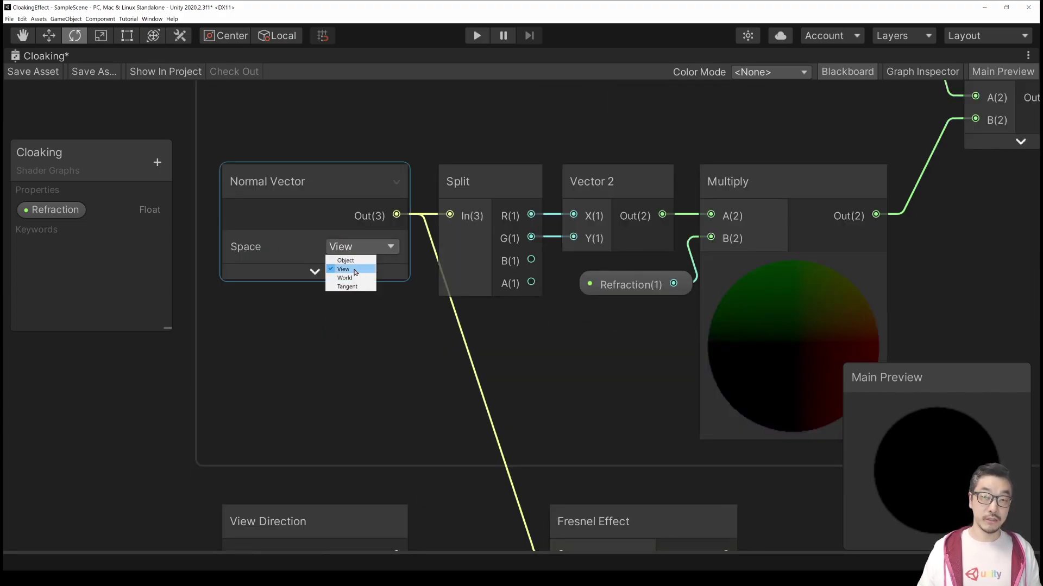
left_click(350, 349)
middle_click_drag(339, 446, 324, 272)
left_click(313, 347)
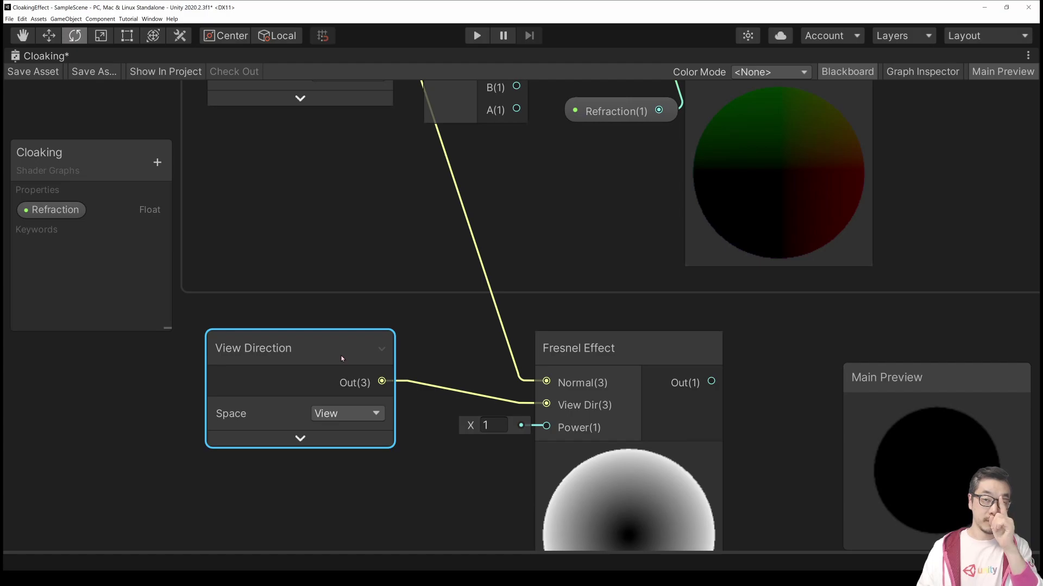
left_click(352, 415)
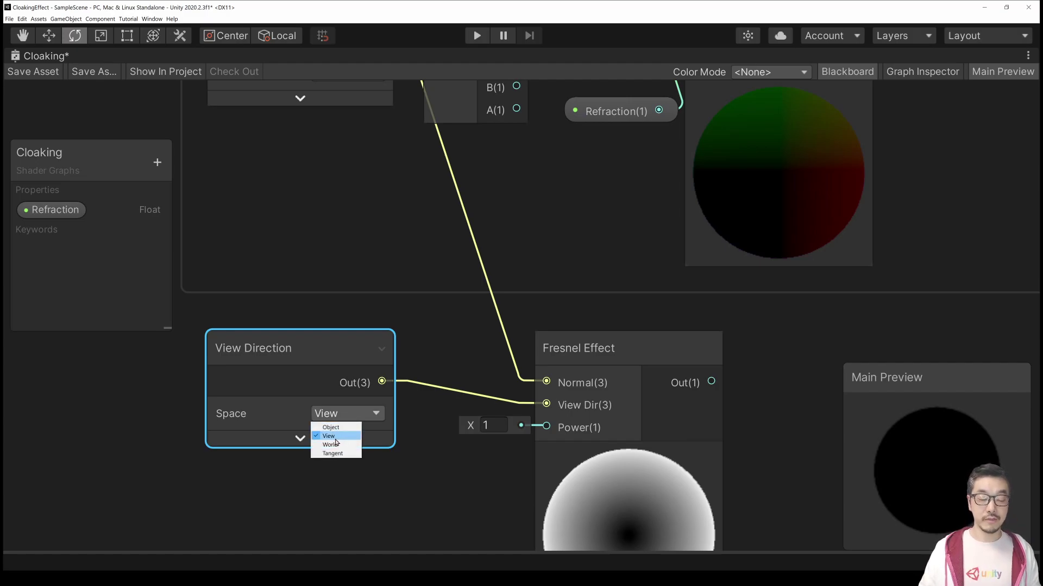
left_click(434, 348)
scroll(507, 483, "down", 2)
middle_click_drag(507, 483, 366, 383)
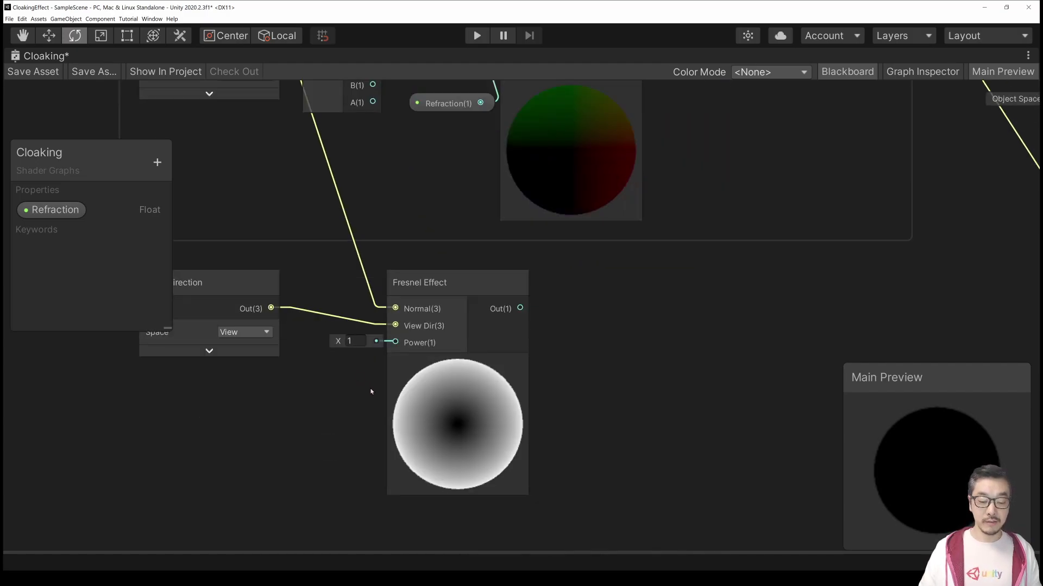
Try a Power value of 6.48 on the Fresnel Effect node to thin its rim glow
scroll(386, 395, "up", 1)
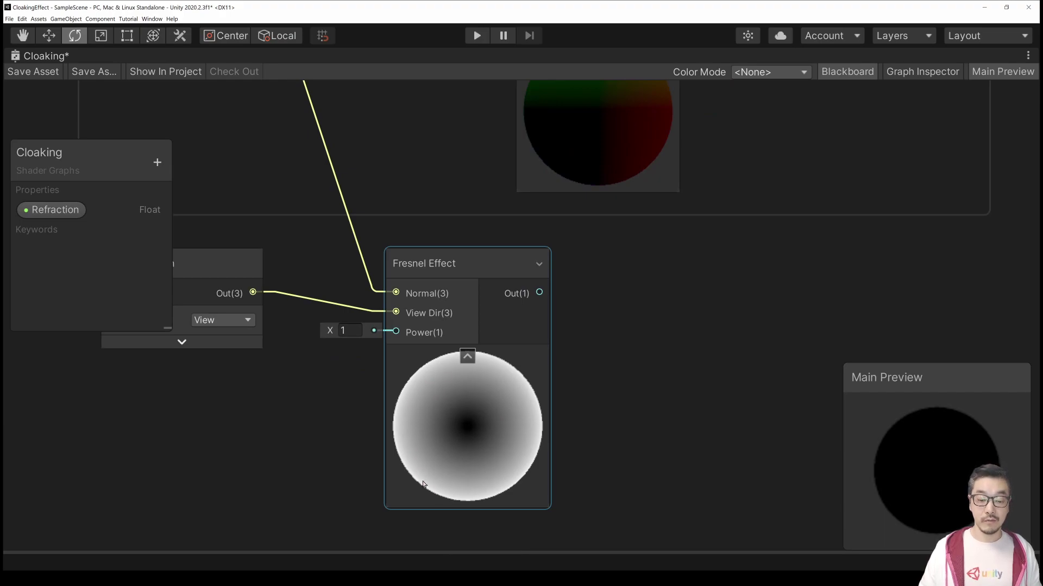
left_click_drag(329, 330, 482, 338)
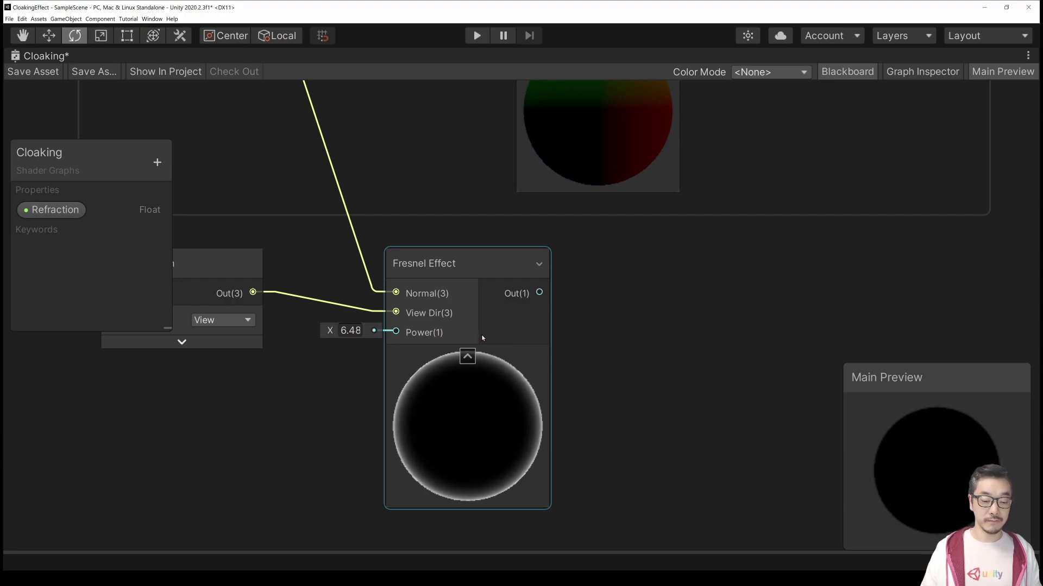
scroll(324, 364, "down", 1)
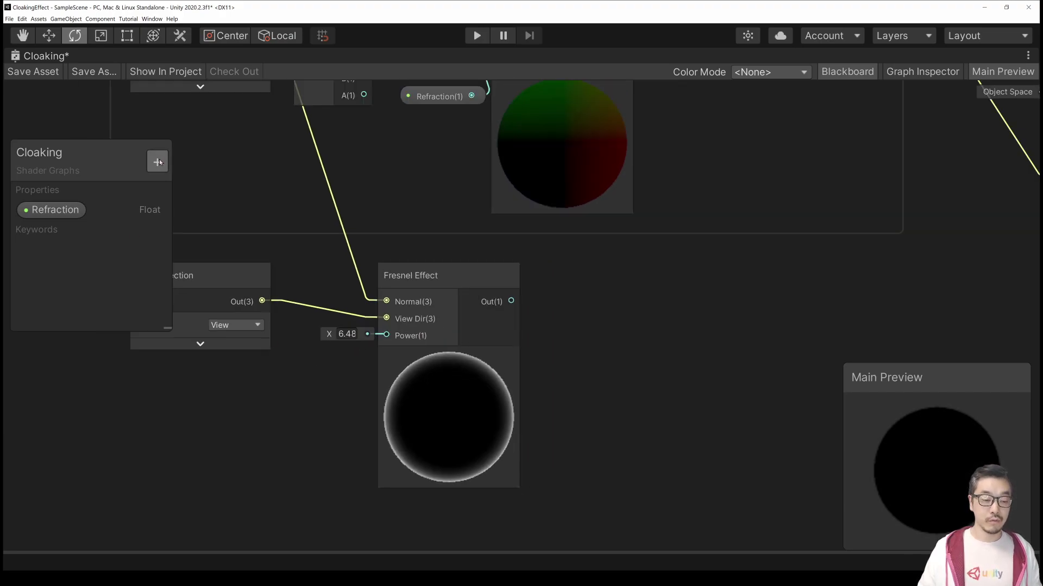
Add a Float property named Fresnel and connect it to the Fresnel Effect node's Power input, placing it just beside that input
left_click(157, 162)
left_click(175, 164)
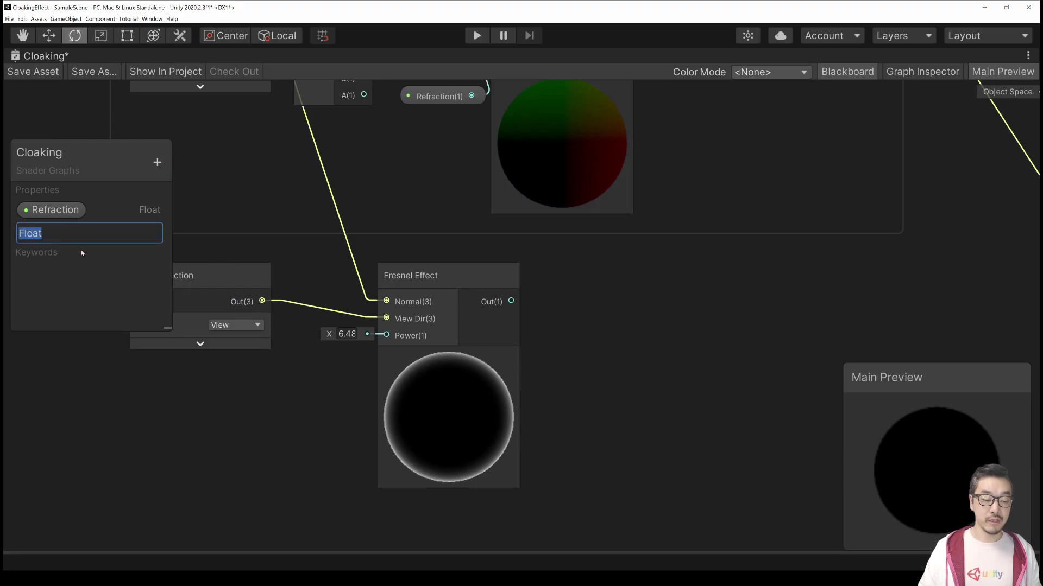
type("Fres")
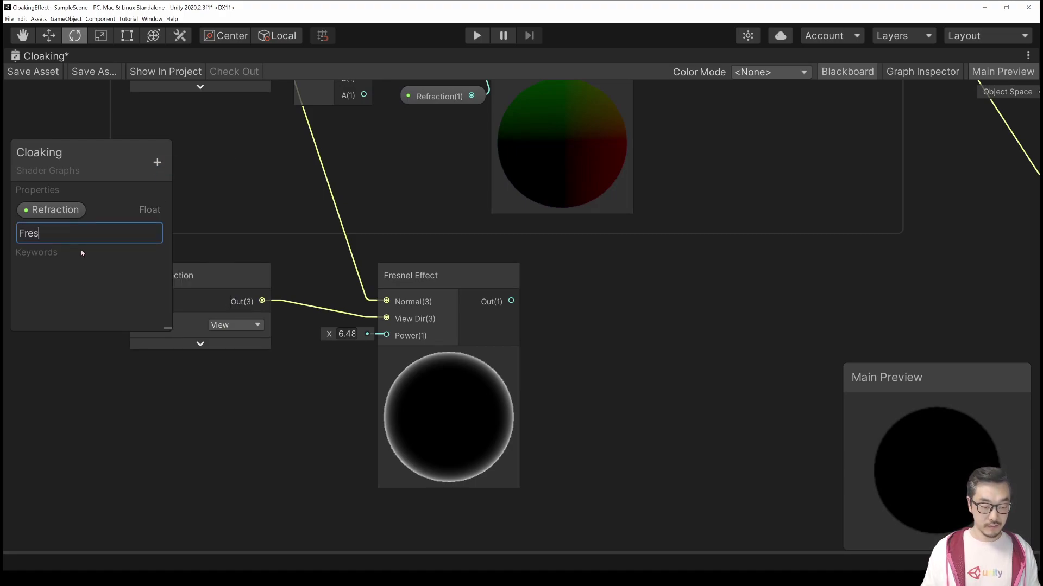
type("nel")
key("Return")
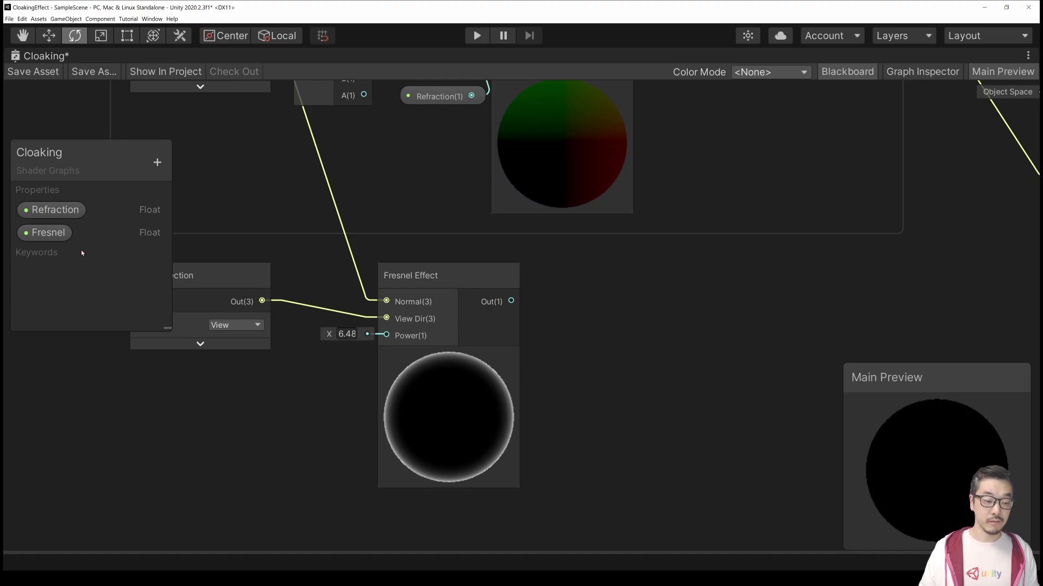
left_click_drag(170, 312, 386, 335)
left_click_drag(308, 375, 326, 342)
Set the Fresnel property's default value to 8, and close its settings
left_click(56, 233)
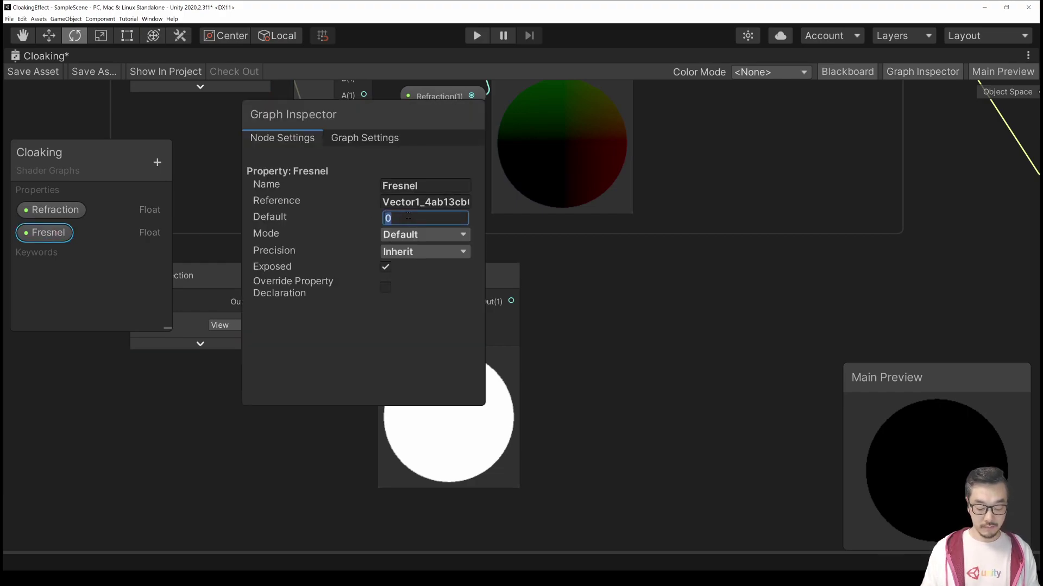
type("8")
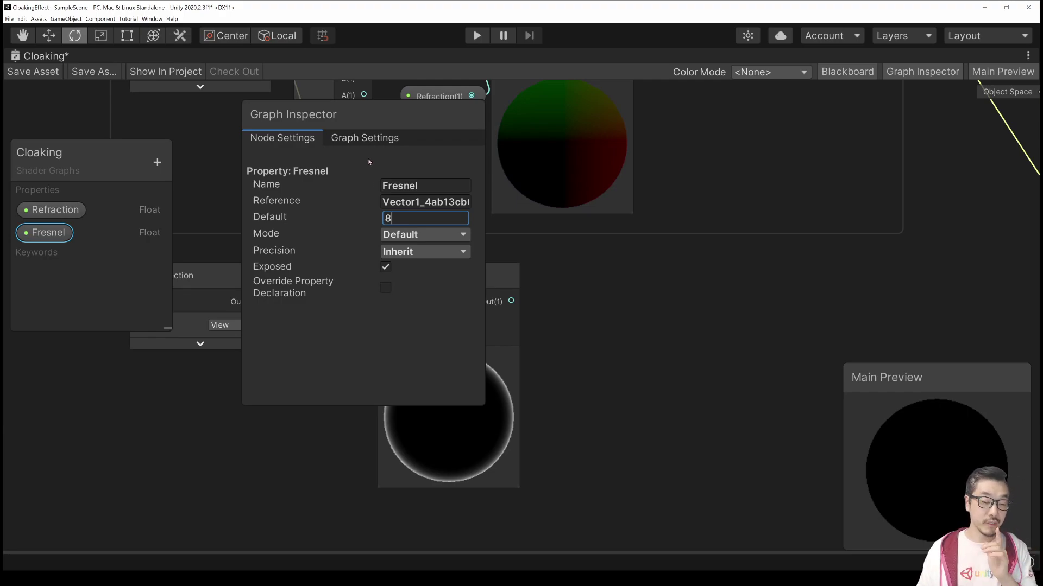
left_click_drag(395, 117, 751, 132)
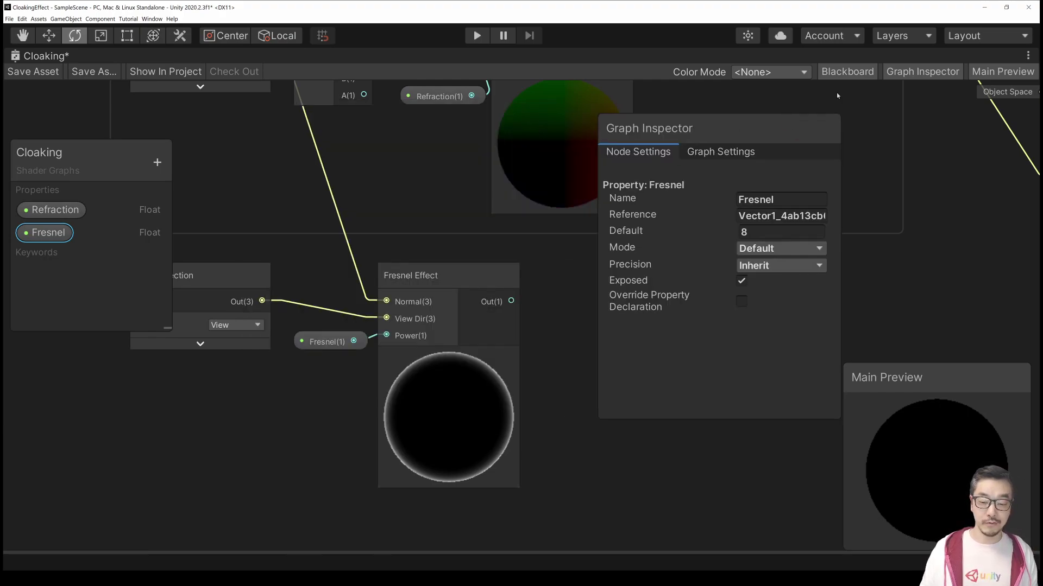
left_click(906, 71)
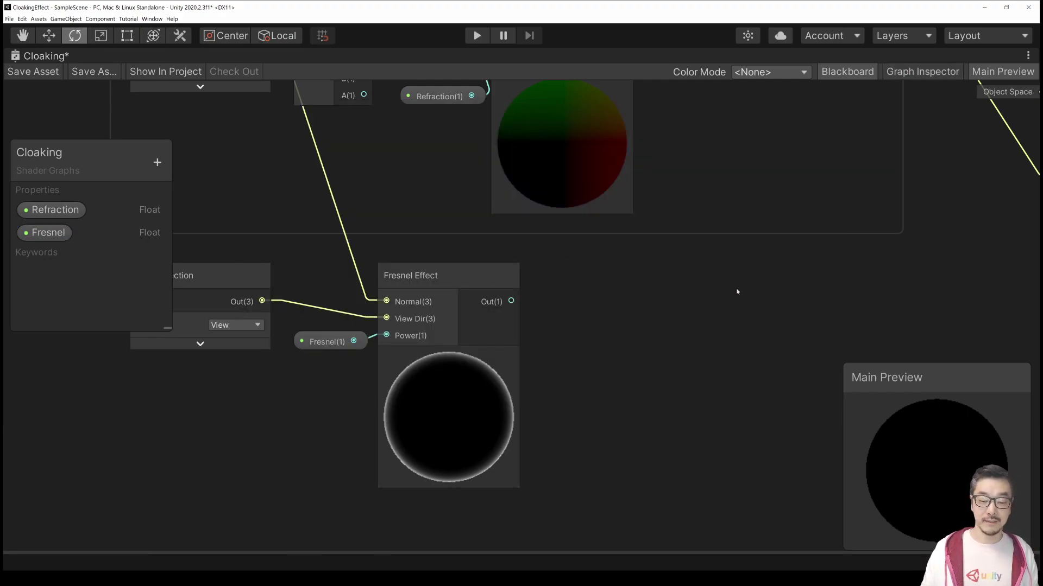
Add a Color property named Fresnel Color to the Cloaking graph
left_click(156, 162)
left_click(174, 166)
type("F")
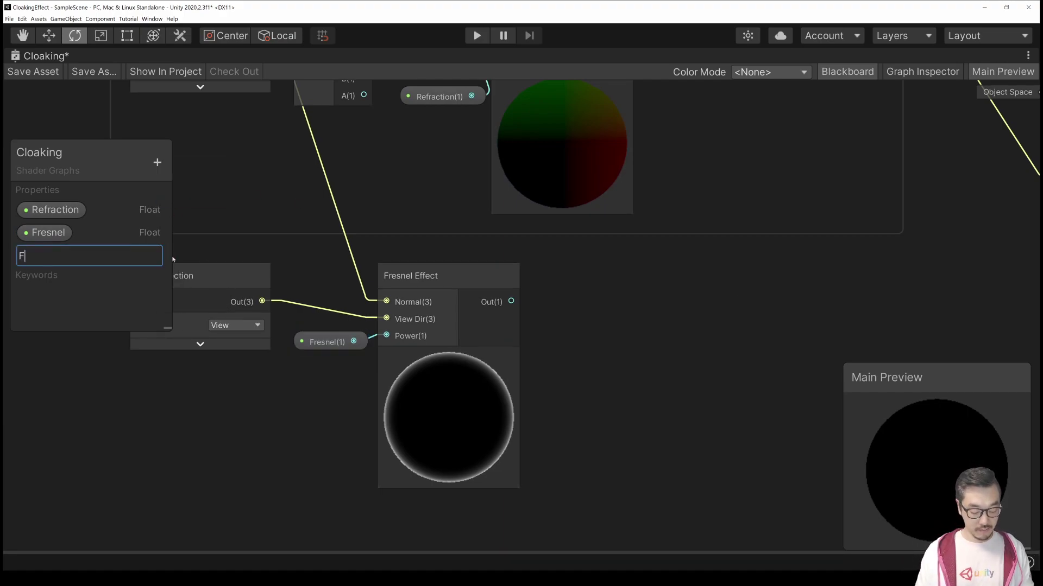
type("resnel Color")
key("Return")
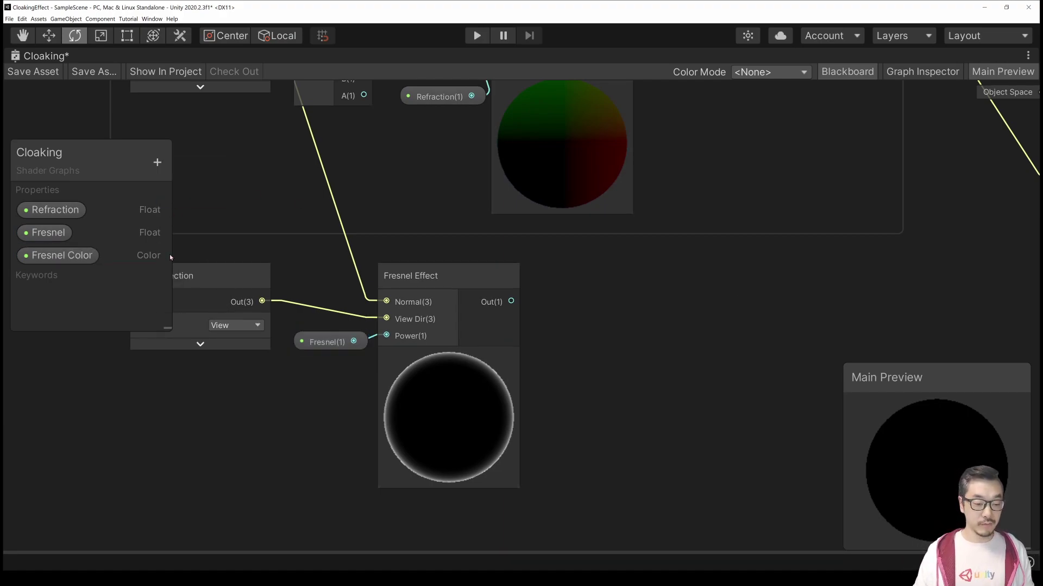
Set the Fresnel Color property's default to bright cyan 0DE6FB, and close its settings
left_click(60, 256)
left_click(911, 71)
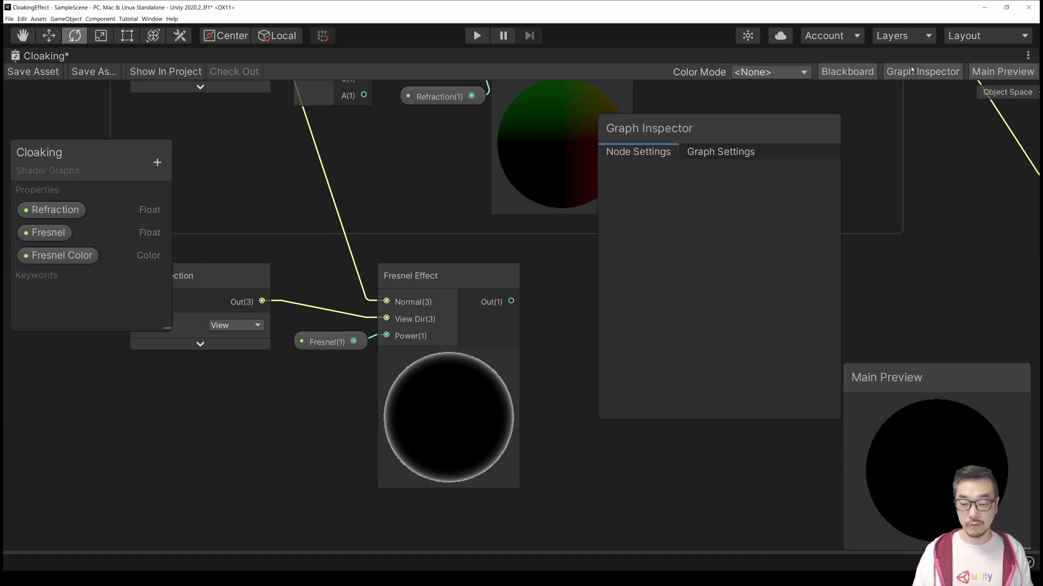
left_click(60, 255)
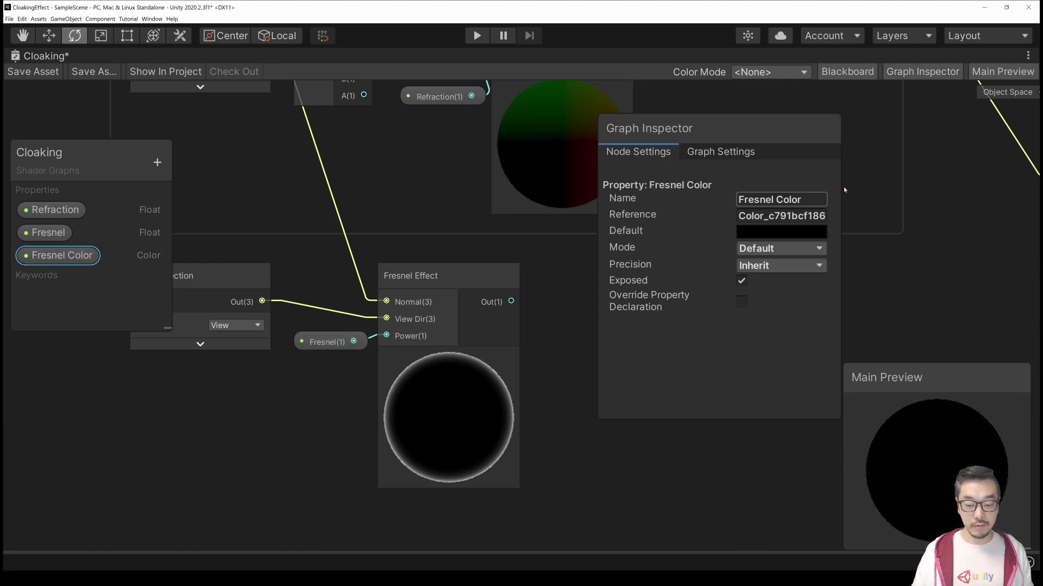
left_click(759, 232)
left_click_drag(801, 309, 799, 329)
left_click_drag(905, 288, 917, 282)
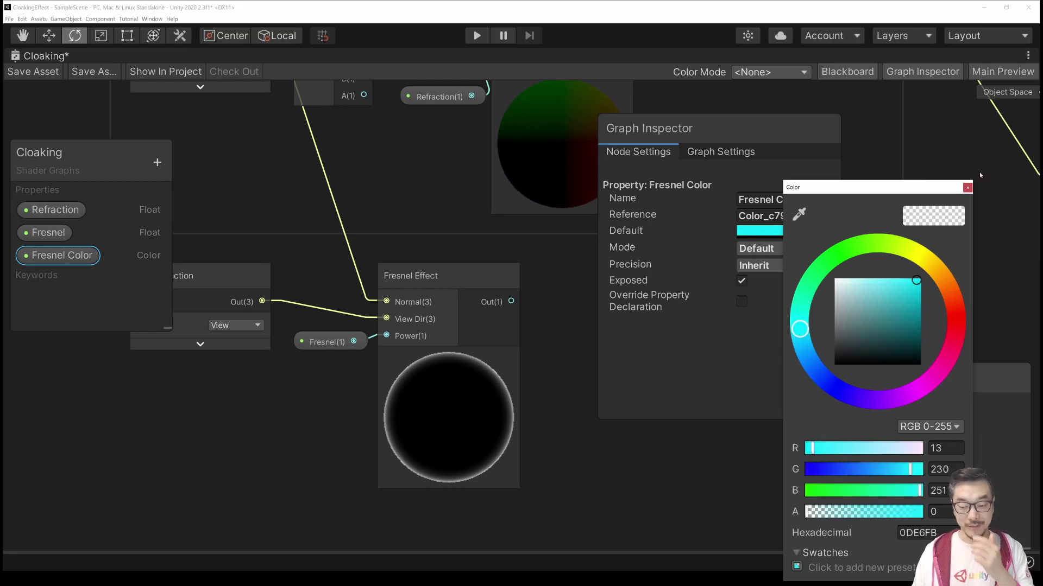
left_click(967, 188)
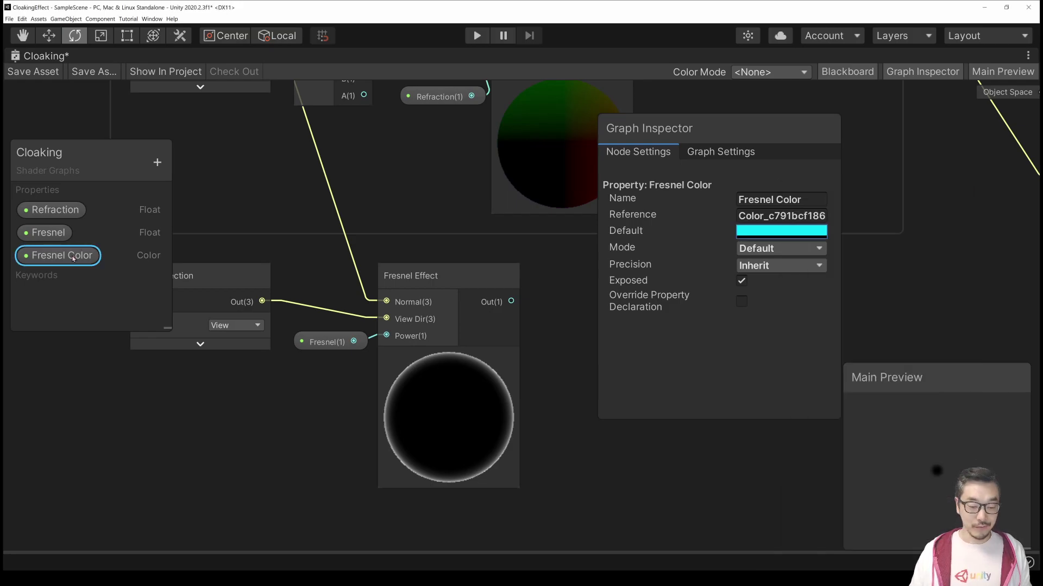
left_click(907, 74)
Multiply Fresnel Color by the Fresnel Effect output in a new Multiply node beside the Fresnel Effect, and collapse its preview
left_click(62, 258)
left_click_drag(62, 257, 585, 302)
type("mul")
key("Return")
left_click_drag(512, 302, 587, 334)
left_click_drag(645, 296, 616, 257)
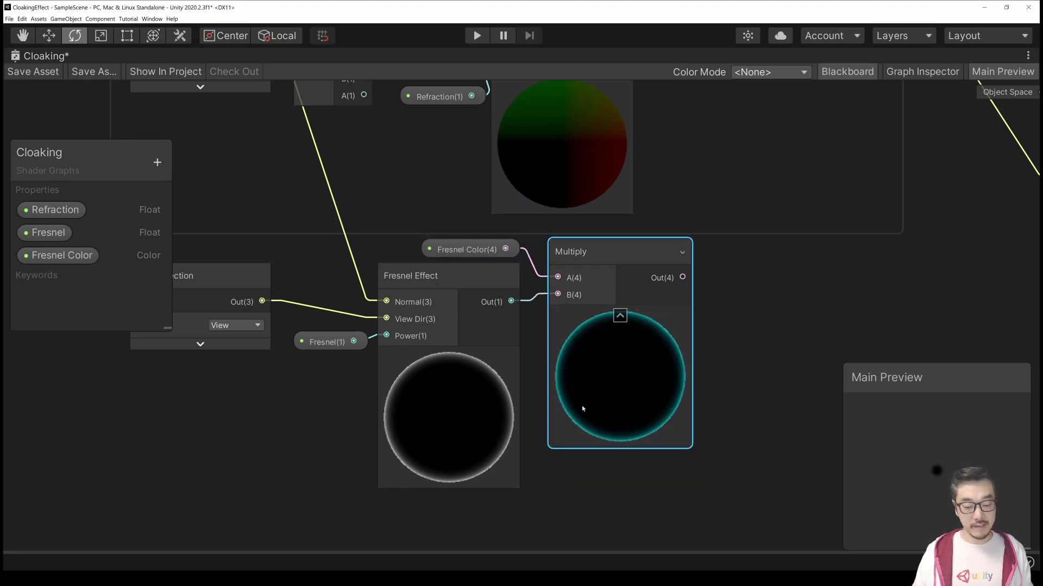
left_click(620, 316)
Add an Add node combining Scene Color in A with the Fresnel Multiply in B, and connect its output to Fragment's Base Color
scroll(646, 291, "down", 5)
scroll(708, 267, "up", 1)
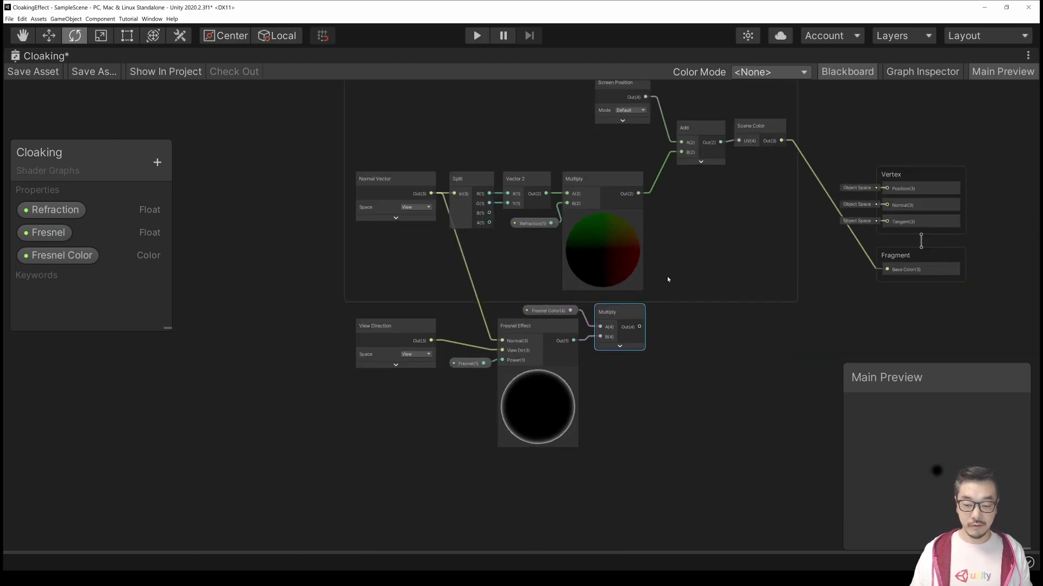
middle_click_drag(712, 279, 595, 277)
left_click_drag(521, 324, 706, 223)
type("add")
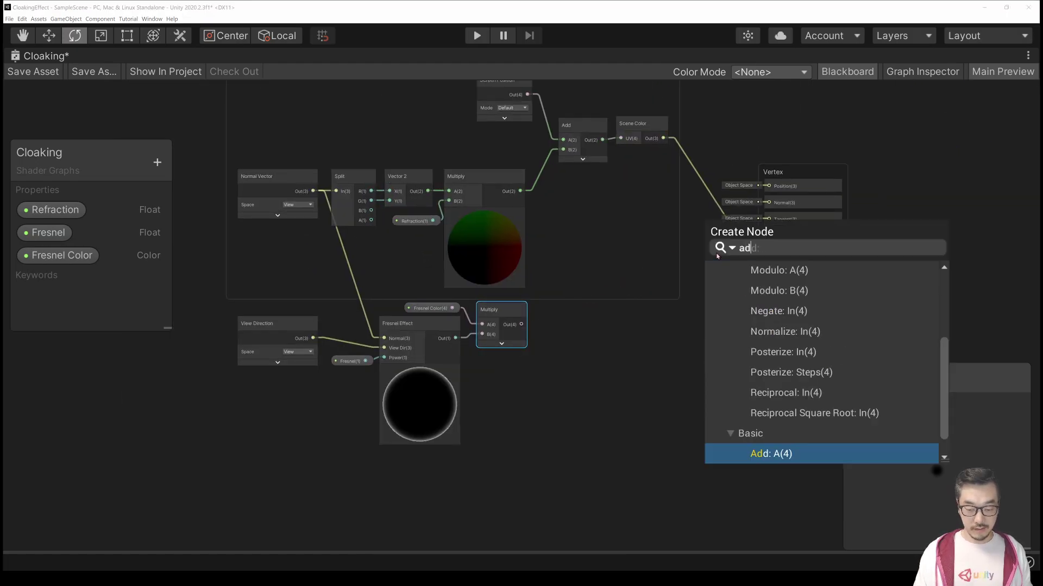
left_click(777, 333)
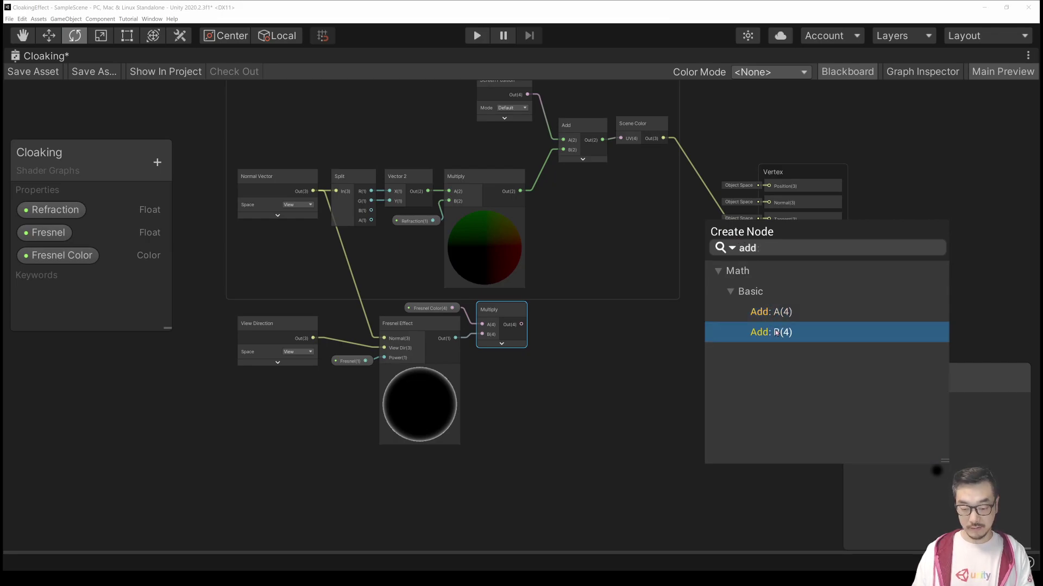
left_click(777, 332)
left_click_drag(707, 210, 770, 272)
left_click_drag(675, 242, 699, 269)
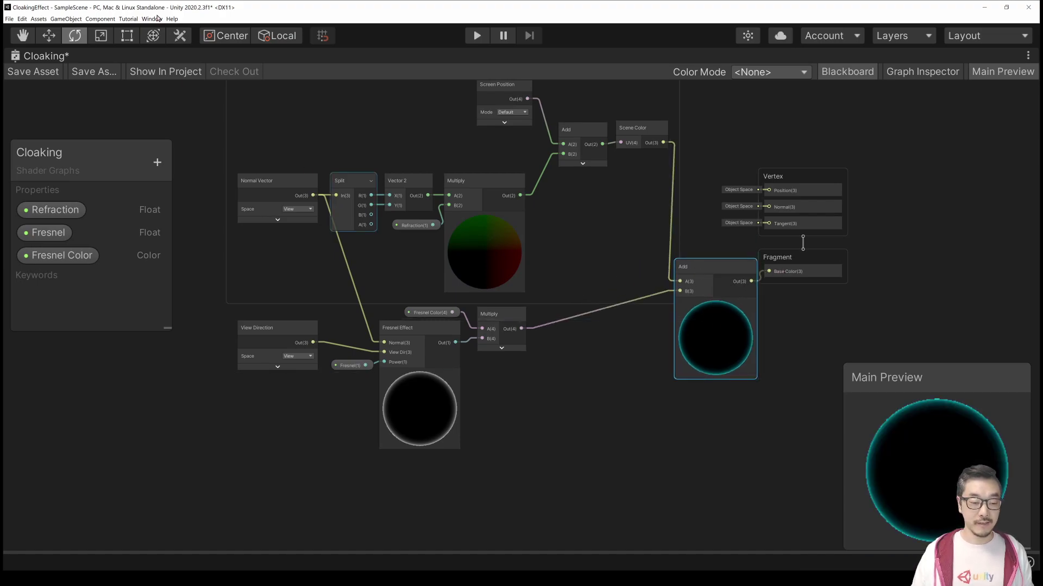
Save the shader graph, restore the full editor layout, and view the cloaked Ellen in the Scene and Game views
key("shift+space")
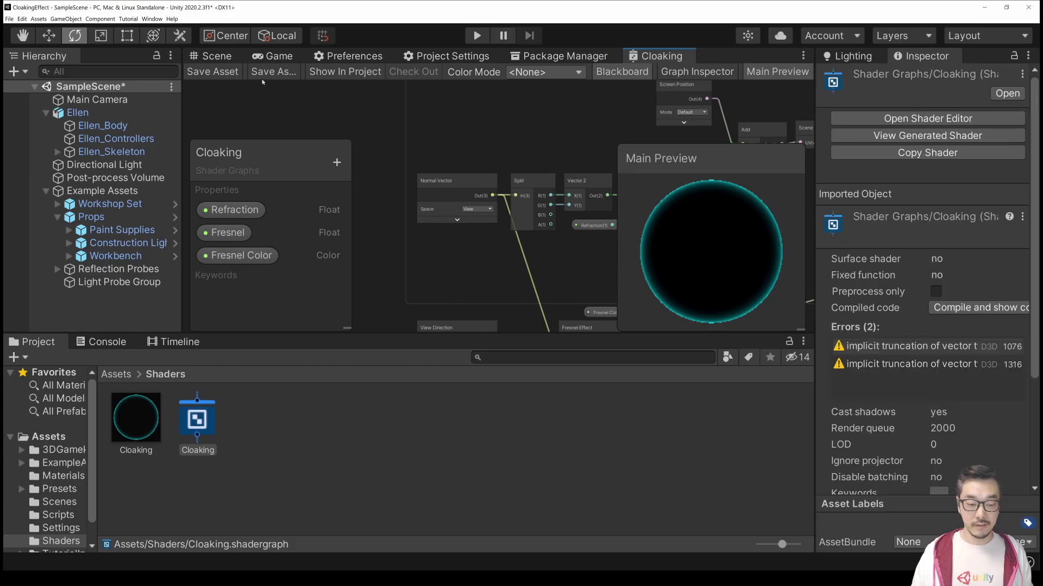
left_click(224, 55)
left_click_drag(491, 221, 510, 228, "alt")
left_click(274, 57)
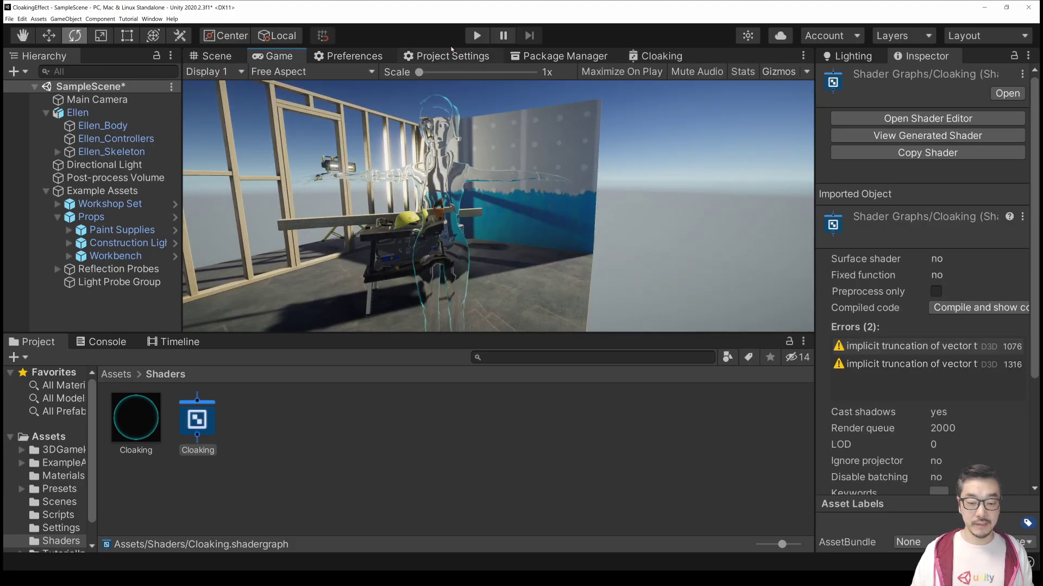
Play the scene, watch the animated cloaked Ellen in a maximized Game view, and stop playback
left_click(477, 36)
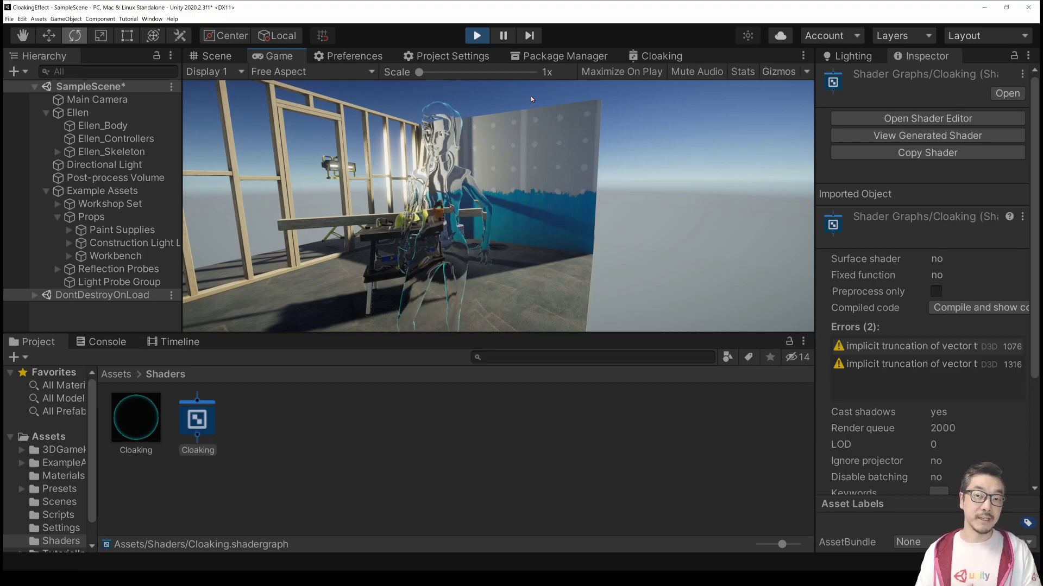
left_click(803, 55)
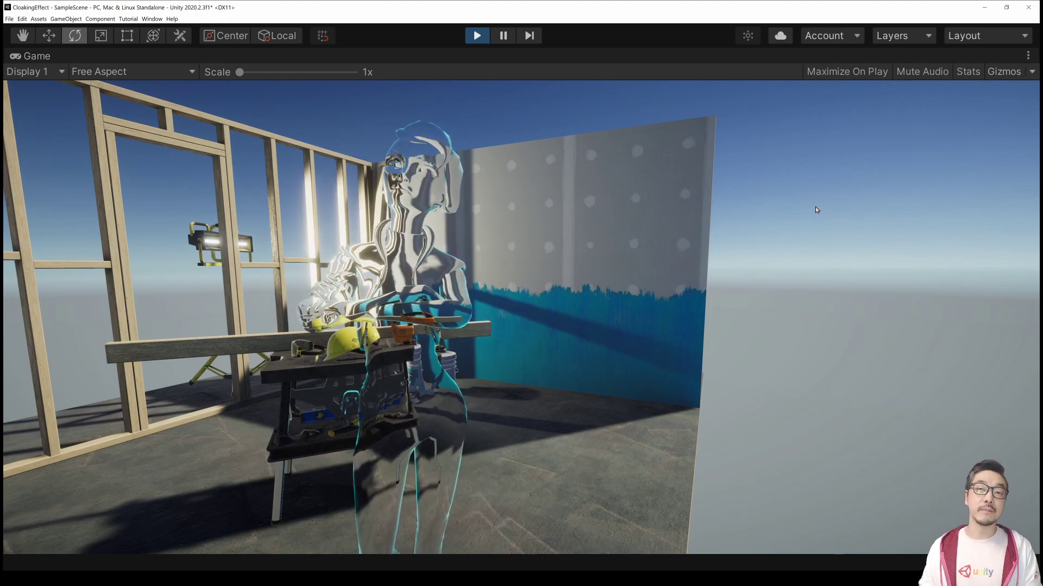
left_click(1028, 55)
left_click(940, 86)
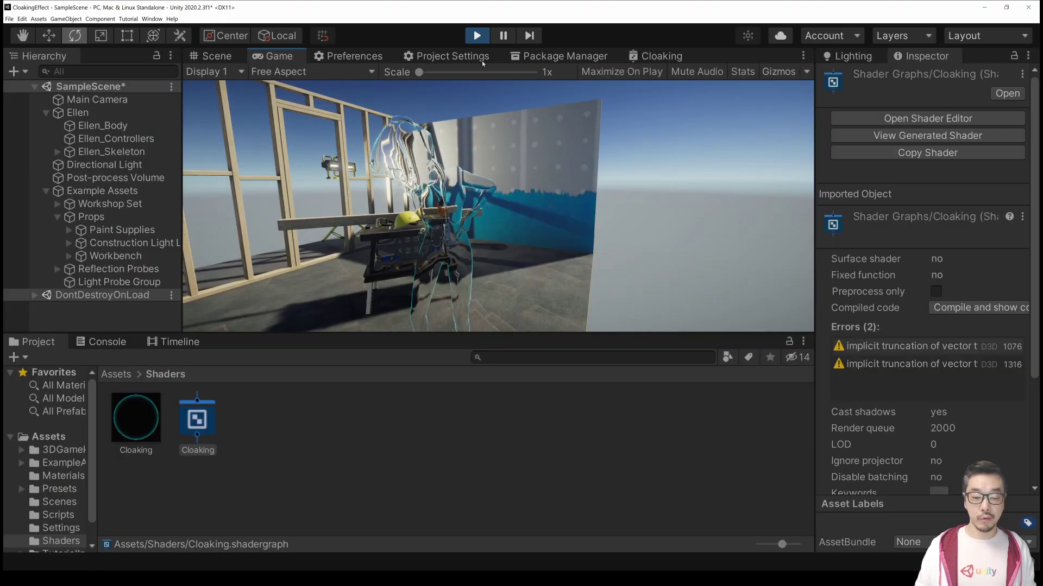
left_click(476, 36)
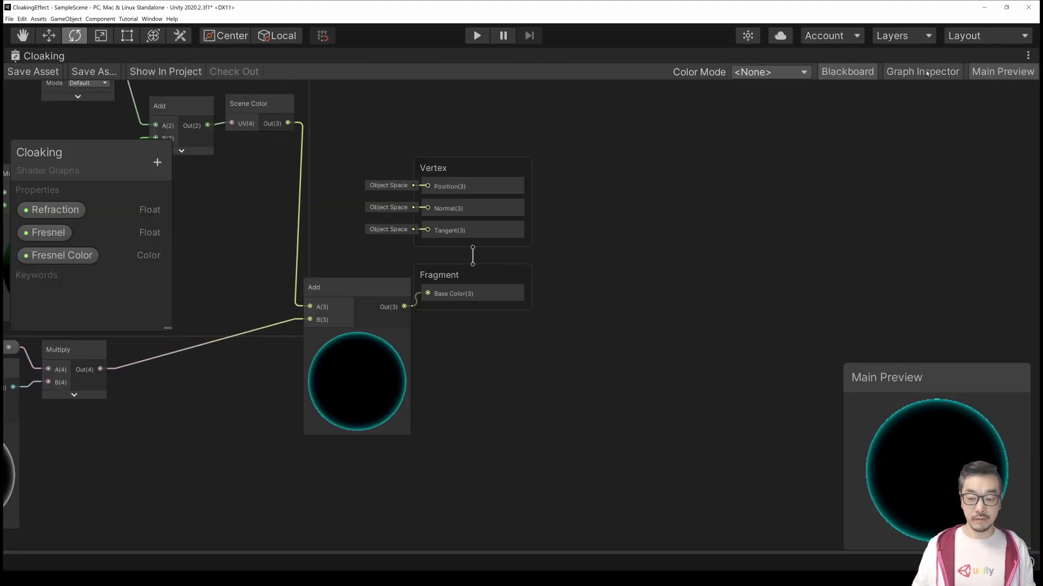
Open the Cloaking graph's settings and switch the Universal target's Material to Lit
left_click(922, 72)
left_click_drag(173, 100, 797, 109)
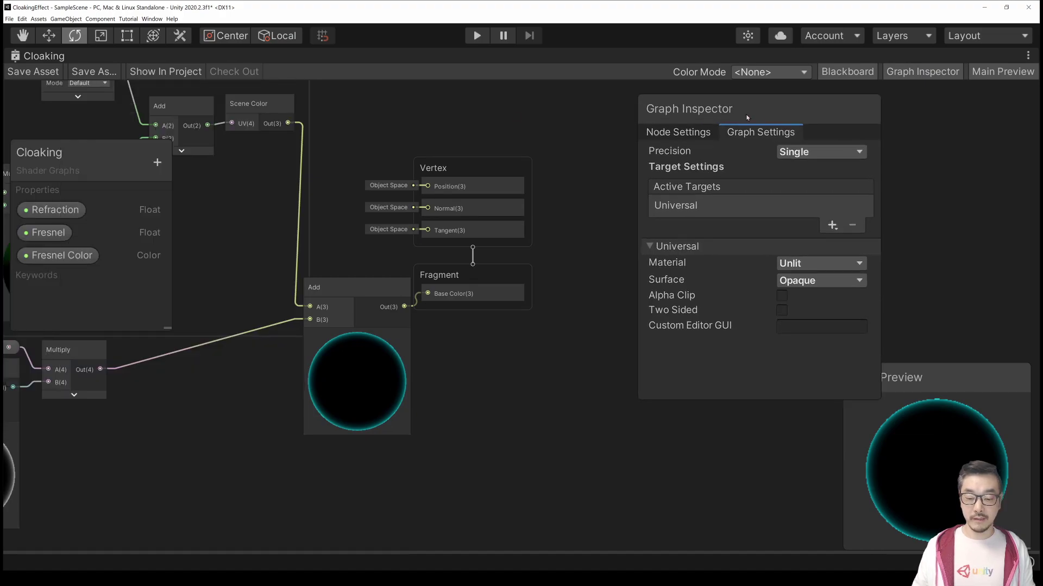
left_click(816, 264)
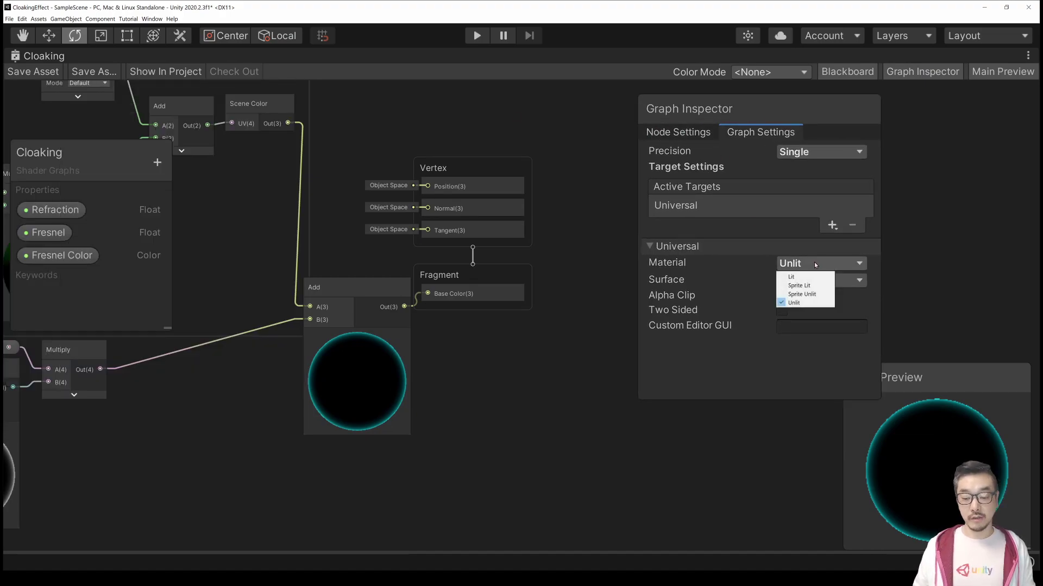
left_click(794, 303)
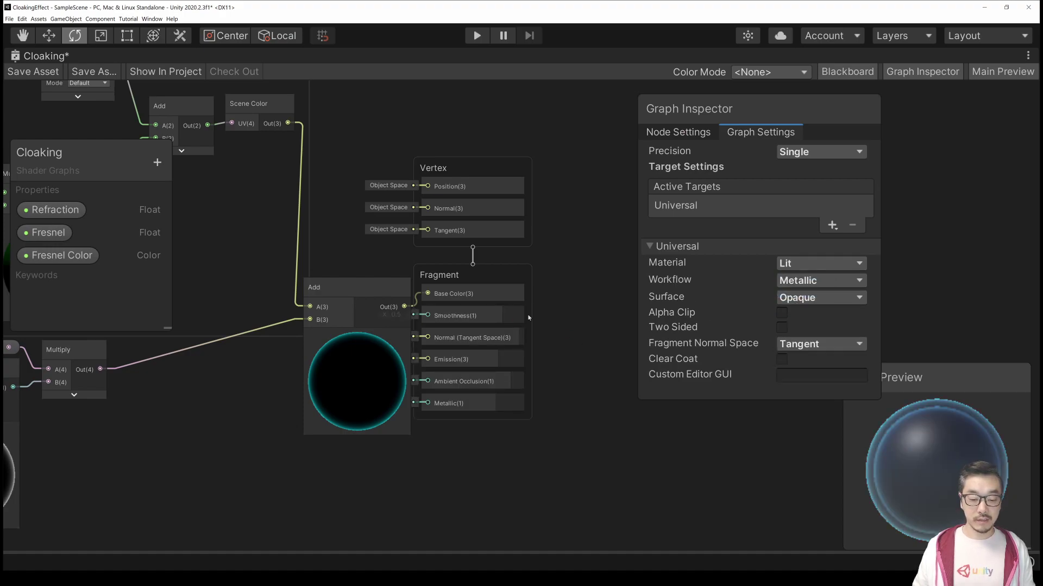
Move the final Add node away from the Fragment block to uncover its input values, and examine the Lit inputs
left_click_drag(378, 306, 317, 305)
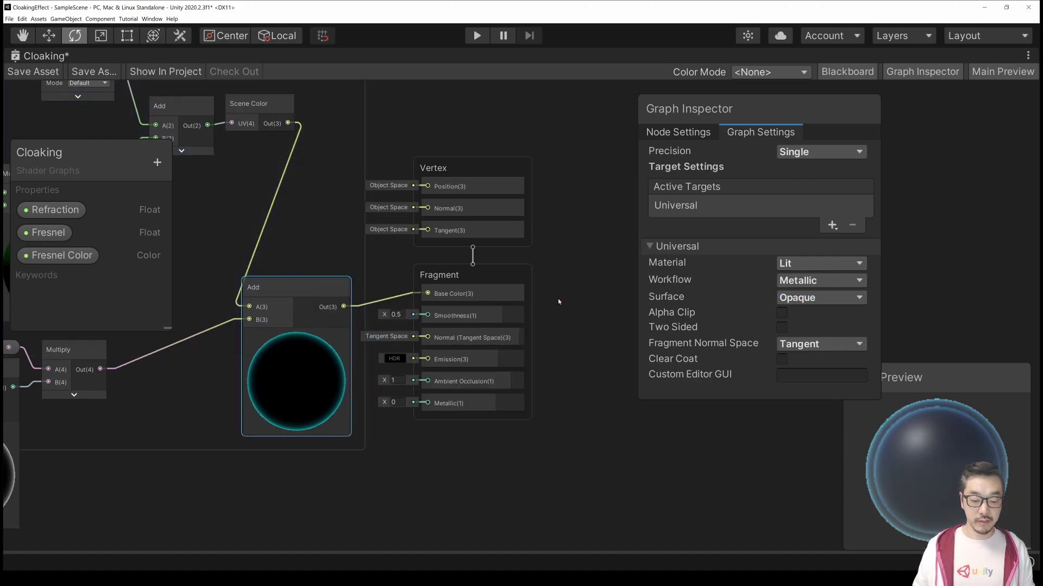
scroll(424, 304, "up", 5)
scroll(423, 304, "up", 1)
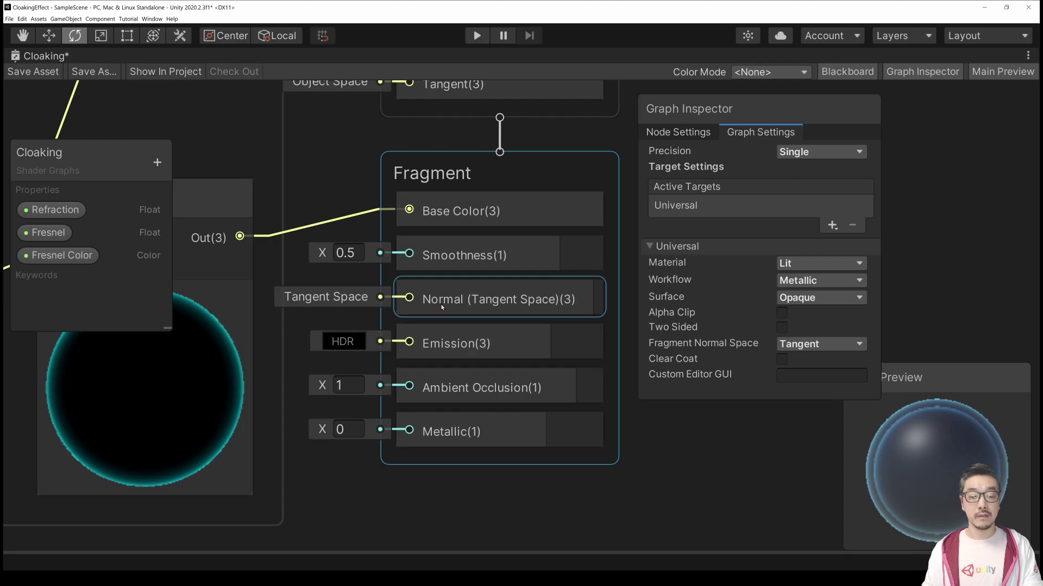
Set the Universal target's Material back to Unlit, and review the Vertex and Fragment blocks
left_click(817, 264)
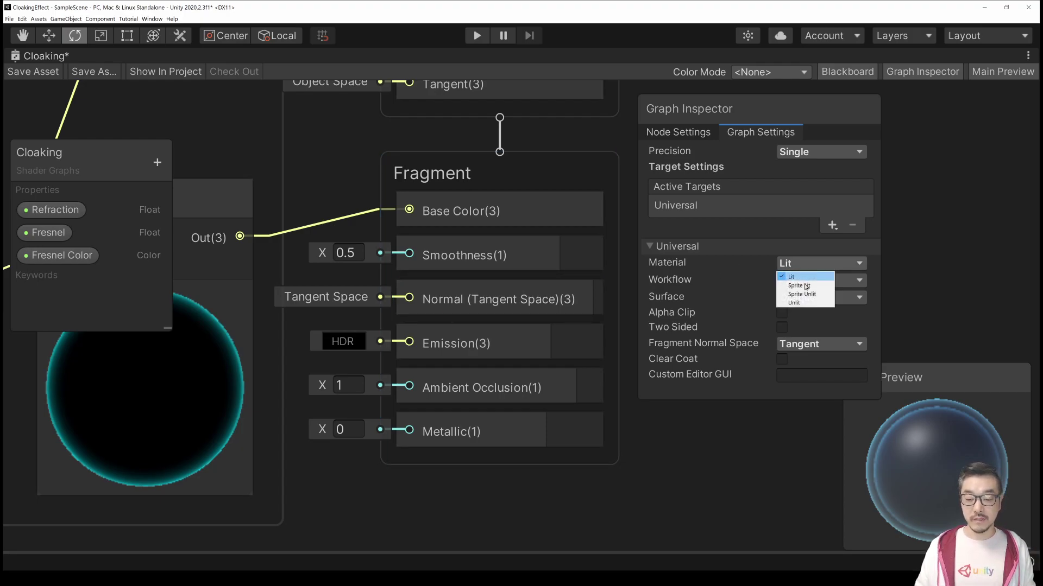
left_click(803, 303)
scroll(536, 398, "up", 3)
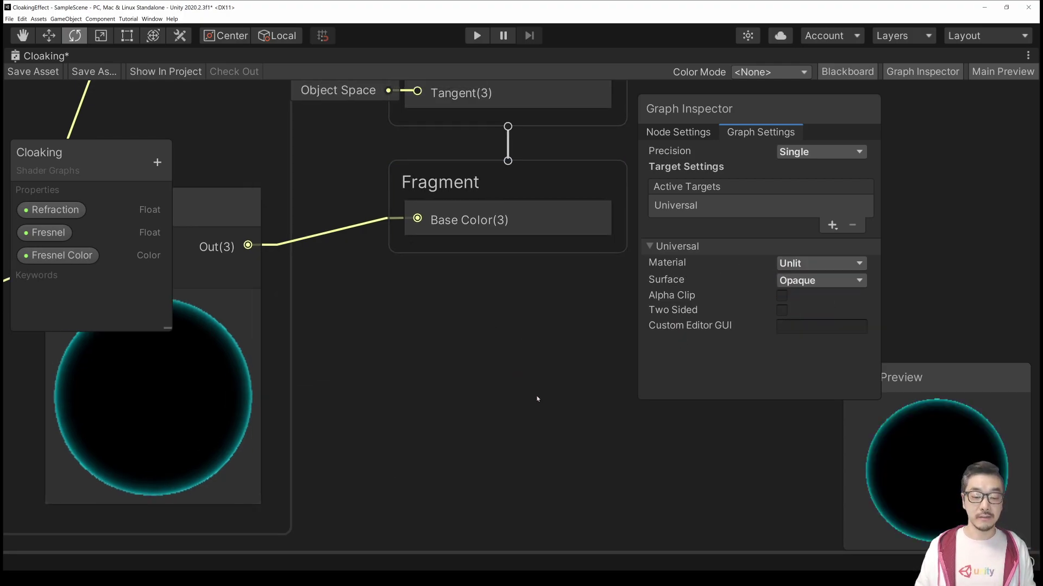
scroll(535, 397, "down", 5)
middle_click_drag(535, 387, 500, 409)
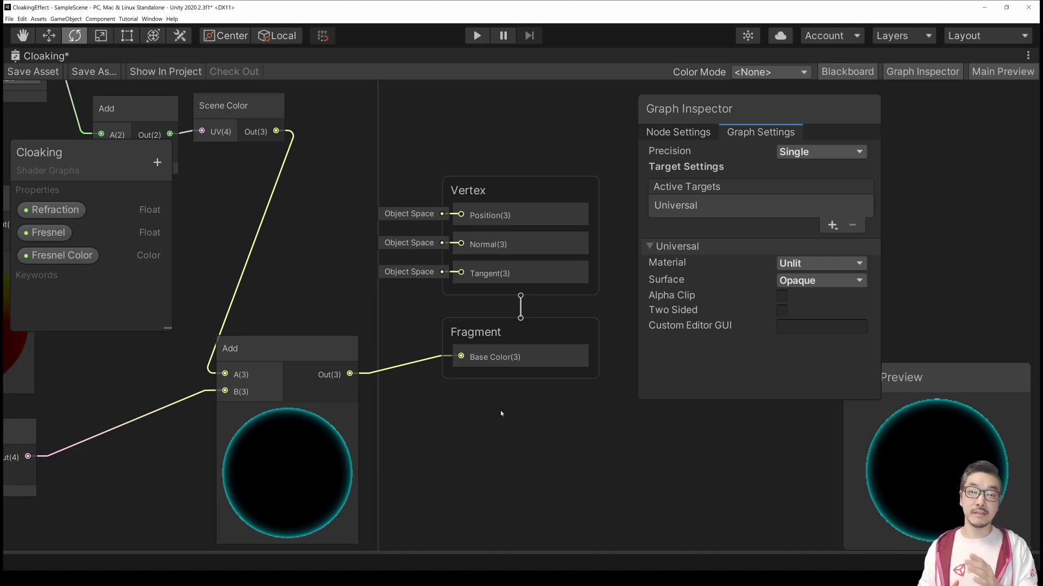
Save the Cloaking graph, restore its maximized window, and return to the Scene view
left_click(33, 72)
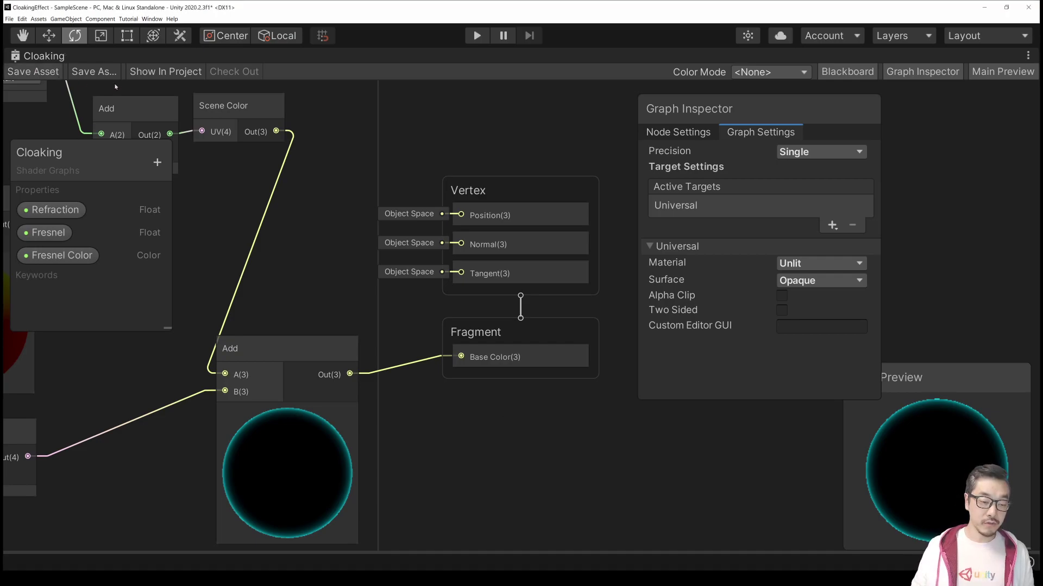
left_click(1028, 56)
left_click(972, 68)
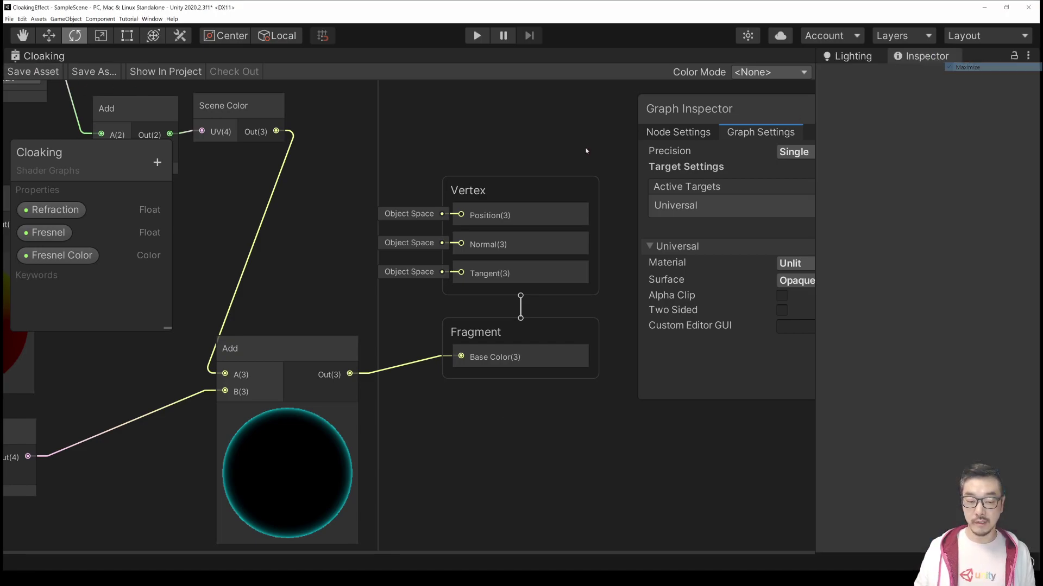
left_click(212, 56)
Bring an empty area beside the workshop set into the Scene view
scroll(495, 248, "down", 6)
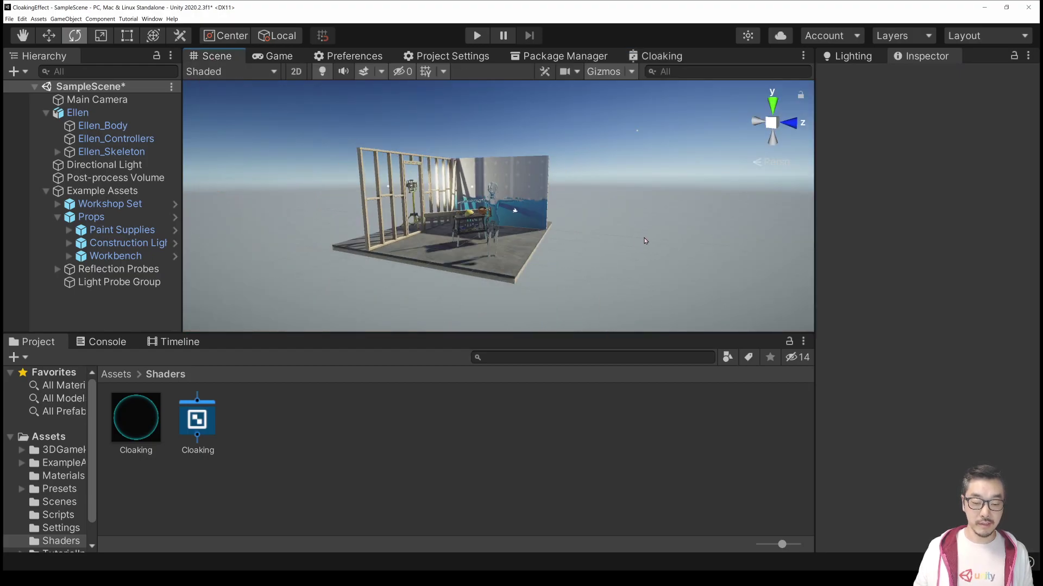
middle_click_drag(645, 241, 533, 277)
left_click_drag(532, 277, 454, 291, "alt")
middle_click_drag(454, 291, 576, 232)
left_click_drag(575, 232, 302, 257, "alt")
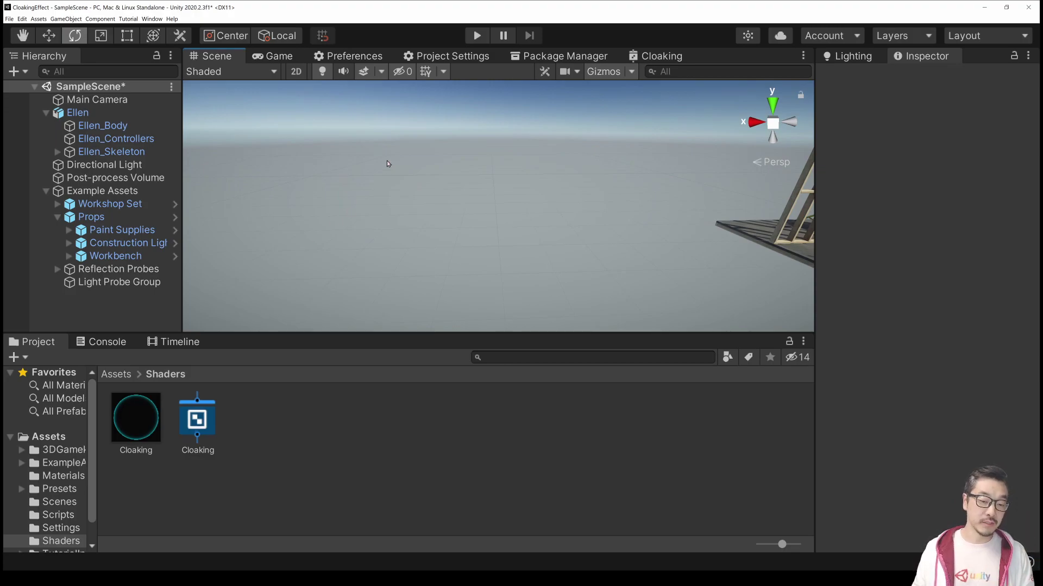
left_click(71, 87)
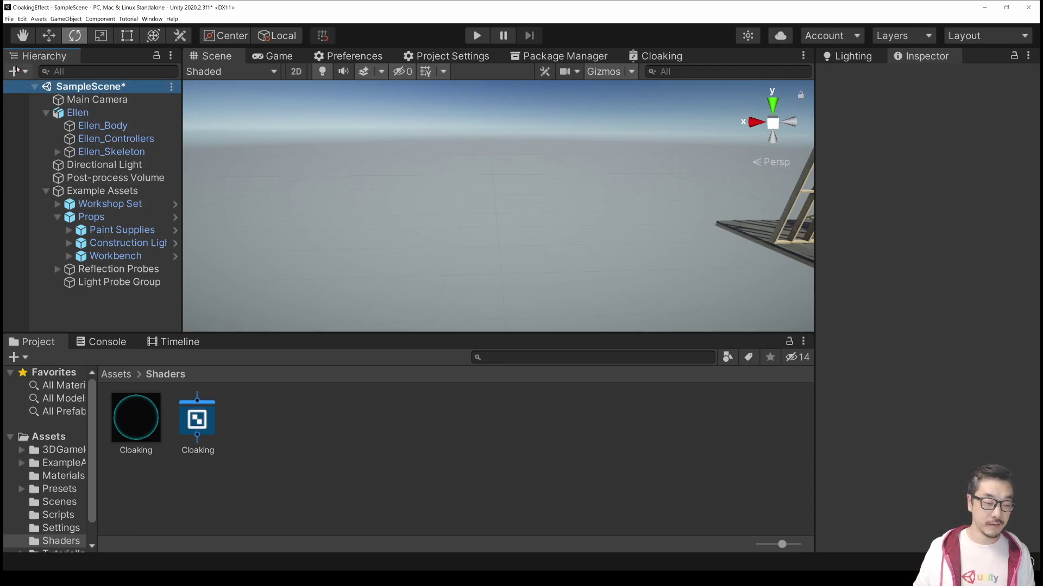
Open the Hammer folder under ExampleAssets/Textures/Props and inspect the Hammer_Normal texture in an enlarged preview
left_click(116, 374)
double_click(253, 432)
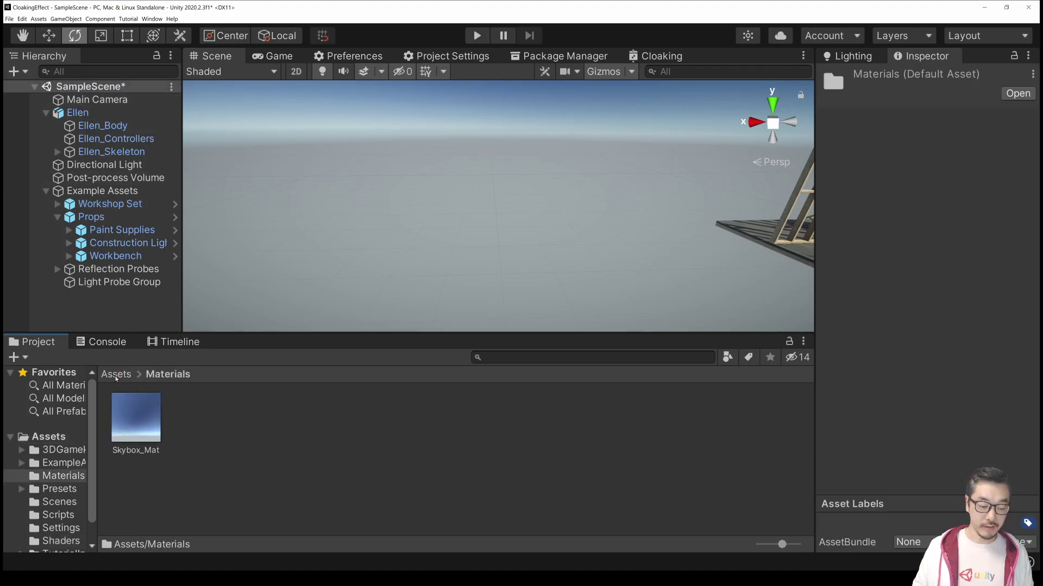
left_click(116, 375)
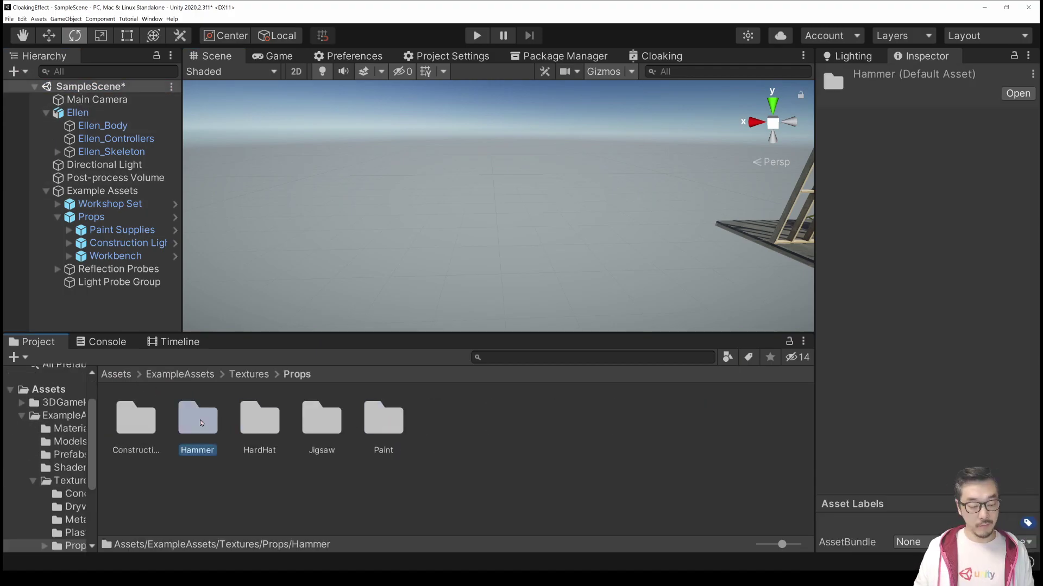
double_click(198, 419)
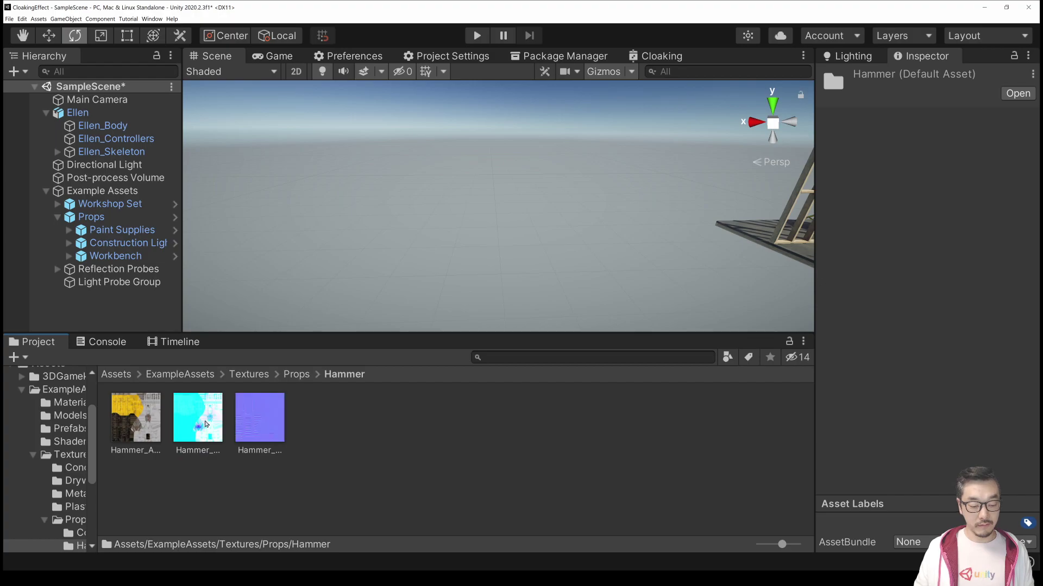
left_click(259, 419)
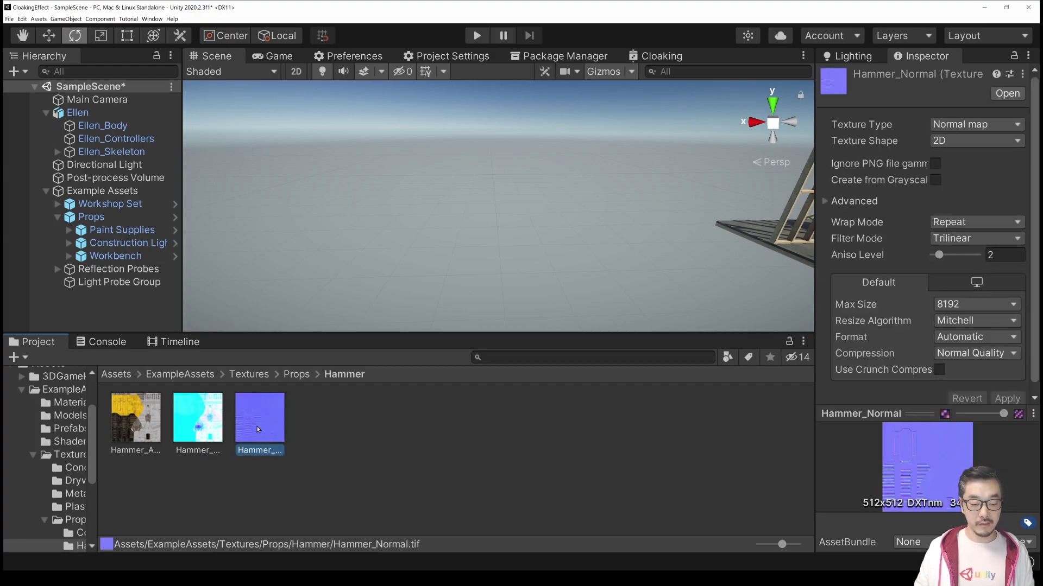
left_click_drag(893, 407, 888, 142)
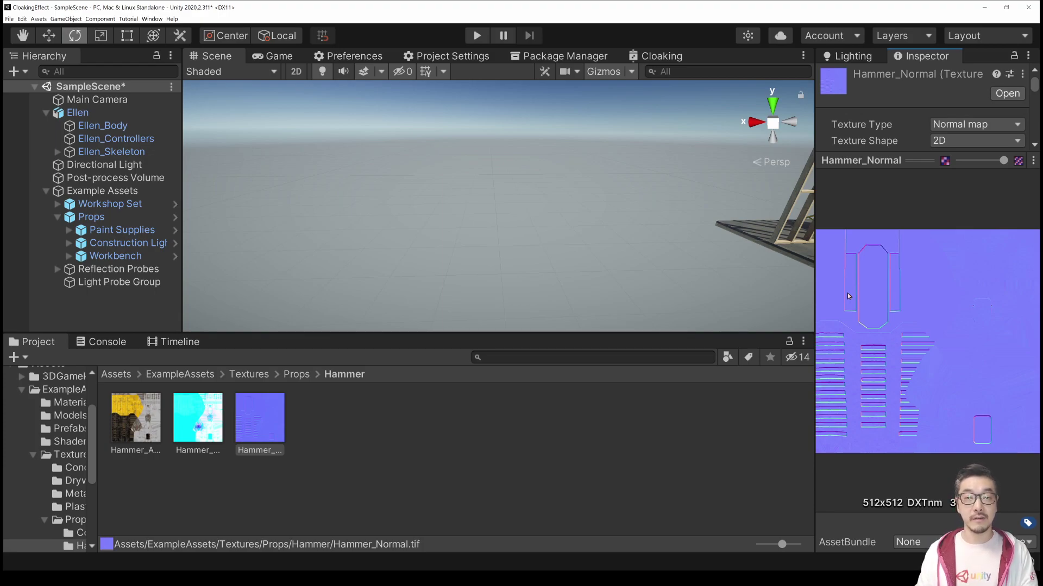
Duplicate the Hammer_Normal texture and apply Default as the copy's Texture Type
left_click(270, 422)
key("ctrl+d")
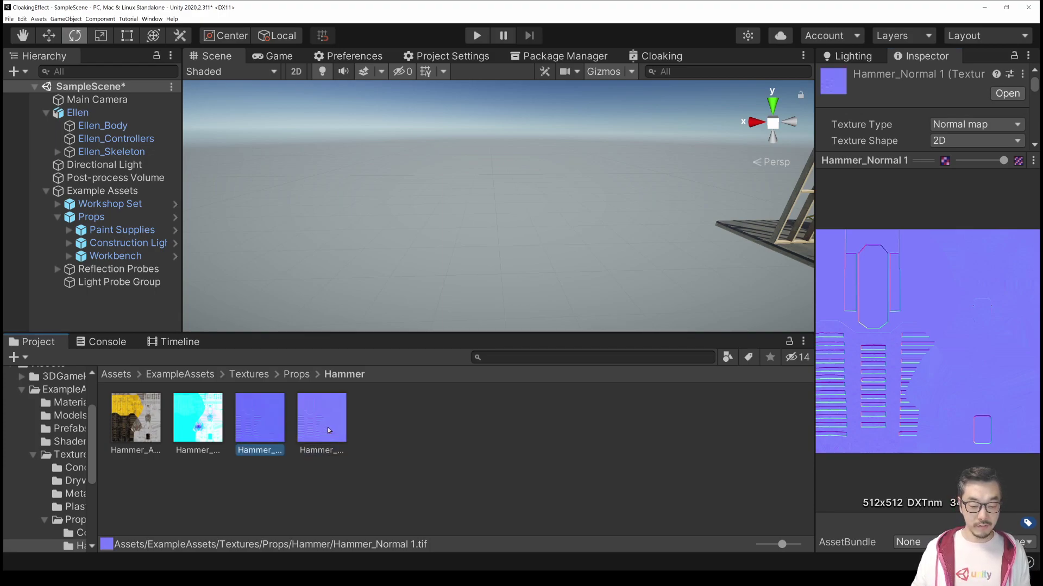
left_click(975, 125)
left_click(955, 136)
left_click(60, 87)
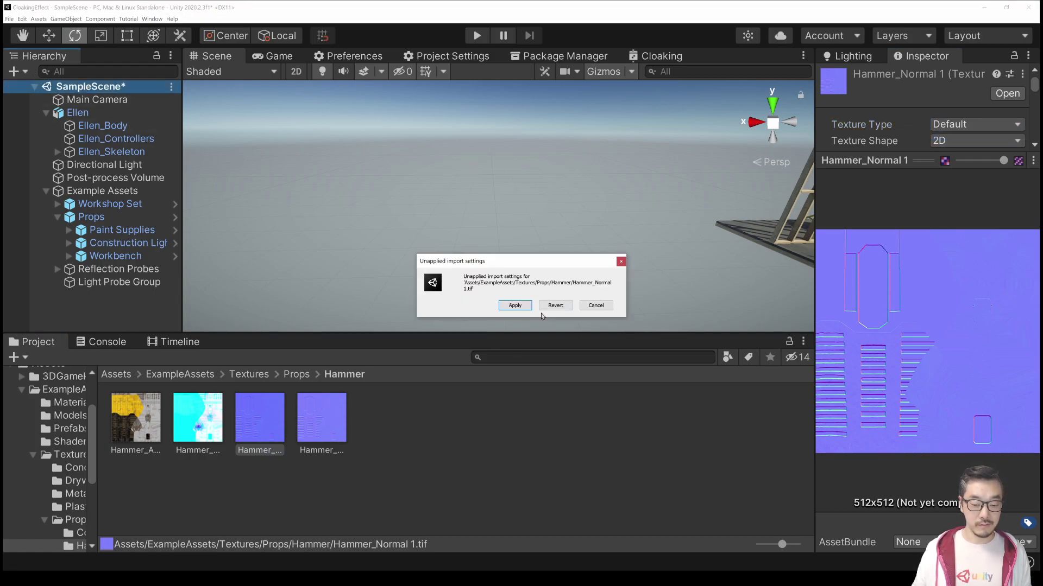
key("Return")
Add a sphere to SampleScene and frame it in the Scene view
left_click(14, 71)
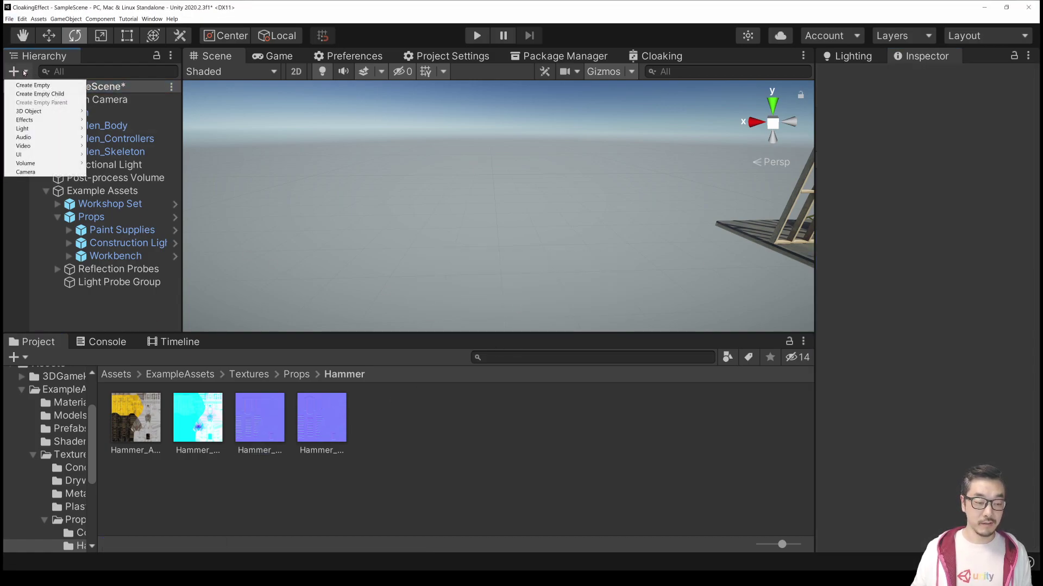
mouse_move(43, 112)
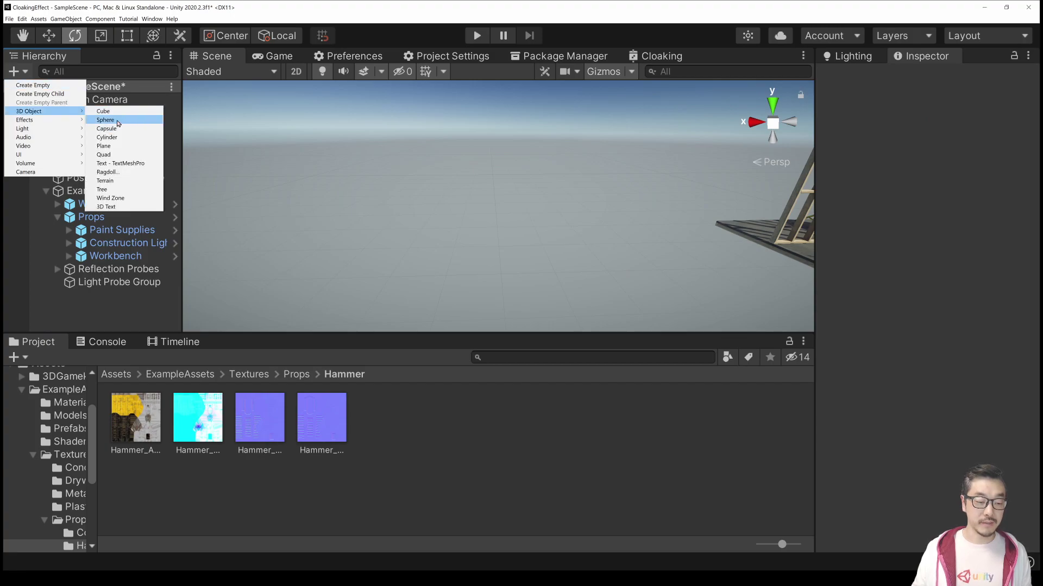
left_click(106, 120)
left_click_drag(477, 227, 462, 278, "alt")
key("f")
Apply the Hammer_Normal 1 texture to the sphere and set its material's shader to Unlit/Texture
left_click_drag(259, 417, 500, 226)
left_click(554, 223)
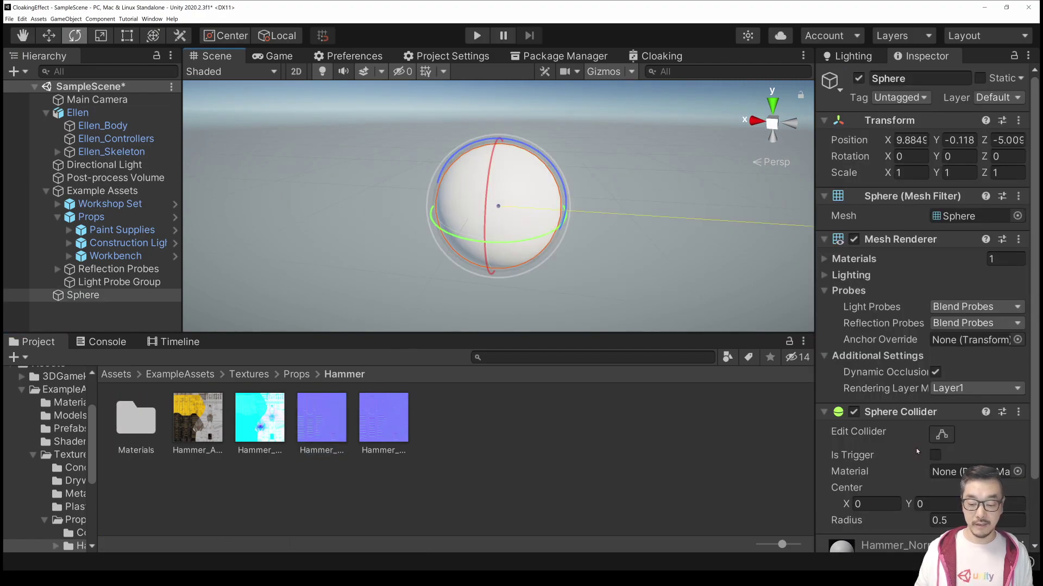
scroll(869, 502, "down", 3)
left_click(926, 493)
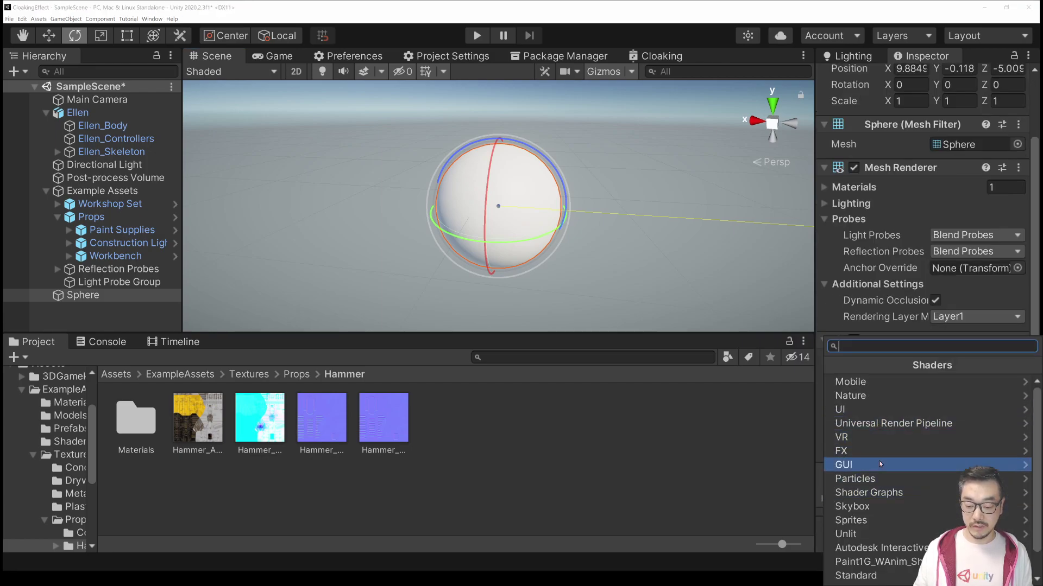
left_click(874, 535)
left_click(848, 395)
Turn off the LightProbeGroup gizmo in the Scene view
left_click_drag(423, 255, 460, 266, "alt")
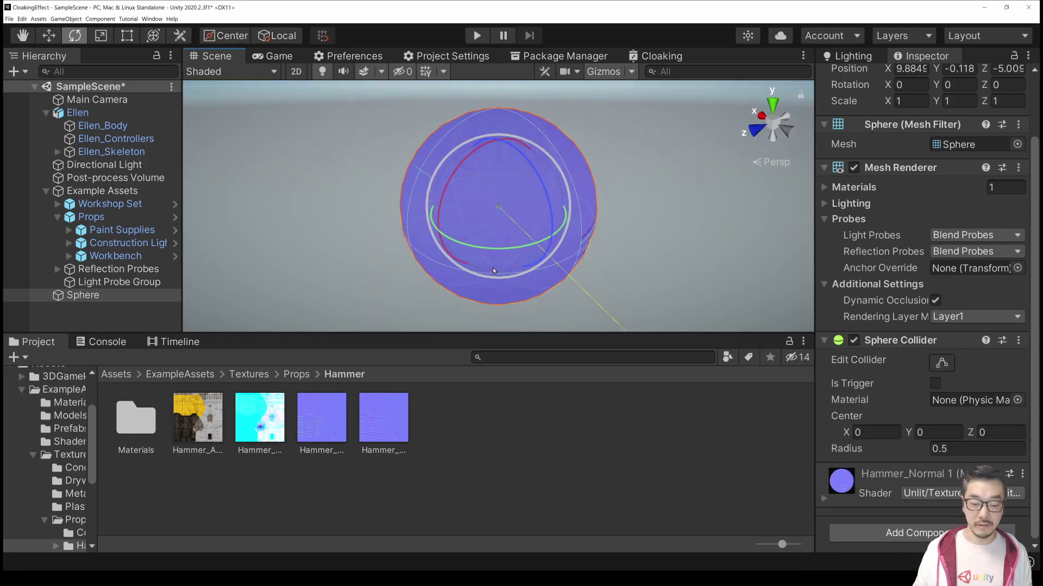
left_click_drag(513, 281, 602, 273, "alt")
left_click(632, 72)
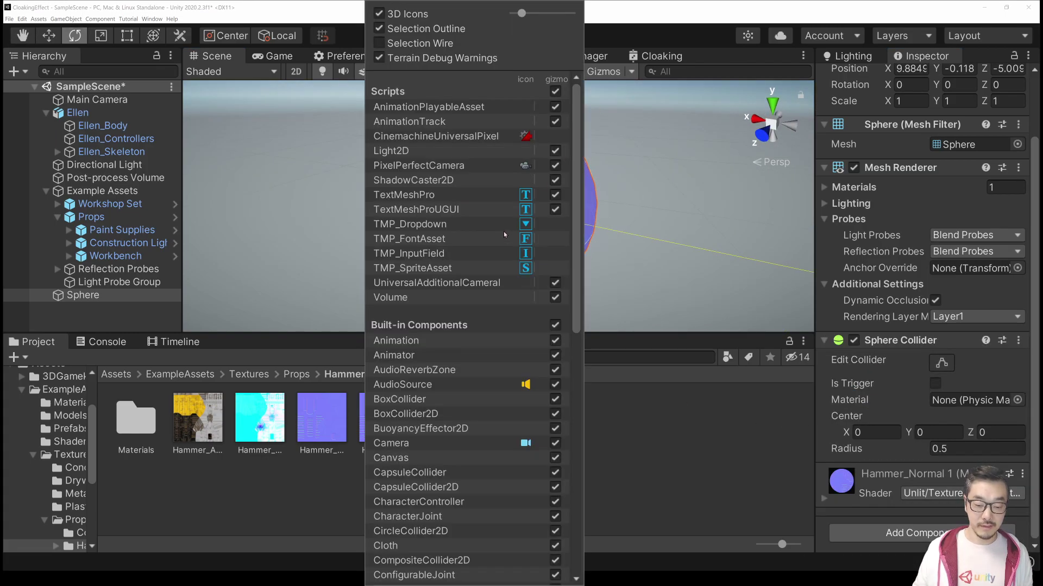
scroll(536, 374, "down", 10)
left_click(555, 365)
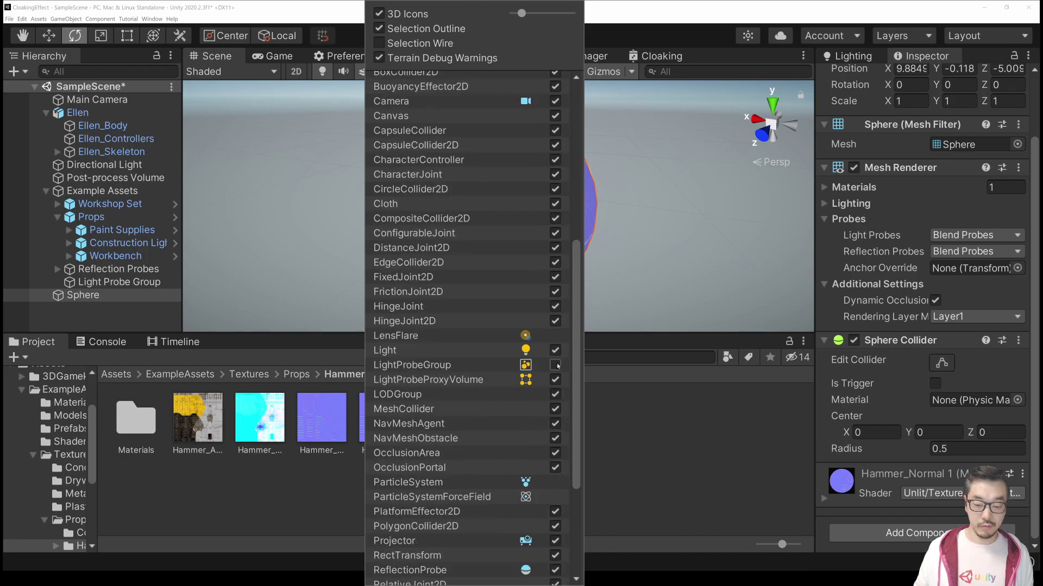
left_click(456, 252)
Examine the texture on the sphere from several angles and compare it with the Hammer_Normal 1 preview
left_click_drag(456, 251, 598, 124, "alt")
left_click(605, 175)
left_click_drag(605, 174, 396, 307, "alt")
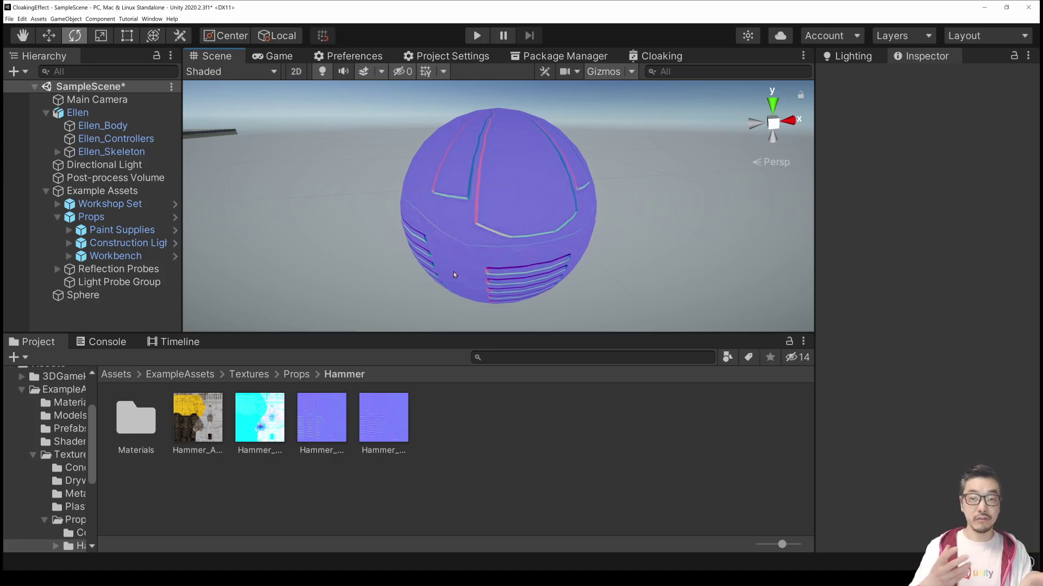
left_click_drag(471, 263, 490, 236, "alt")
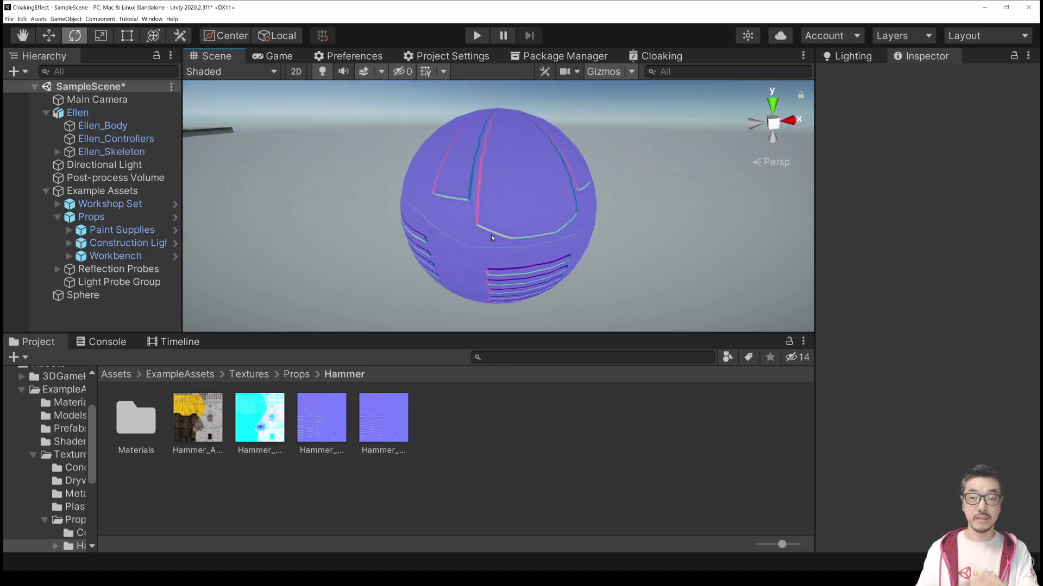
left_click(322, 417)
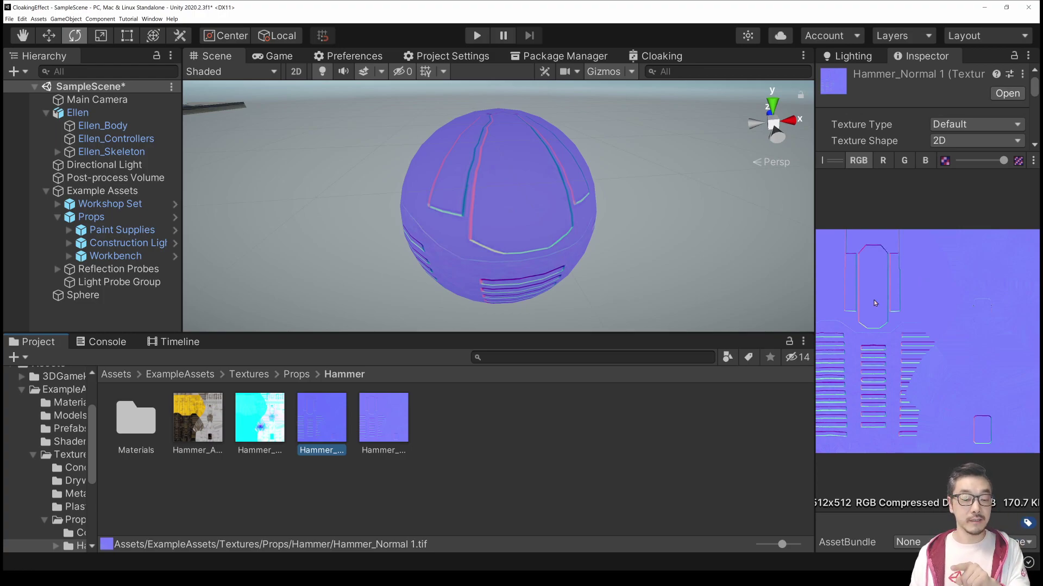
left_click(525, 220)
left_click_drag(620, 216, 570, 237, "alt")
left_click(663, 228)
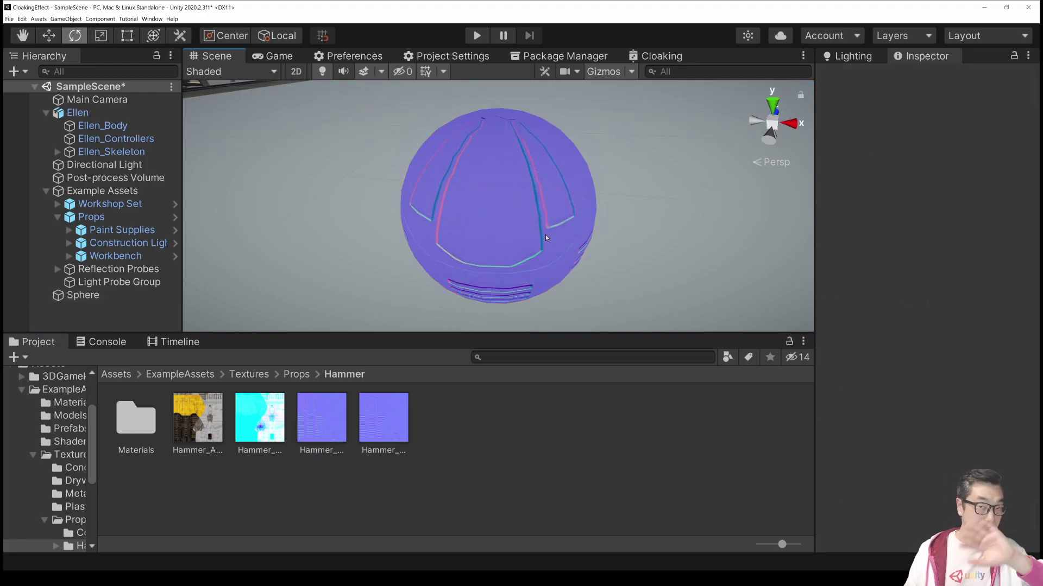
Display the sphere in Shaded Wireframe mode and examine its mesh without the selection outline
left_click(519, 207)
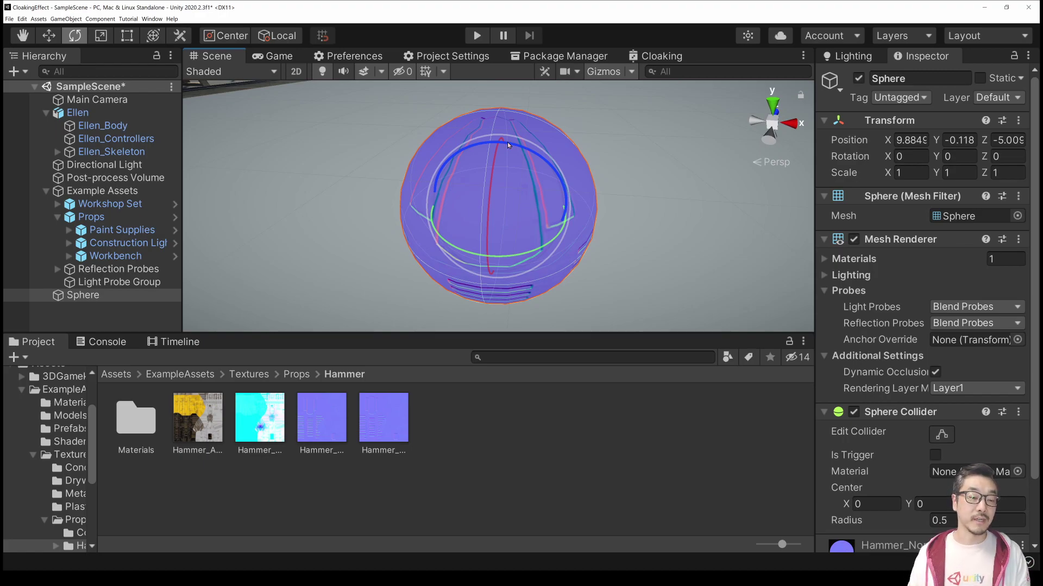
left_click(258, 71)
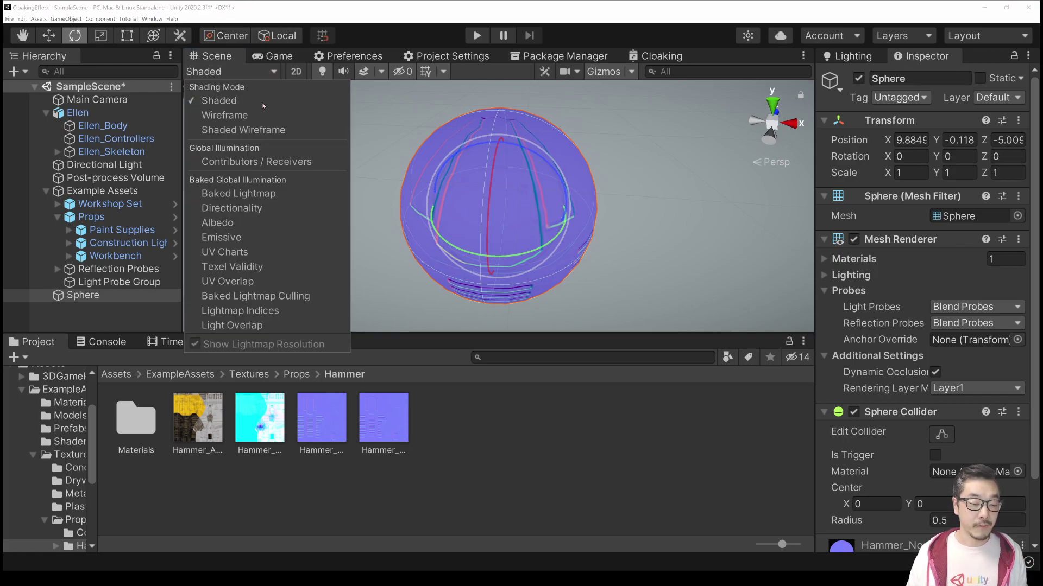
left_click(243, 130)
left_click(380, 152)
scroll(385, 154, "up", 5)
scroll(386, 157, "down", 5)
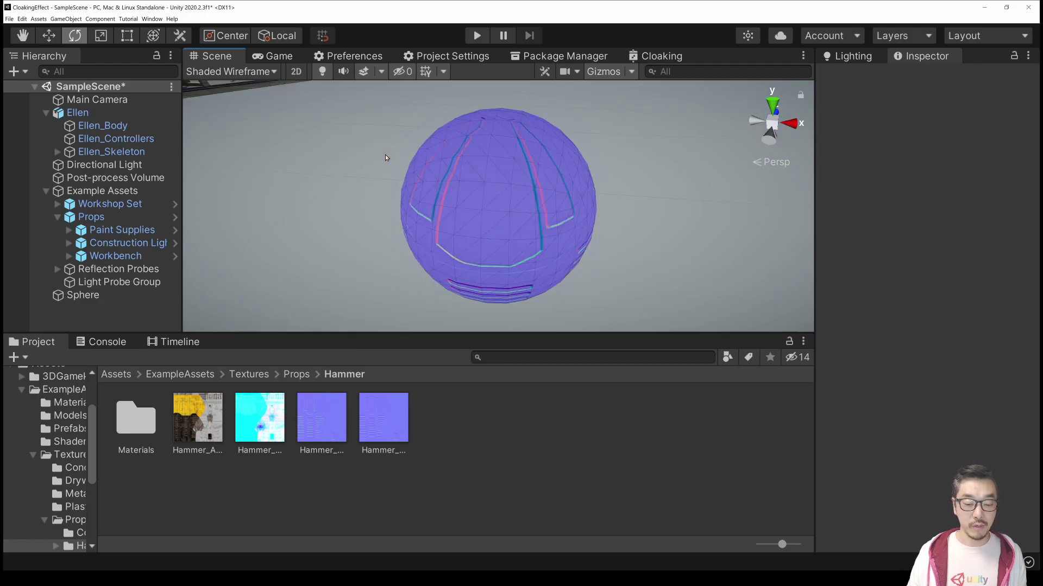
Maximize the Scene view and sketch arrows pointing outward from several points on the wireframe sphere
left_click(804, 56)
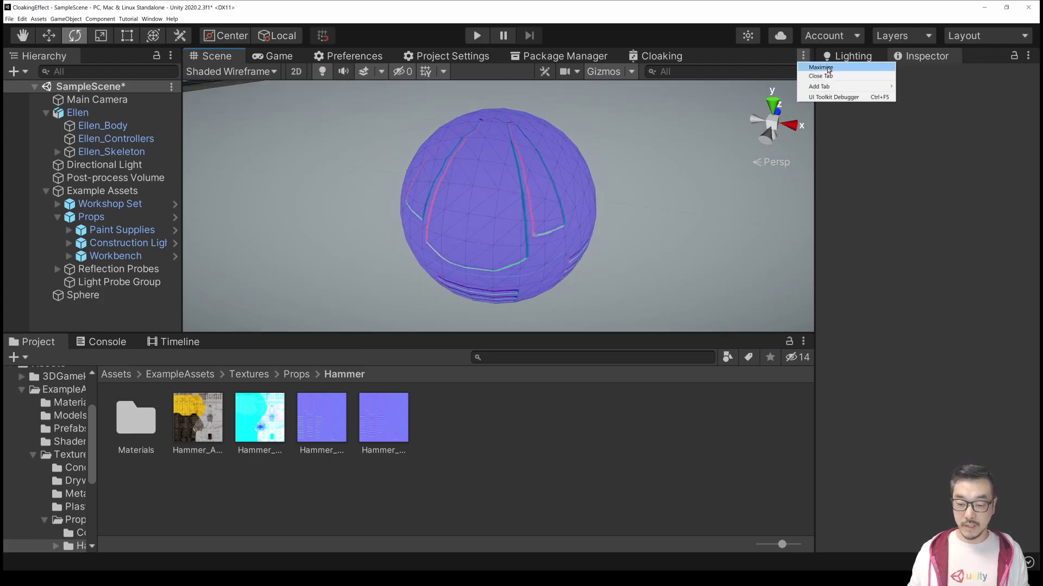
left_click(829, 69)
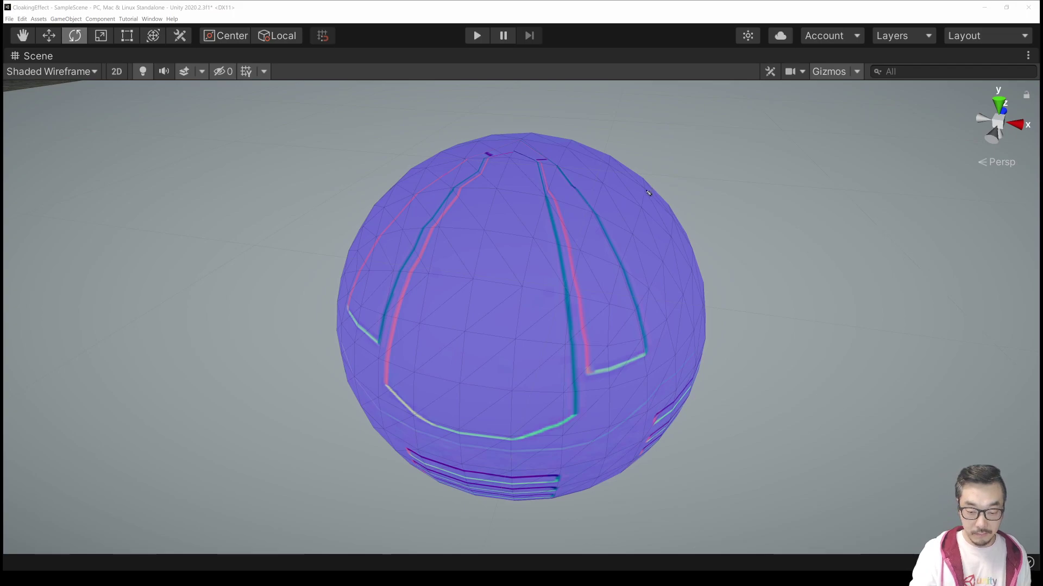
left_click_drag(639, 234, 634, 239)
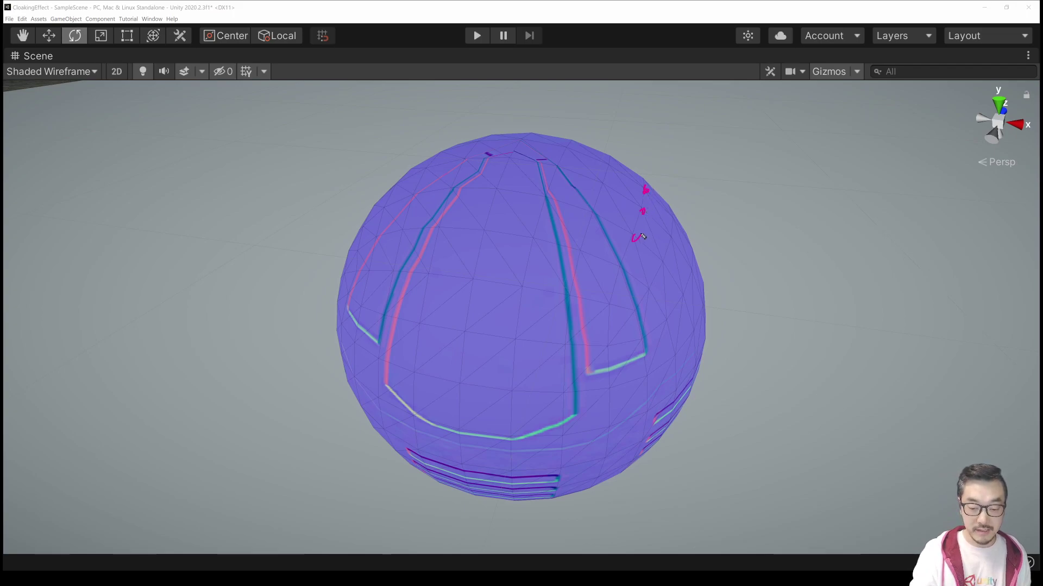
mouse_move(645, 190)
left_mouse_down()
mouse_move(690, 190)
mouse_move(667, 213)
left_mouse_up()
mouse_move(646, 233)
left_mouse_down()
mouse_move(666, 235)
mouse_move(665, 243)
left_mouse_up()
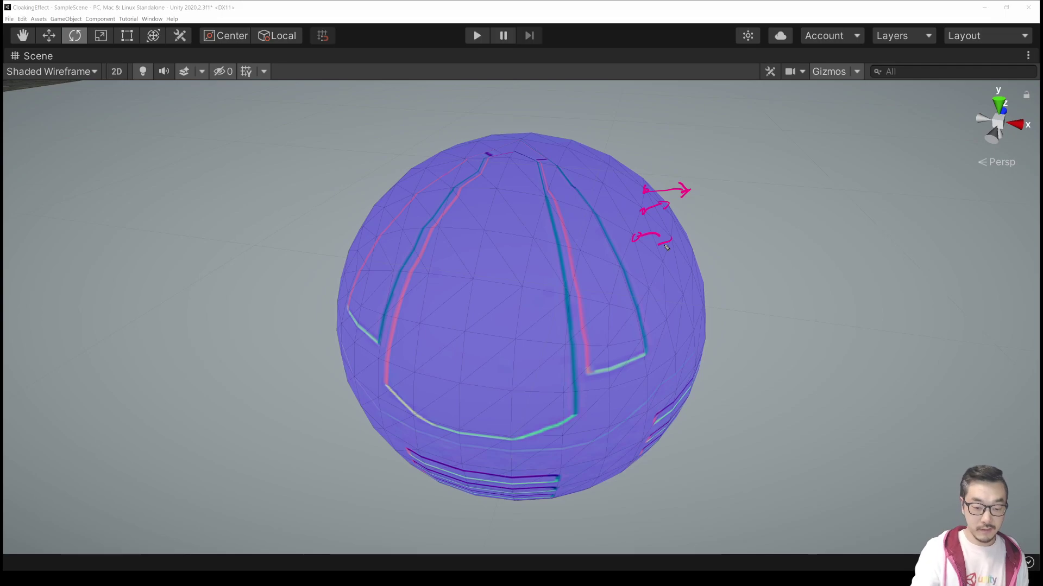
mouse_move(422, 177)
left_mouse_down()
mouse_move(394, 188)
mouse_move(411, 142)
mouse_move(420, 146)
mouse_move(372, 154)
mouse_move(393, 156)
left_mouse_up()
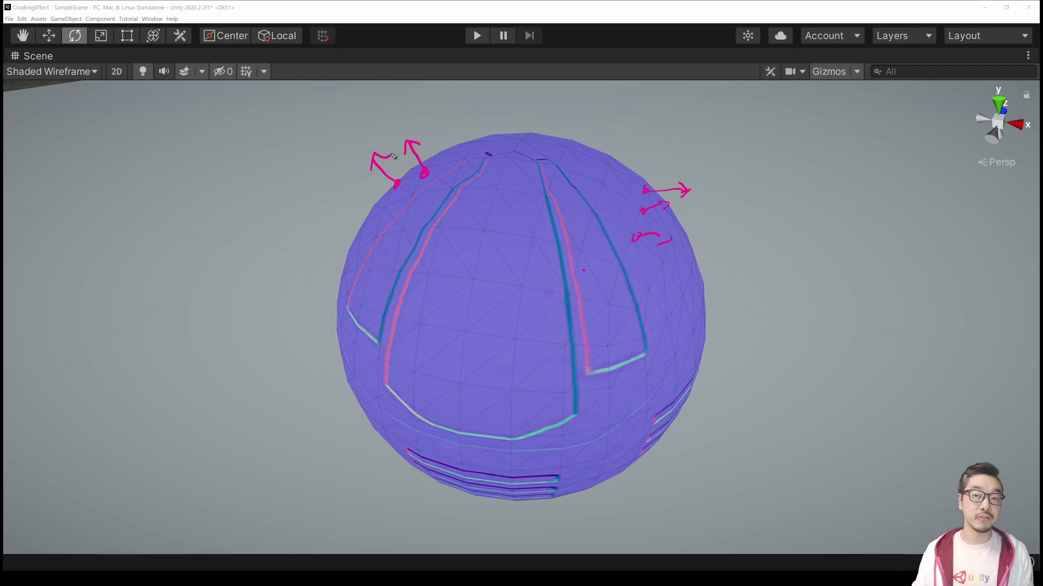
Restore the maximized Scene view to the normal layout and set its draw mode back to Shaded
left_click(1028, 56)
left_click(978, 67)
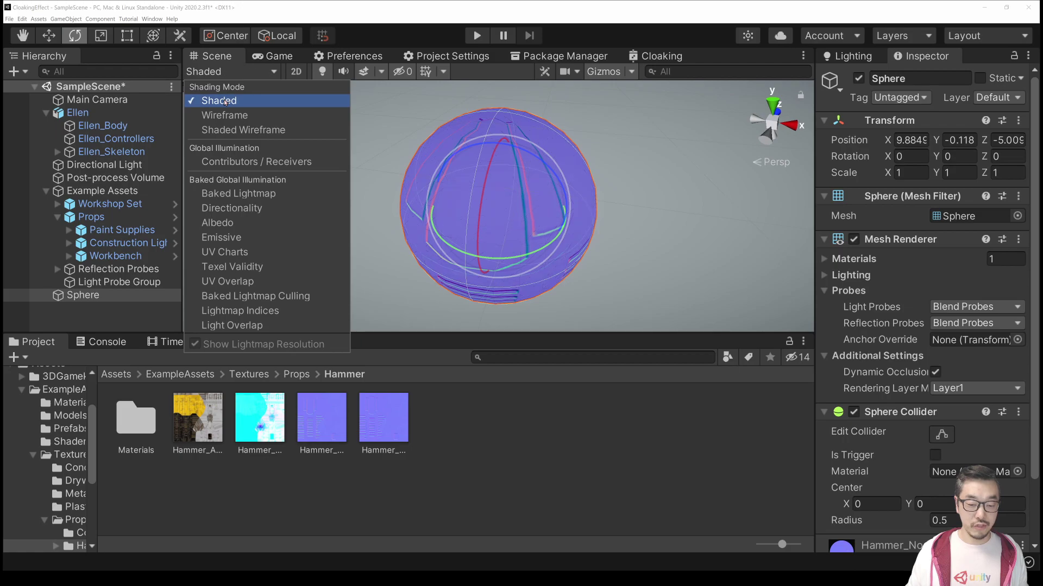
left_click(675, 250)
Switch the sphere's material to a Universal Render Pipeline shader and assign the Hammer_Normal texture as its Normal Map
left_click(519, 177)
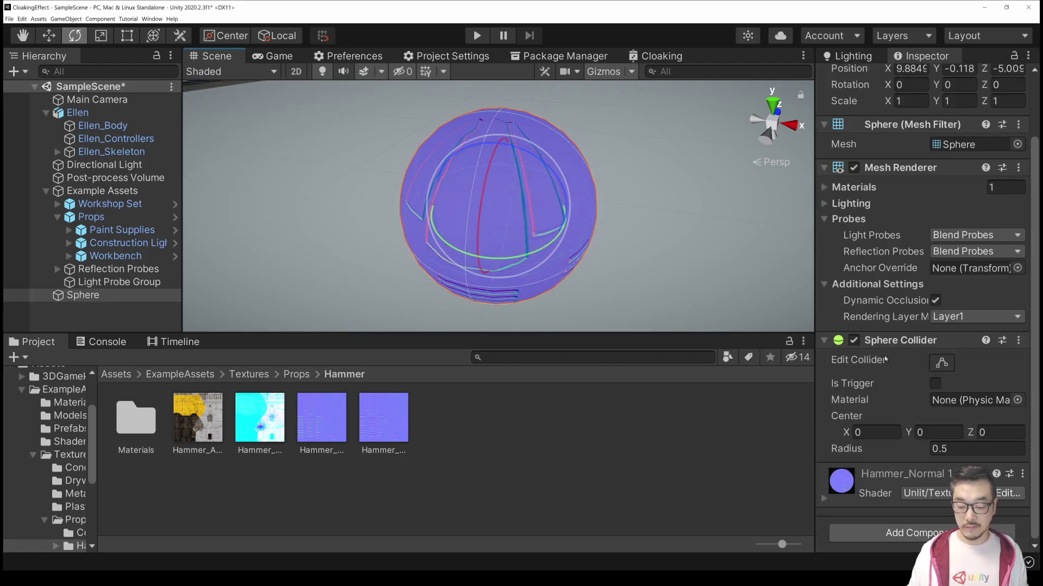
left_click(923, 494)
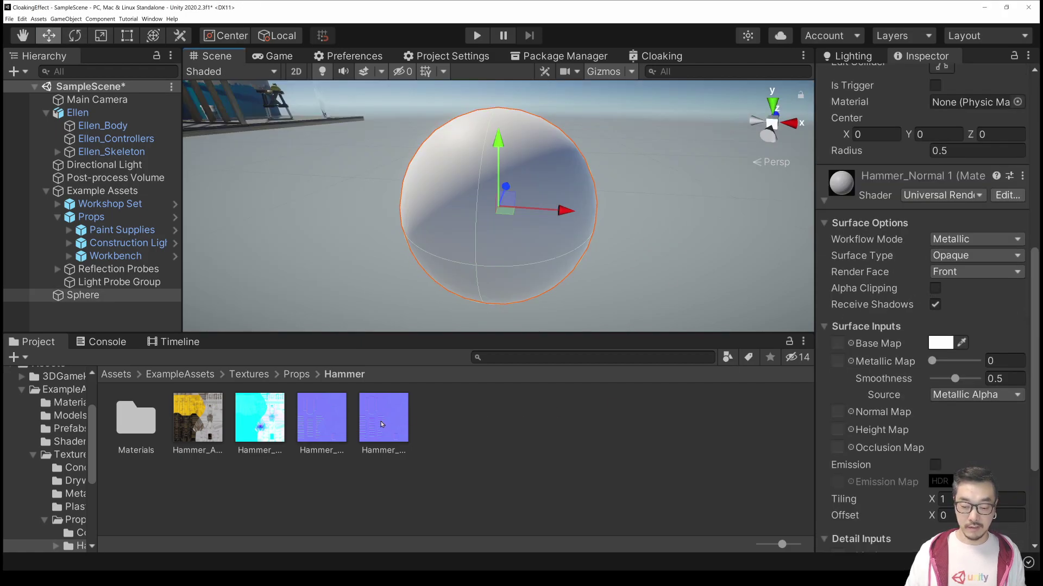
left_click_drag(382, 424, 837, 413)
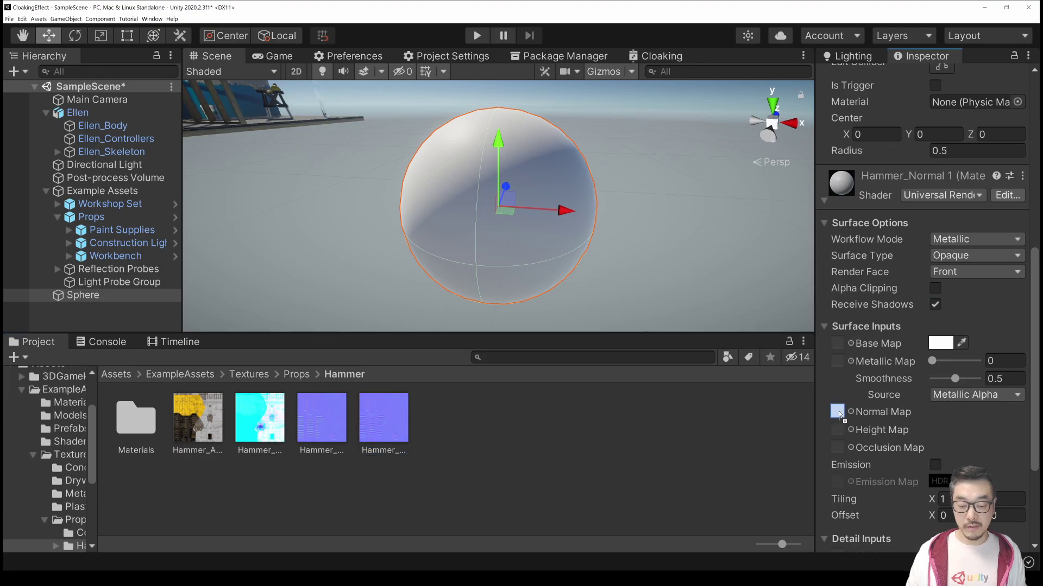
Deselect the sphere, add a Plane at its centre and scale it uniformly down to about 0.064
left_click_drag(628, 232, 592, 272, "alt")
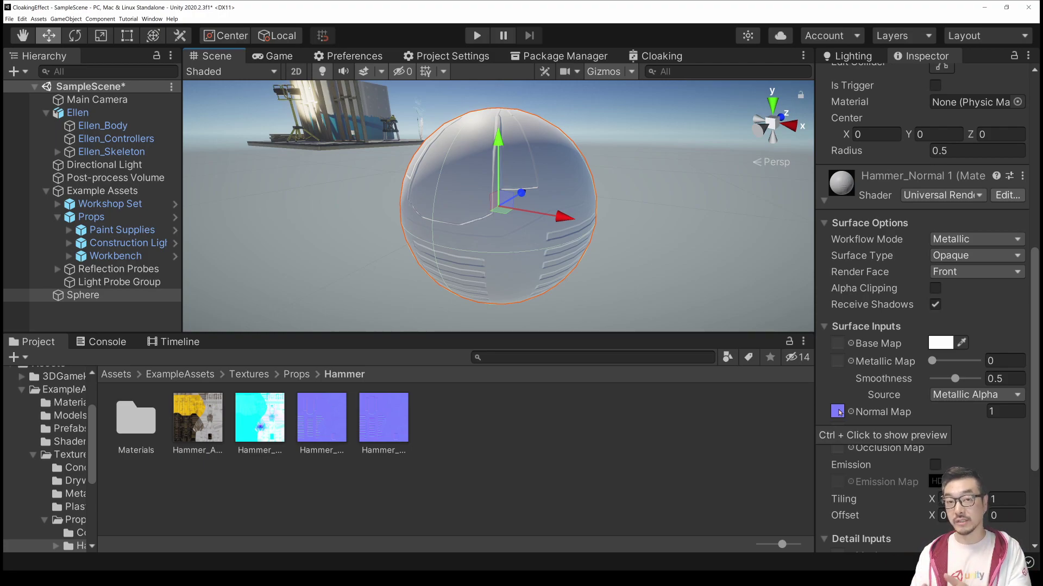
left_click_drag(657, 186, 667, 307, "alt")
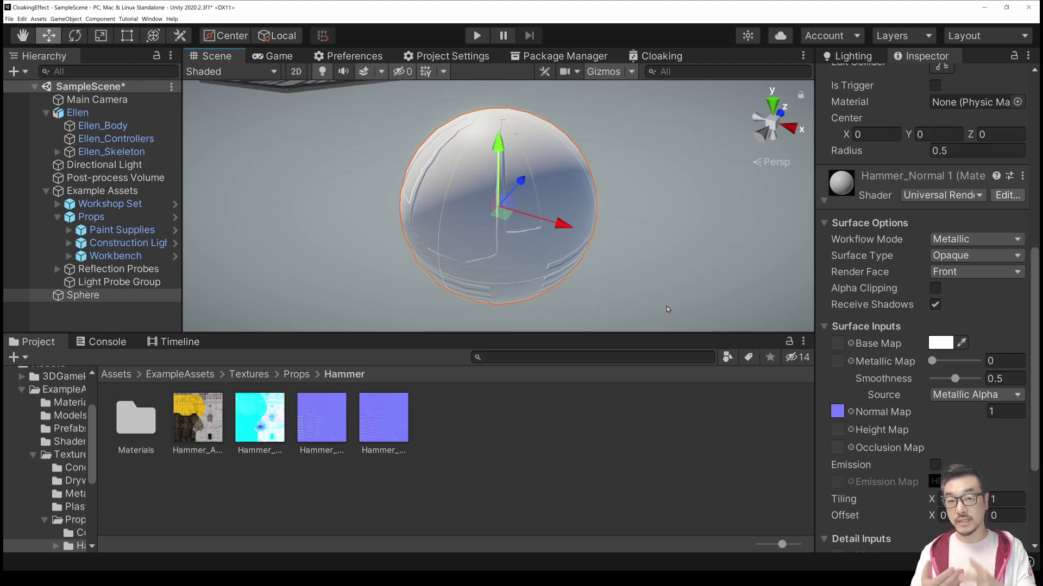
left_click(666, 306)
left_click(13, 71)
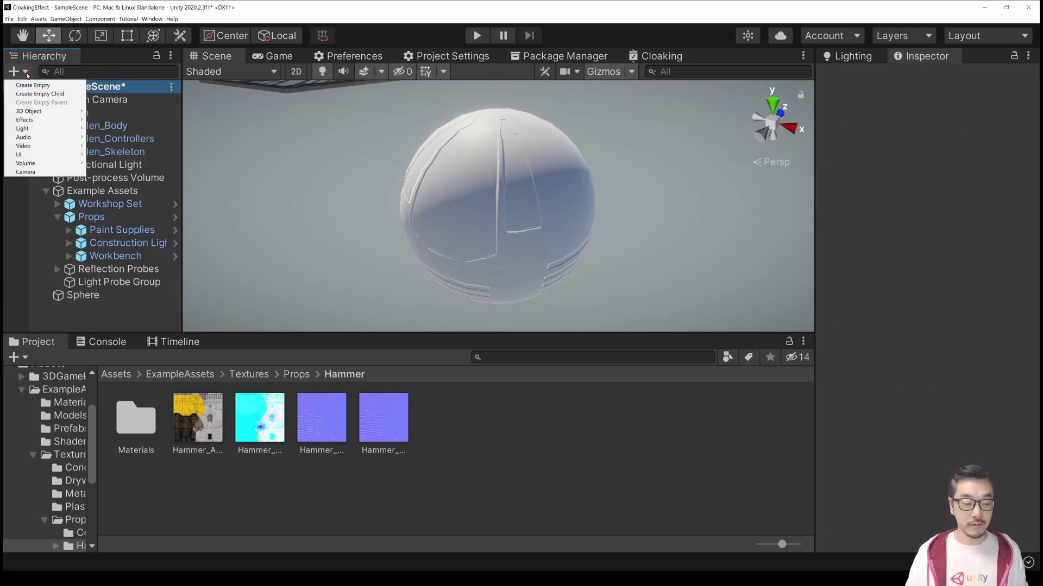
mouse_move(30, 111)
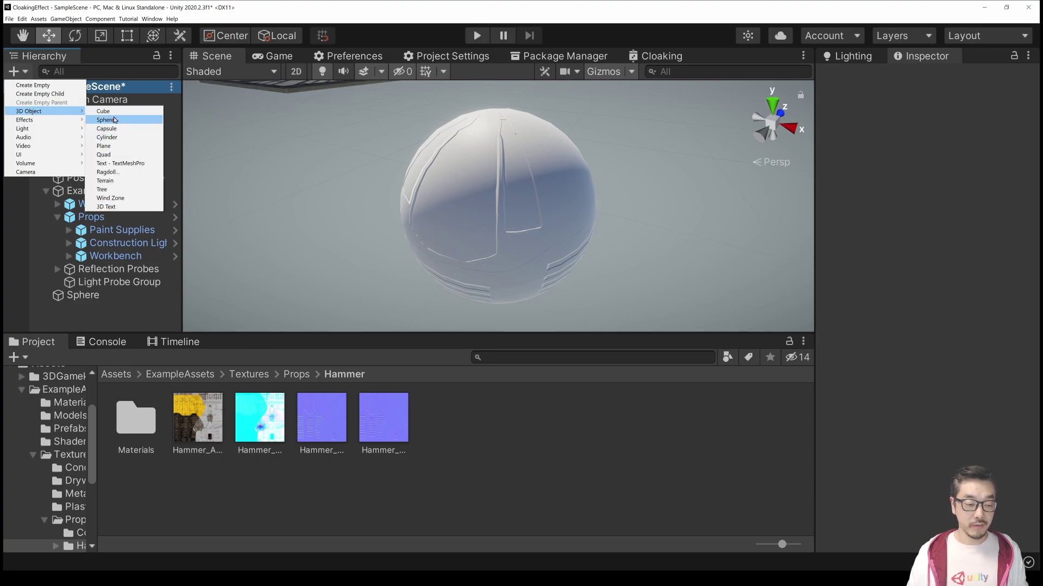
left_click(104, 145)
key("r")
left_click_drag(500, 205, 427, 238)
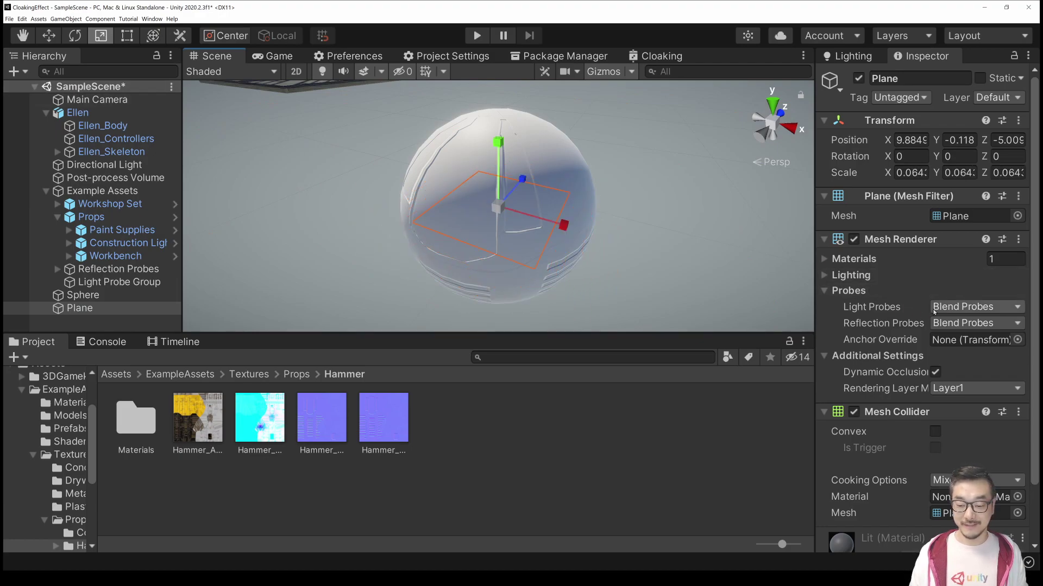
Set the plane's Cast Shadows to Off and raise the plane above the sphere
left_click(851, 275)
left_click(961, 292)
left_click(961, 305)
scroll(877, 333, "down", 3)
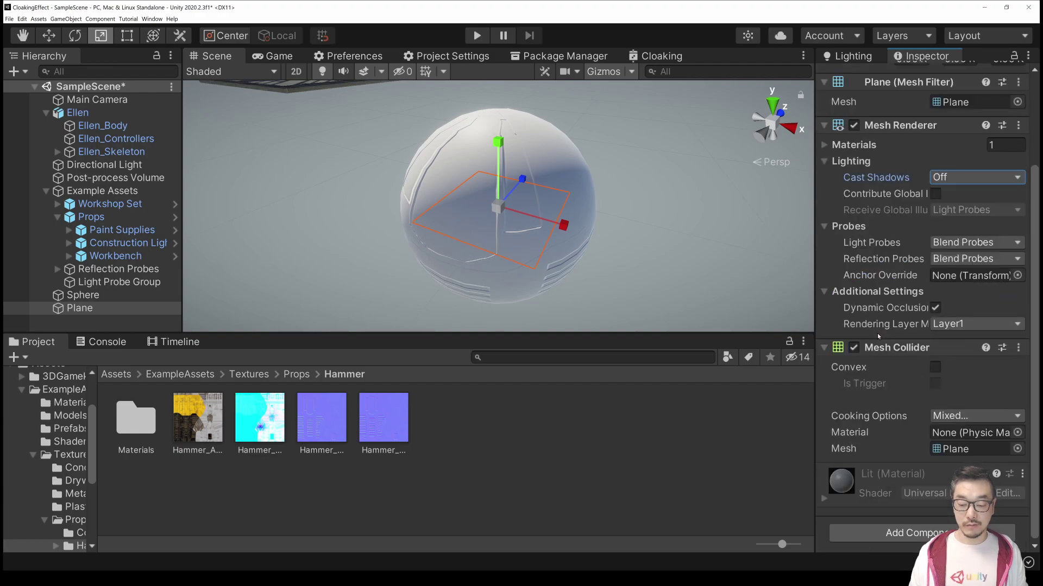
key("w")
left_click_drag(498, 145, 498, 79)
left_click_drag(483, 109, 450, 173, "alt")
Apply the Hammer normal map texture to the plane and switch its material to the Unlit/Texture shader
left_click_drag(330, 433, 495, 174)
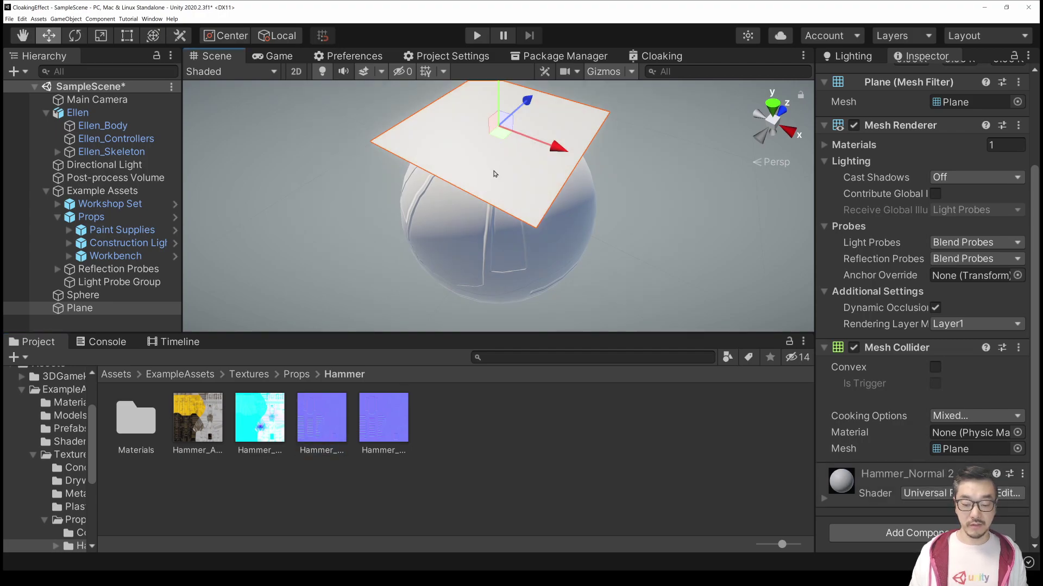
left_click(926, 494)
left_click(894, 531)
left_click(868, 396)
mouse_move(649, 145)
left_mouse_down("alt")
mouse_move(641, 169)
mouse_move(660, 79)
mouse_move(655, 143)
left_mouse_up("alt")
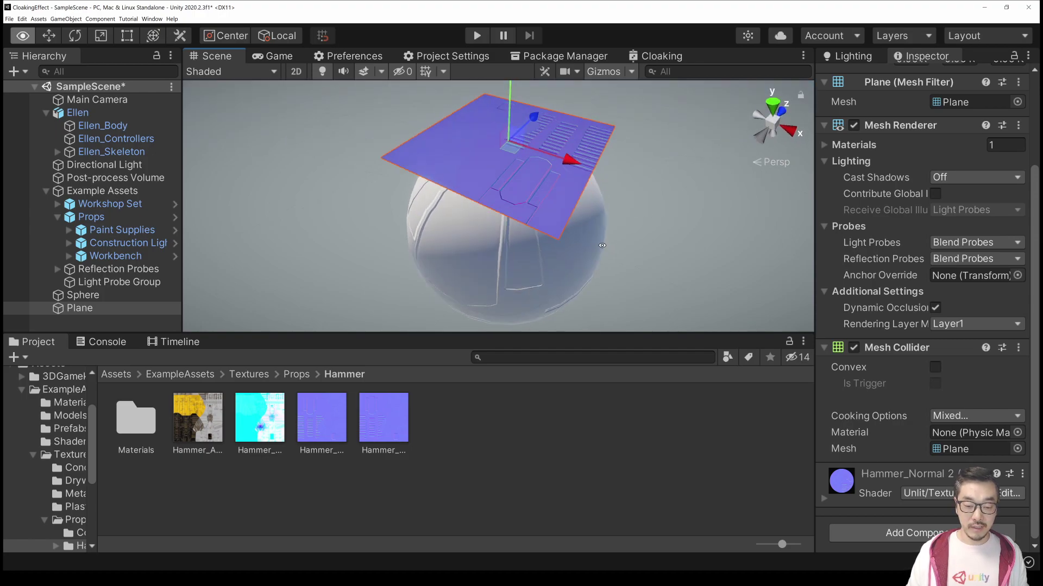
scroll(514, 160, "down", 3)
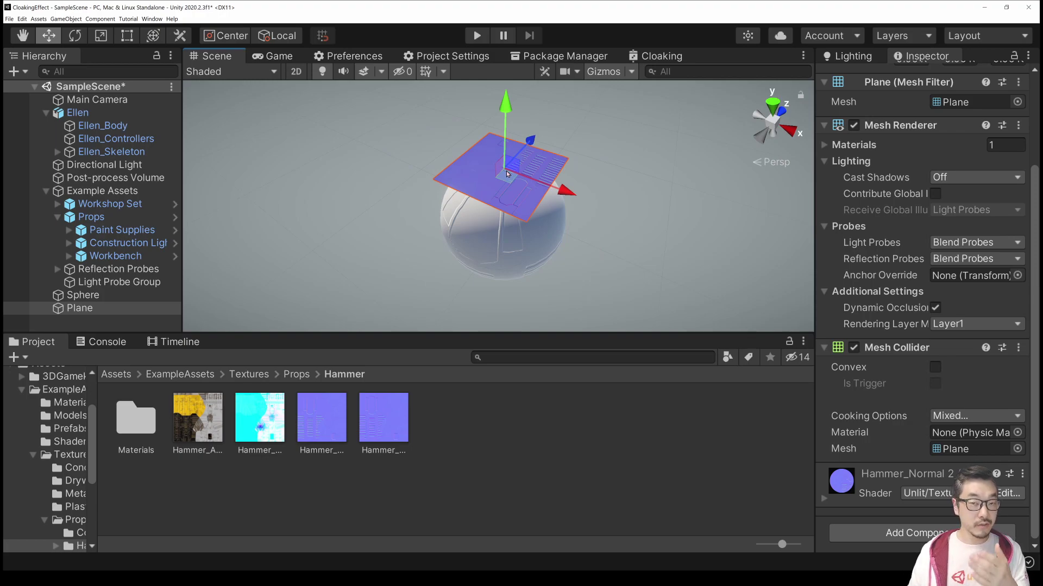
Maximize the Scene view and mark the plane's green axis and origin with drawn annotations, clearing them at the end
key("shift+space")
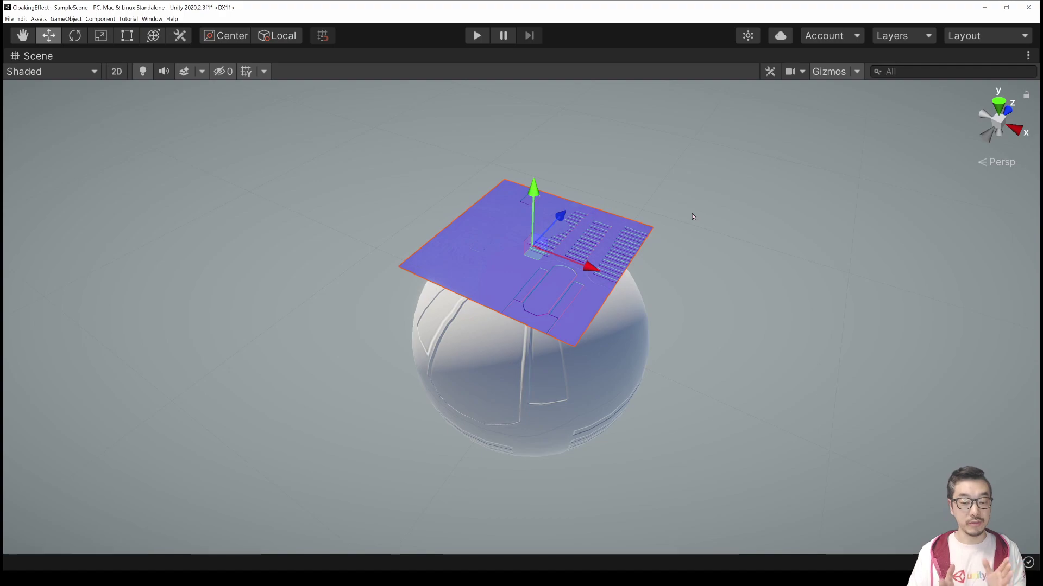
mouse_move(524, 167)
left_mouse_down()
mouse_move(529, 277)
mouse_move(536, 164)
mouse_move(508, 182)
left_mouse_up()
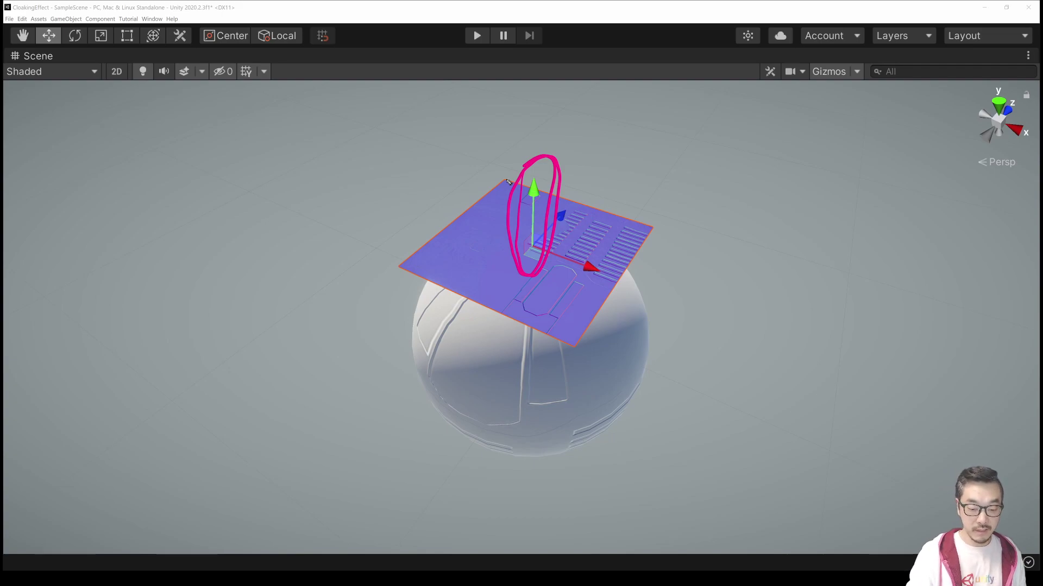
left_click_drag(531, 242, 536, 249)
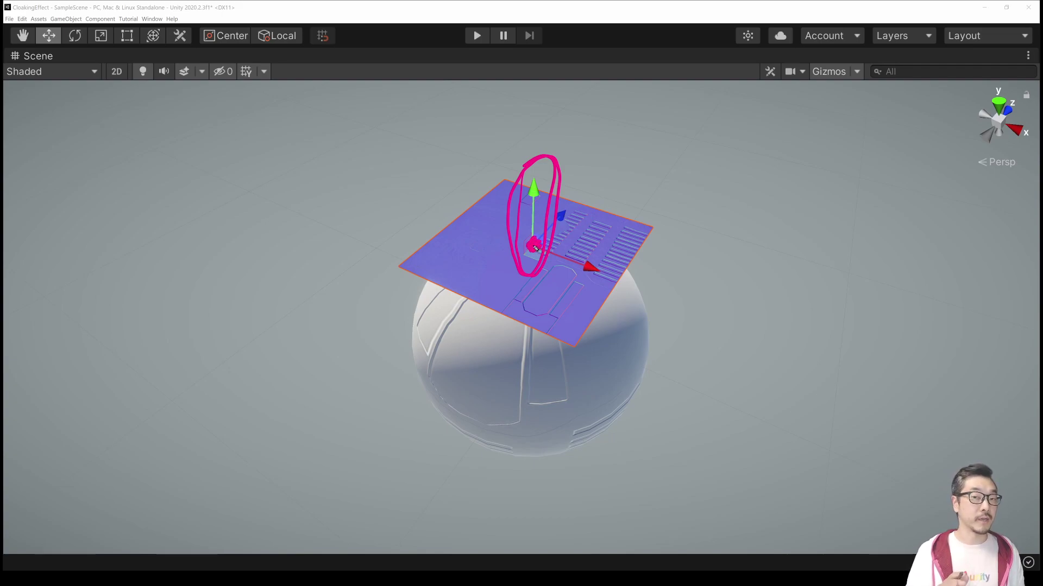
key("Escape")
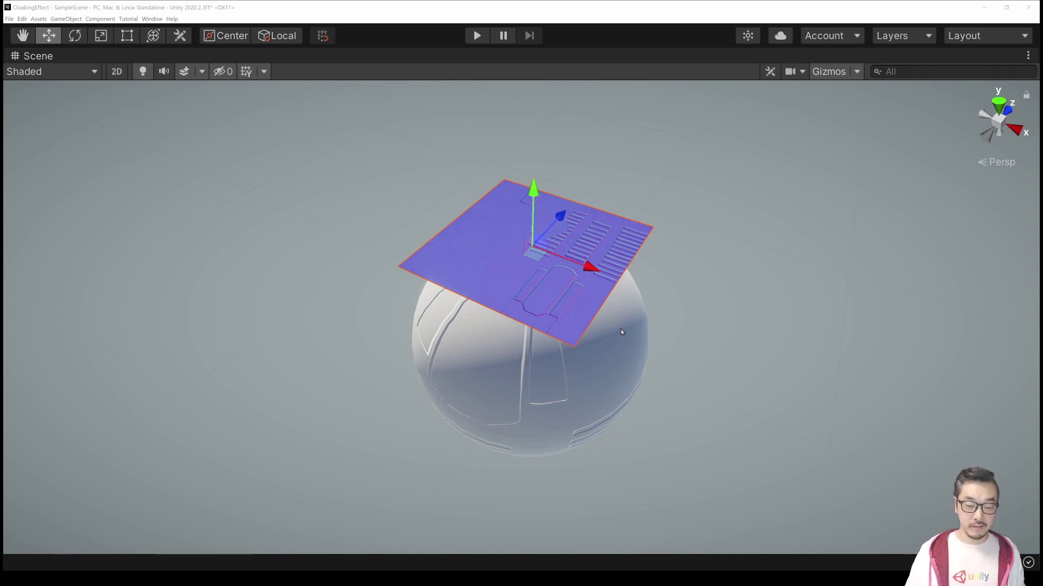
Rotate the plane about its vertical axis so its blue axis points toward the viewer
mouse_move(704, 386)
left_mouse_down("alt")
mouse_move(546, 303)
mouse_move(540, 268)
left_mouse_up("alt")
key("e")
left_click_drag(398, 270, 530, 309)
left_click_drag(540, 405, 553, 352, "alt")
key("w")
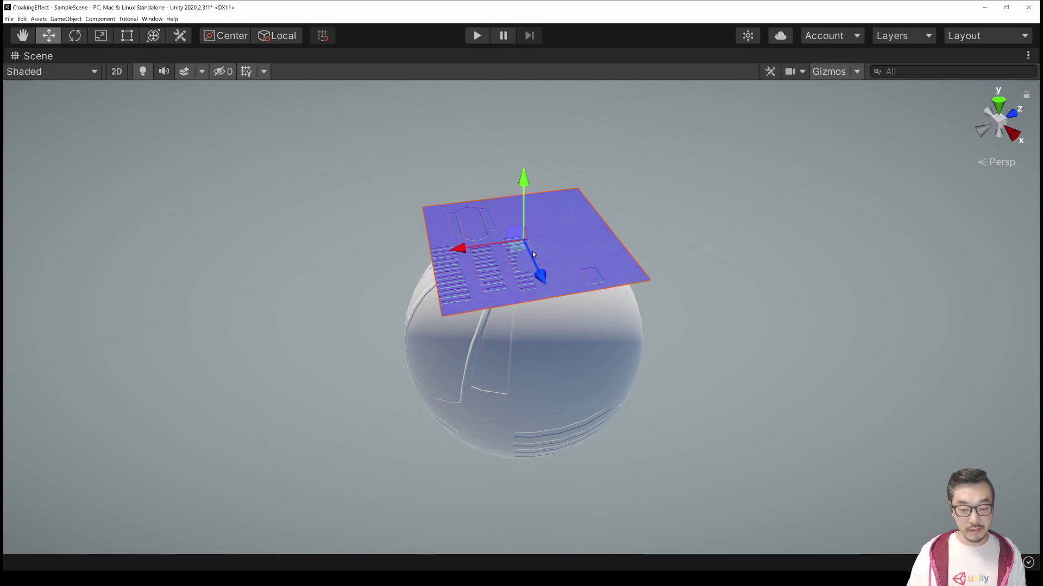
Rotate the plane back and forth about its green axis above the sphere, leaving it slightly angled to the view
scroll(532, 251, "up", 4)
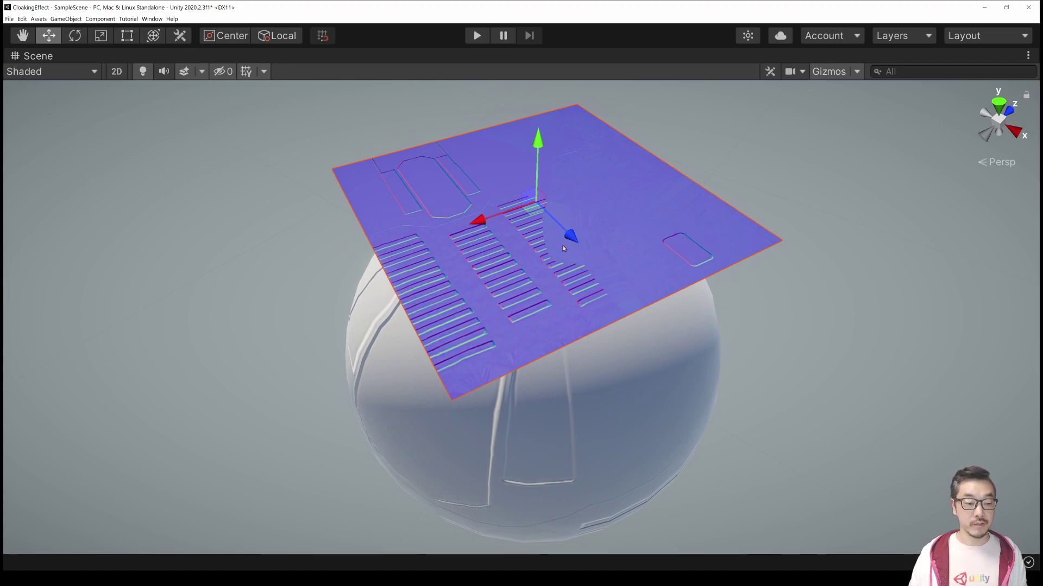
left_click(75, 36)
left_click_drag(543, 246, 2, 4)
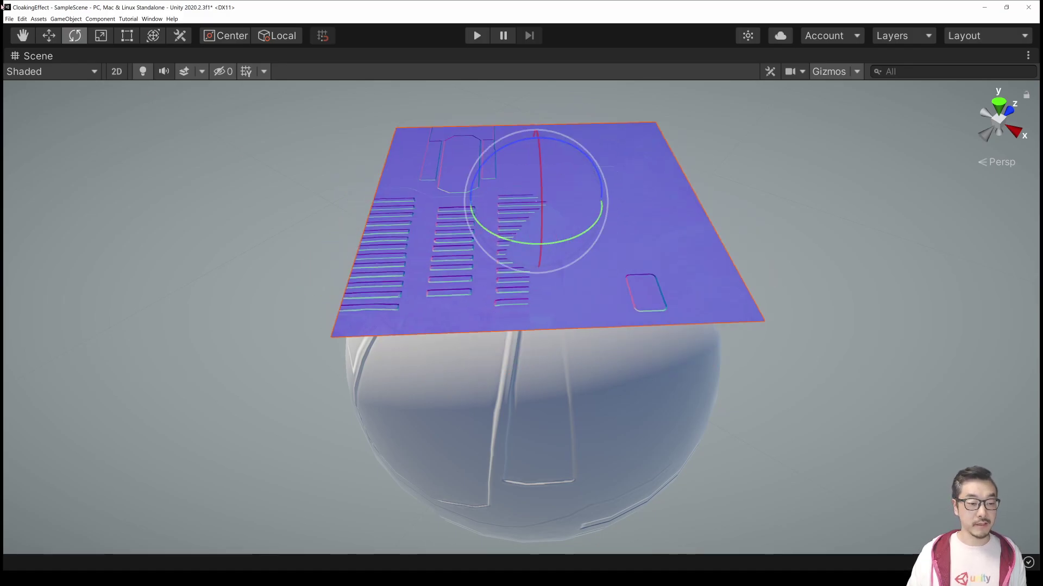
left_click(48, 35)
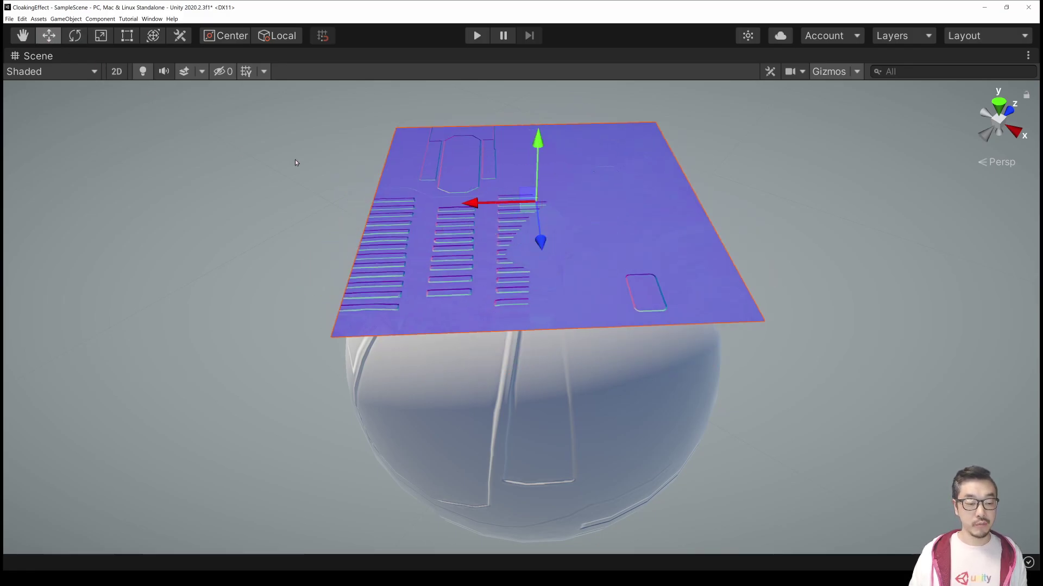
key("e")
left_click_drag(522, 241, 692, 230)
left_click(48, 35)
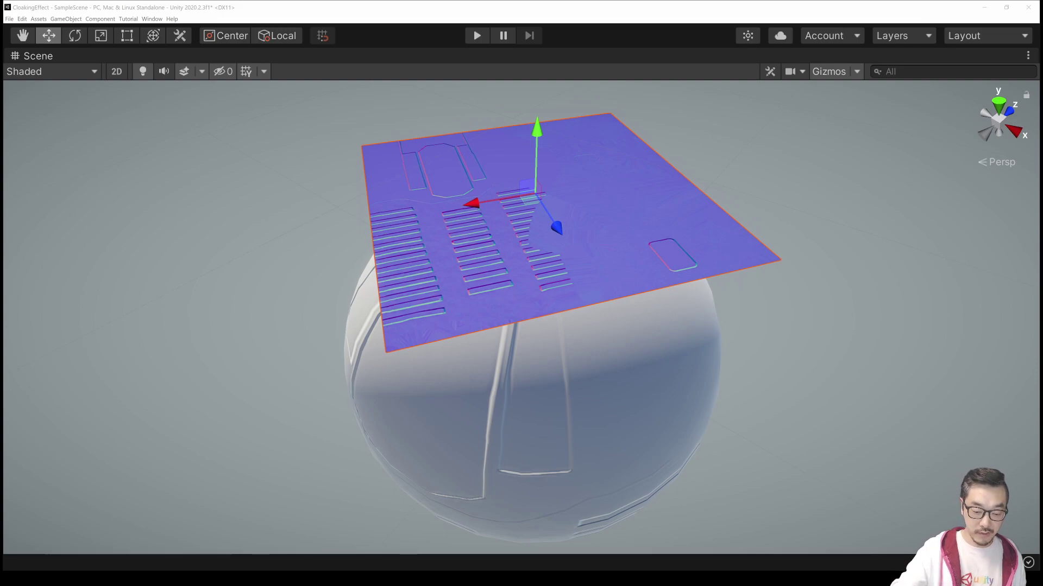
Mark a point on the front of the sphere with a dot and move the plane's origin onto it
left_click_drag(576, 382, 575, 388)
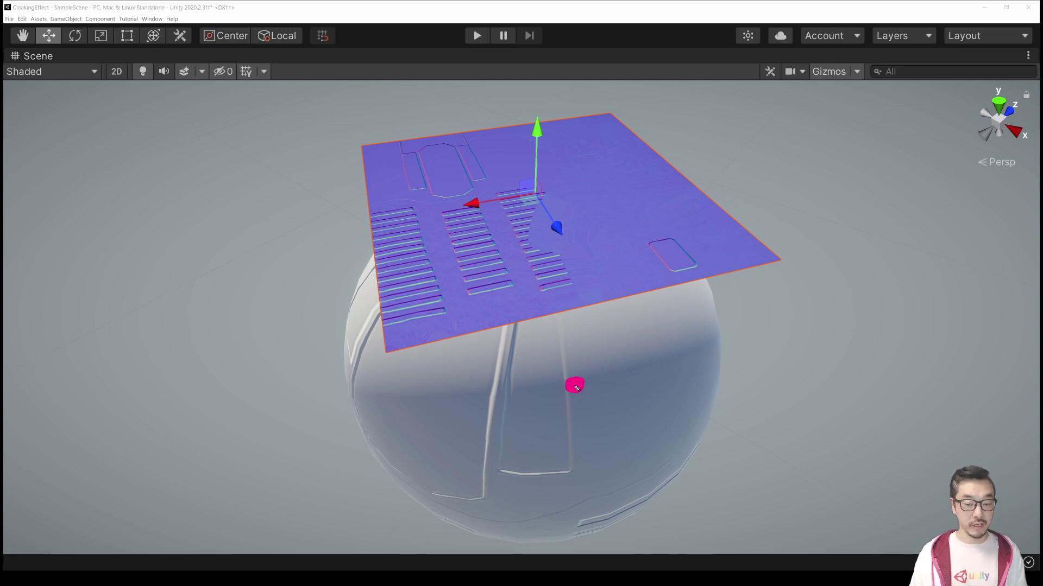
left_click_drag(530, 200, 557, 245)
left_click_drag(587, 303, 604, 432)
left_click_drag(532, 401, 514, 403)
left_click_drag(598, 439, 606, 380)
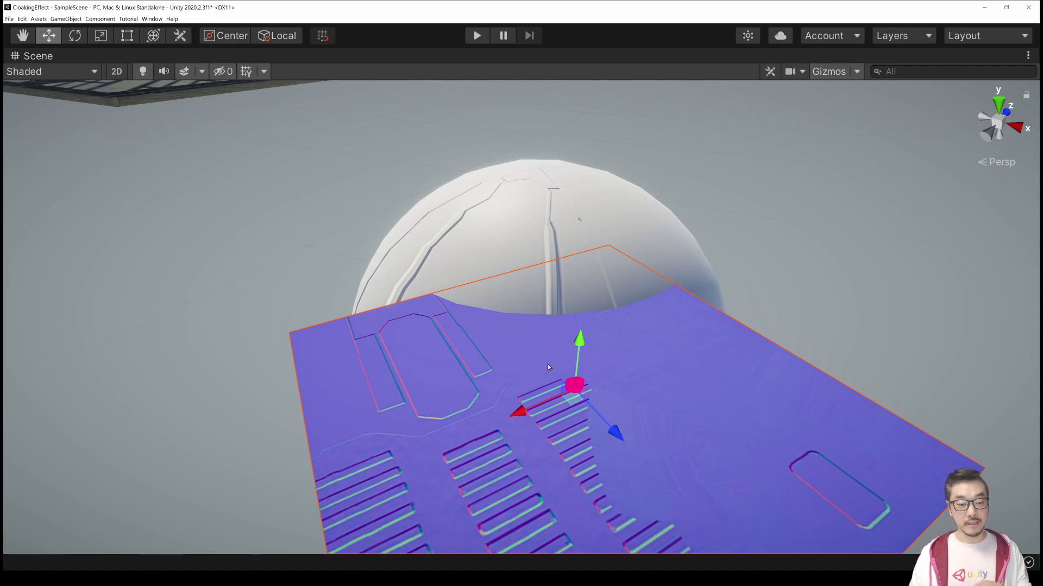
Tilt the plane about its red axis so it lies against the sphere's surface at the marked point
left_click(75, 35)
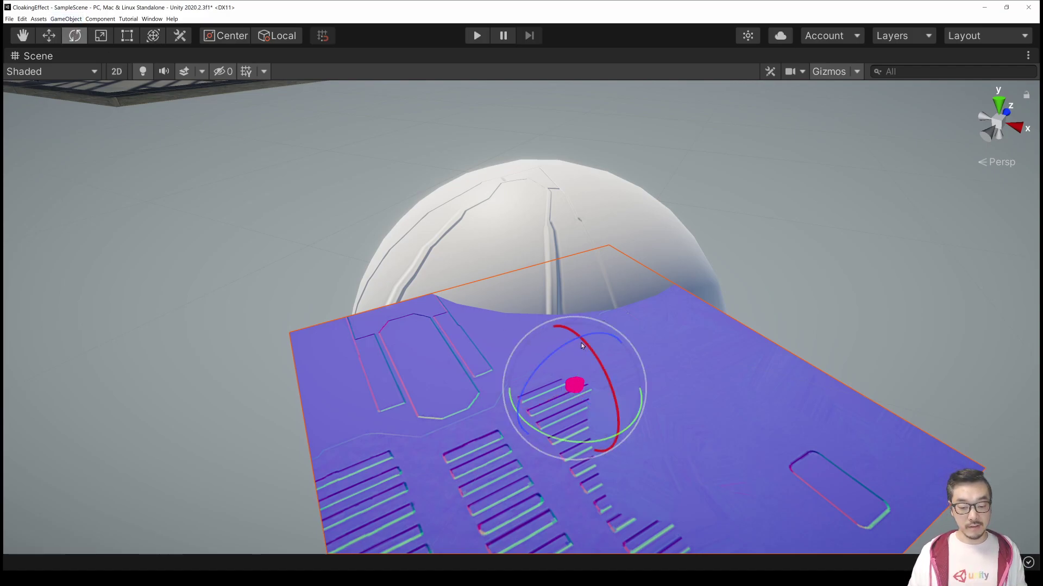
left_click_drag(584, 347, 612, 403)
left_click(48, 36)
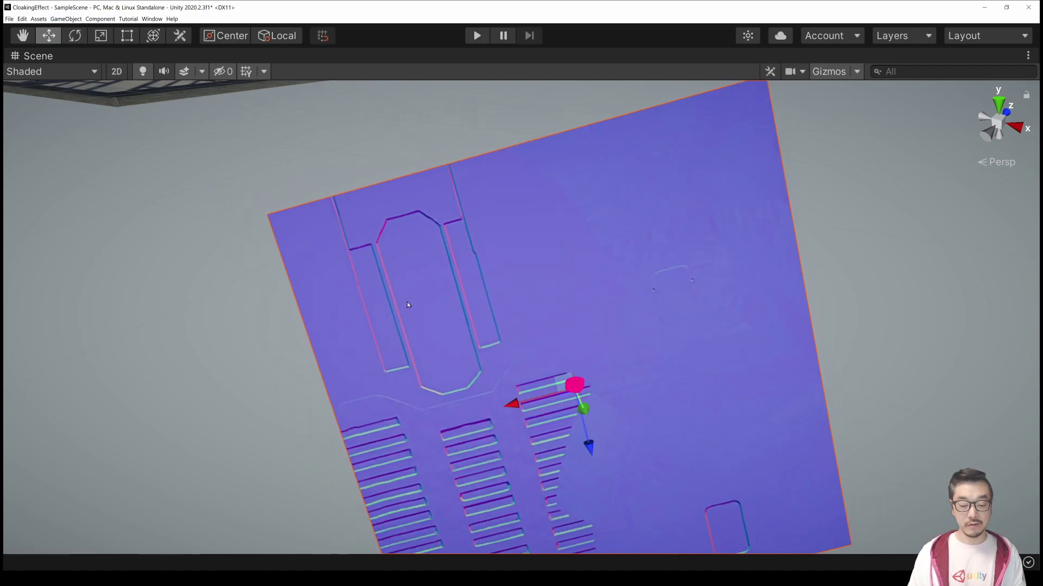
left_click_drag(407, 304, 672, 275, "alt")
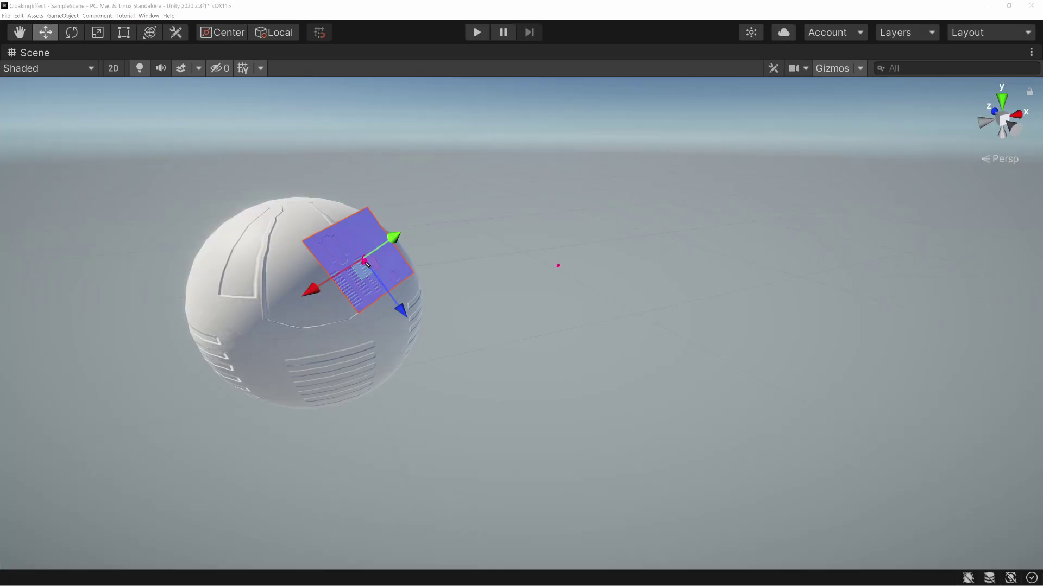
Mark the plane's origin, then circle and label its green axis "Normal" and its blue axis "Tangent"
left_click_drag(369, 265, 375, 267)
mouse_move(420, 230)
left_mouse_down()
mouse_move(423, 202)
mouse_move(483, 216)
mouse_move(400, 326)
mouse_move(391, 271)
mouse_move(389, 309)
mouse_move(452, 304)
mouse_move(449, 337)
left_mouse_up()
left_click(607, 289)
mouse_move(470, 321)
left_mouse_down()
mouse_move(505, 326)
mouse_move(530, 305)
mouse_move(560, 305)
left_mouse_up()
left_click_drag(545, 296, 571, 299)
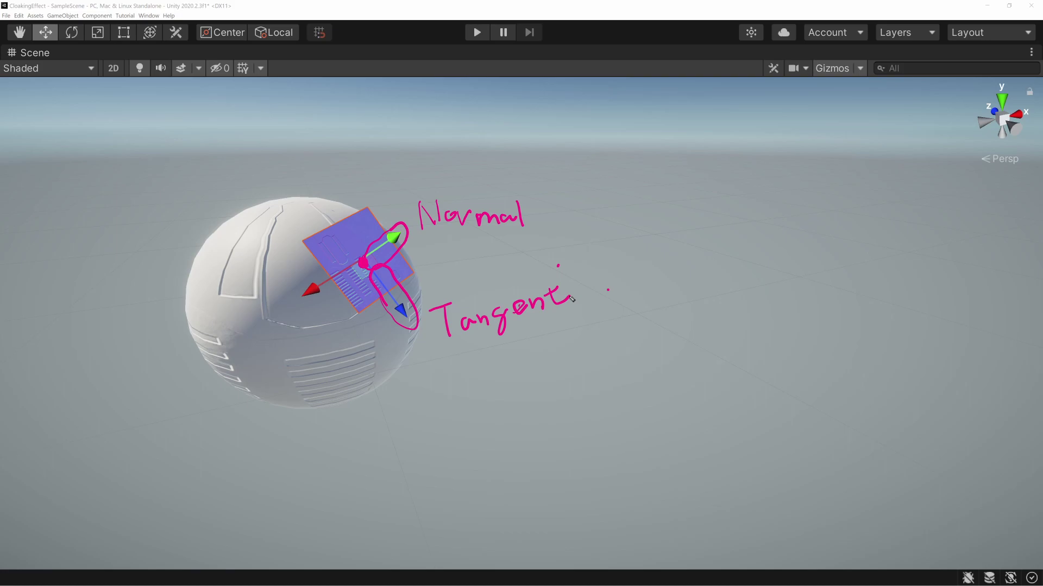
Circle the plane's red axis and label it "Bitangent" and "Binormal"
mouse_move(360, 255)
left_mouse_down()
mouse_move(333, 269)
mouse_move(305, 312)
mouse_move(344, 261)
left_mouse_up()
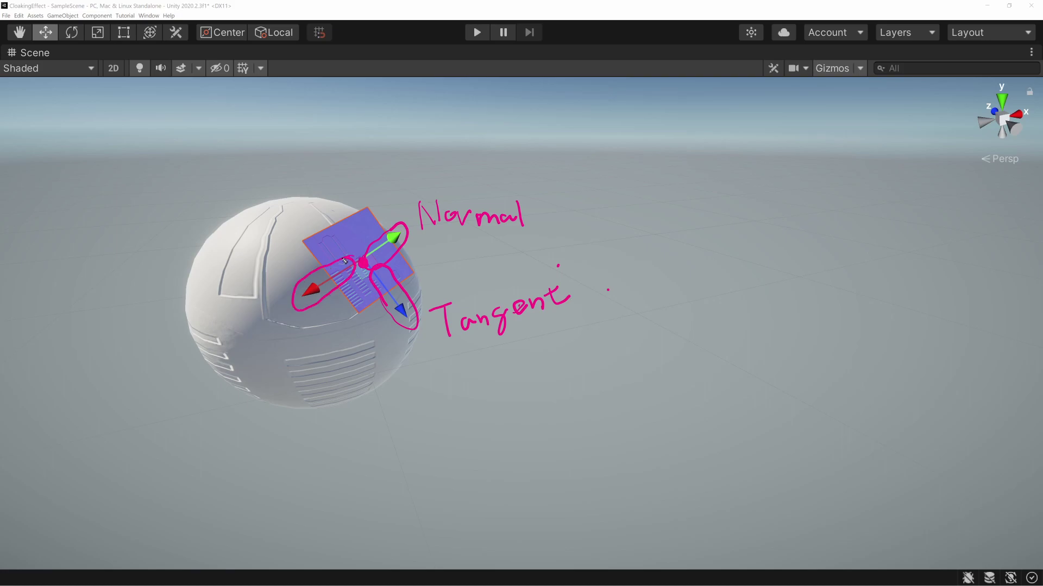
left_click_drag(274, 342, 270, 384)
left_click_drag(273, 341, 270, 385)
mouse_move(302, 352)
left_mouse_down()
mouse_move(302, 380)
mouse_move(444, 369)
left_mouse_up()
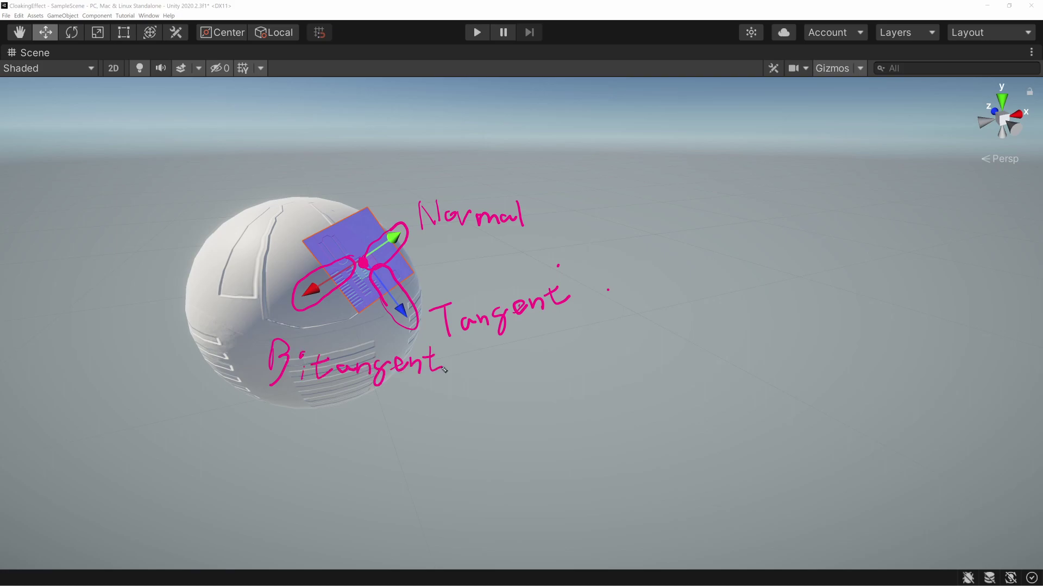
mouse_move(278, 404)
left_mouse_down()
mouse_move(312, 429)
mouse_move(415, 442)
left_mouse_up()
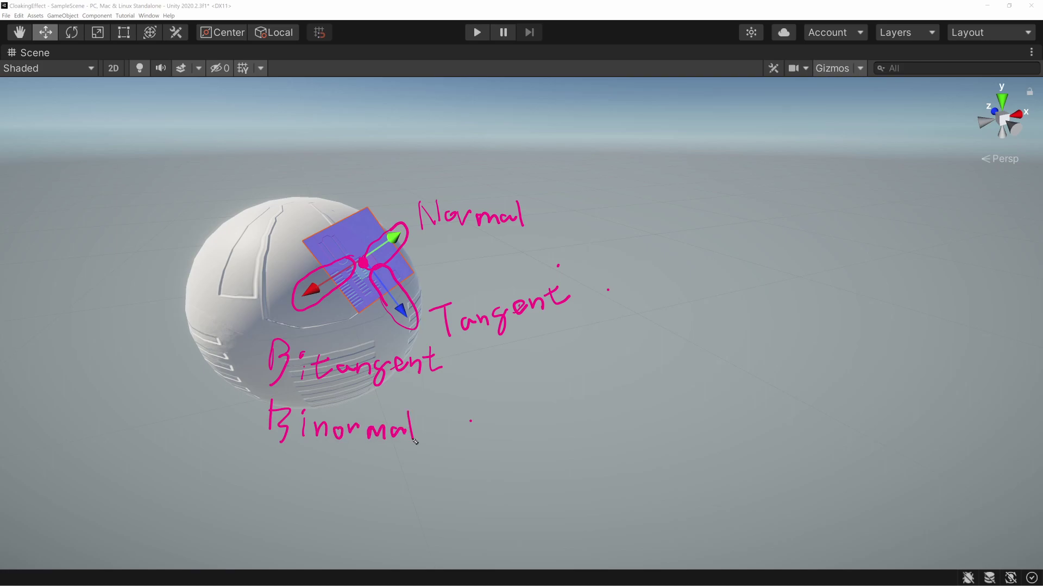
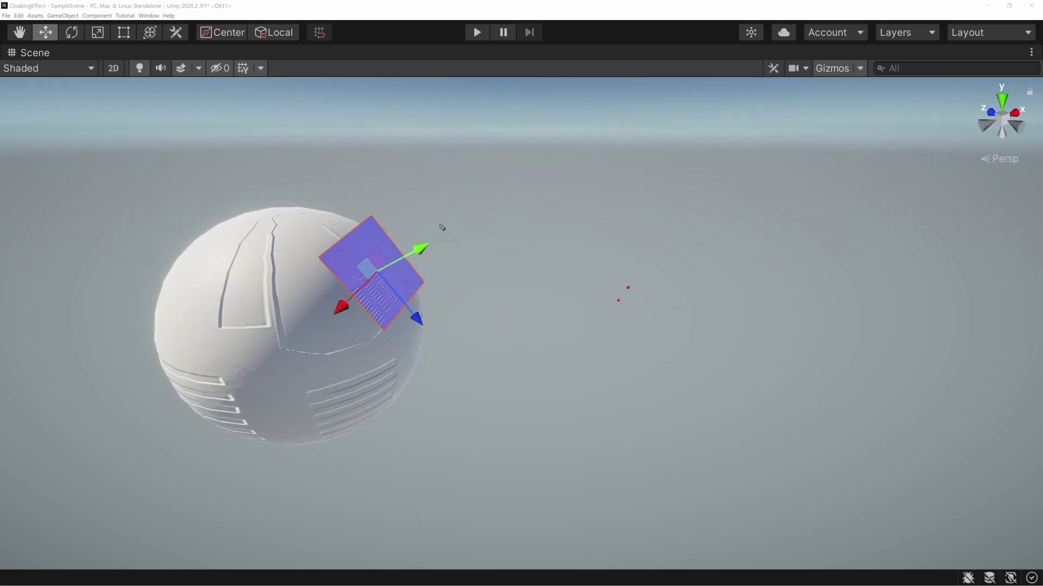
Label the plane's green, blue and red axes with the letters N, T and B
mouse_move(441, 245)
left_mouse_down()
mouse_move(441, 217)
mouse_move(463, 245)
mouse_move(466, 215)
left_mouse_up()
left_click_drag(435, 318, 459, 314)
left_click_drag(450, 316, 454, 346)
left_click_drag(319, 321, 326, 359)
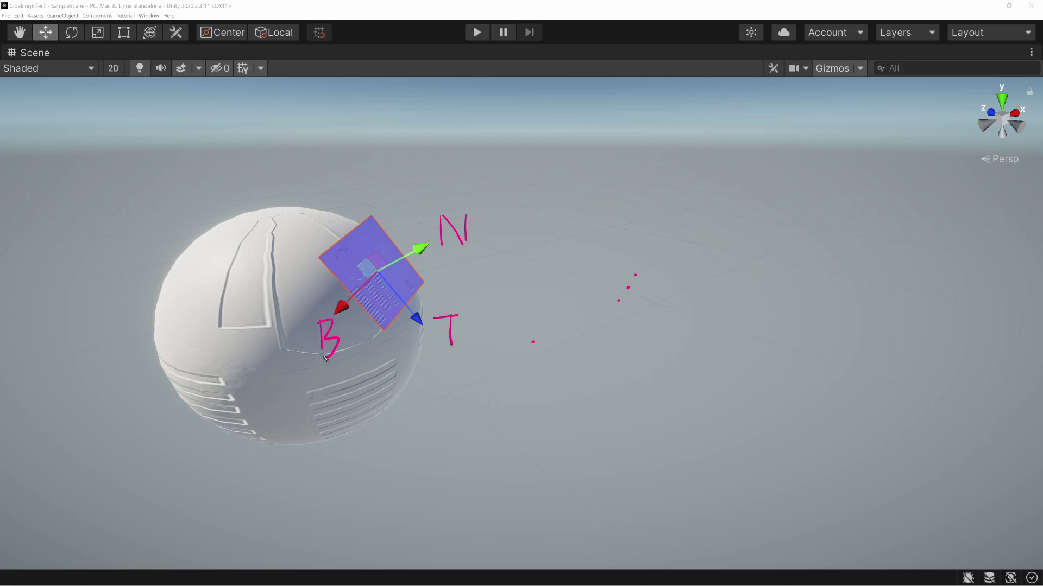
Write "M =" with an opening matrix bracket and the first row Tx, Ty, Tz beside the sphere
mouse_move(571, 366)
left_mouse_down()
mouse_move(574, 331)
mouse_move(591, 360)
mouse_move(608, 332)
mouse_move(610, 366)
left_mouse_up()
left_click_drag(623, 342, 639, 348)
mouse_move(689, 292)
left_mouse_down()
mouse_move(659, 300)
mouse_move(662, 419)
mouse_move(696, 427)
left_mouse_up()
left_click_drag(709, 295, 743, 293)
left_click_drag(727, 295, 730, 334)
left_click_drag(767, 293, 799, 291)
left_click_drag(788, 293, 789, 326)
left_click_drag(821, 290, 845, 289)
left_click_drag(839, 291, 839, 326)
left_click_drag(746, 327, 749, 333)
left_click_drag(796, 324, 855, 329)
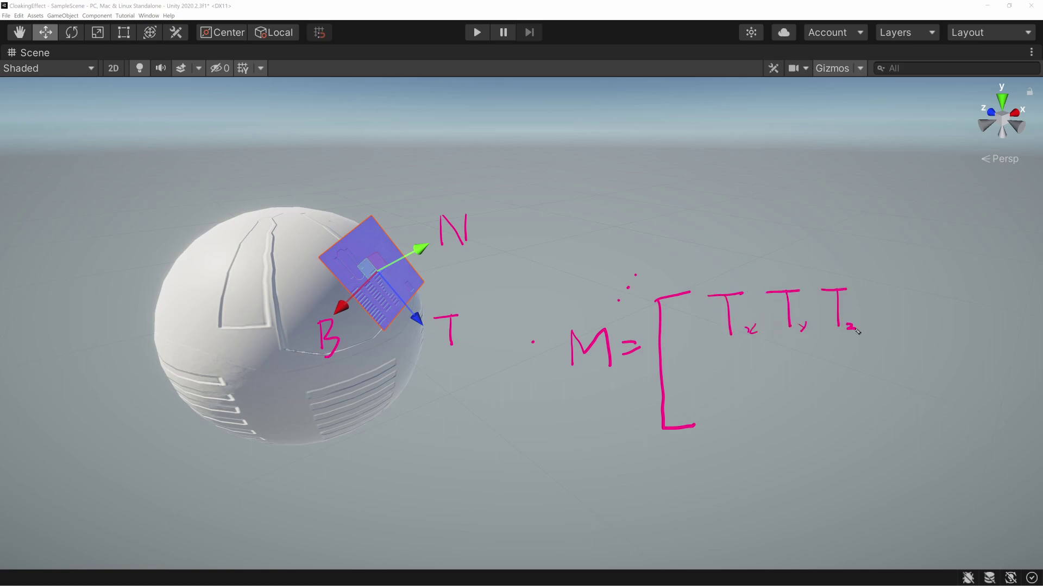
Write the matrix's second row as Bx, By, Bz
left_click_drag(723, 350, 728, 382)
left_click_drag(780, 344, 785, 381)
left_click_drag(831, 342, 831, 379)
left_click_drag(832, 342, 837, 378)
mouse_move(746, 377)
left_mouse_down()
mouse_move(751, 387)
mouse_move(808, 384)
left_mouse_up()
mouse_move(814, 374)
left_mouse_down()
mouse_move(807, 388)
mouse_move(869, 382)
left_mouse_up()
Write the matrix's third row as Nx, Ny, Nz and draw the closing bracket
mouse_move(724, 406)
left_mouse_down()
mouse_move(725, 443)
mouse_move(753, 441)
left_mouse_up()
left_click_drag(784, 403, 784, 437)
left_click_drag(784, 405, 807, 427)
left_click_drag(765, 433, 772, 442)
mouse_move(773, 433)
left_mouse_down()
mouse_move(765, 443)
mouse_move(816, 441)
left_mouse_up()
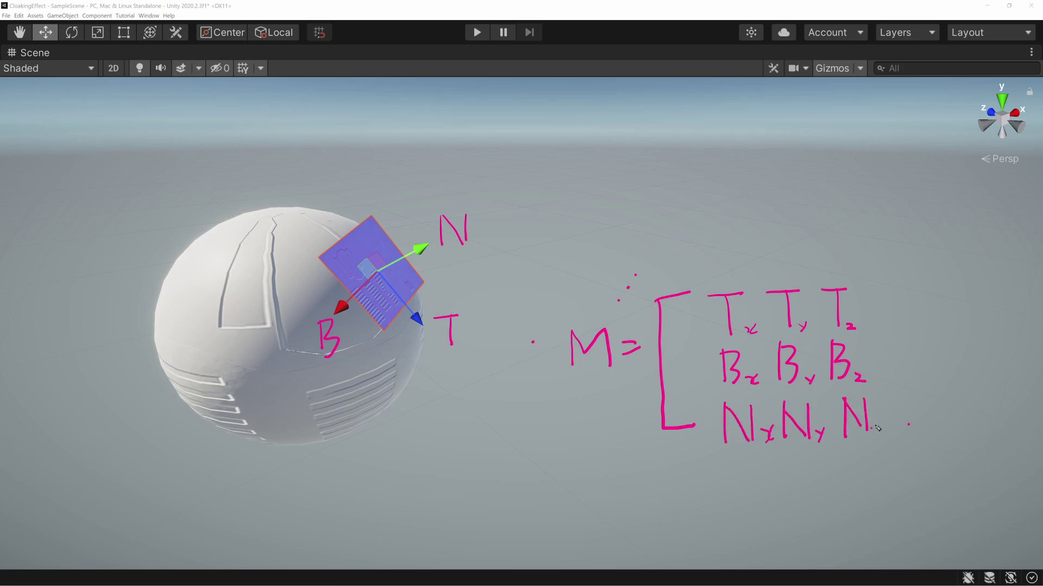
left_click_drag(876, 428, 883, 435)
mouse_move(871, 297)
left_mouse_down()
mouse_move(912, 430)
mouse_move(889, 439)
left_mouse_up()
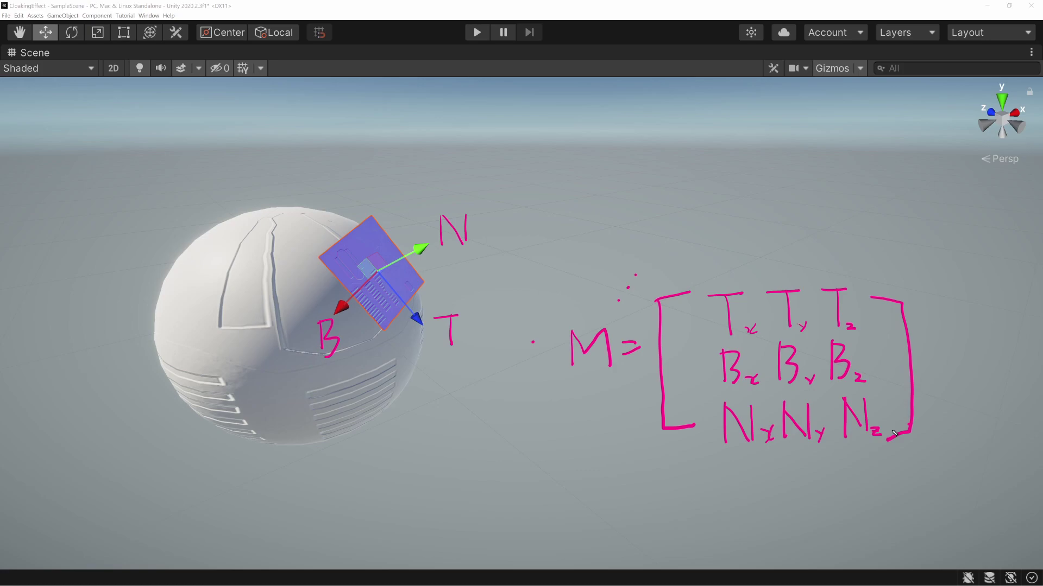
Write the vector-matrix product "V · M =" above the matrix
left_click(819, 199)
left_click(806, 206)
left_click(792, 215)
mouse_move(613, 131)
left_mouse_down()
mouse_move(625, 175)
mouse_move(654, 135)
left_mouse_up()
left_click(670, 157)
mouse_move(685, 133)
left_mouse_down()
mouse_move(688, 189)
mouse_move(726, 135)
mouse_move(726, 183)
left_mouse_up()
left_click_drag(750, 153, 765, 153)
left_click_drag(750, 166, 772, 168)
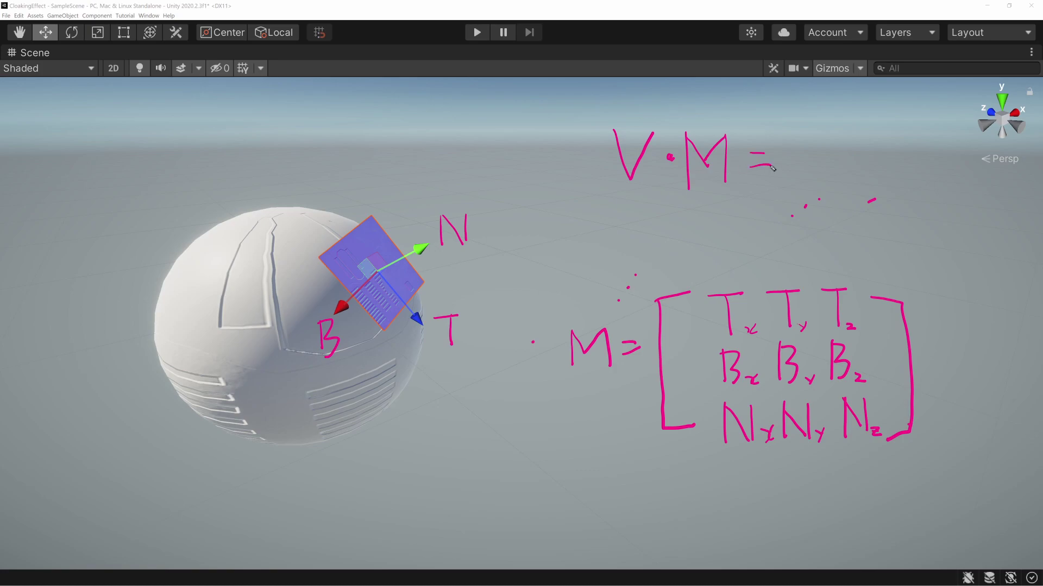
left_click_drag(578, 106, 582, 196)
mouse_move(577, 110)
left_mouse_down()
mouse_move(788, 110)
mouse_move(687, 212)
mouse_move(577, 200)
mouse_move(421, 119)
mouse_move(278, 217)
mouse_move(291, 228)
mouse_move(302, 207)
left_mouse_up()
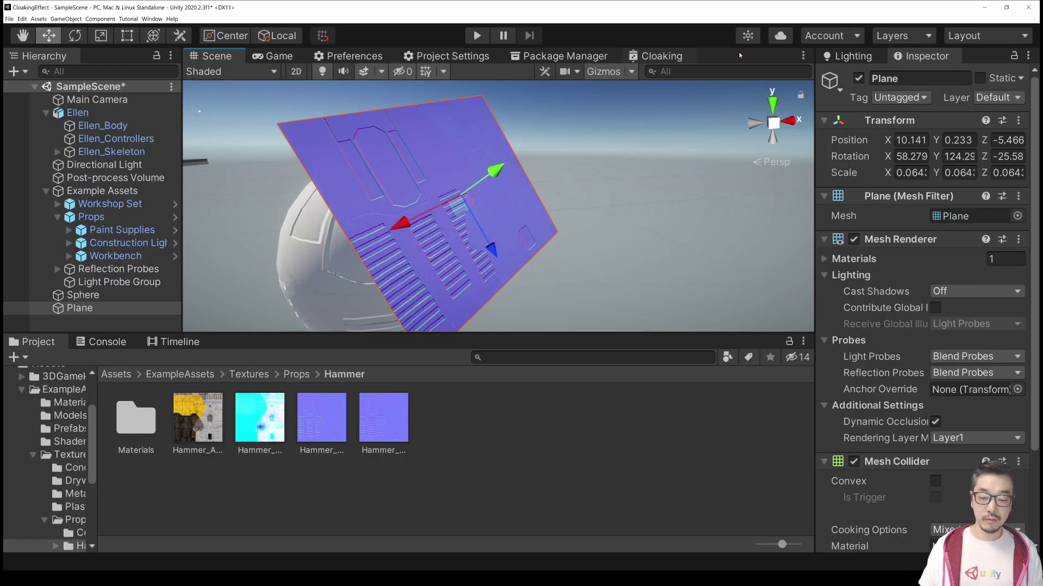
Bring up the Cloaking shader graph and maximize its window
left_click(661, 55)
left_click(803, 56)
left_click(820, 69)
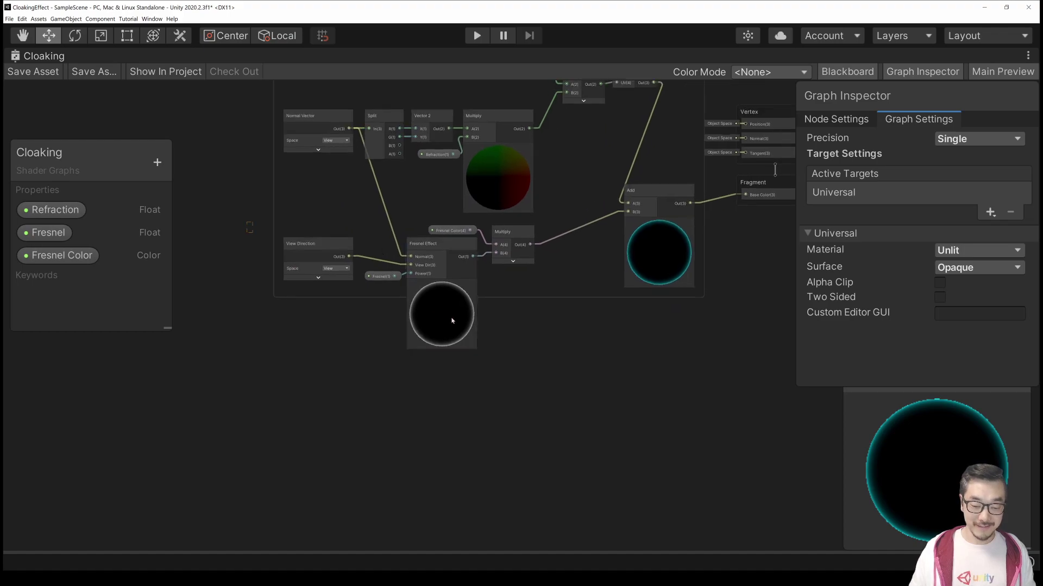
Move the View Direction, Fresnel Effect and Multiply nodes with their properties below the Refraction group and group them as "Fresnel"
left_click_drag(582, 350, 582, 349)
left_click_drag(514, 235, 525, 355)
right_click(517, 350)
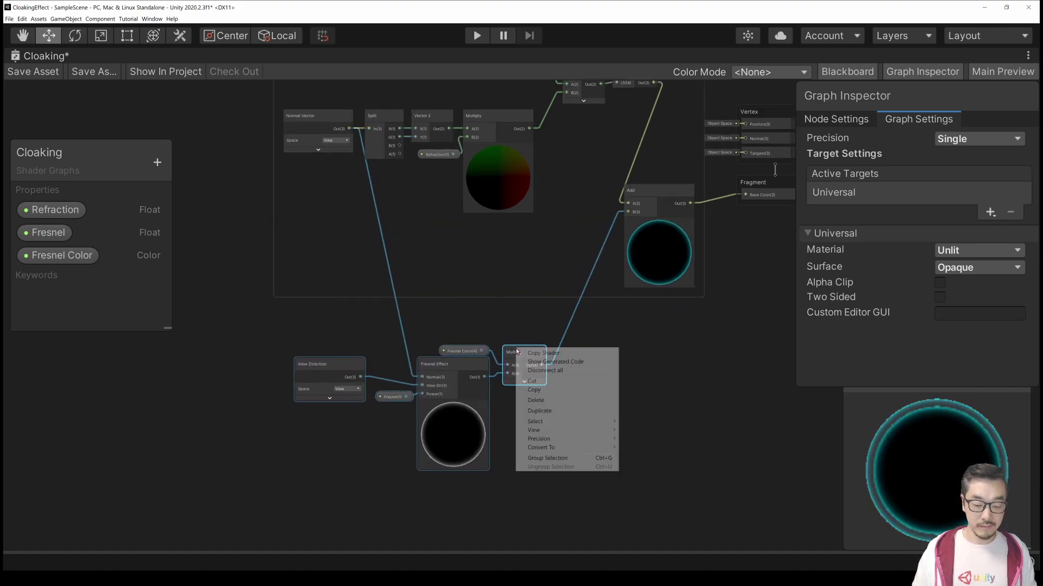
left_click(560, 458)
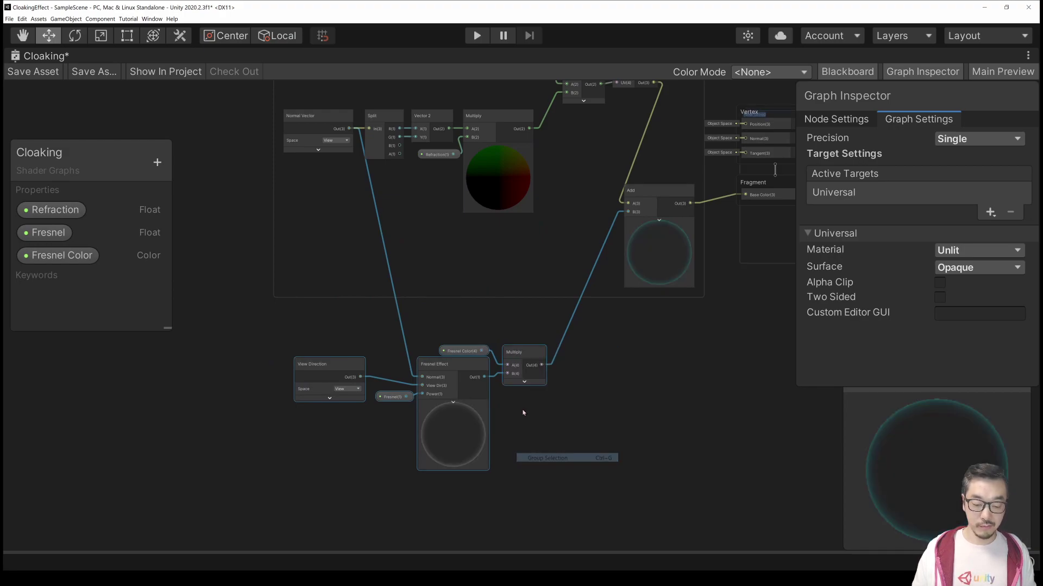
type("Fresnel")
key("Return")
Move the Vertex and Fragment blocks and the final Add node further right, with the Add node outside the Refraction group
scroll(551, 294, "down", 2)
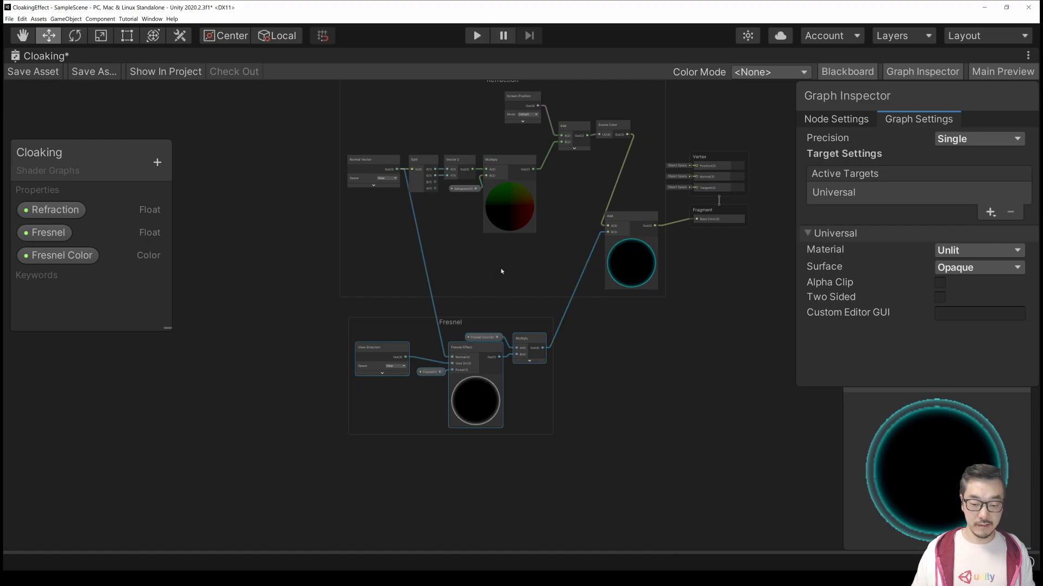
middle_click_drag(667, 223, 525, 294)
left_click_drag(554, 202, 602, 285)
left_click_drag(577, 233, 657, 247)
left_click_drag(490, 291, 544, 284)
Place the Fresnel group closely beneath the Refraction group
left_click_drag(346, 389, 353, 332)
middle_click_drag(306, 148, 347, 136)
left_click_drag(347, 135, 357, 139)
left_click_drag(402, 356, 436, 323)
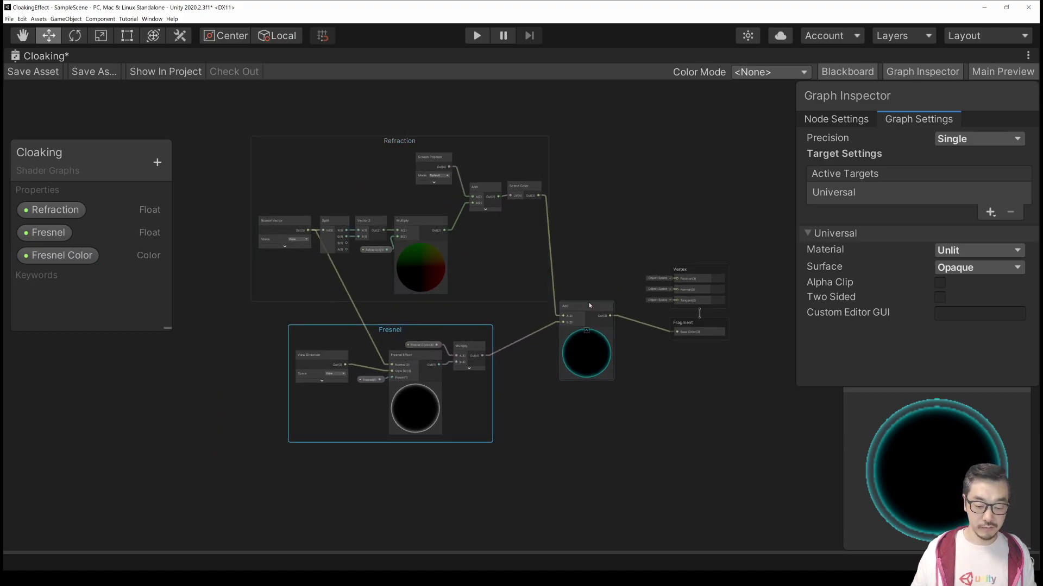
Line up the final Add node and the Vertex and Fragment blocks beside the groups, and shift the Fresnel group right
left_click_drag(588, 306, 591, 246)
left_click_drag(686, 269, 668, 248)
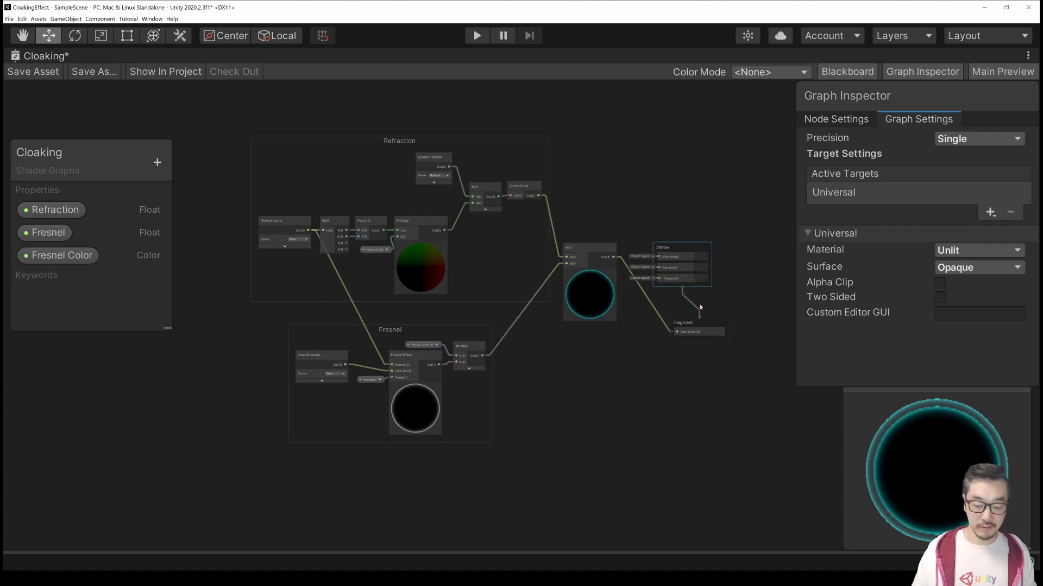
left_click_drag(682, 323, 666, 301)
left_click_drag(451, 334, 499, 327)
Place the Normal Vector node left of the Split node and take it out of the Refraction group
middle_click_drag(259, 306, 380, 330)
scroll(387, 348, "up", 3)
left_click_drag(460, 183, 389, 251)
right_click(389, 251)
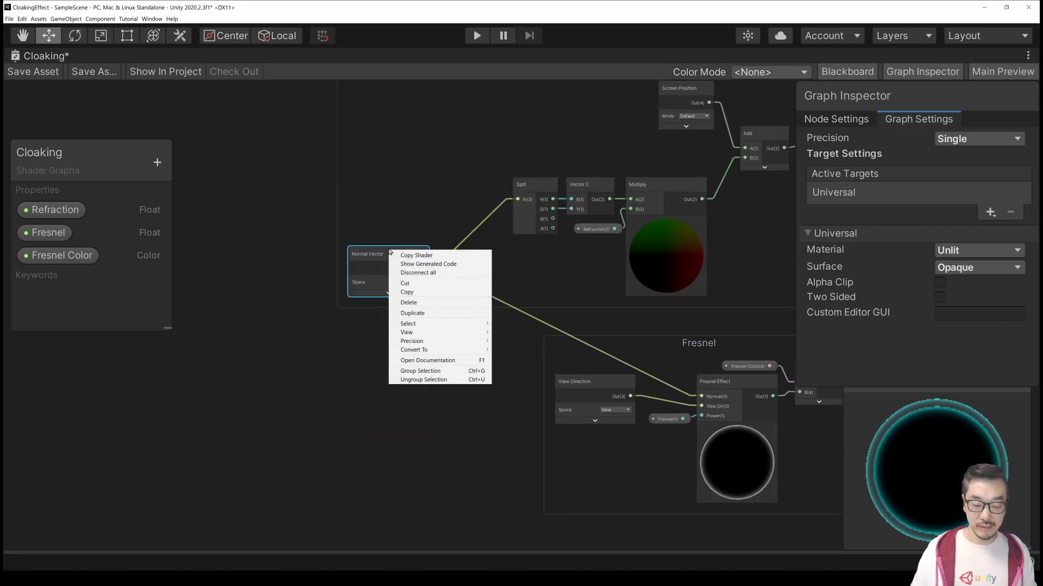
left_click(424, 379)
scroll(382, 263, "down", 1)
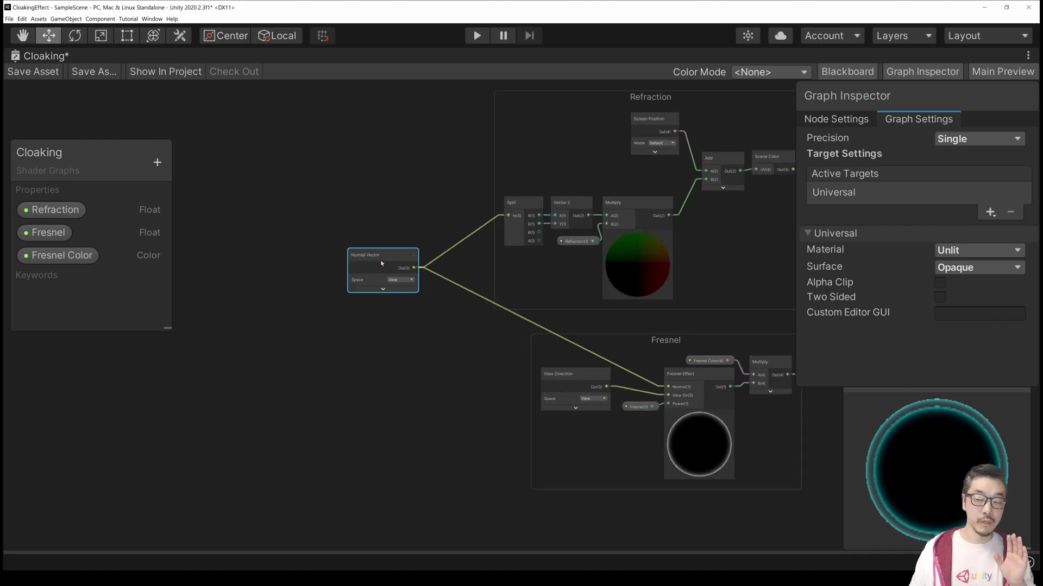
scroll(382, 264, "up", 3)
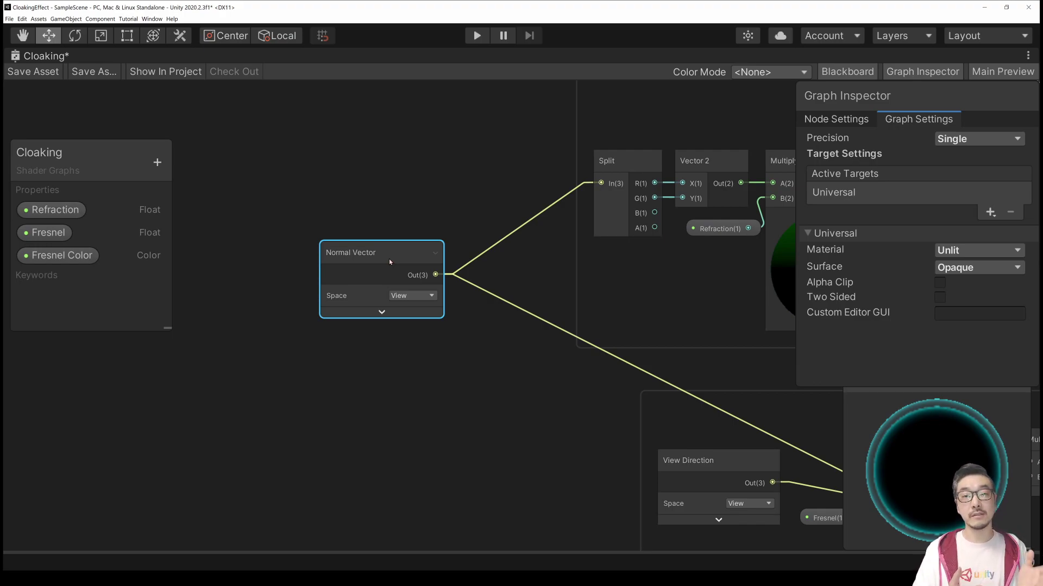
Add a Texture 2D property named "Normal Map" to the shader graph
scroll(389, 258, "down", 3)
left_click(157, 163)
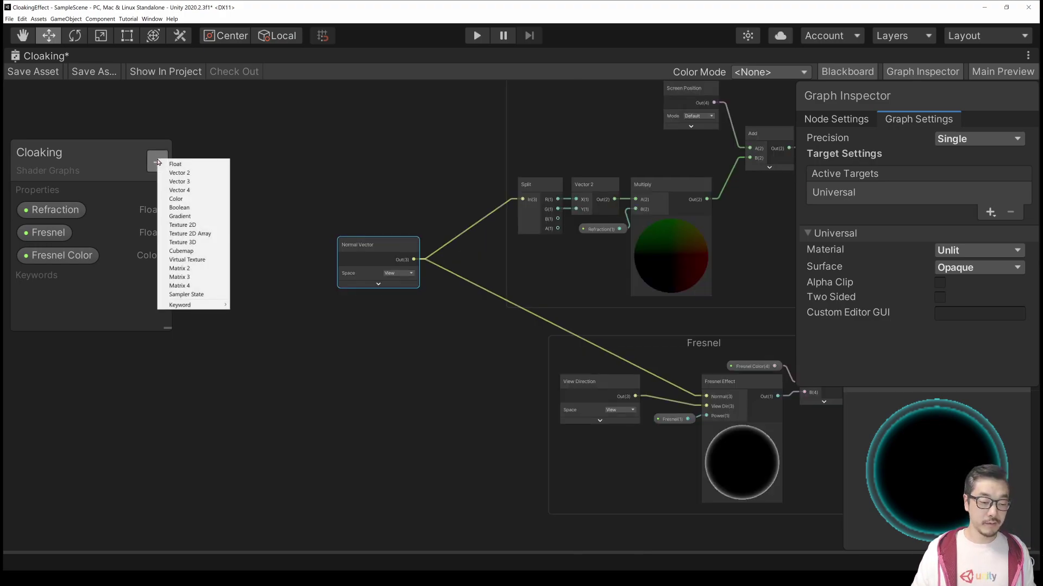
left_click(194, 225)
type("Normal")
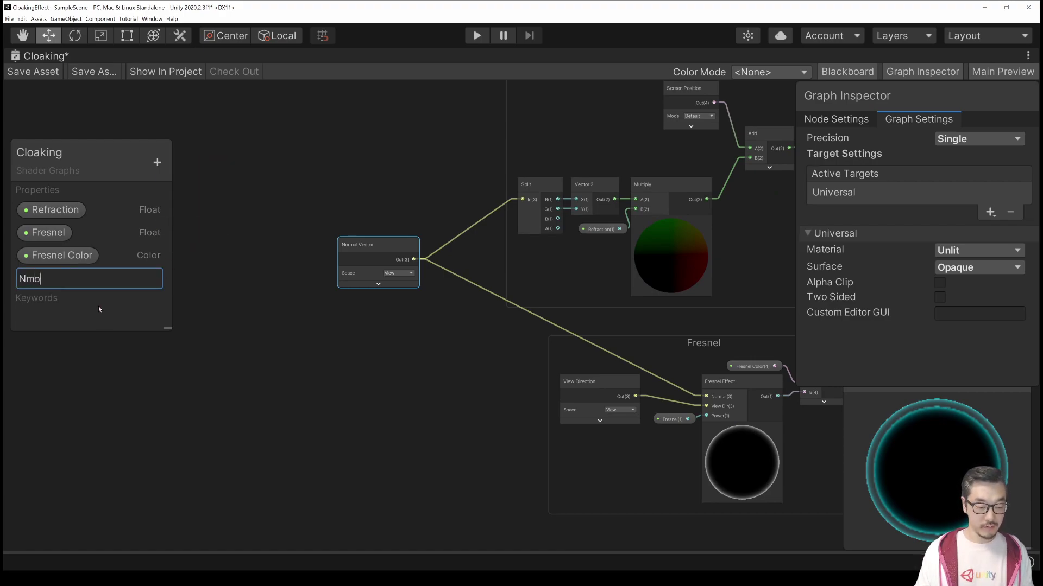
type(" Map")
key("Return")
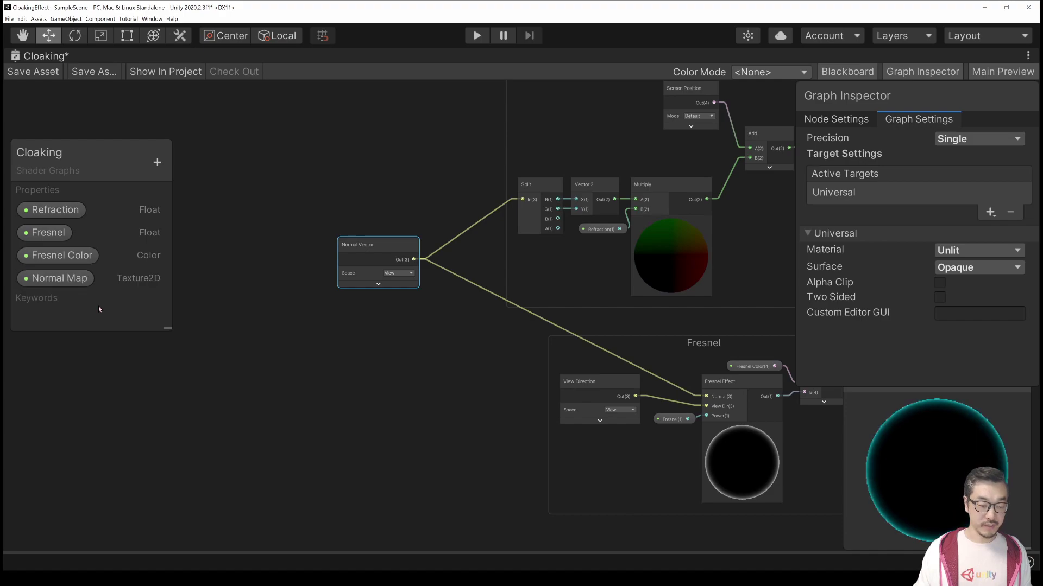
Set the Normal Map property's mode to a flat normal-map default and hide the Graph Inspector
left_click(64, 278)
left_click(839, 120)
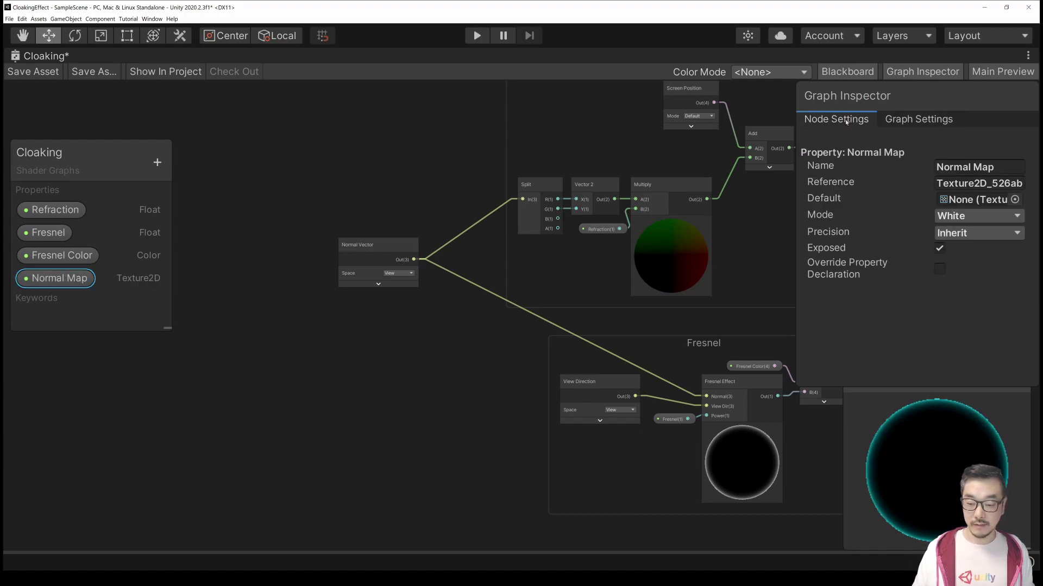
left_click(979, 214)
left_click(941, 247)
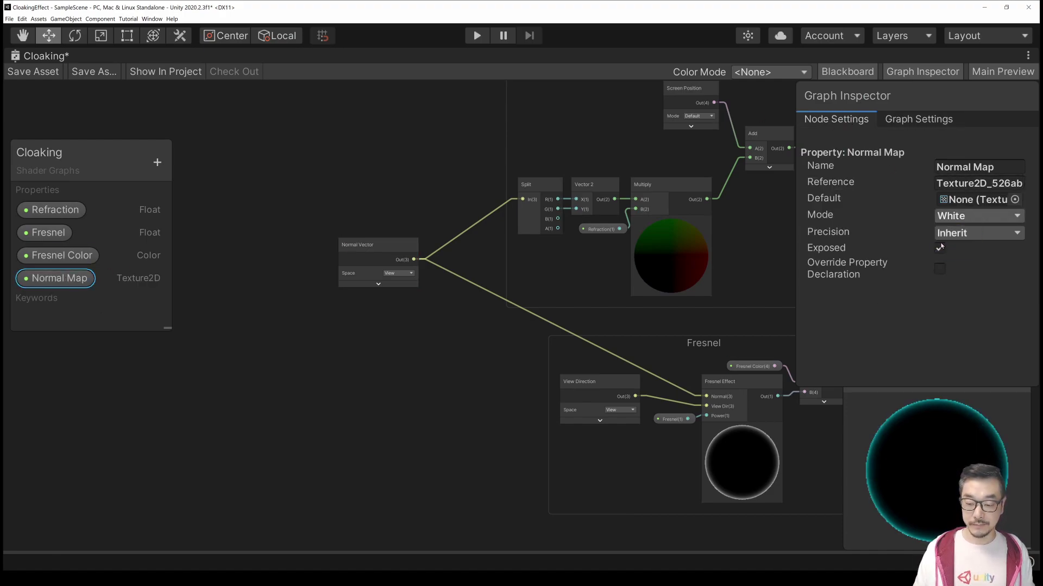
left_click(935, 73)
Place the Normal Map property in the graph and feed it into a new Sample Texture 2D node
left_click_drag(54, 278, 240, 287)
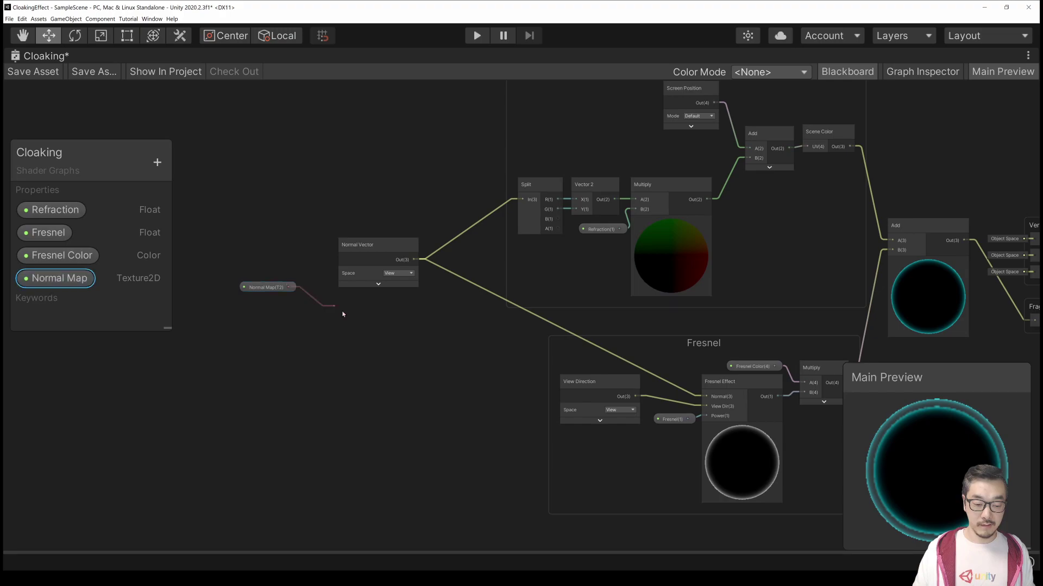
key("space")
type("samp")
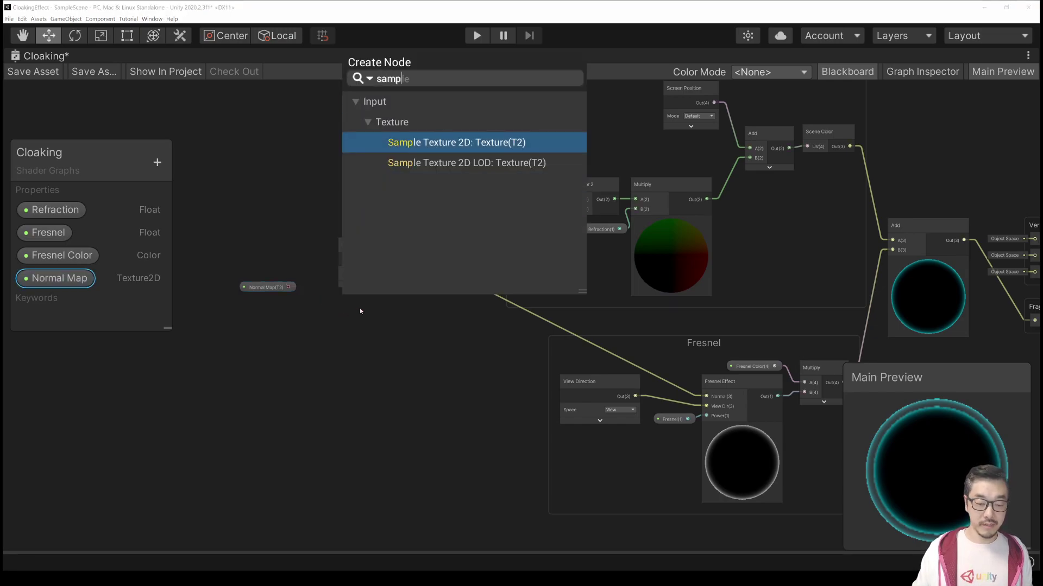
key("Return")
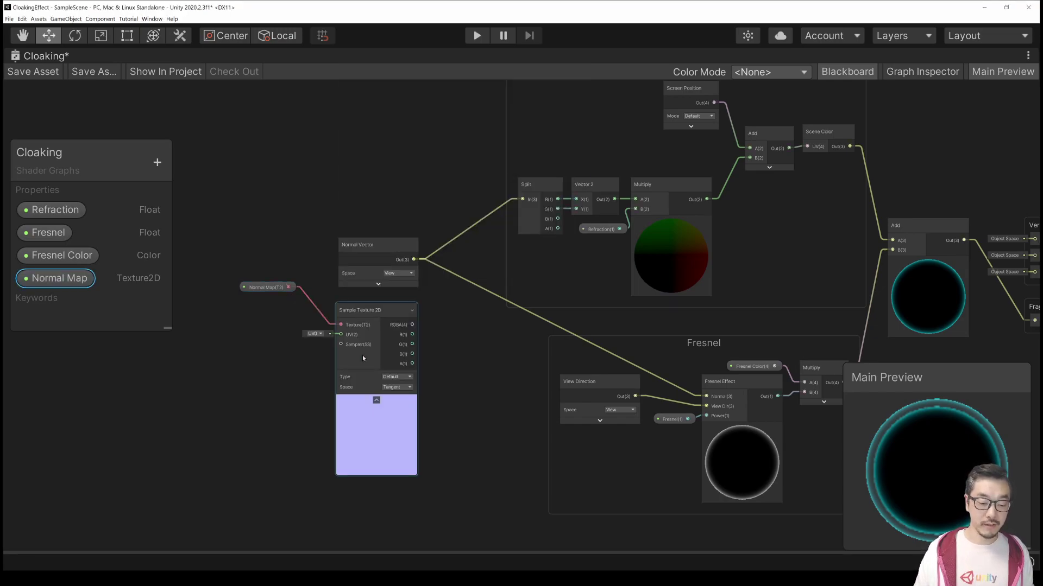
Set the Sample Texture 2D node's type to Normal
scroll(363, 355, "up", 4)
middle_click_drag(481, 383, 513, 282)
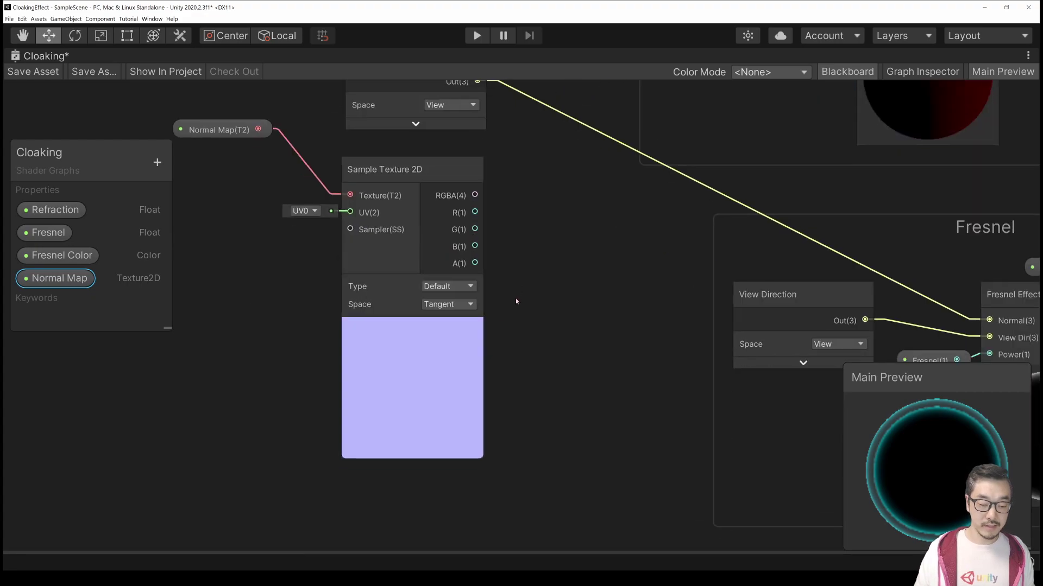
scroll(515, 301, "up", 1)
left_click(438, 284)
left_click(434, 305)
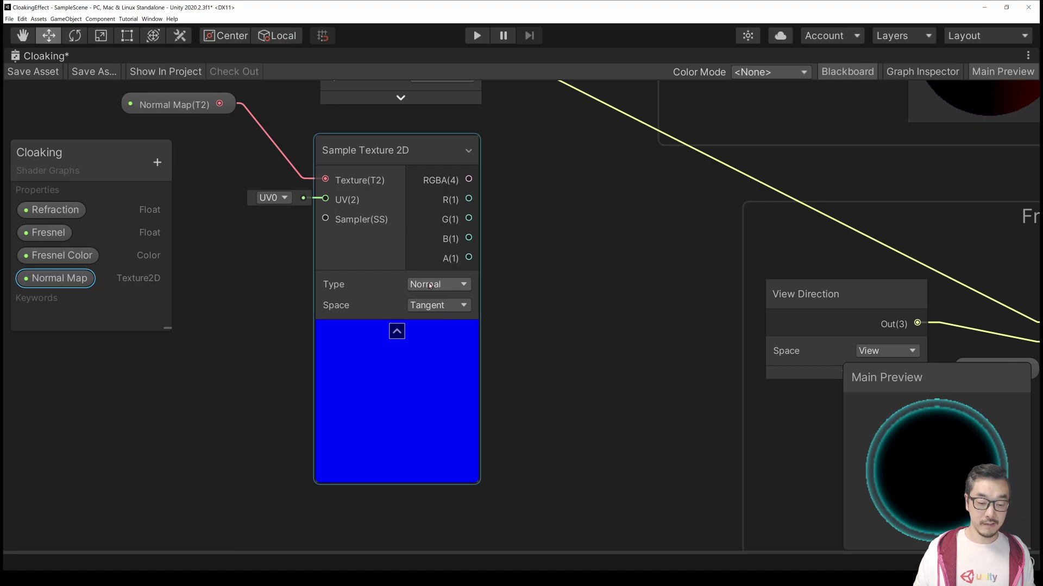
left_click(430, 286)
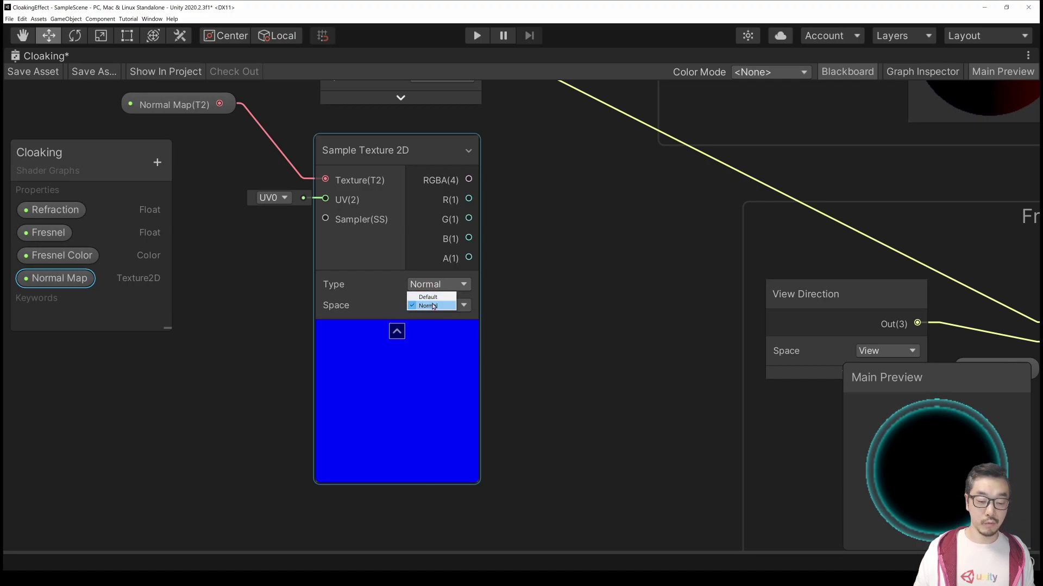
left_click(516, 288)
Collapse the Sample Texture 2D preview, move that node left, and bring the Normal Vector node down beside it
left_click_drag(416, 220, 313, 195)
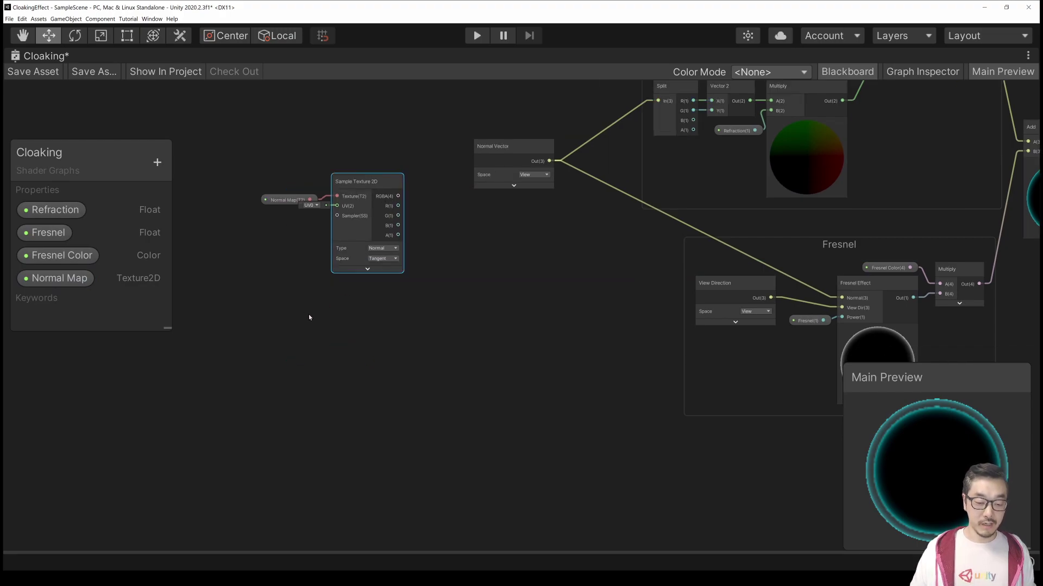
scroll(310, 314, "up", 3)
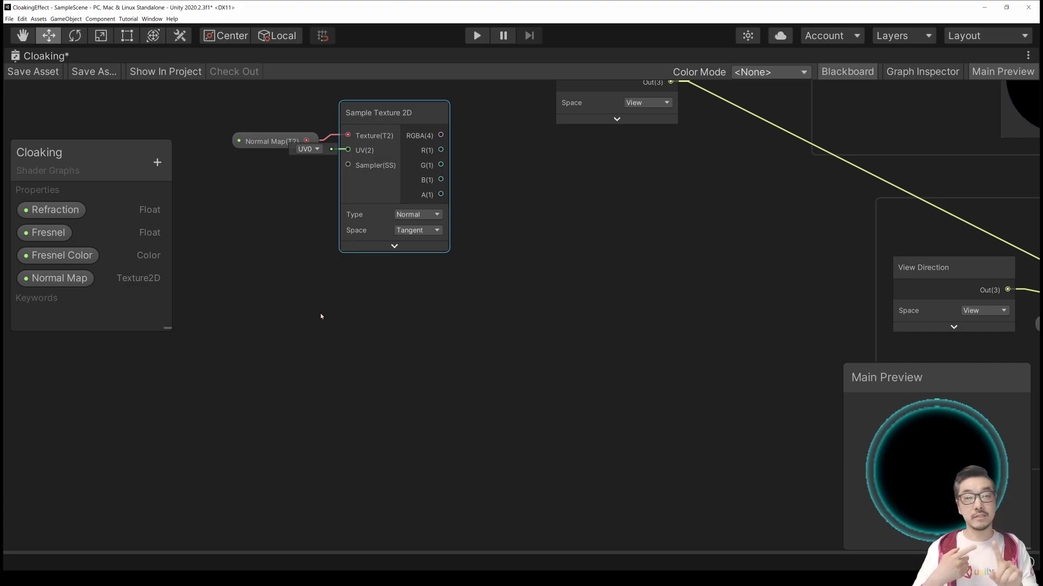
right_click(367, 298)
left_click(578, 182)
middle_click_drag(577, 181, 545, 268)
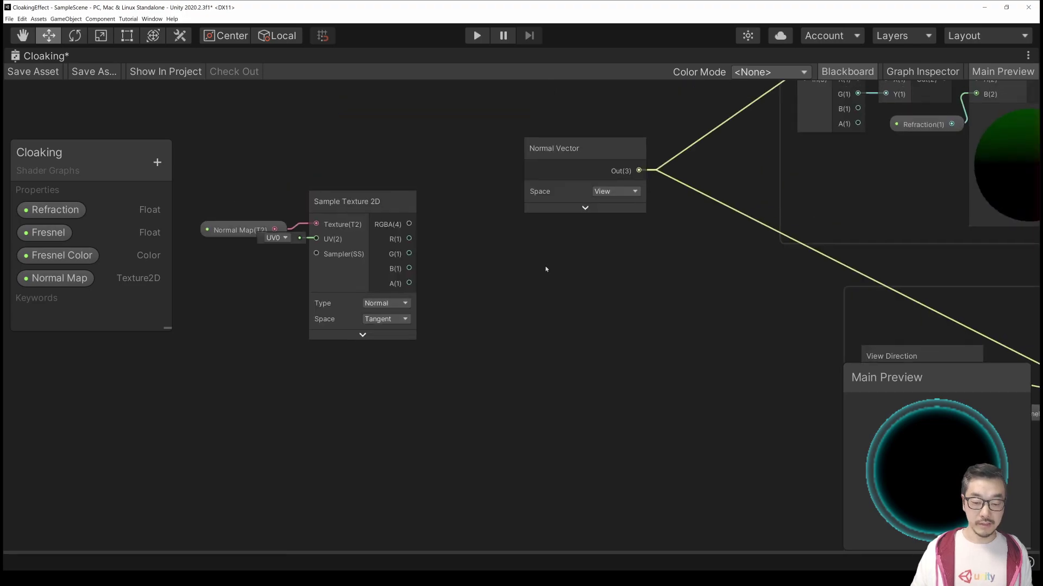
left_click_drag(575, 148, 522, 332)
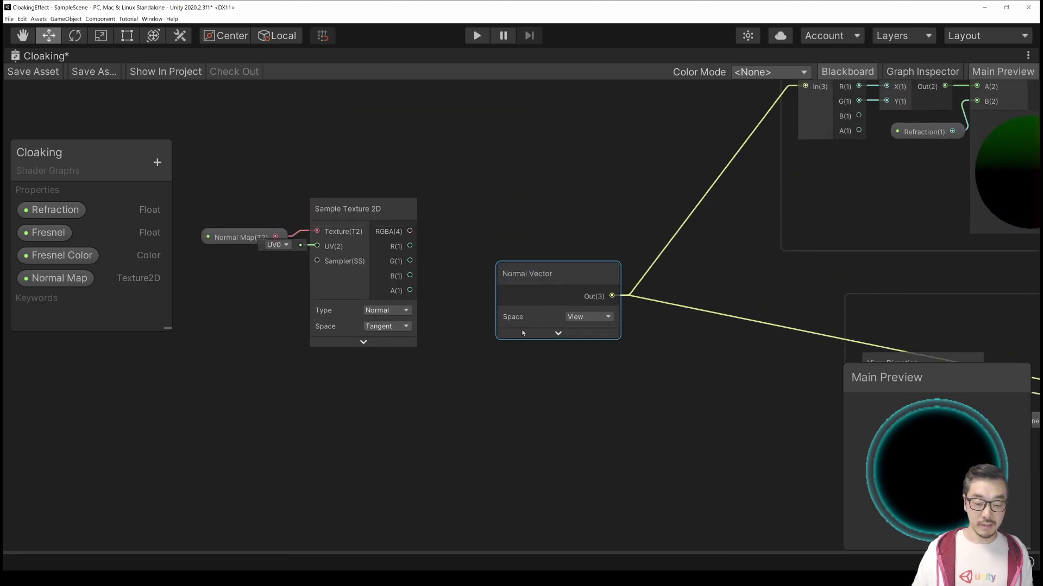
Create a Tangent Vector node, collapse its preview and place it below the Sample Texture 2D node
middle_click_drag(482, 342, 514, 277)
right_click(365, 373)
left_click(401, 378)
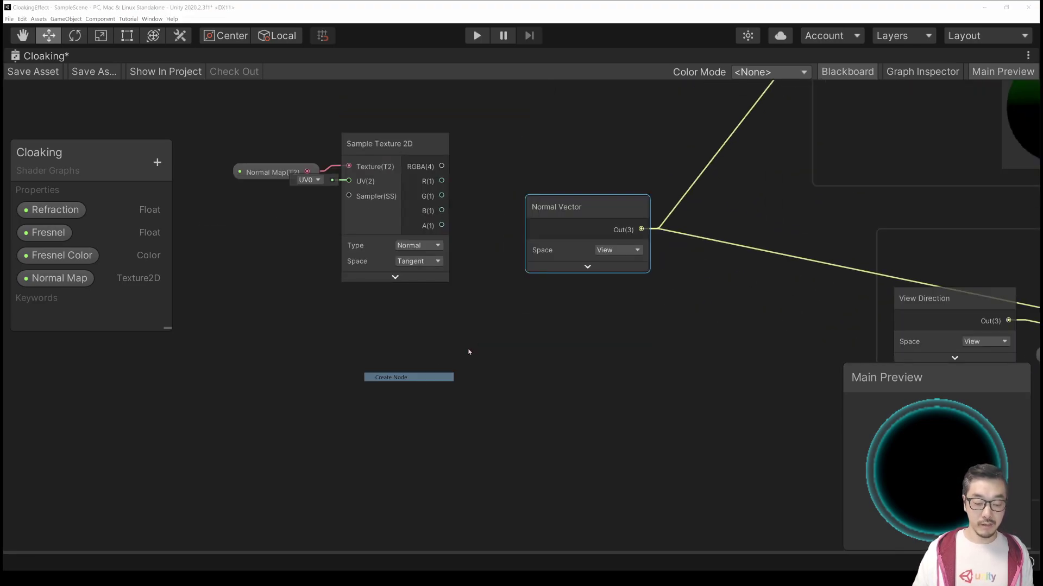
type("tang")
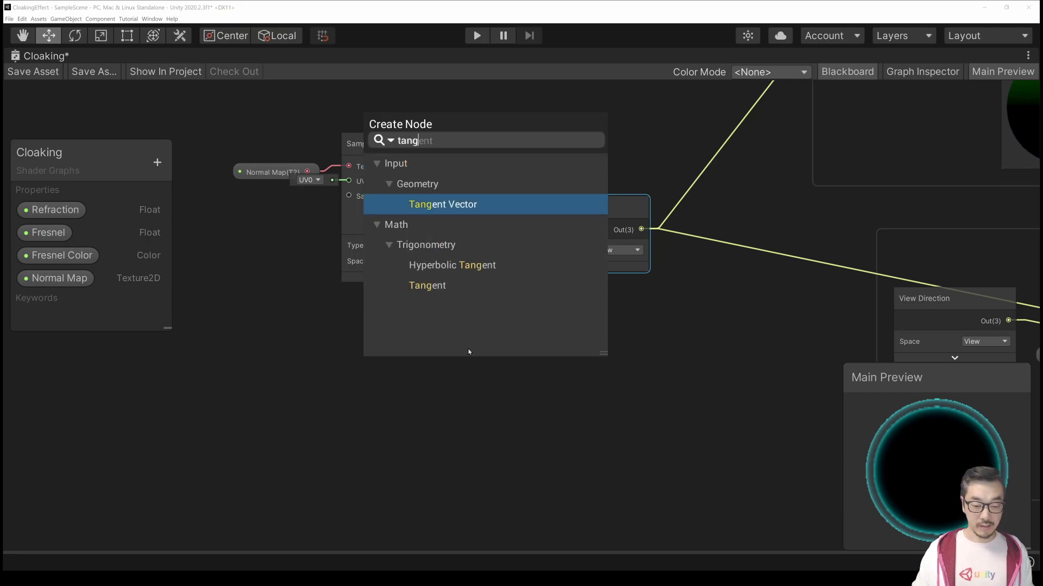
key("Return")
scroll(474, 432, "down", 1)
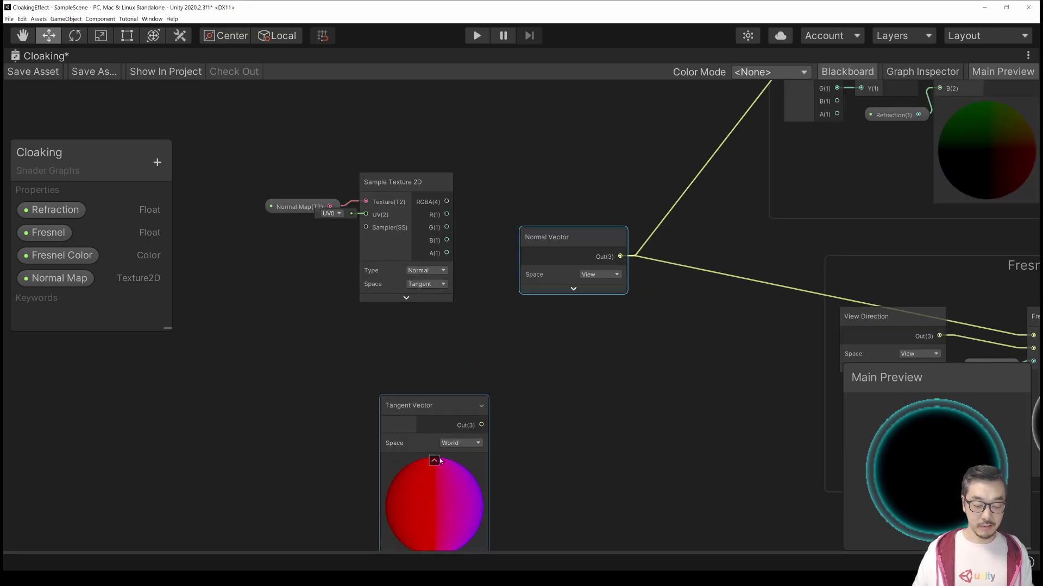
left_click(433, 461)
left_click_drag(434, 401, 456, 329)
Create a Bitangent Vector node, place it beside the Tangent Vector node and collapse its preview
key("space")
type("bi")
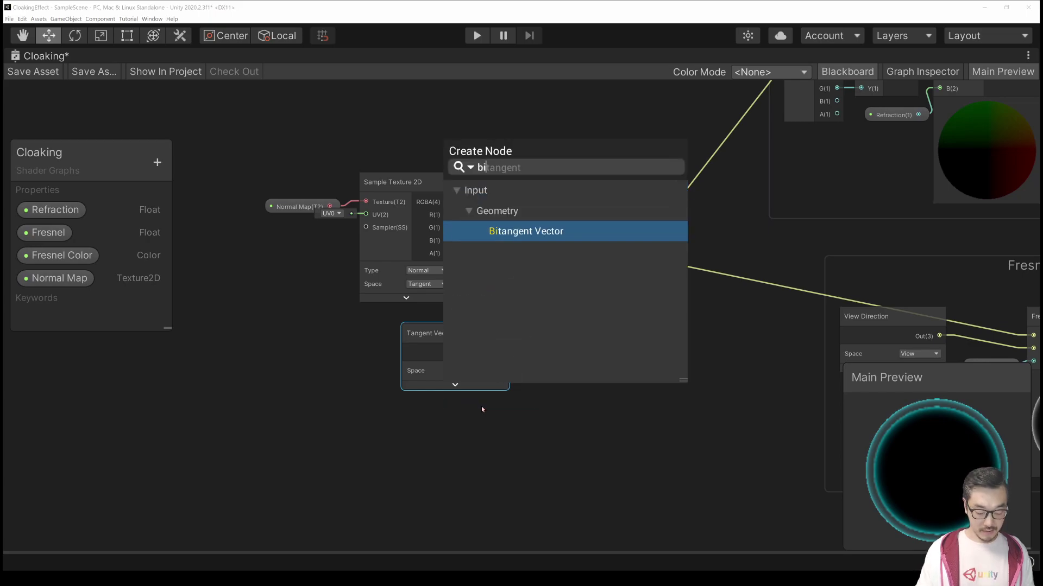
key("Return")
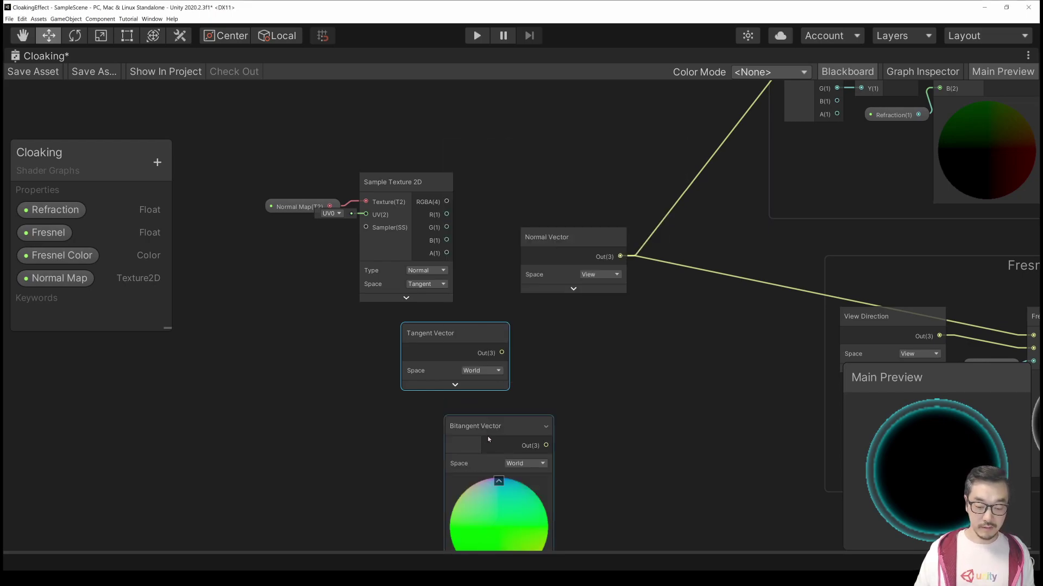
left_click_drag(495, 425, 570, 335)
left_click(558, 405)
Set the space of the Bitangent Vector and Tangent Vector nodes to View, matching the Normal Vector node
scroll(543, 355, "up", 5)
left_click(536, 218, "shift")
left_click(634, 212)
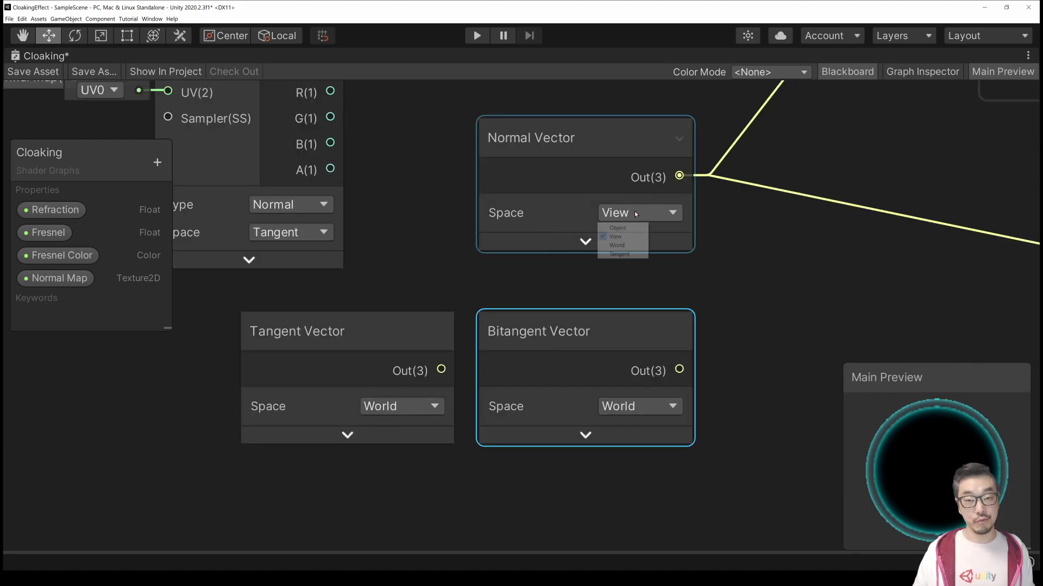
left_click(641, 407)
left_click(616, 430)
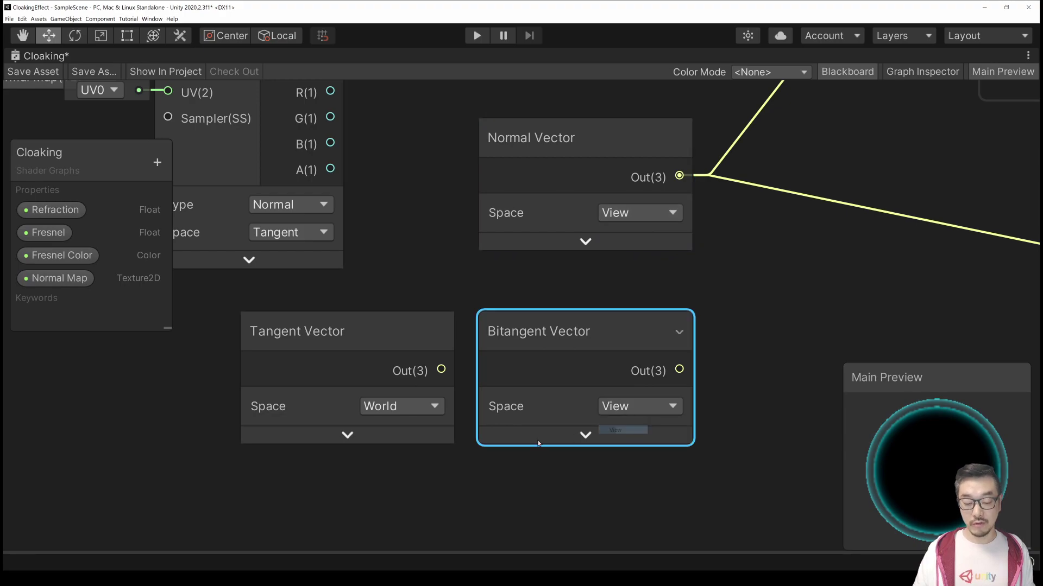
left_click(408, 408)
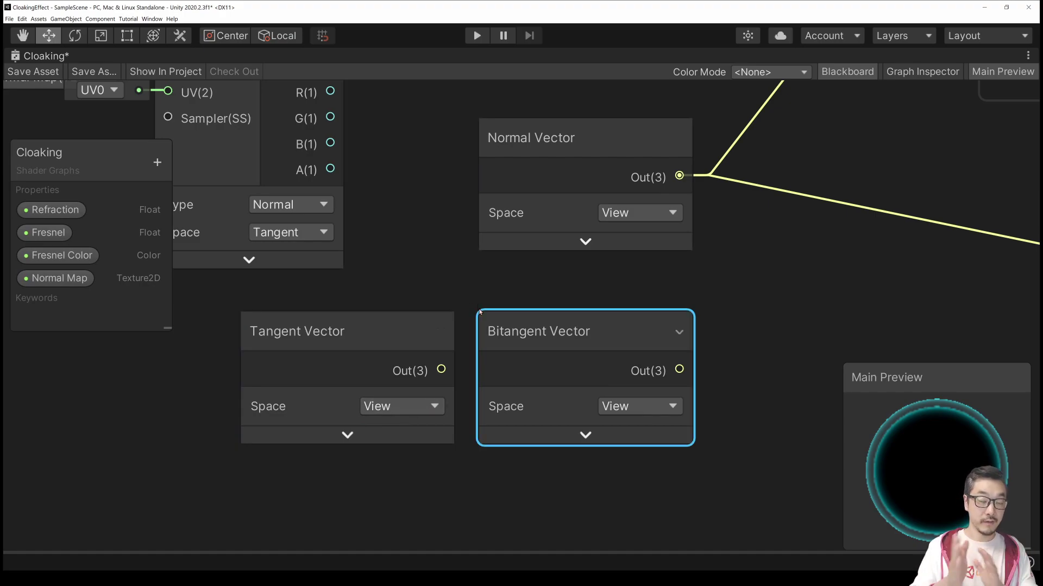
Delete the connections from the Normal Vector node to the Split and Fresnel Effect nodes
scroll(480, 311, "down", 6)
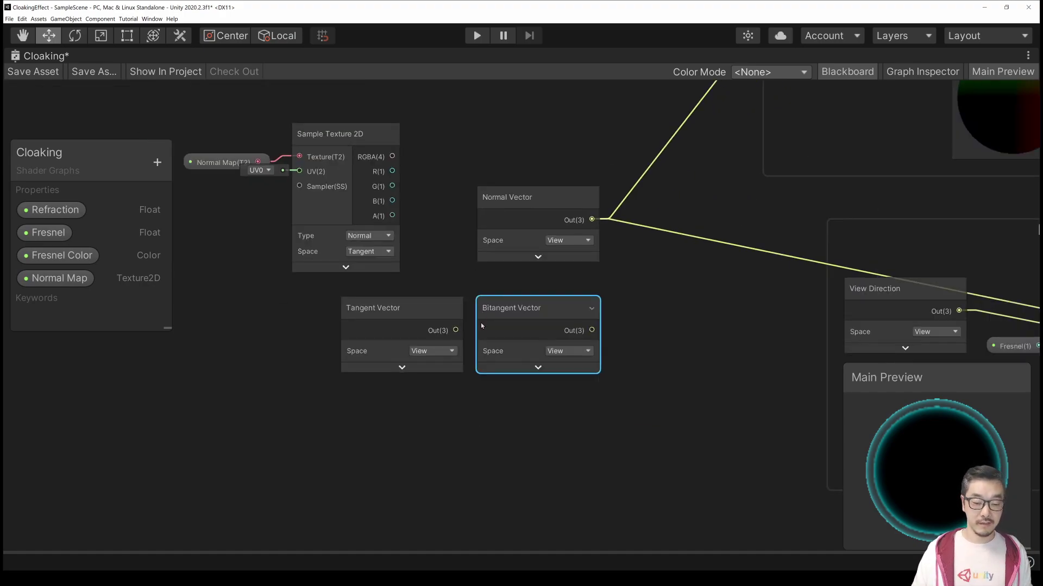
right_click(634, 221)
left_click(652, 223)
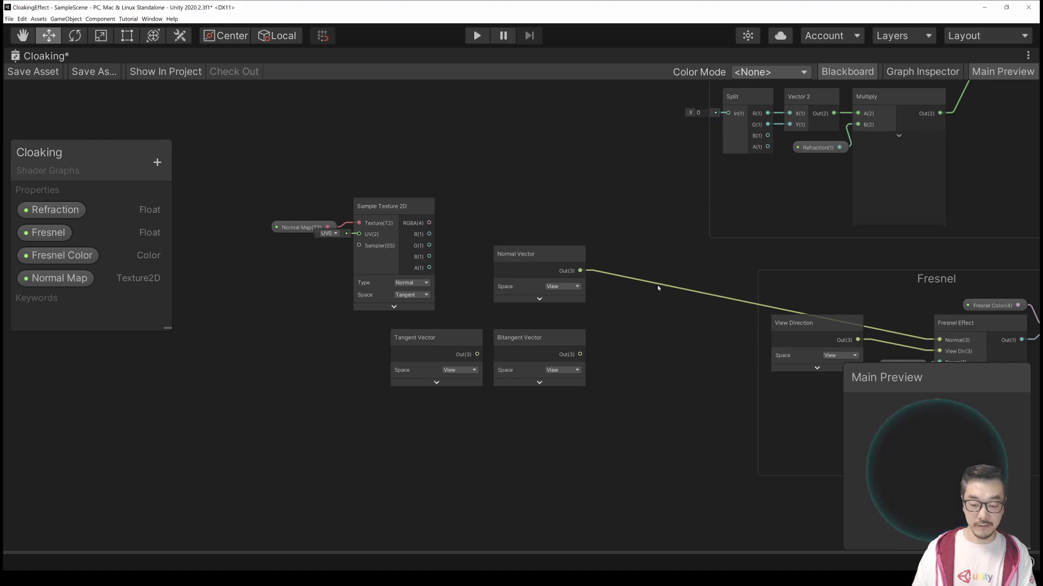
right_click(657, 285)
left_click(677, 288)
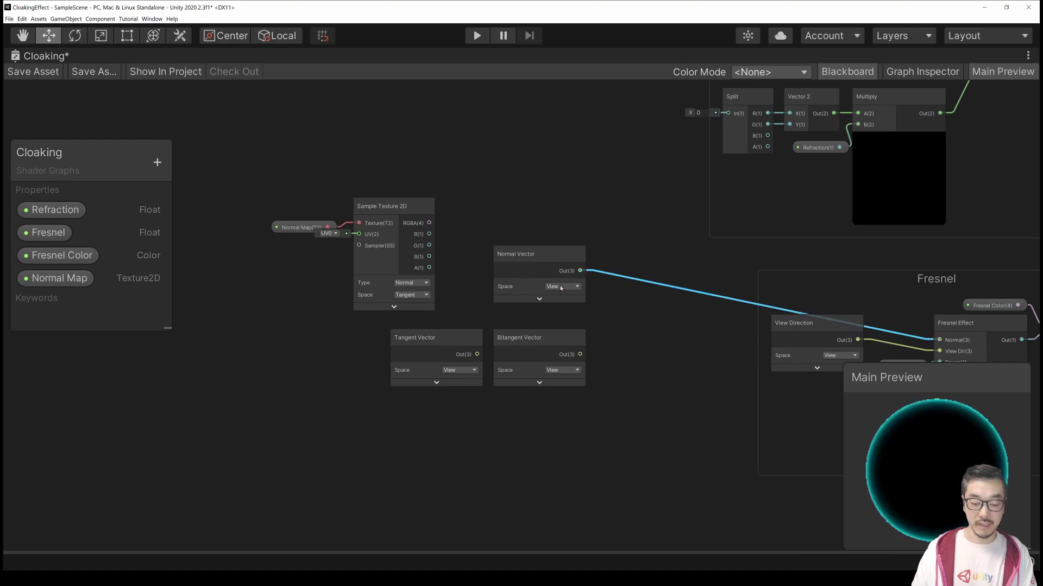
Stack the Tangent Vector, Bitangent Vector and Normal Vector nodes in that order beneath the Sample Texture 2D node and select all three
scroll(611, 275, "up", 3)
left_click_drag(451, 281, 403, 273)
left_click_drag(576, 291, 390, 362)
left_click_drag(560, 183, 374, 443)
left_click_drag(480, 293, 310, 449)
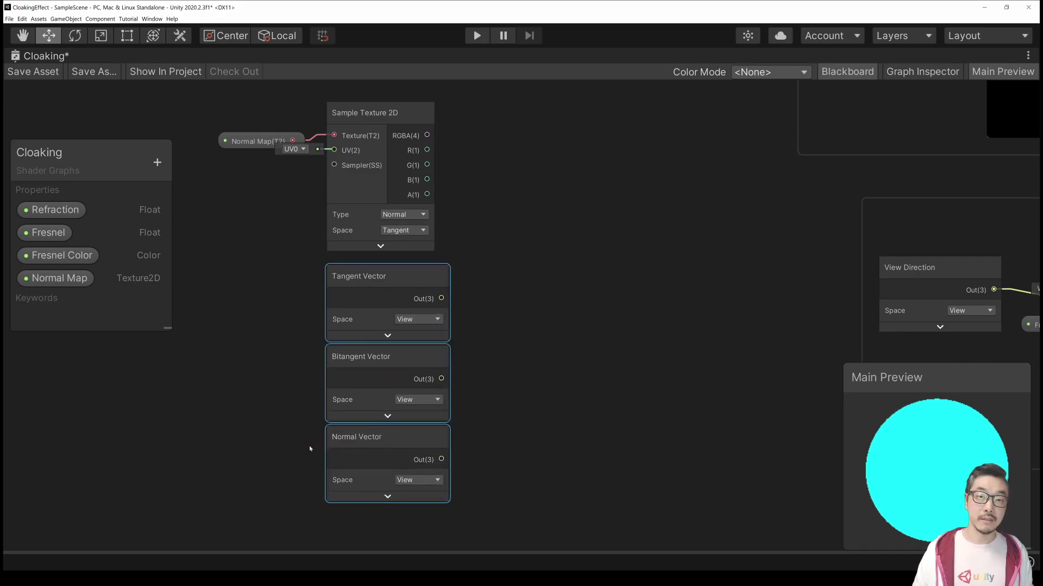
Create a Matrix Construction node and place it beside the stacked Tangent, Bitangent and Normal Vector nodes
left_click(487, 308)
key("space")
type("matr")
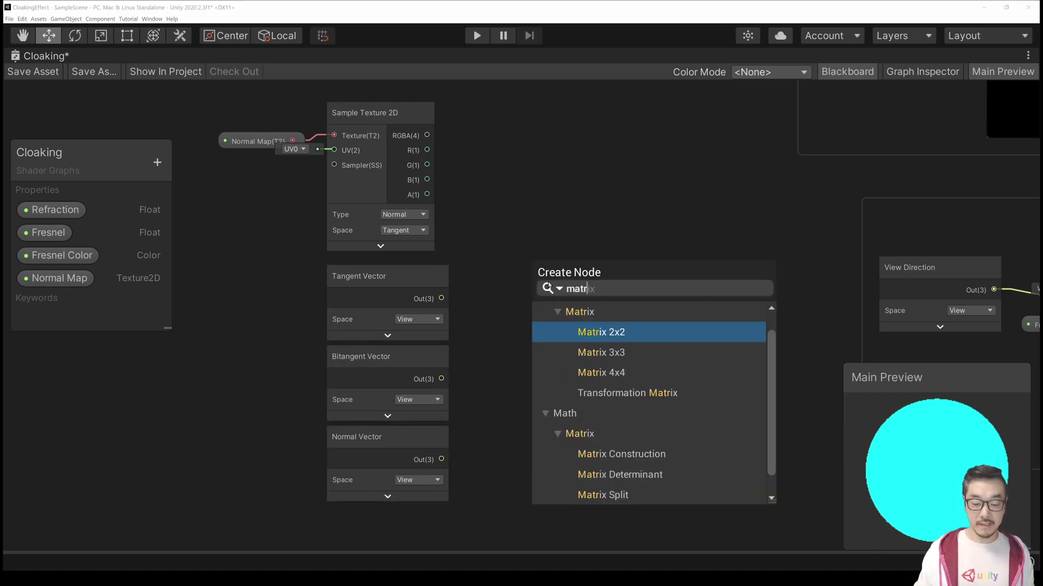
key("Down")
key("Down")
key("Down")
key("Down")
key("Down")
key("Down")
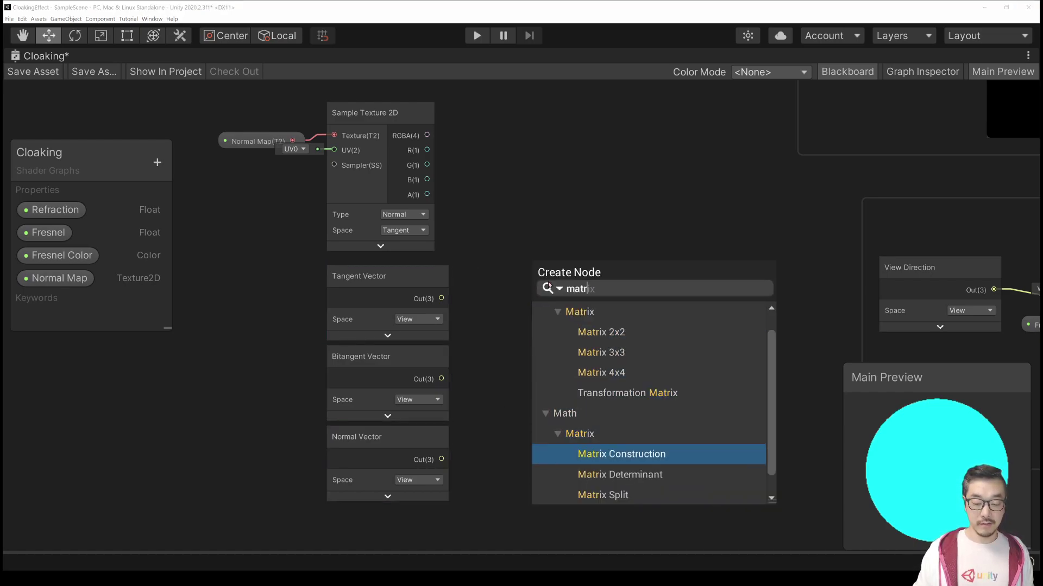
key("Return")
left_click_drag(554, 315, 602, 320)
Connect the Tangent Vector to M0, Bitangent Vector to M1 and Normal Vector to M2, and move the Matrix Construction node closer to them
left_click_drag(441, 298, 596, 346)
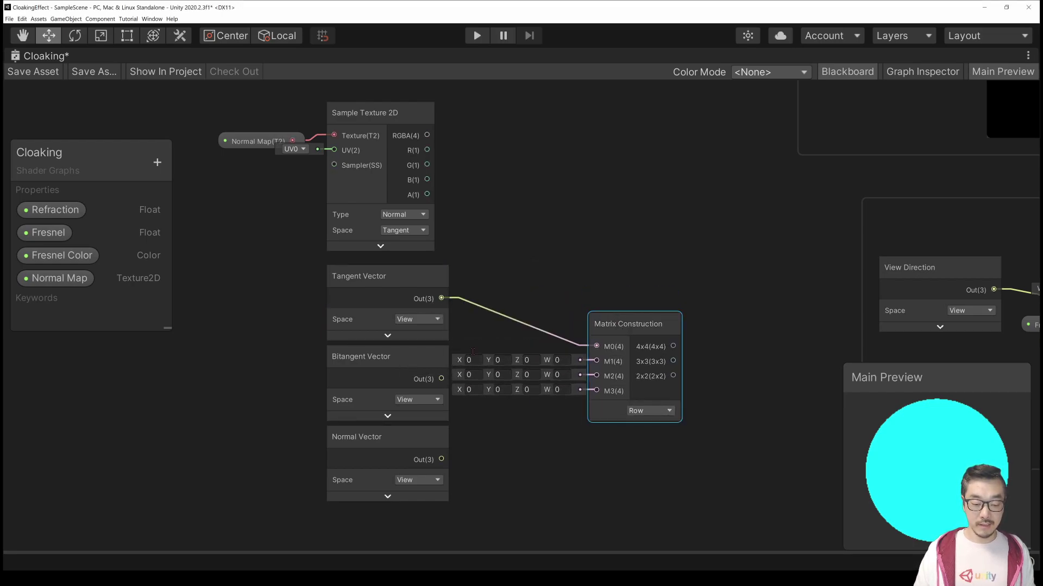
left_click_drag(441, 378, 596, 360)
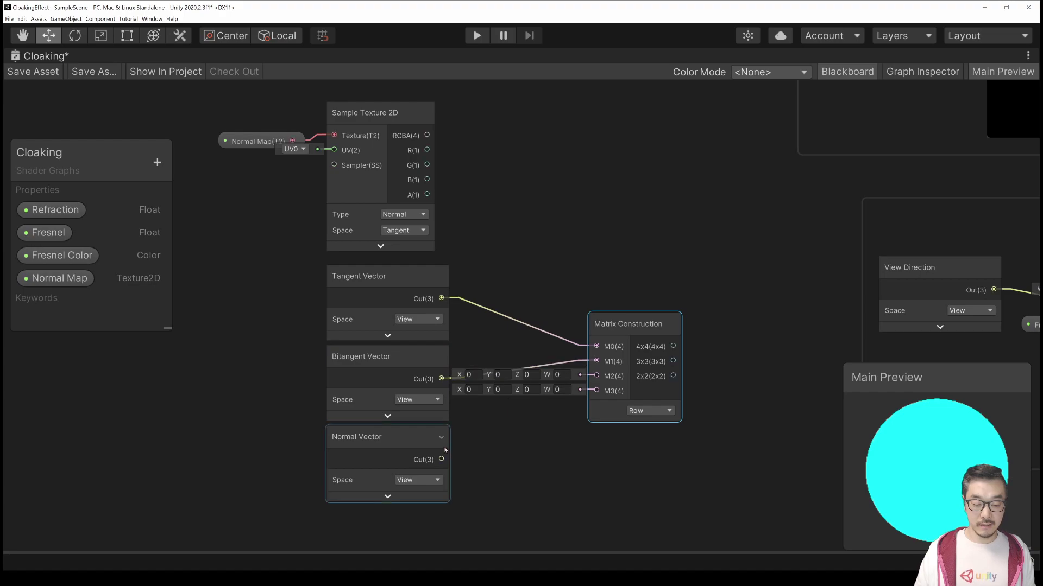
left_click_drag(441, 460, 596, 376)
left_click_drag(617, 328, 573, 328)
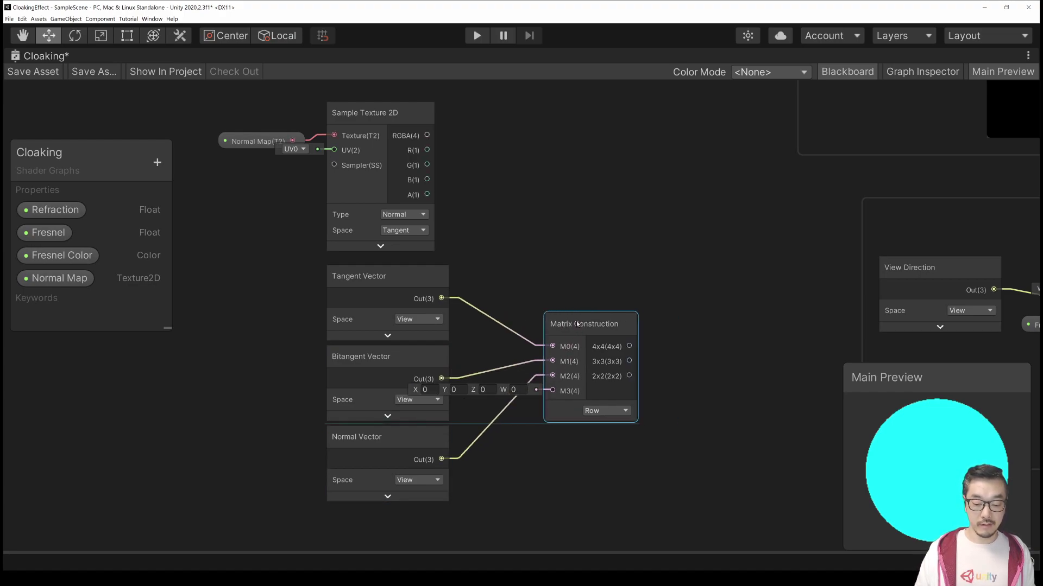
Examine the Row and Column ordering options of the Matrix Construction node
scroll(592, 325, "up", 4)
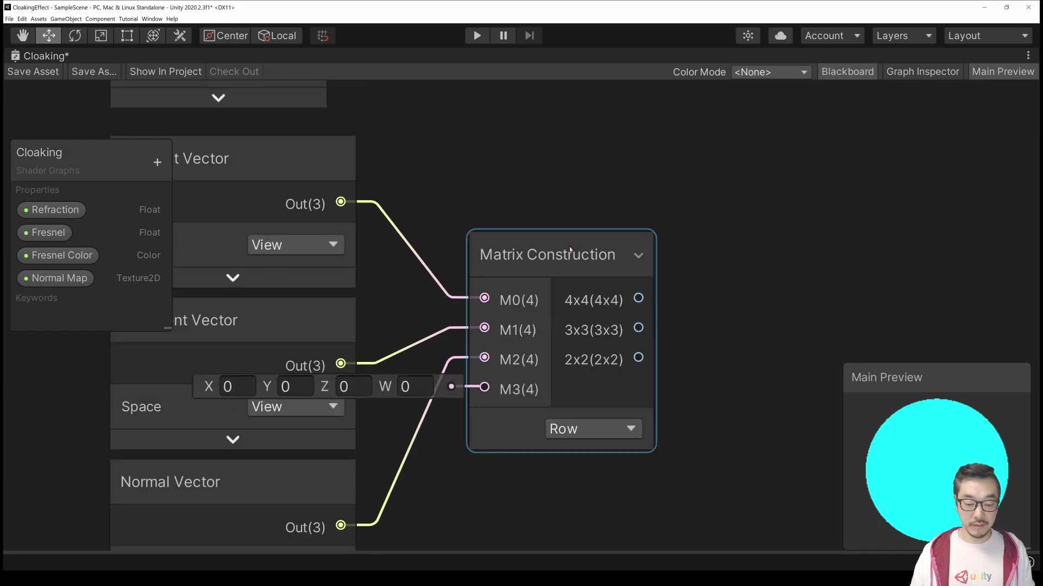
left_click(582, 430)
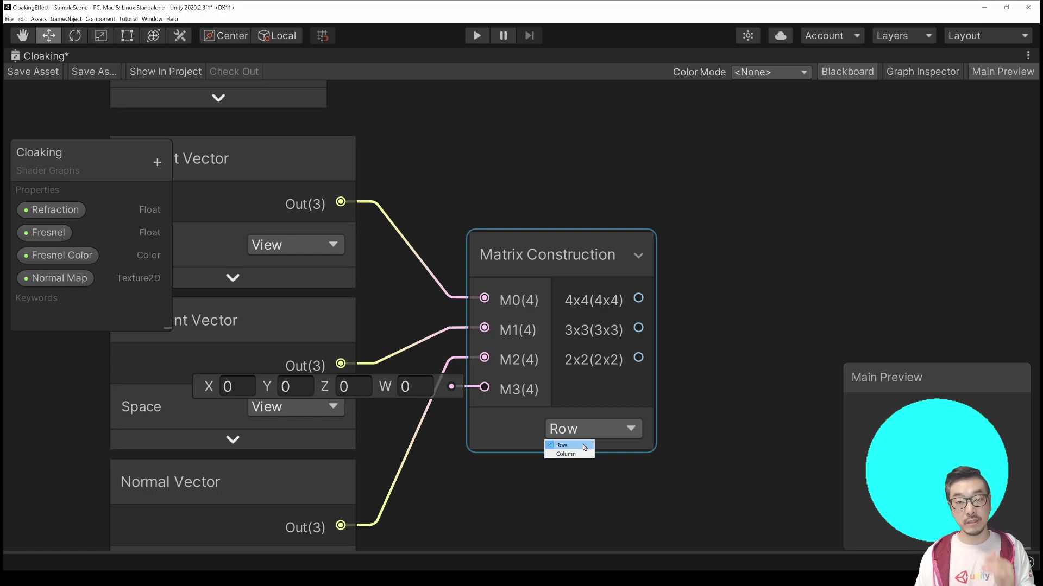
left_click(470, 194)
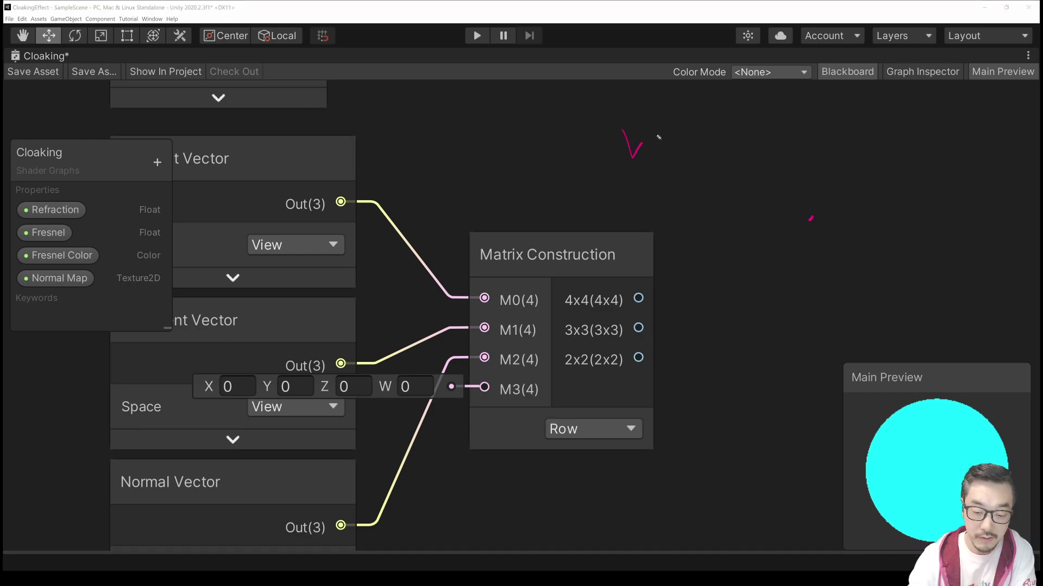
left_click_drag(656, 143, 663, 142)
mouse_move(652, 154)
left_mouse_down()
mouse_move(662, 152)
mouse_move(702, 230)
left_mouse_up()
mouse_move(697, 124)
left_mouse_down()
mouse_move(708, 139)
mouse_move(729, 132)
mouse_move(715, 163)
left_mouse_up()
mouse_move(724, 152)
left_mouse_down()
mouse_move(709, 178)
mouse_move(731, 201)
mouse_move(716, 226)
mouse_move(739, 216)
left_mouse_up()
mouse_move(738, 126)
left_mouse_down()
mouse_move(758, 238)
mouse_move(745, 243)
left_mouse_up()
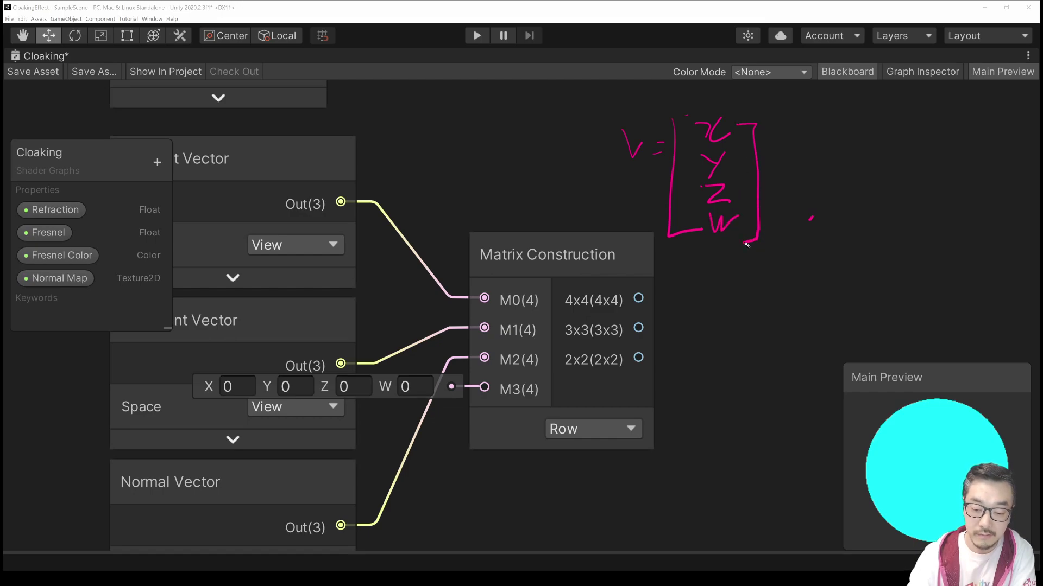
mouse_move(779, 129)
left_mouse_down()
mouse_move(781, 191)
mouse_move(799, 202)
left_mouse_up()
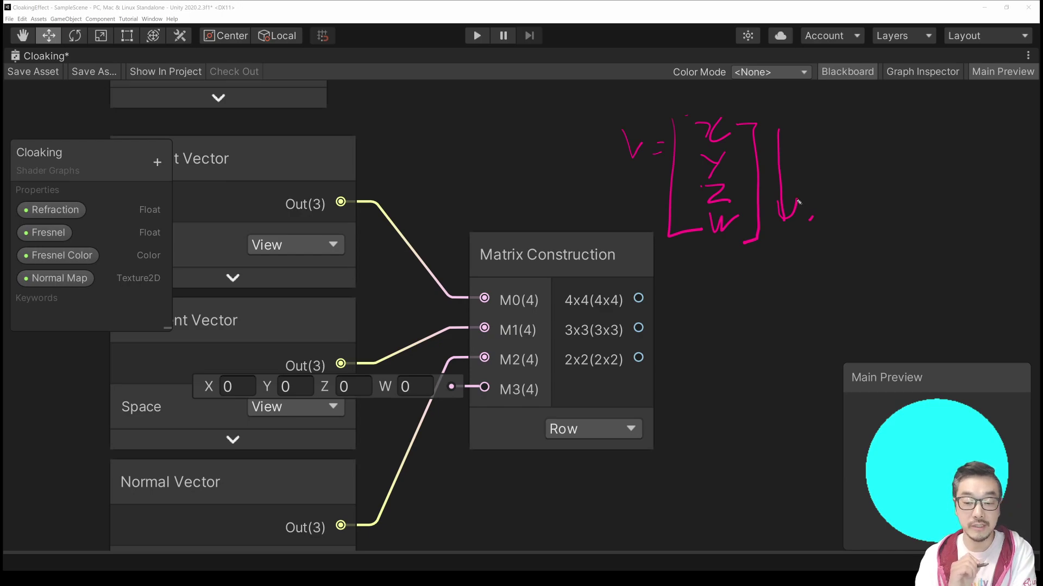
left_click_drag(888, 120, 864, 158)
mouse_move(859, 179)
left_mouse_down()
mouse_move(858, 228)
mouse_move(885, 227)
left_mouse_up()
mouse_move(1007, 121)
left_mouse_down()
mouse_move(1033, 130)
mouse_move(1032, 227)
mouse_move(1007, 228)
left_mouse_up()
mouse_move(905, 134)
left_mouse_down()
mouse_move(918, 153)
mouse_move(895, 156)
mouse_move(901, 184)
left_mouse_up()
mouse_move(912, 170)
left_mouse_down()
mouse_move(896, 187)
mouse_move(915, 183)
mouse_move(901, 204)
left_mouse_up()
mouse_move(910, 200)
left_mouse_down()
mouse_move(896, 223)
mouse_move(911, 220)
left_mouse_up()
left_click(921, 146)
left_click_drag(922, 146, 923, 156)
left_click_drag(916, 180, 927, 191)
left_click_drag(921, 204, 923, 223)
mouse_move(935, 139)
left_mouse_down()
mouse_move(960, 142)
mouse_move(950, 180)
left_mouse_up()
left_click_drag(961, 166, 947, 230)
mouse_move(961, 185)
left_mouse_down()
mouse_move(975, 191)
mouse_move(972, 227)
left_mouse_up()
mouse_move(983, 140)
left_mouse_down()
mouse_move(1002, 157)
mouse_move(984, 217)
mouse_move(1000, 217)
left_mouse_up()
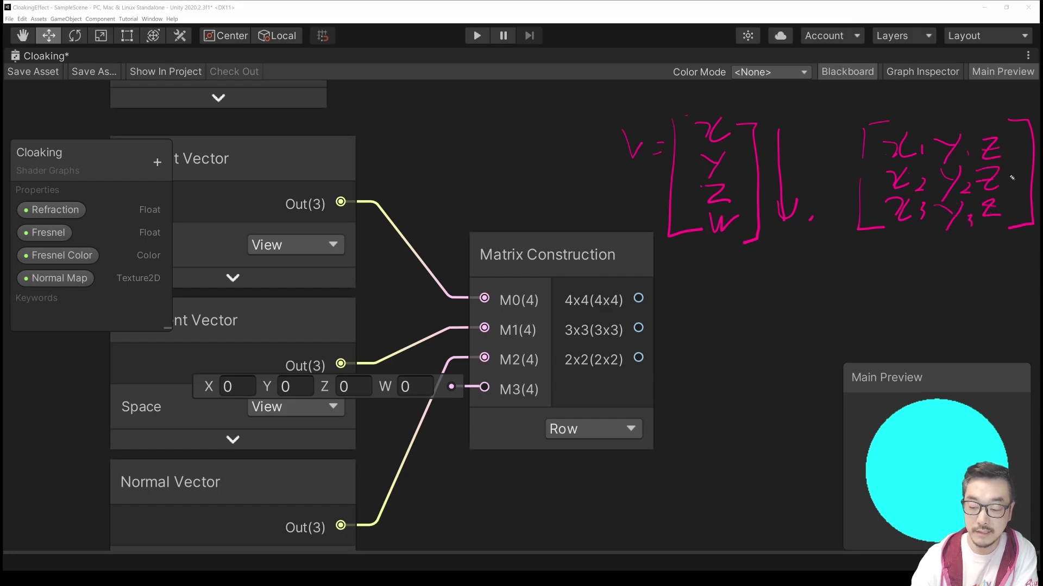
left_click_drag(1012, 153, 1012, 190)
left_click_drag(1003, 213, 1009, 211)
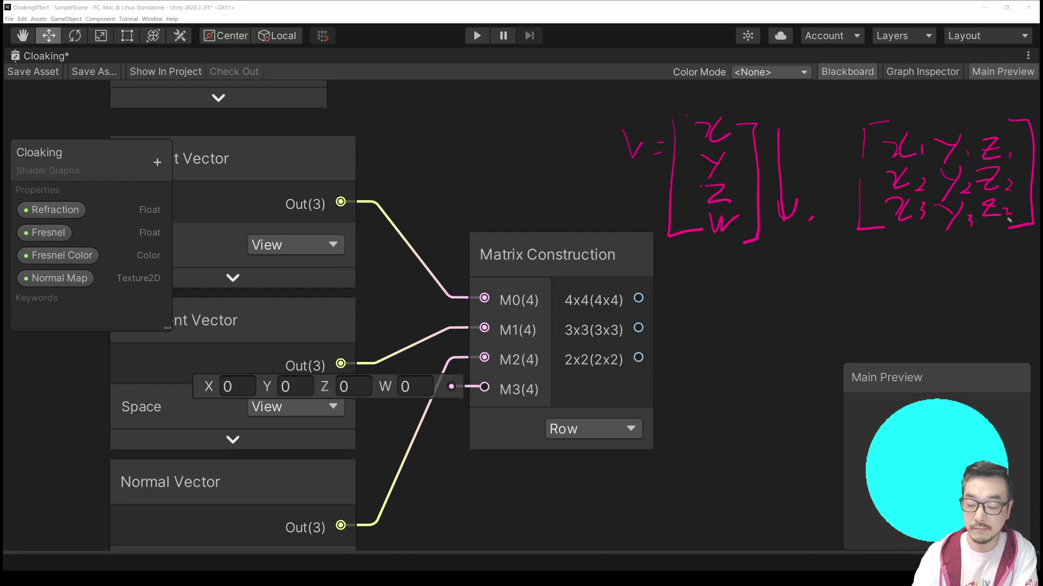
left_click_drag(884, 140, 888, 115)
mouse_move(959, 117)
left_mouse_down()
mouse_move(953, 247)
mouse_move(961, 122)
mouse_move(1001, 242)
mouse_move(973, 166)
left_mouse_up()
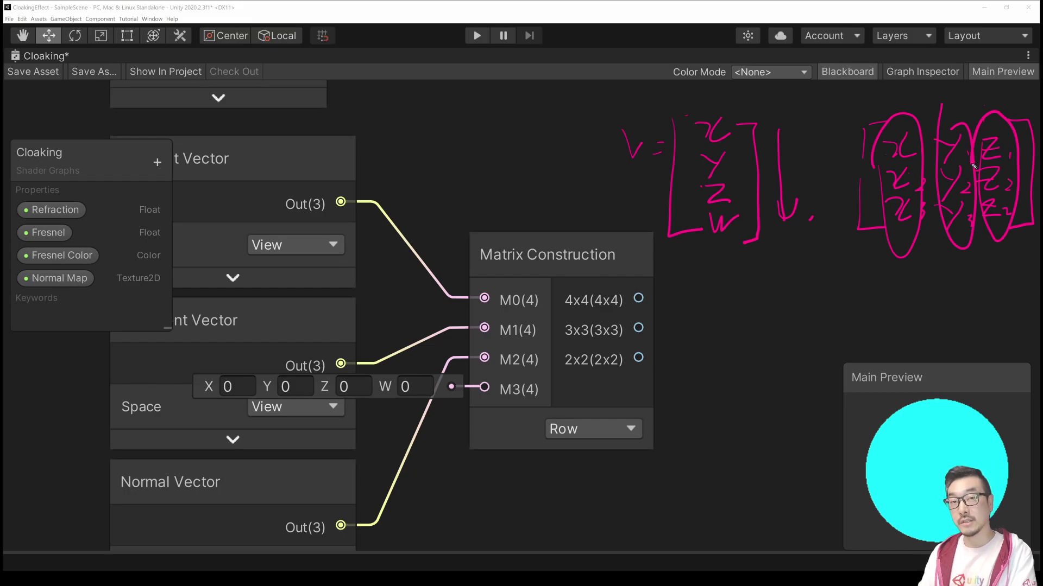
mouse_move(709, 287)
left_mouse_down()
mouse_move(709, 321)
mouse_move(745, 285)
mouse_move(753, 326)
left_mouse_up()
left_click(764, 302)
mouse_move(782, 283)
left_mouse_down()
mouse_move(813, 281)
mouse_move(849, 307)
left_mouse_up()
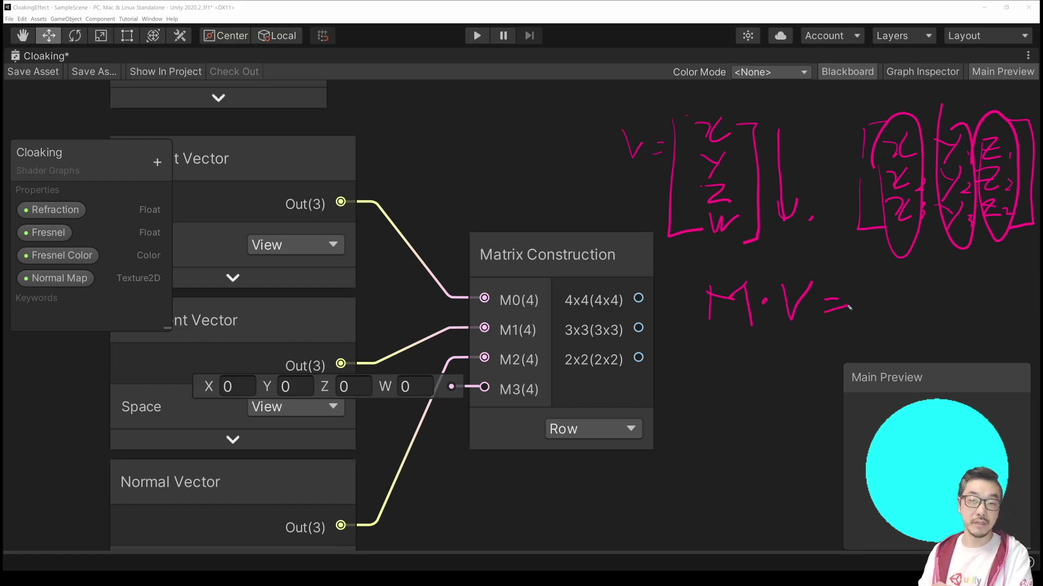
mouse_move(609, 106)
left_mouse_down()
mouse_move(596, 296)
mouse_move(733, 332)
mouse_move(978, 314)
left_mouse_up()
left_click_drag(964, 103, 610, 105)
mouse_move(440, 113)
left_mouse_down()
mouse_move(442, 126)
mouse_move(465, 131)
mouse_move(540, 131)
mouse_move(500, 125)
left_mouse_up()
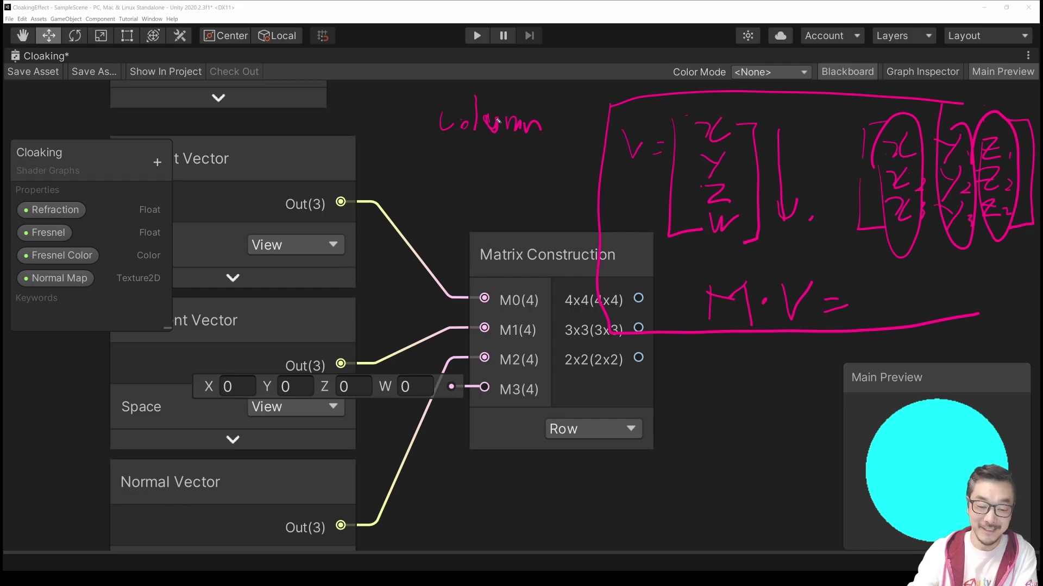
mouse_move(399, 113)
left_mouse_down()
mouse_move(394, 124)
mouse_move(423, 120)
mouse_move(428, 148)
mouse_move(417, 126)
mouse_move(426, 128)
left_mouse_up()
mouse_move(429, 109)
left_mouse_down()
mouse_move(431, 148)
mouse_move(404, 161)
left_mouse_up()
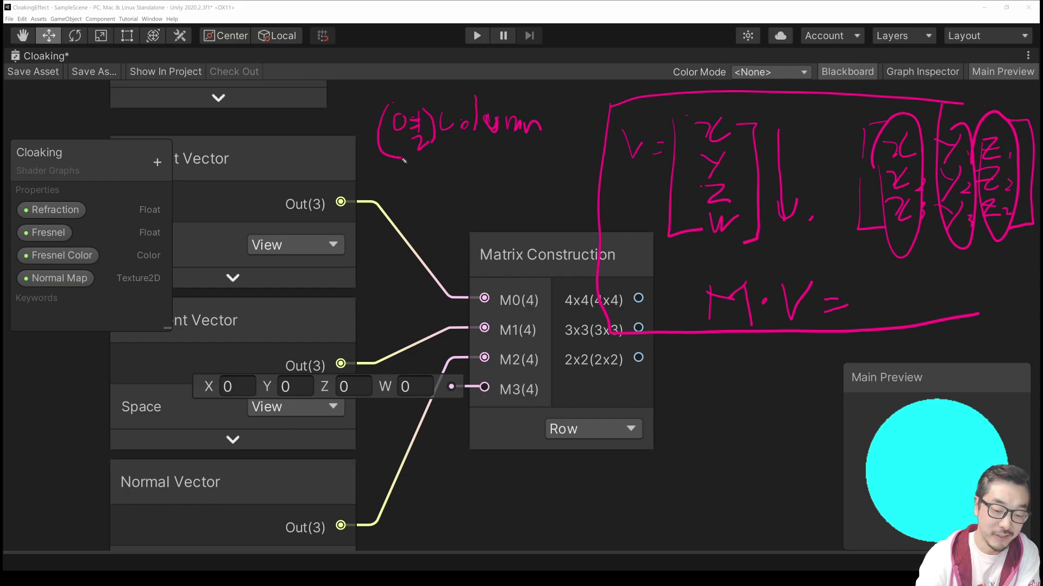
left_click_drag(565, 136, 592, 134)
left_click_drag(580, 124, 582, 148)
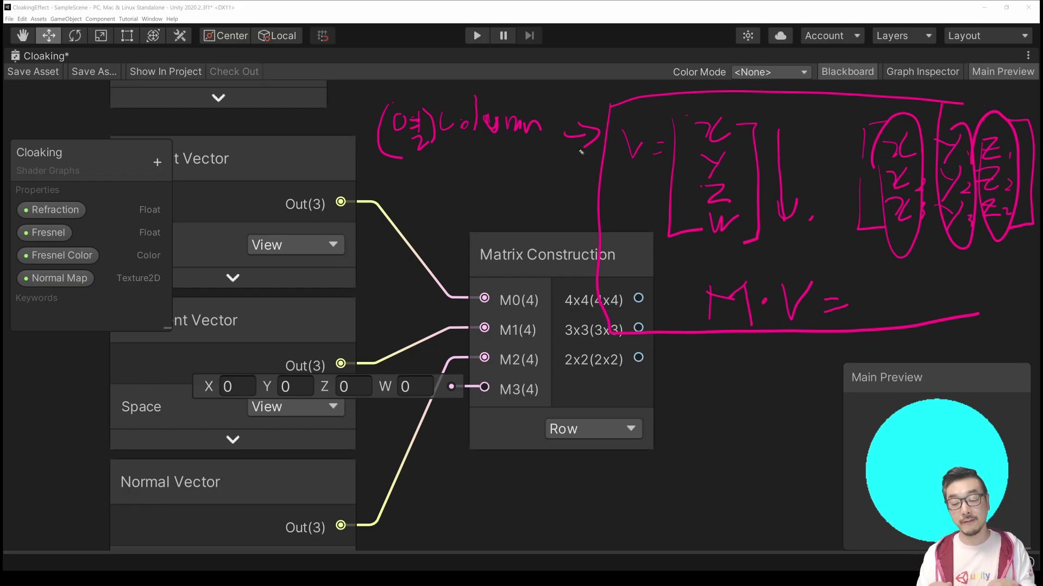
key("e")
mouse_move(609, 407)
left_mouse_down()
mouse_move(617, 457)
mouse_move(597, 418)
left_mouse_up()
mouse_move(683, 423)
left_mouse_down()
mouse_move(692, 454)
mouse_move(767, 433)
mouse_move(754, 439)
mouse_move(779, 449)
left_mouse_up()
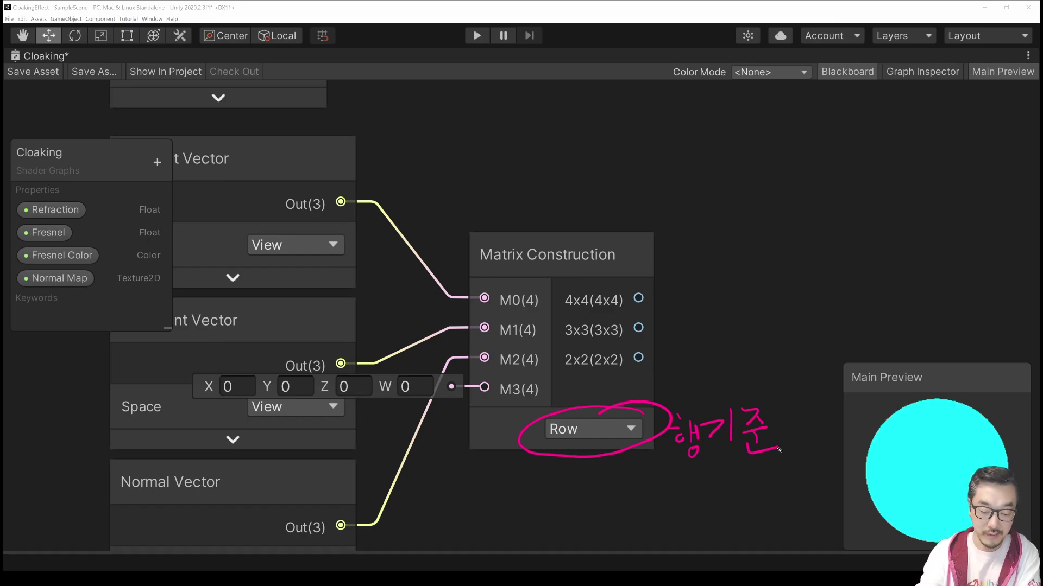
mouse_move(497, 283)
left_mouse_down()
mouse_move(502, 311)
mouse_move(596, 314)
mouse_move(641, 281)
mouse_move(460, 281)
mouse_move(454, 312)
left_mouse_up()
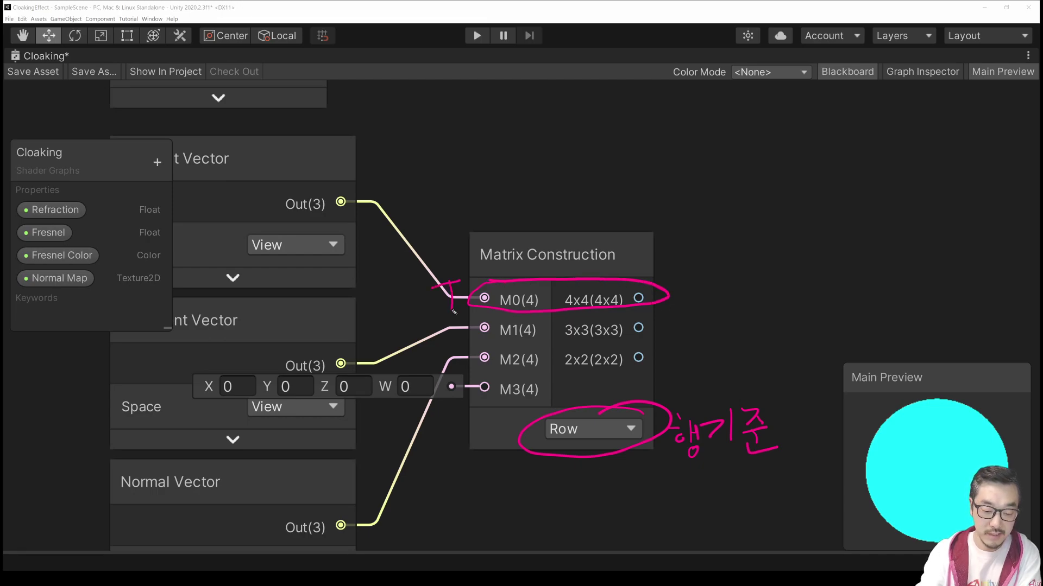
mouse_move(532, 315)
left_mouse_down()
mouse_move(515, 317)
mouse_move(570, 348)
mouse_move(579, 314)
mouse_move(492, 314)
mouse_move(439, 332)
mouse_move(455, 356)
left_mouse_up()
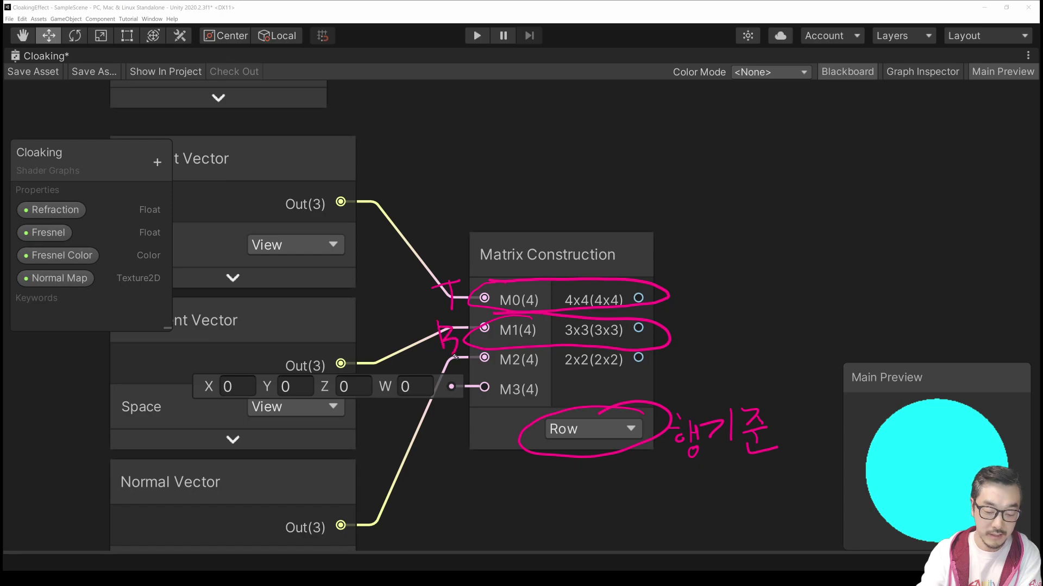
mouse_move(568, 342)
left_mouse_down()
mouse_move(486, 354)
mouse_move(649, 389)
mouse_move(510, 347)
left_mouse_up()
mouse_move(433, 356)
left_mouse_down()
mouse_move(433, 371)
mouse_move(458, 374)
left_mouse_up()
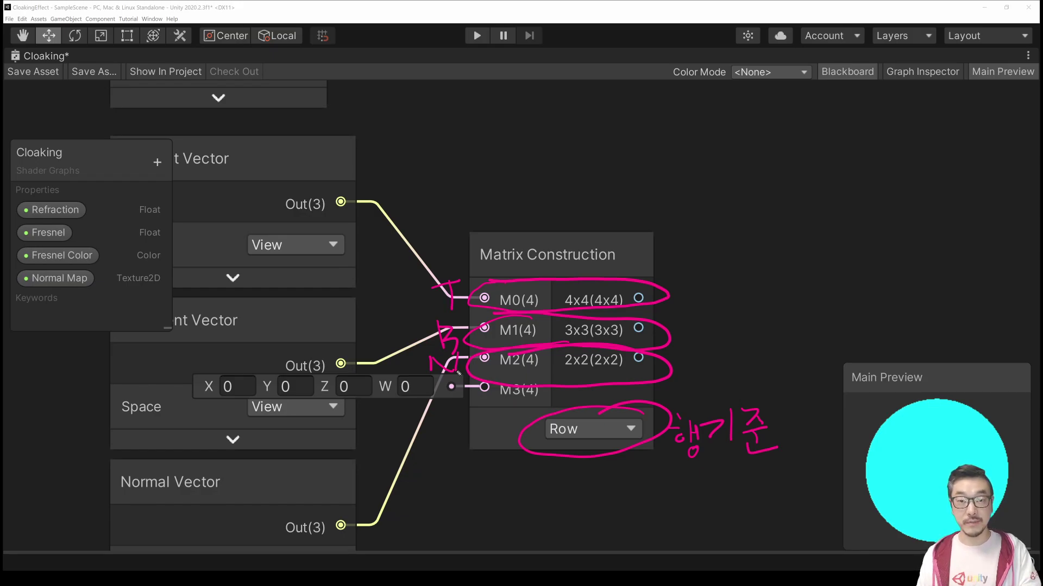
Create a Multiply node with the Sample Texture 2D RGBA output feeding A and the Matrix Construction 3x3 output feeding B
scroll(683, 281, "down", 8)
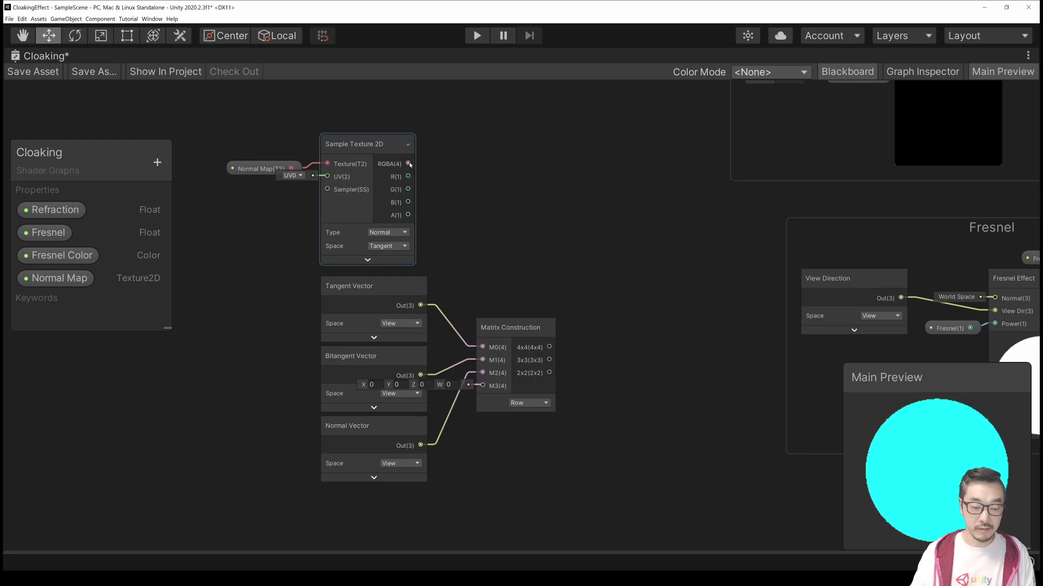
left_click_drag(409, 162, 606, 287)
type("mul")
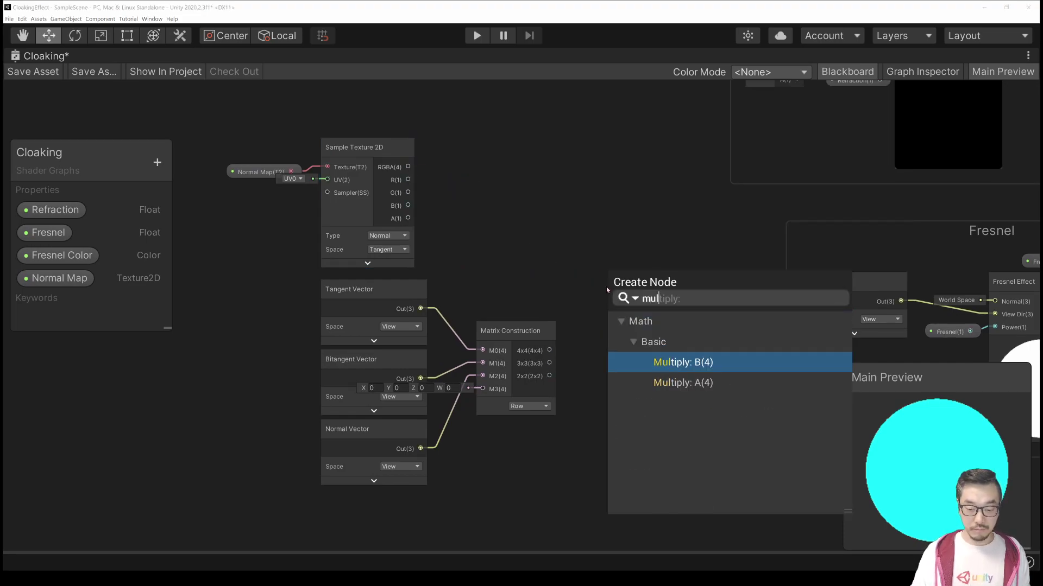
left_click(696, 382)
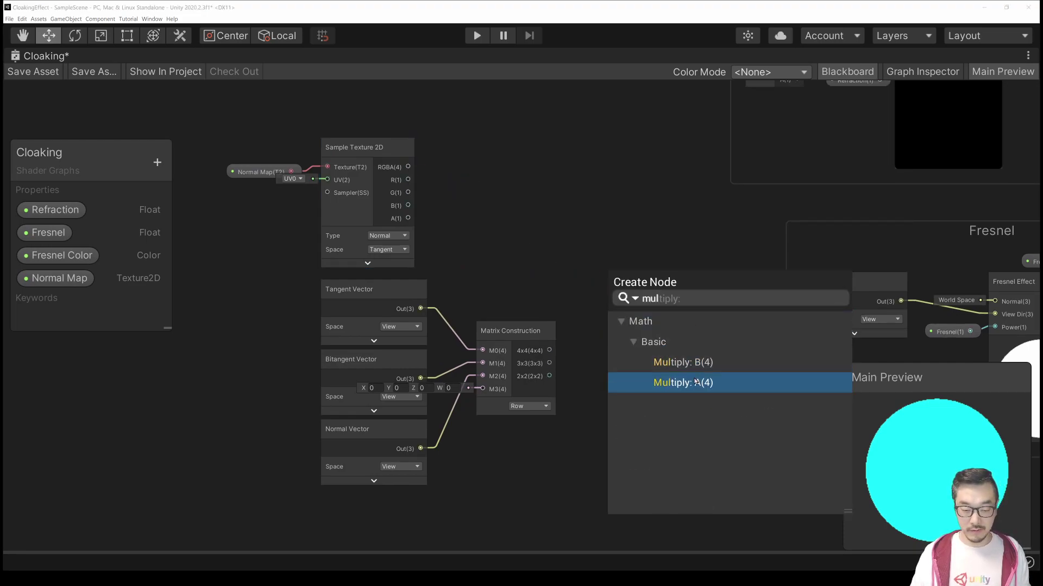
left_click_drag(550, 364, 607, 314)
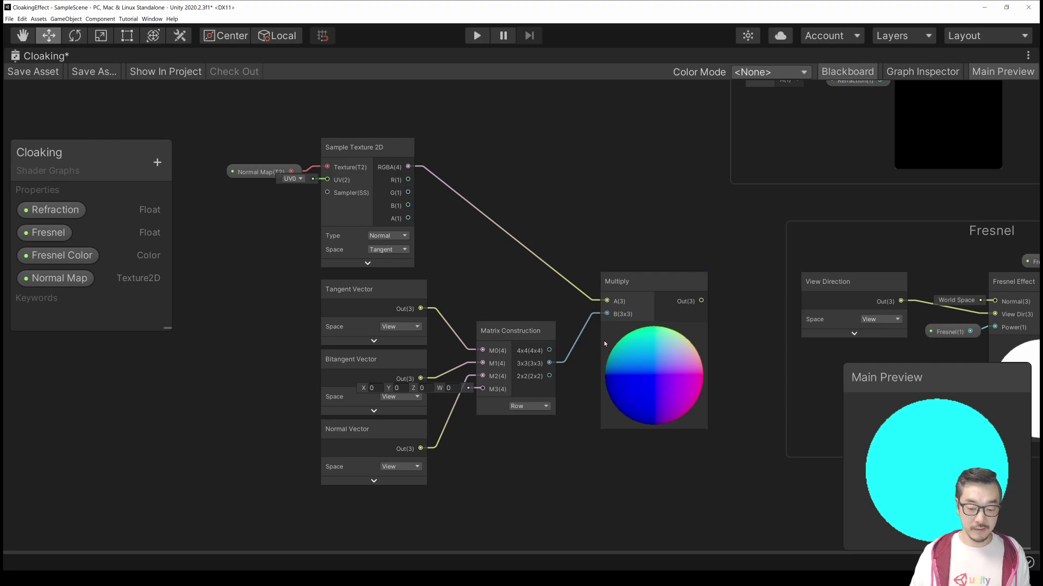
scroll(604, 348, "up", 2)
mouse_move(526, 400)
left_mouse_down()
mouse_move(504, 403)
mouse_move(489, 424)
mouse_move(543, 408)
mouse_move(502, 400)
mouse_move(484, 415)
left_mouse_up()
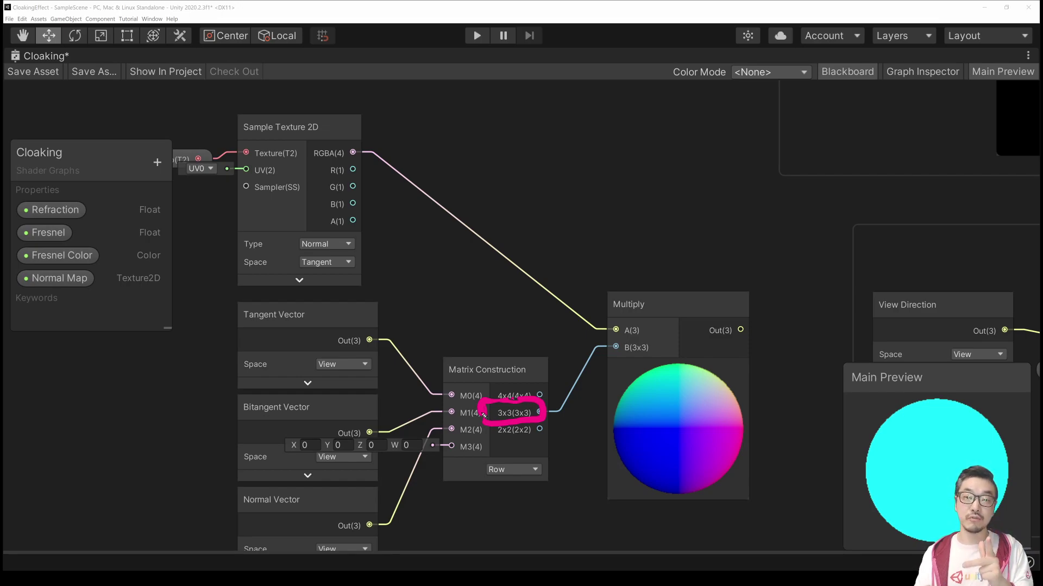
mouse_move(482, 461)
left_mouse_down()
mouse_move(481, 486)
mouse_move(550, 485)
mouse_move(478, 486)
mouse_move(522, 454)
mouse_move(538, 460)
left_mouse_up()
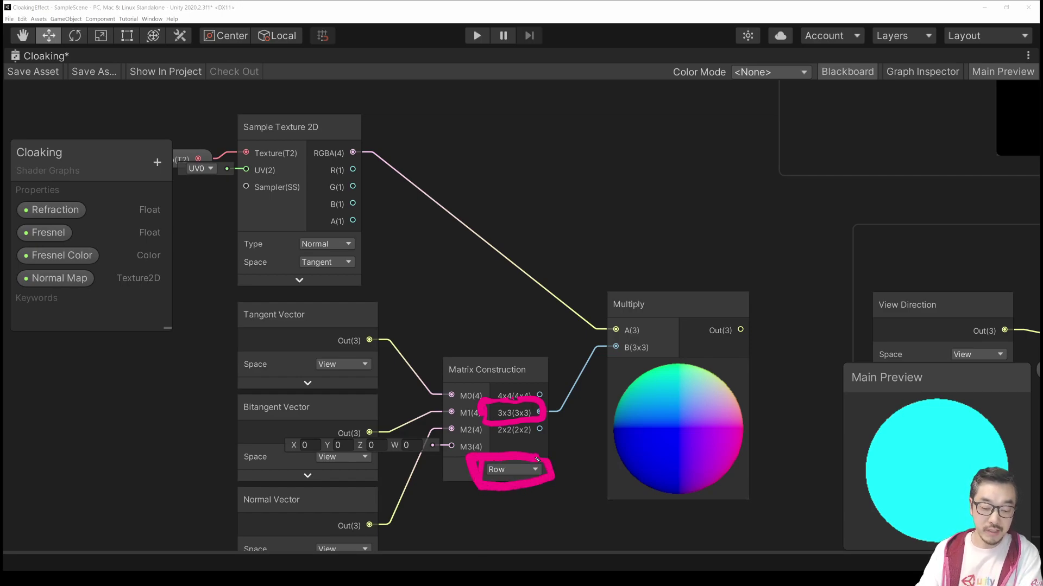
mouse_move(475, 142)
left_mouse_down()
mouse_move(514, 135)
mouse_move(532, 162)
mouse_move(558, 173)
left_mouse_up()
mouse_move(559, 137)
left_mouse_down()
mouse_move(578, 158)
mouse_move(597, 133)
mouse_move(599, 175)
mouse_move(649, 147)
mouse_move(652, 165)
left_mouse_up()
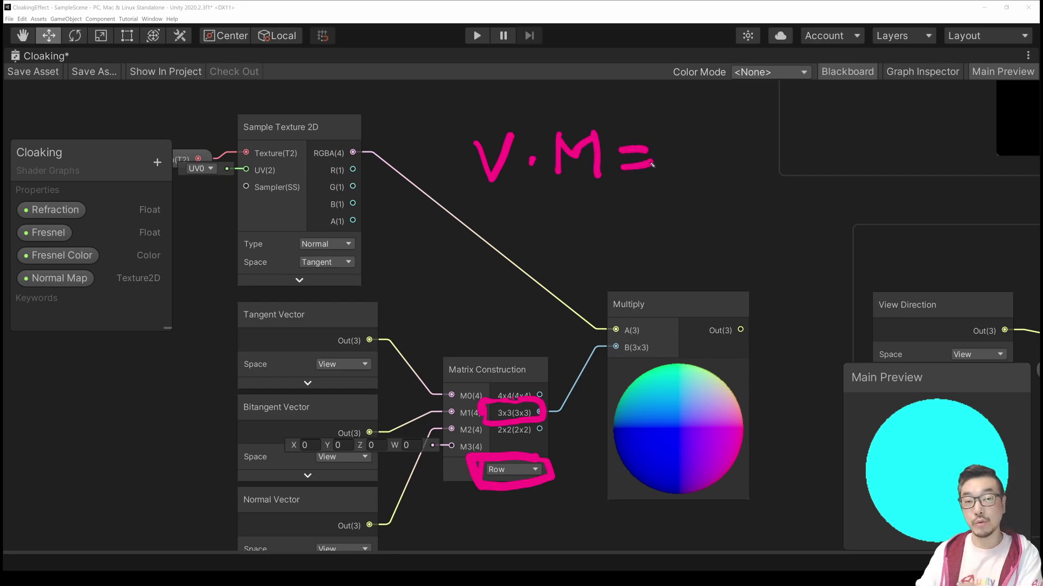
left_click_drag(672, 134, 672, 174)
left_click_drag(673, 129, 712, 176)
mouse_move(734, 154)
left_mouse_down()
mouse_move(766, 168)
mouse_move(789, 127)
left_mouse_up()
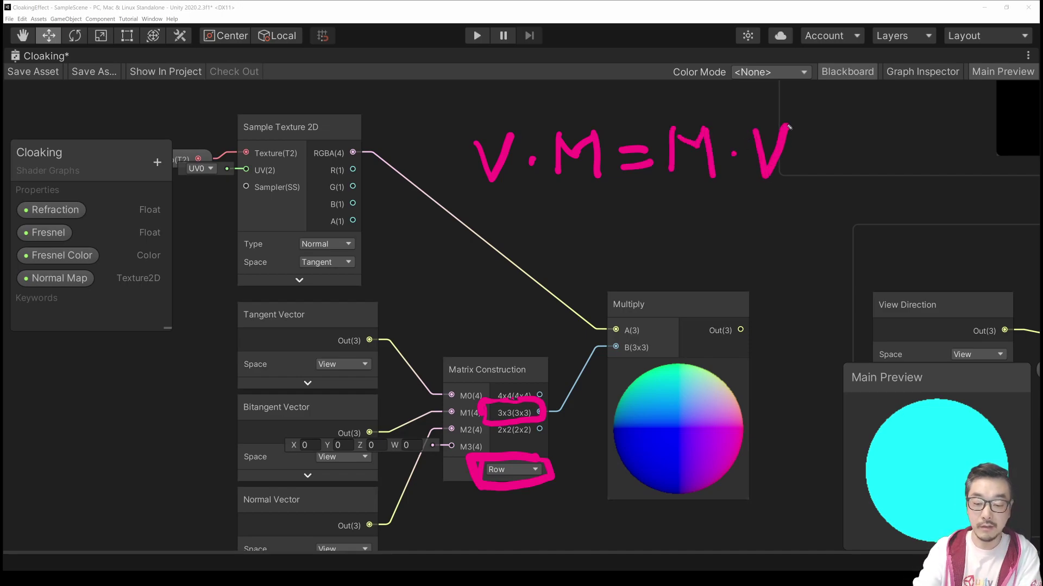
left_click_drag(641, 123, 633, 189)
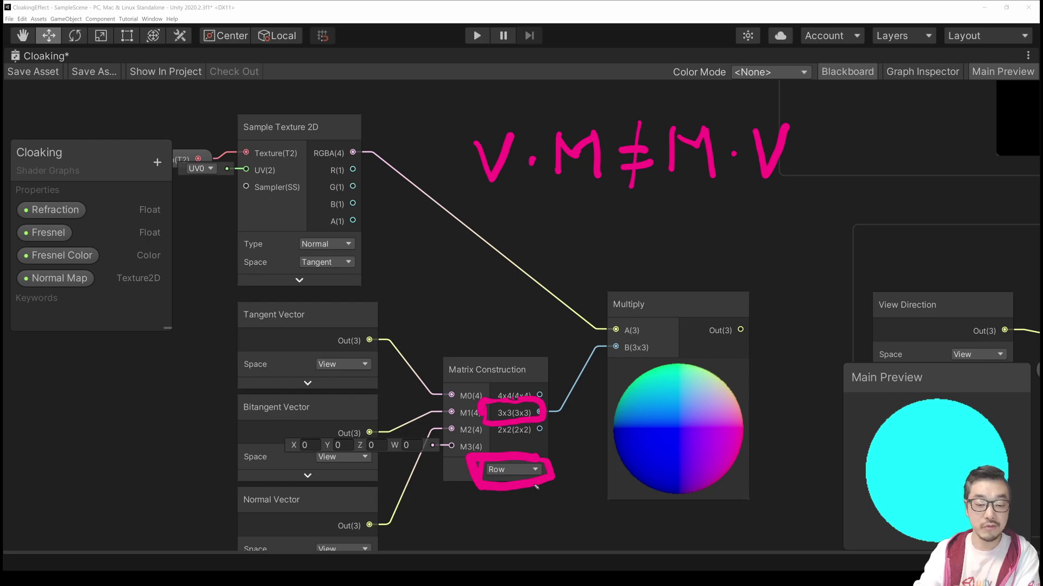
left_click_drag(508, 191, 613, 186)
left_click_drag(454, 106, 463, 205)
mouse_move(449, 129)
left_mouse_down()
mouse_move(606, 115)
mouse_move(614, 187)
mouse_move(454, 205)
mouse_move(451, 118)
left_mouse_up()
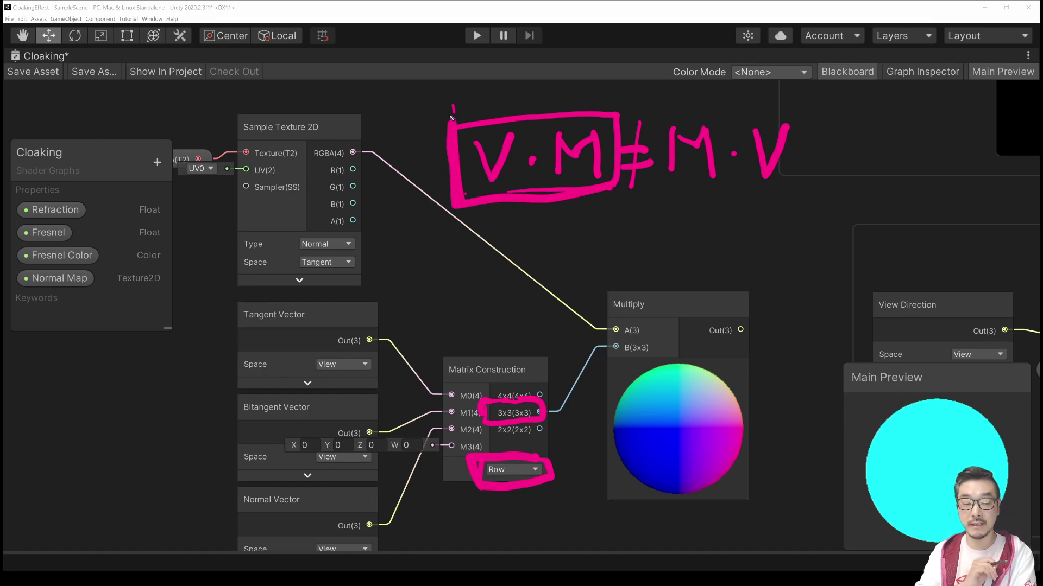
mouse_move(603, 322)
left_mouse_down()
mouse_move(644, 341)
mouse_move(598, 325)
left_mouse_up()
left_click_drag(545, 281, 583, 288)
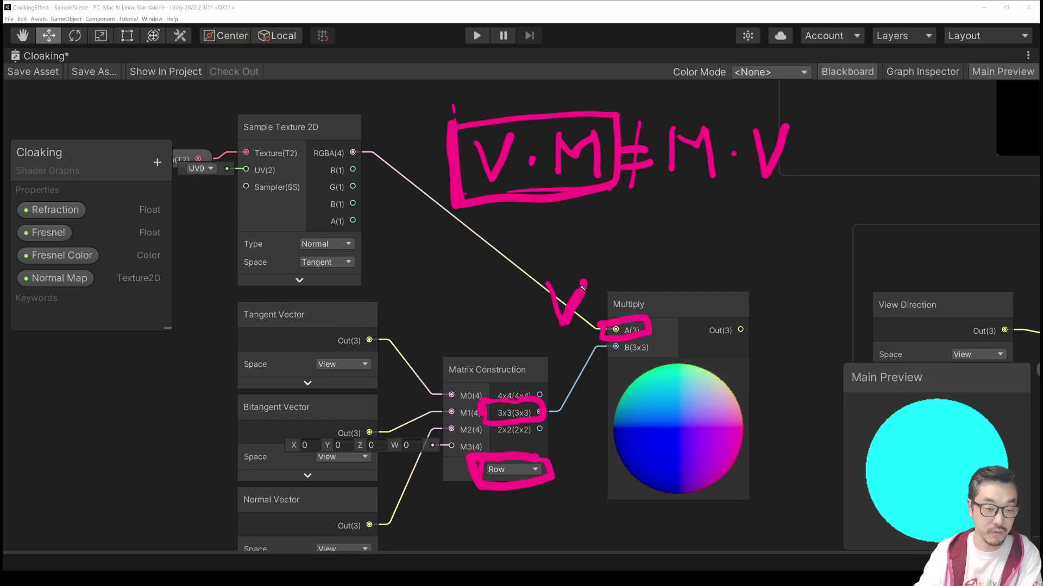
mouse_move(600, 354)
left_mouse_down()
mouse_move(630, 364)
mouse_move(614, 339)
mouse_move(604, 350)
left_mouse_up()
mouse_move(563, 391)
left_mouse_down()
mouse_move(593, 375)
mouse_move(599, 394)
left_mouse_up()
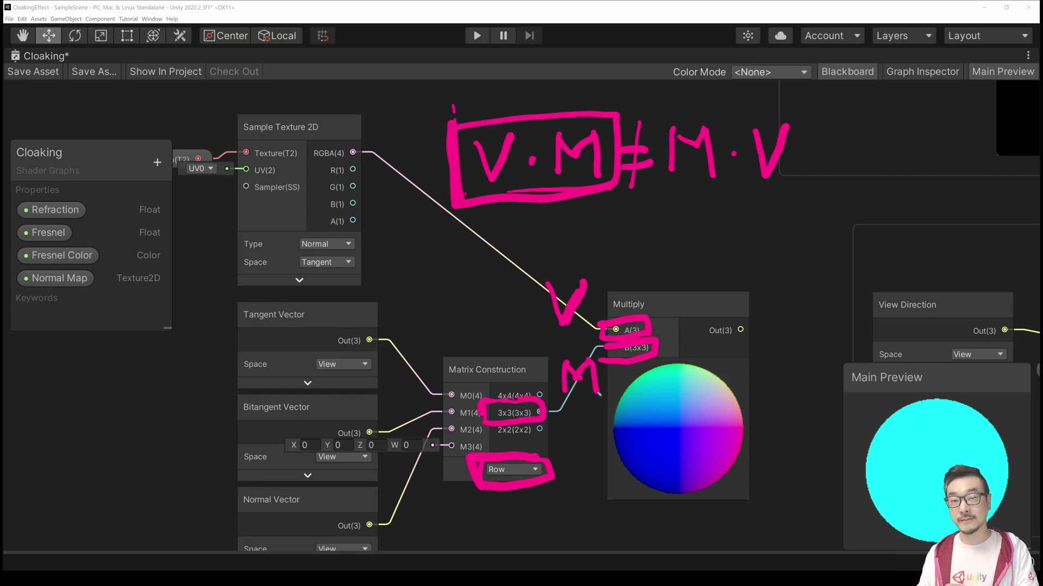
key("Escape")
Group the Normal Map, Sample Texture 2D, vector, Matrix Construction and Multiply nodes under the title Normal
scroll(561, 305, "down", 5)
left_click_drag(280, 170, 687, 467)
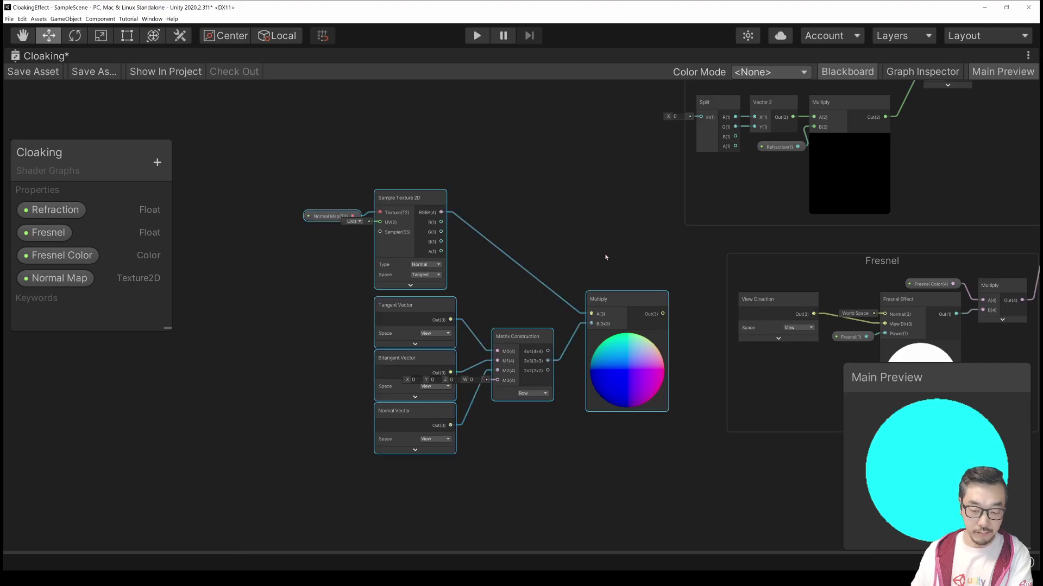
right_click(617, 302)
left_click(640, 412)
type("Normal")
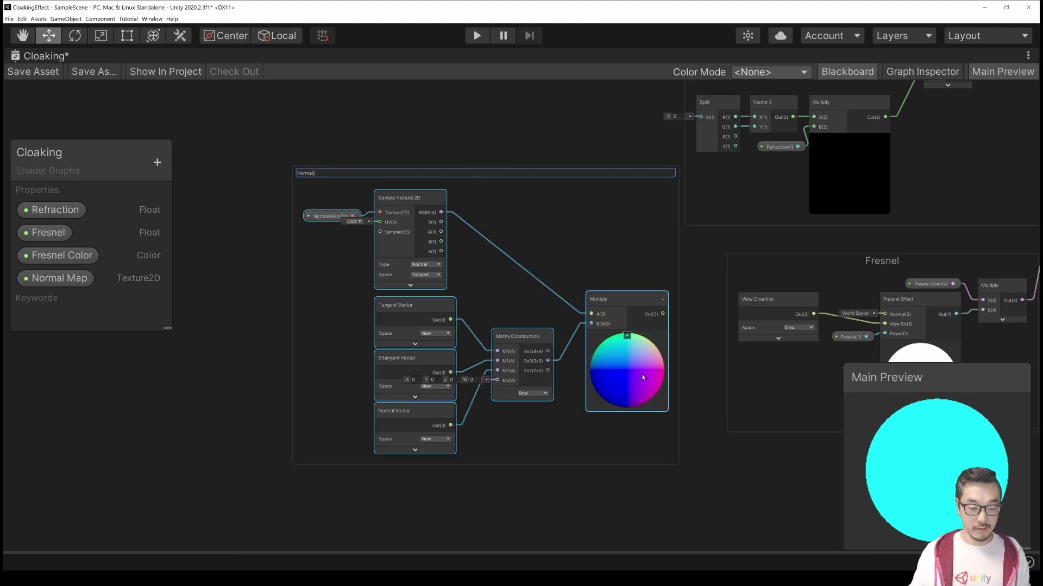
key("Return")
Connect the Normal group's Multiply output to the Split input and the Fresnel Effect's Normal input, and move the group clear of the neighbouring nodes
middle_click_drag(607, 172, 559, 229)
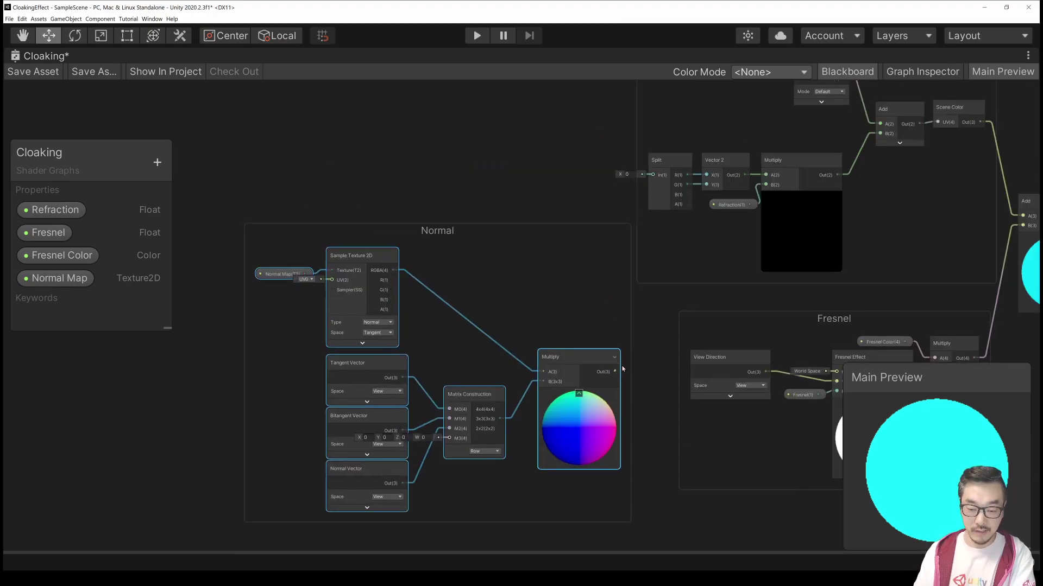
left_click_drag(617, 374, 837, 371)
left_click_drag(443, 230, 401, 173)
Save the Cloaking graph asset and restore the maximized graph window to the regular editor layout
left_click(33, 72)
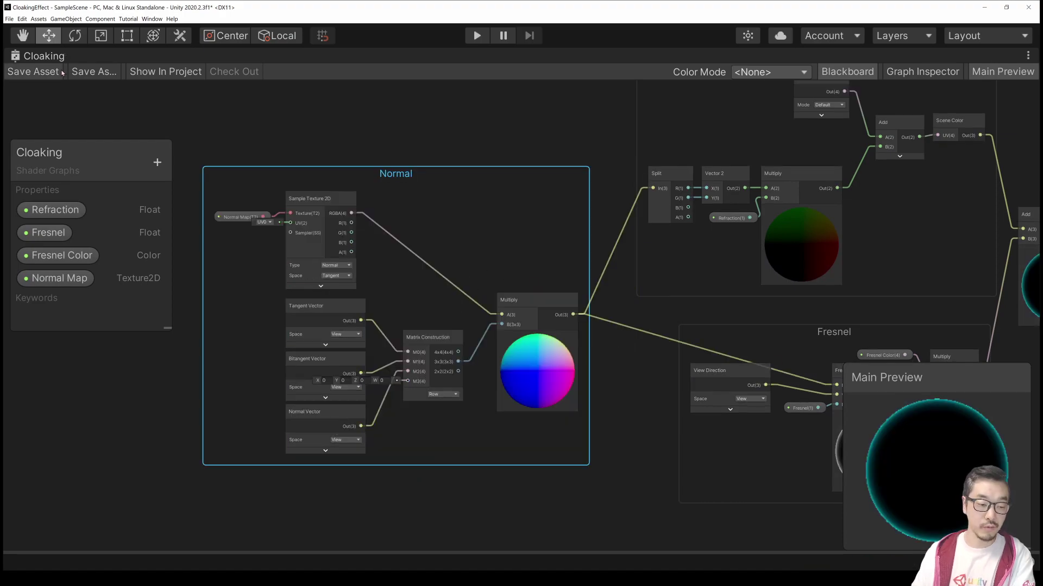
left_click(1028, 55)
left_click(1011, 68)
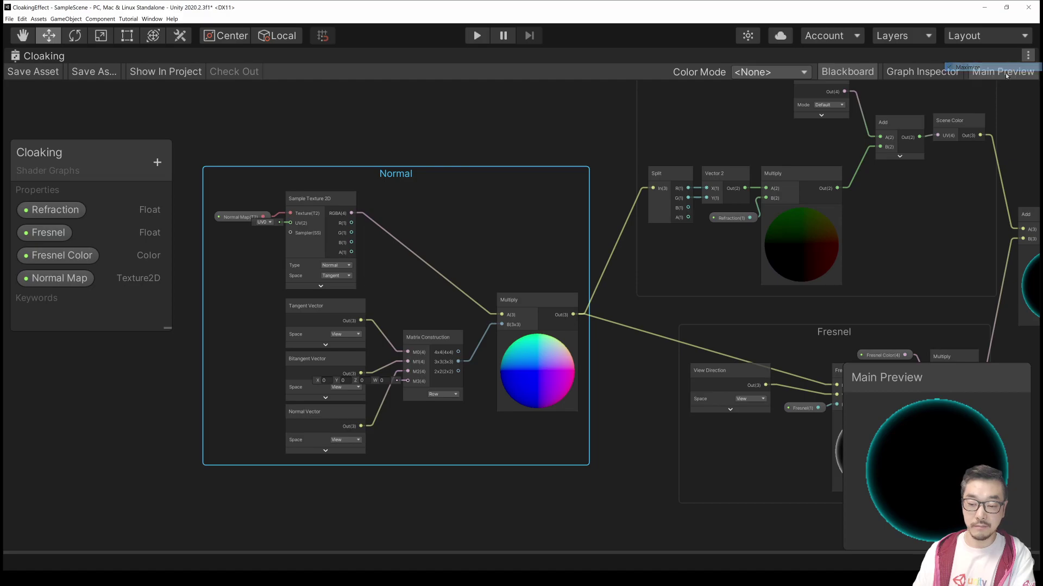
Assign Ellen's normal map texture from 3DGamekitLite/Art/Textures/Characters/Ellen to the Normal Map property of Ellen_Body's Cloaking material
left_click(272, 56)
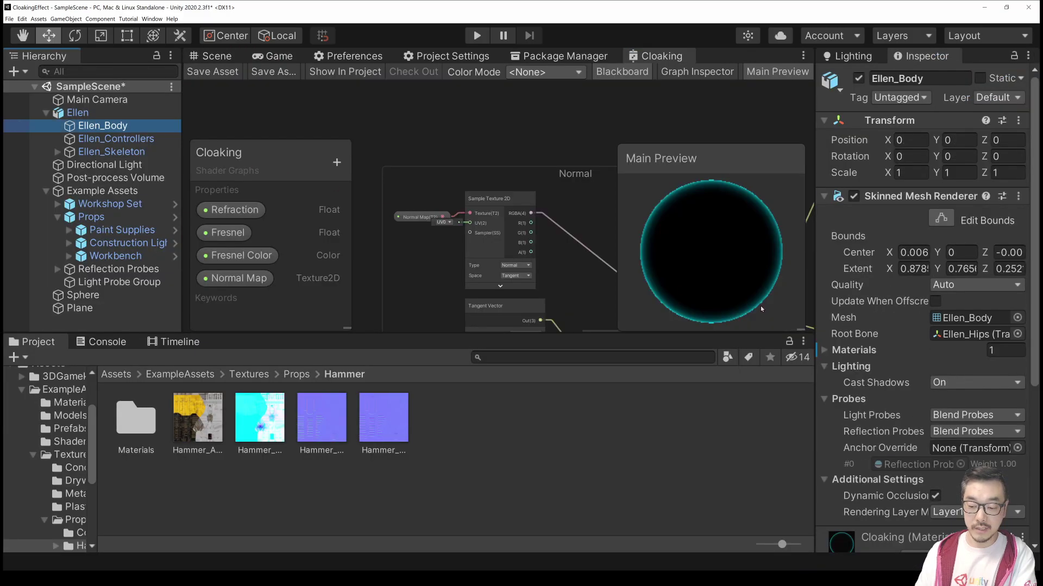
scroll(923, 271, "down", 5)
left_click(116, 374)
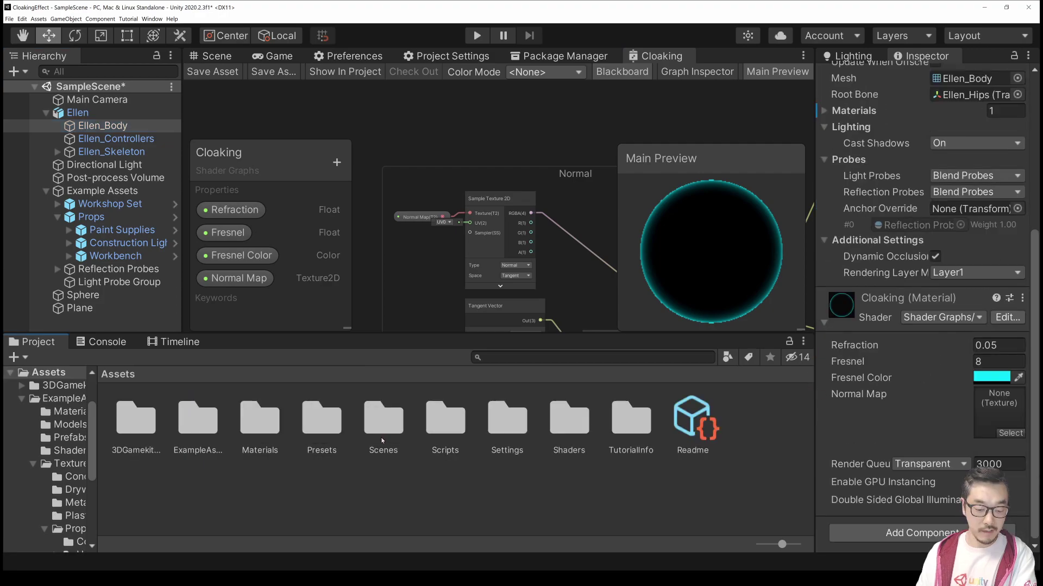
double_click(198, 418)
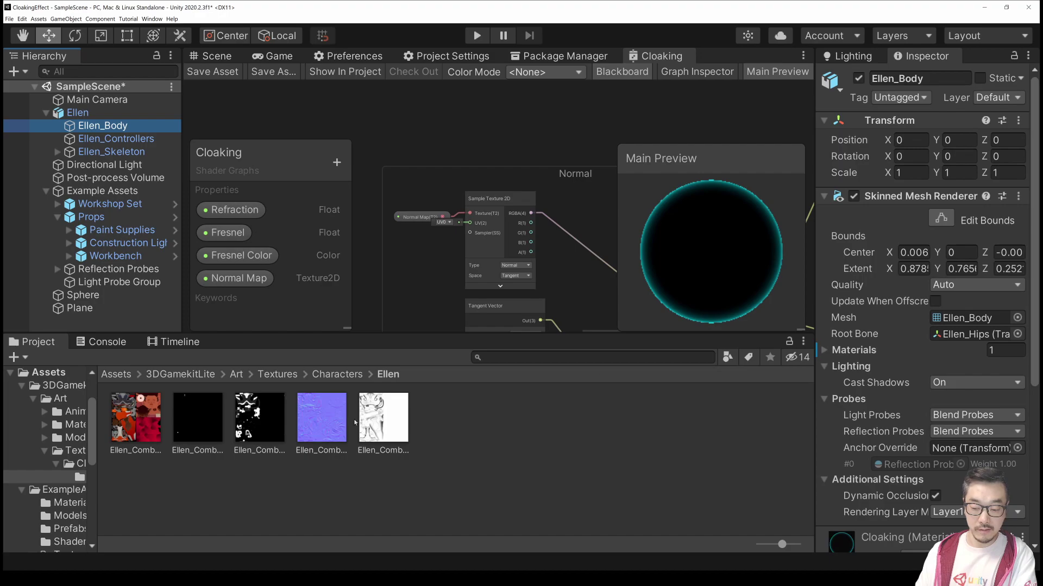
left_click_drag(333, 416, 993, 415)
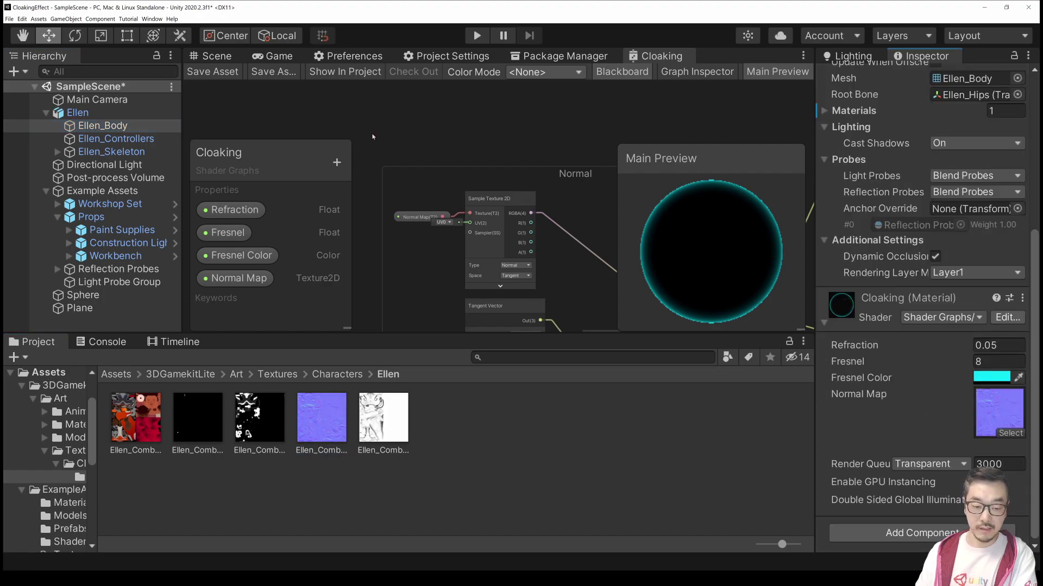
Frame Ellen_Body in the Scene view and set the Cloaking material's Refraction to 0.1
double_click(102, 125)
left_click_drag(588, 153, 497, 140, "alt")
middle_click_drag(498, 140, 523, 260)
left_click_drag(524, 260, 575, 168, "alt")
left_click(998, 345)
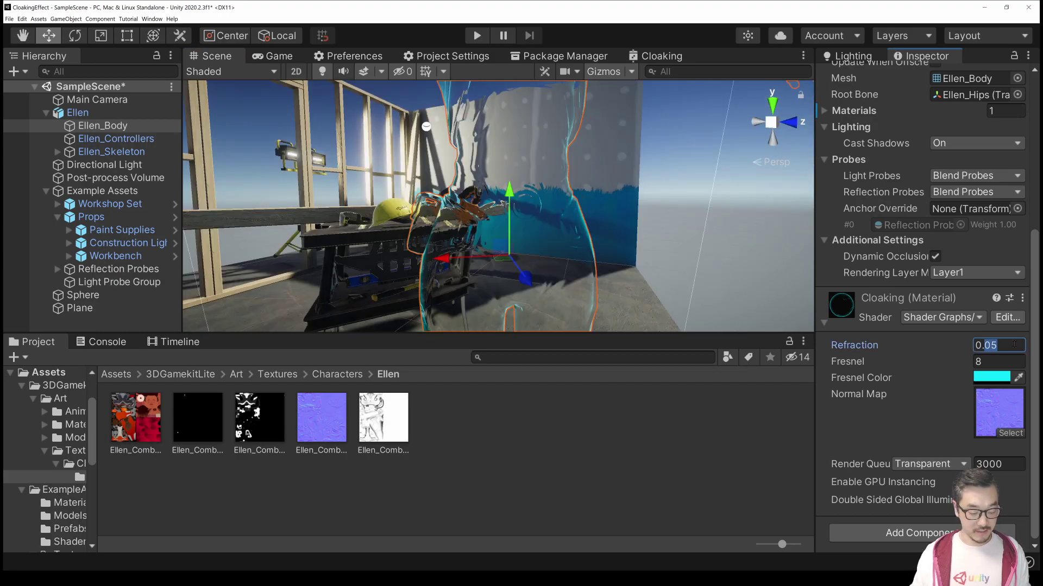
type("0.1")
left_click_drag(691, 200, 652, 185, "alt")
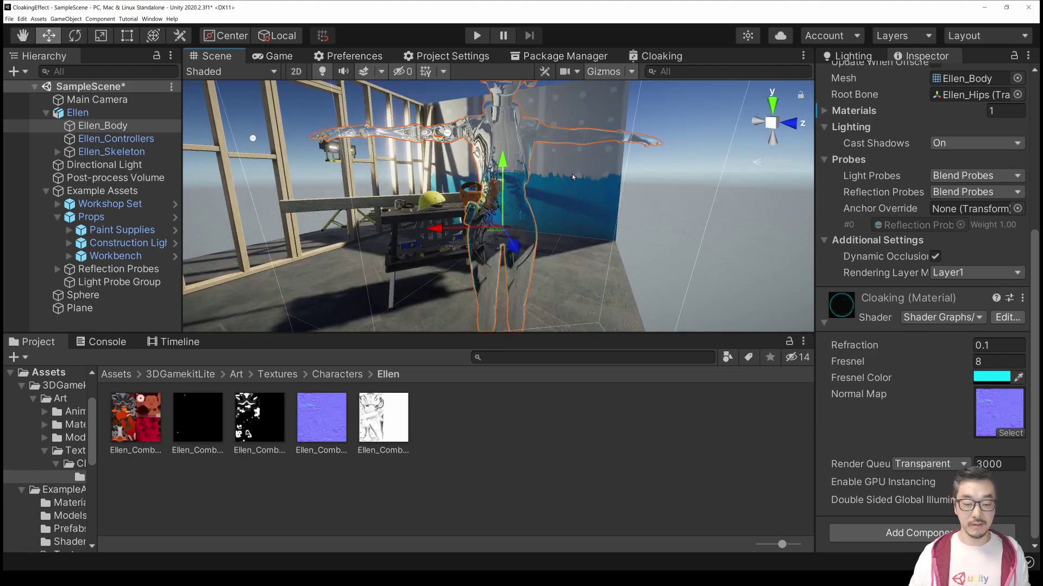
Enter Play mode to preview the cloaking effect on the animated Ellen
left_click(478, 36)
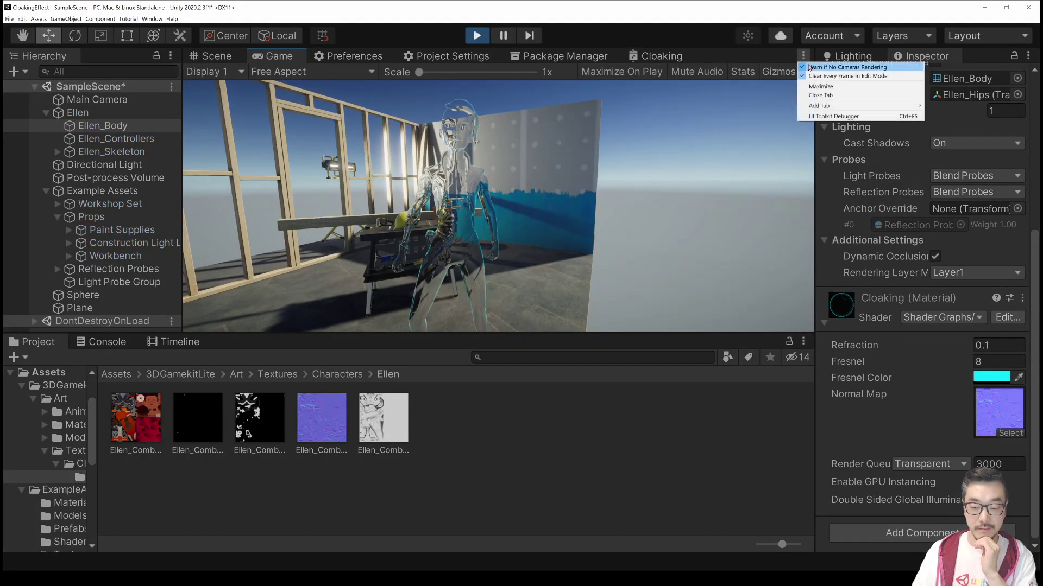